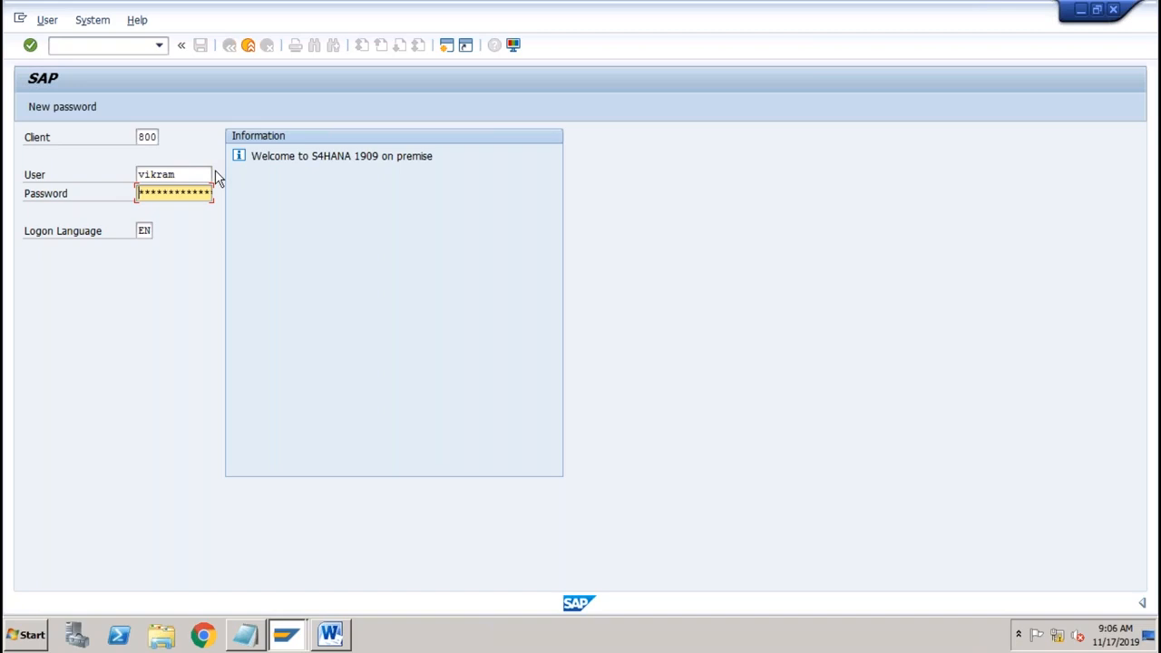
Step: Log on to the S/4HANA system in client 800 with the account password
text(*******)
key(Return)
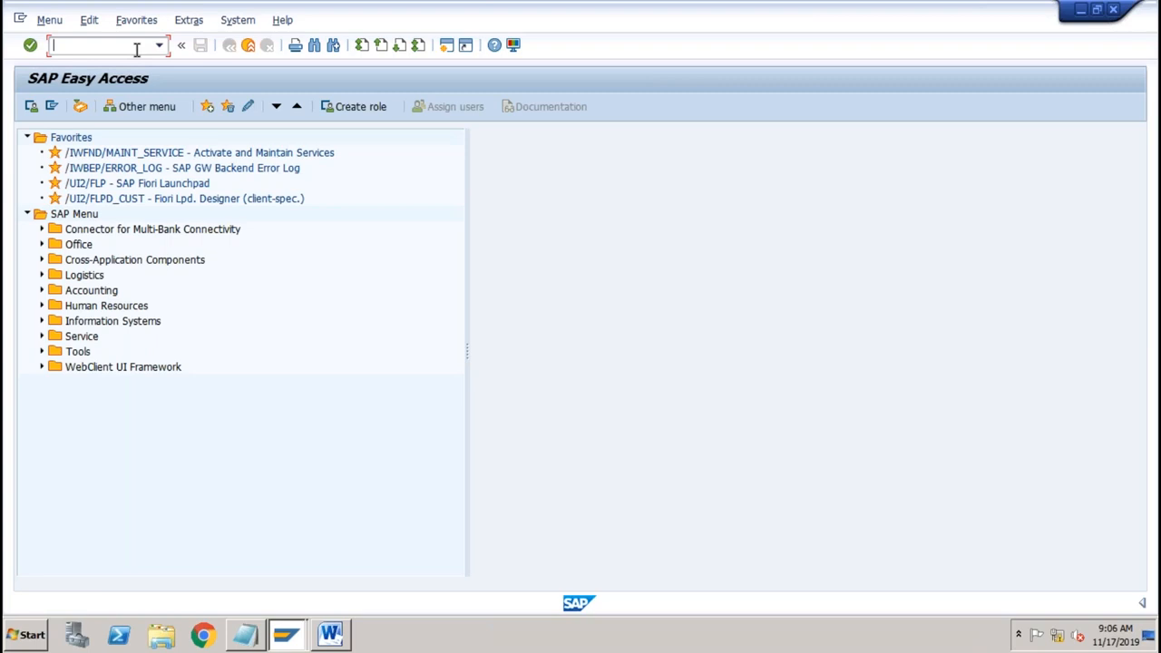
Step: Run OKKP and position the controlling area list at ABCS
text(okkp)
key(Return)
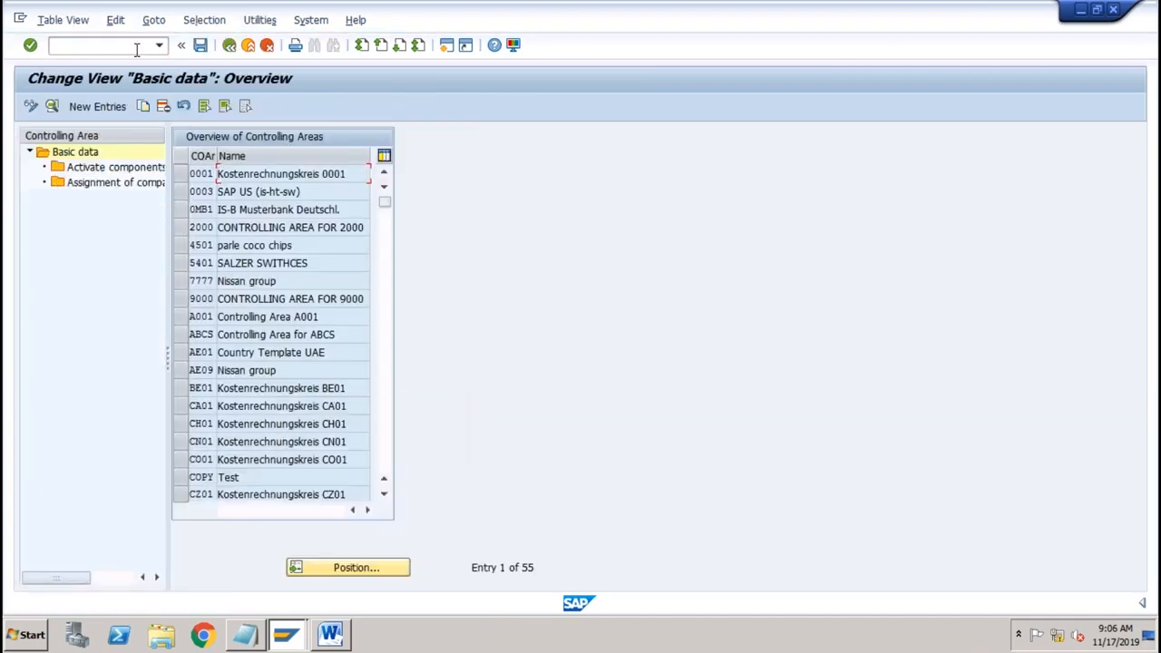
click(355, 569)
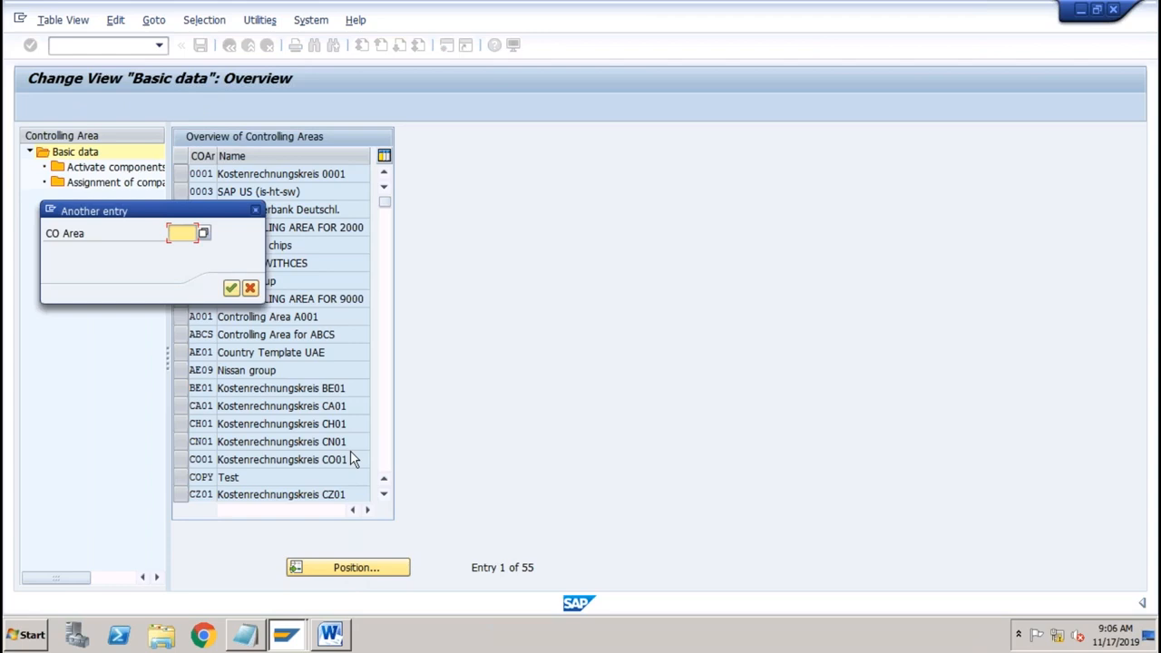
text(abcs)
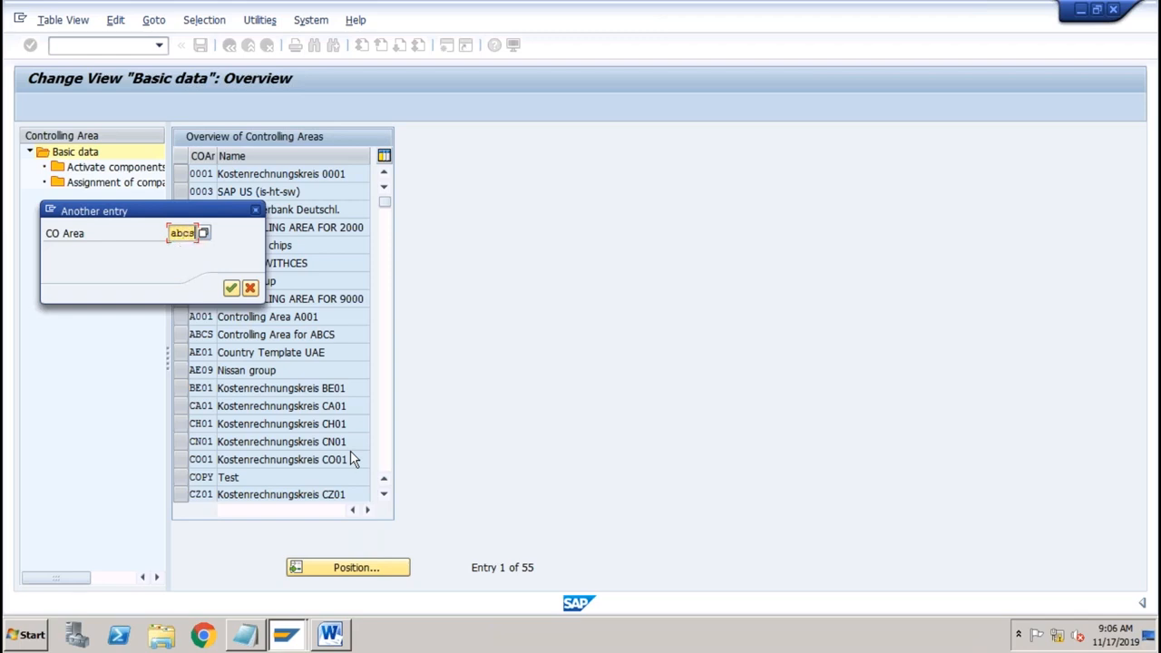
key(Return)
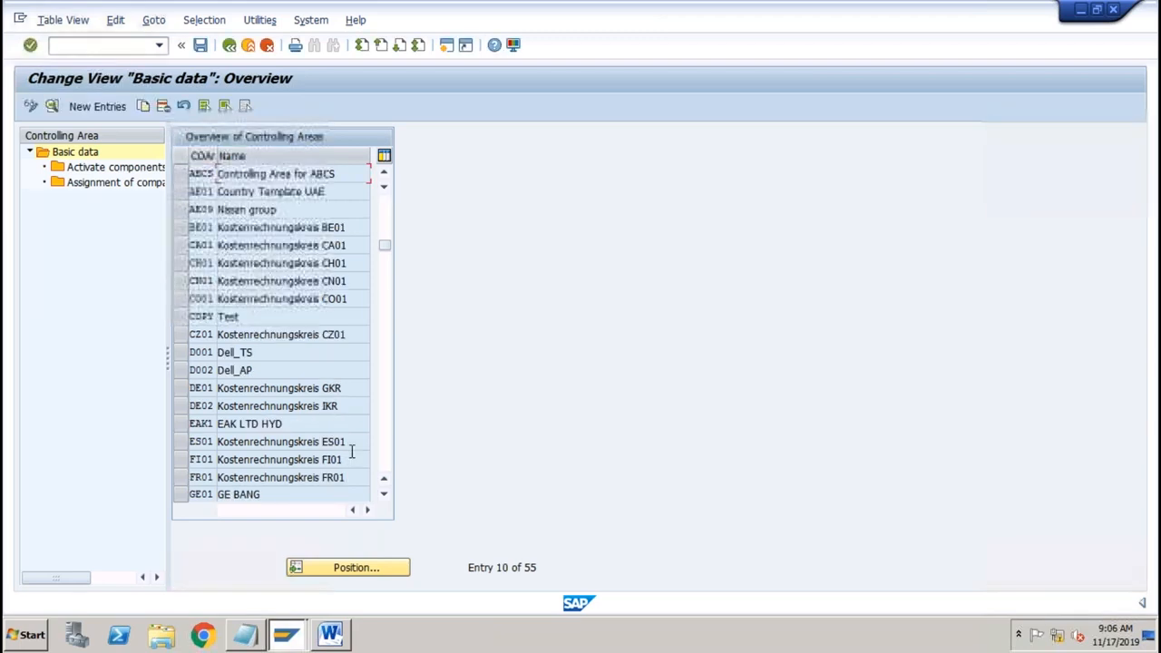
Step: Open ABCS basic data and view its company code assignment: ABCS, ABC Systems Ltd
double_click(292, 176)
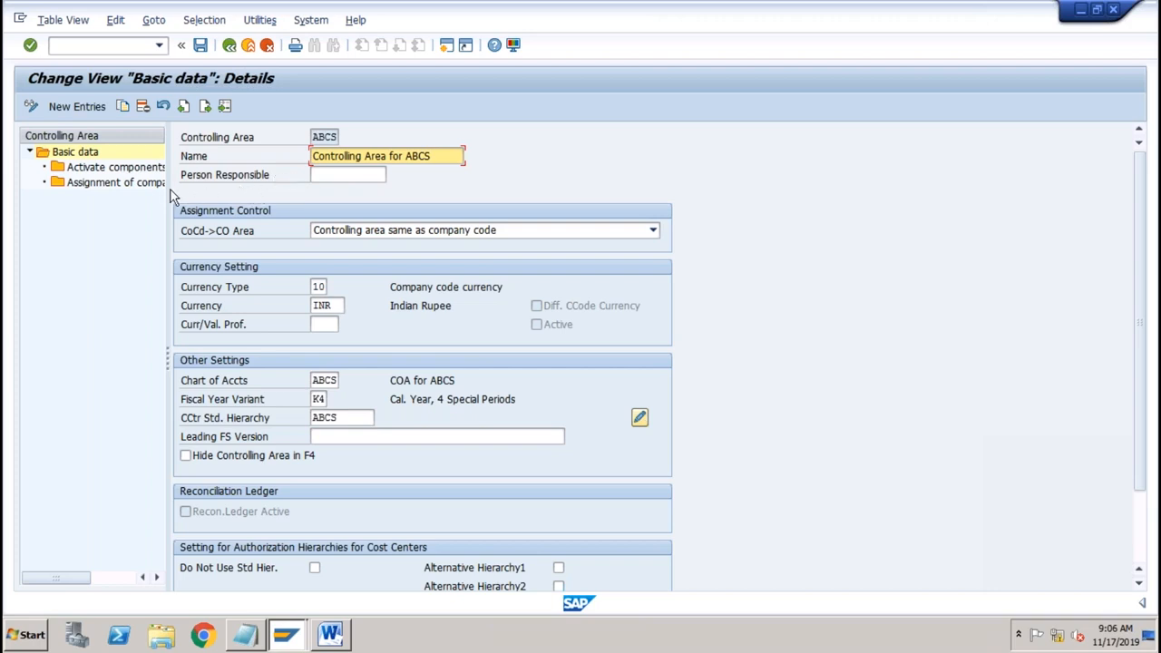
click(125, 185)
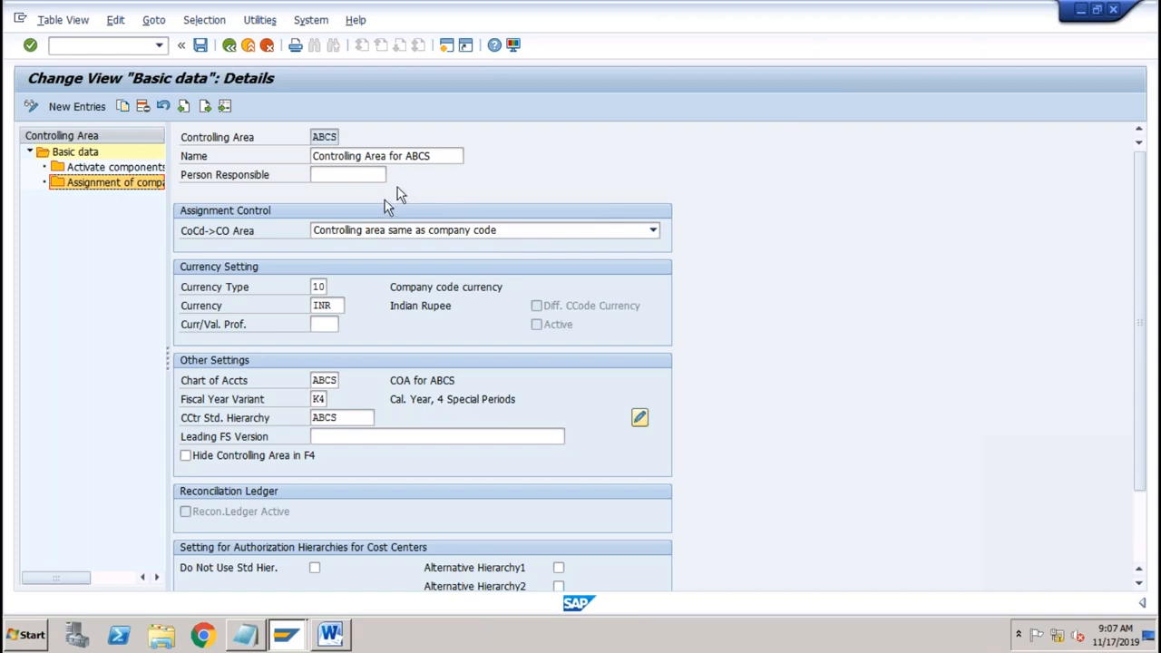
click(441, 156)
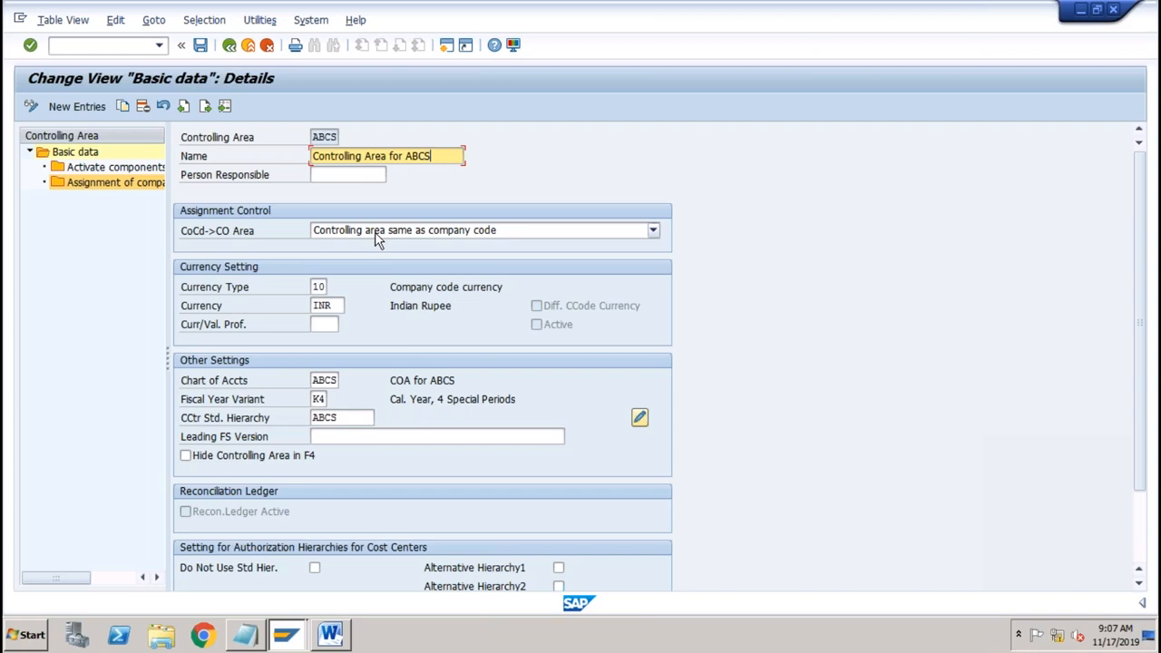
click(136, 190)
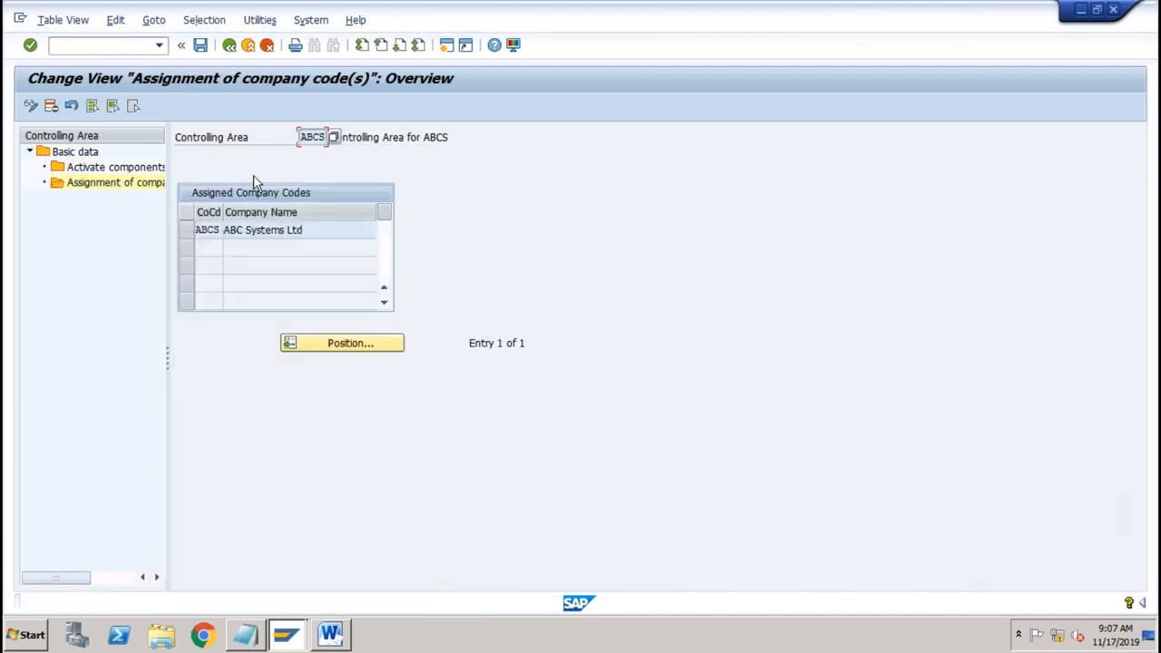
Step: Check ABCS component activation for fiscal year 2019, then go back toward basic data
double_click(142, 172)
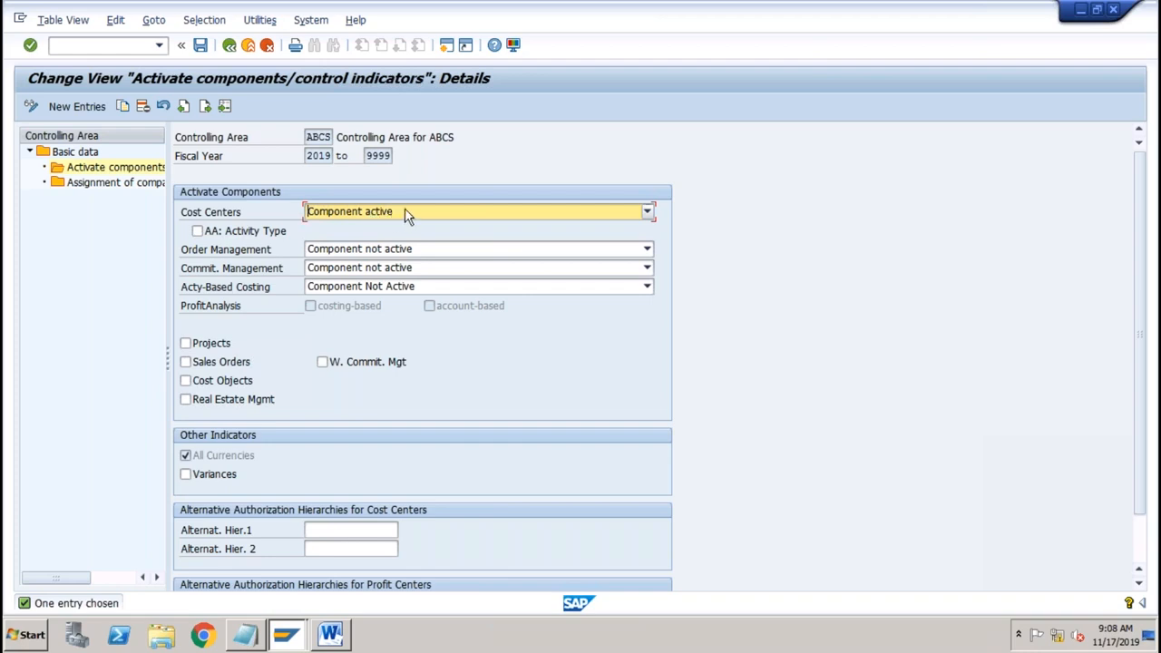
click(231, 47)
Step: Return from the ABCS details and launch transaction /nSPRO
click(232, 47)
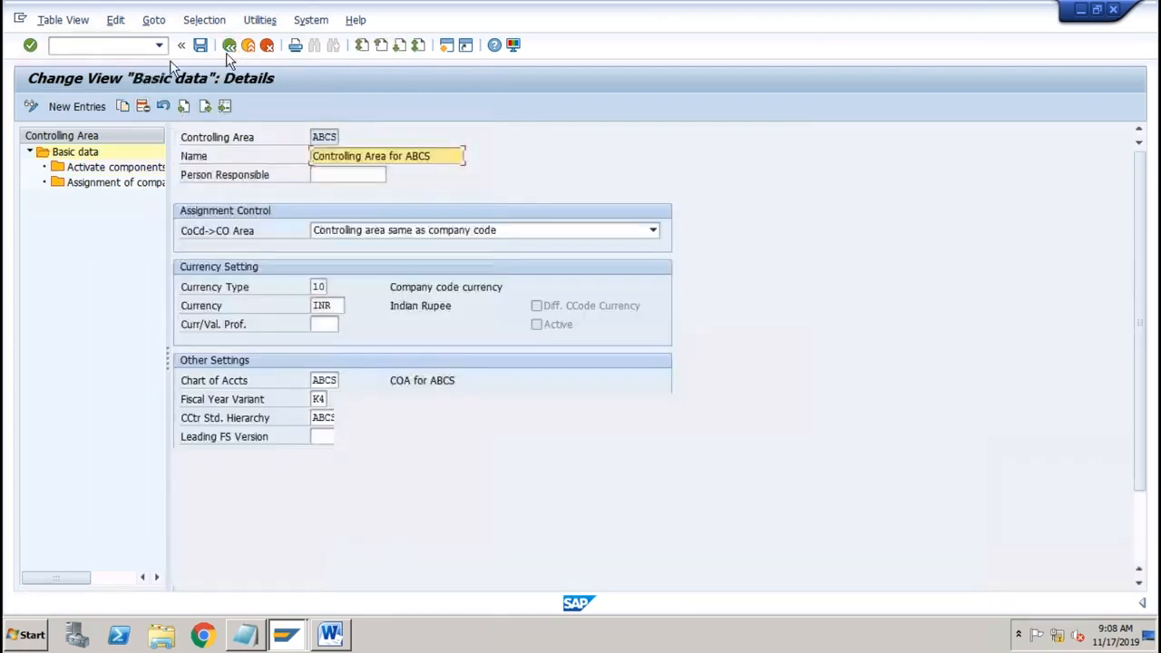
click(134, 48)
text(/nspro)
key(Return)
Step: In the SAP Reference IMG, expand Controlling > Profit Center Accounting > Basic Settings > Controlling Area Settings
click(89, 107)
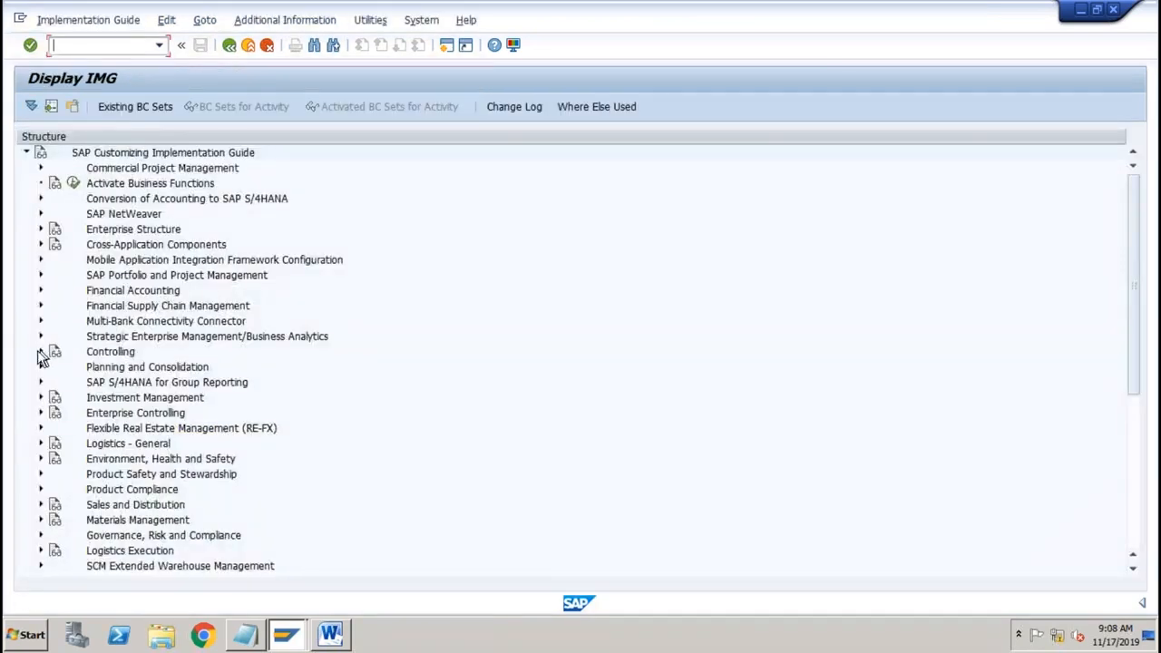
click(40, 351)
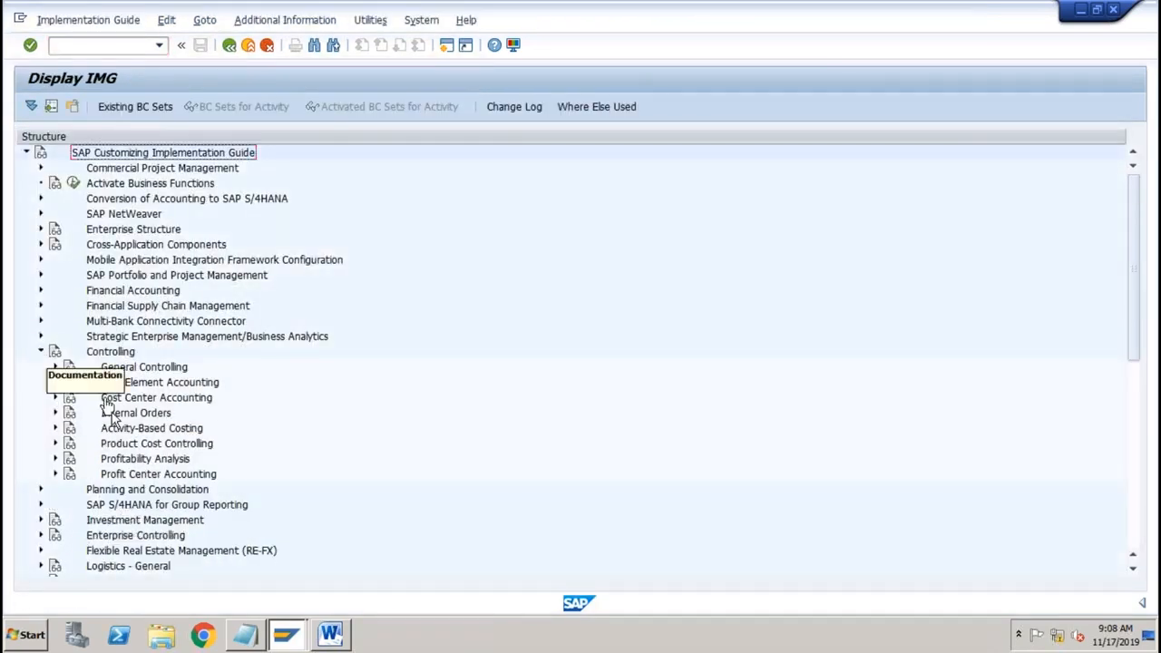
click(54, 473)
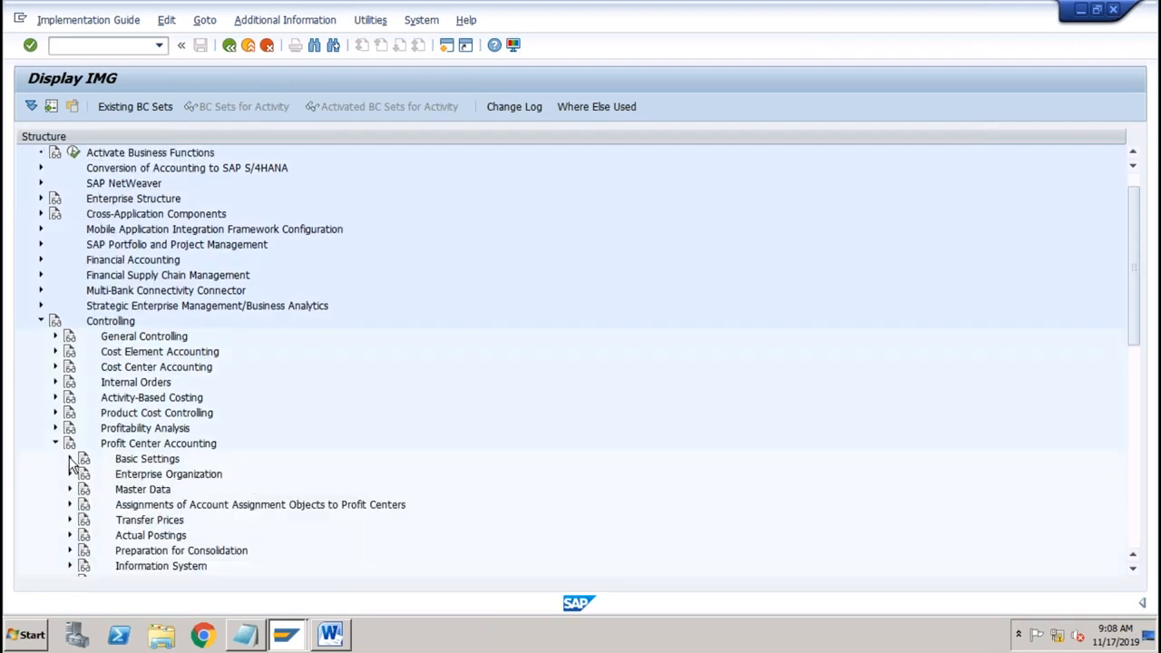
click(70, 459)
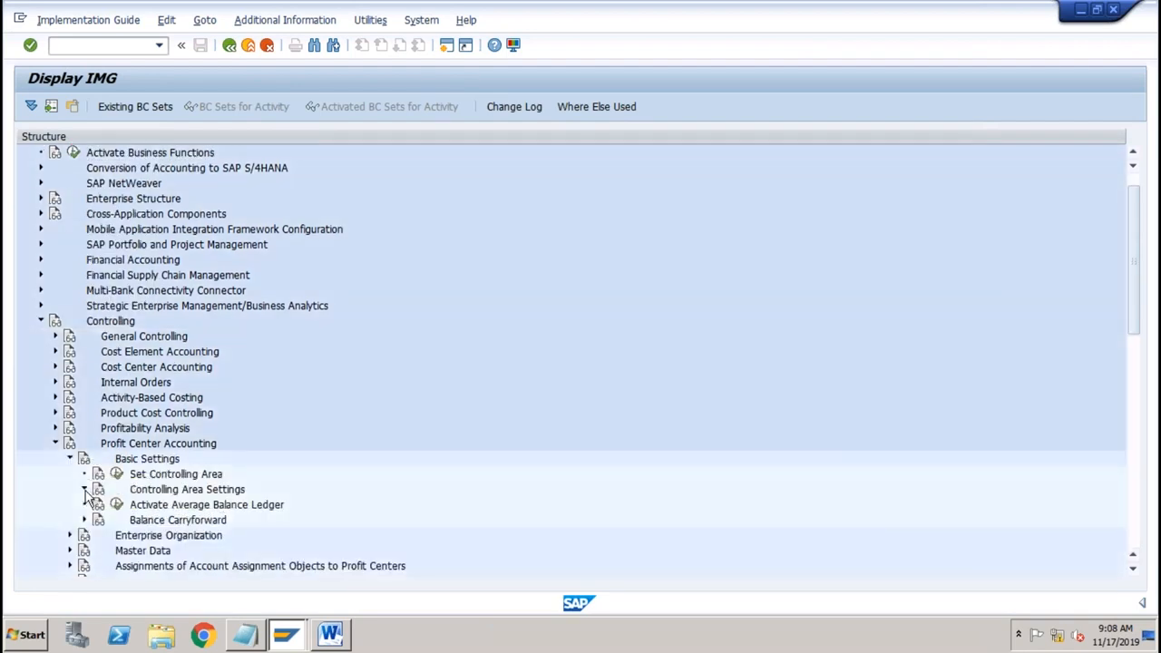
click(84, 490)
Step: Run Maintain Controlling Area Settings for ABCS, showing hierarchy ABCS and INR currency
click(131, 504)
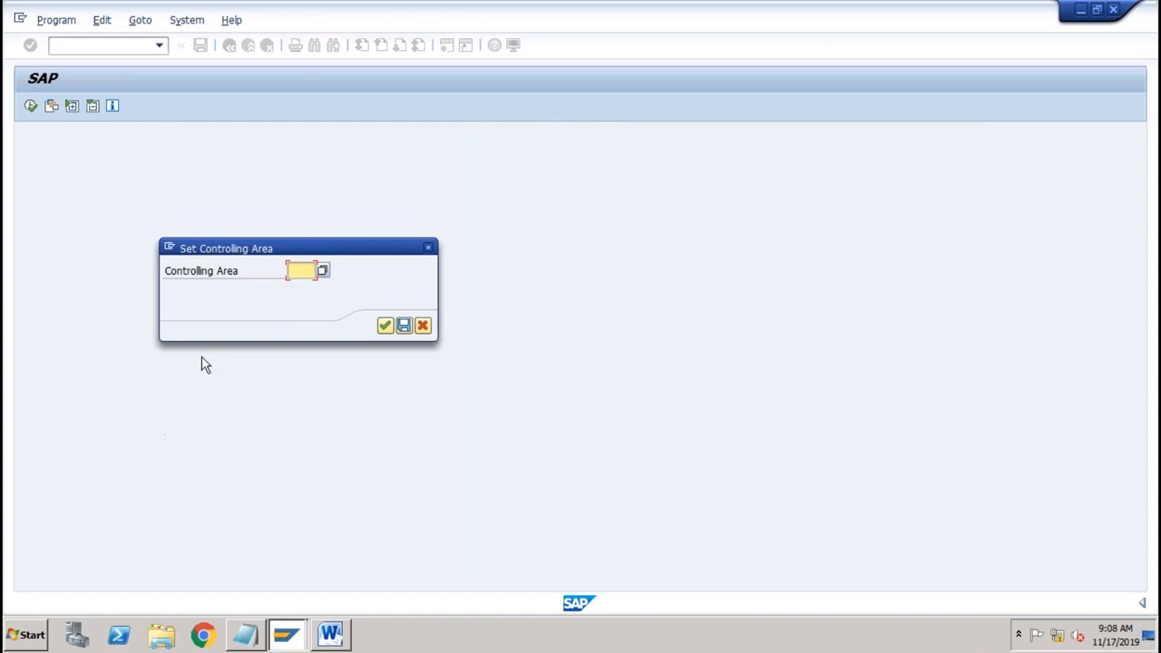
text(abcs)
key(Return)
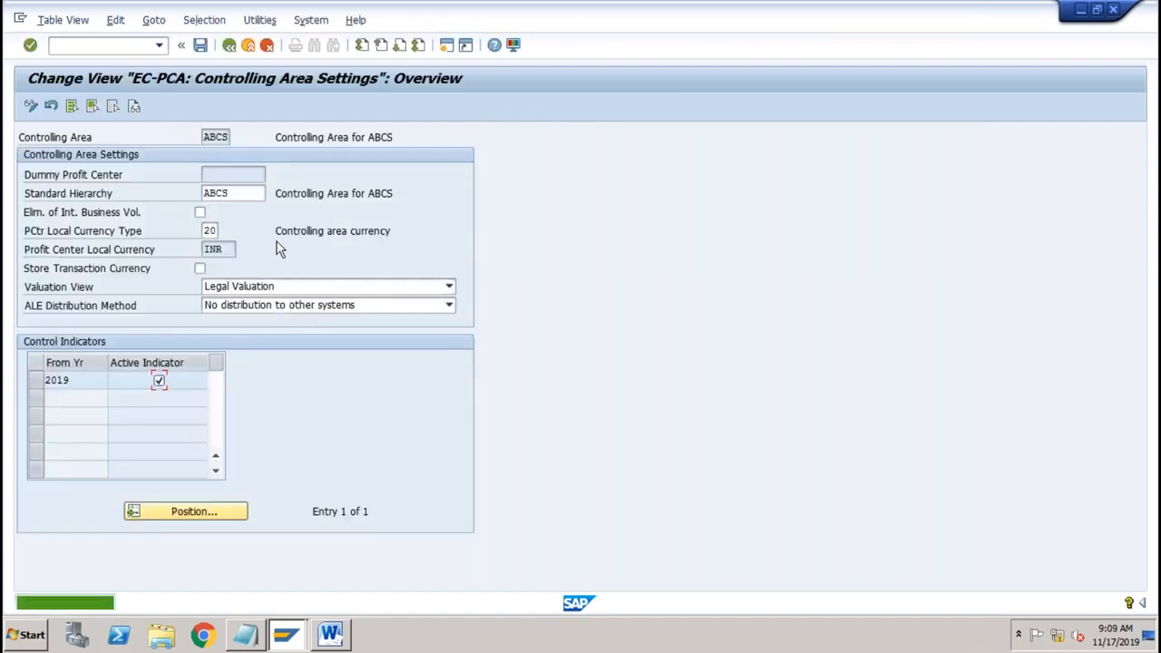
click(227, 136)
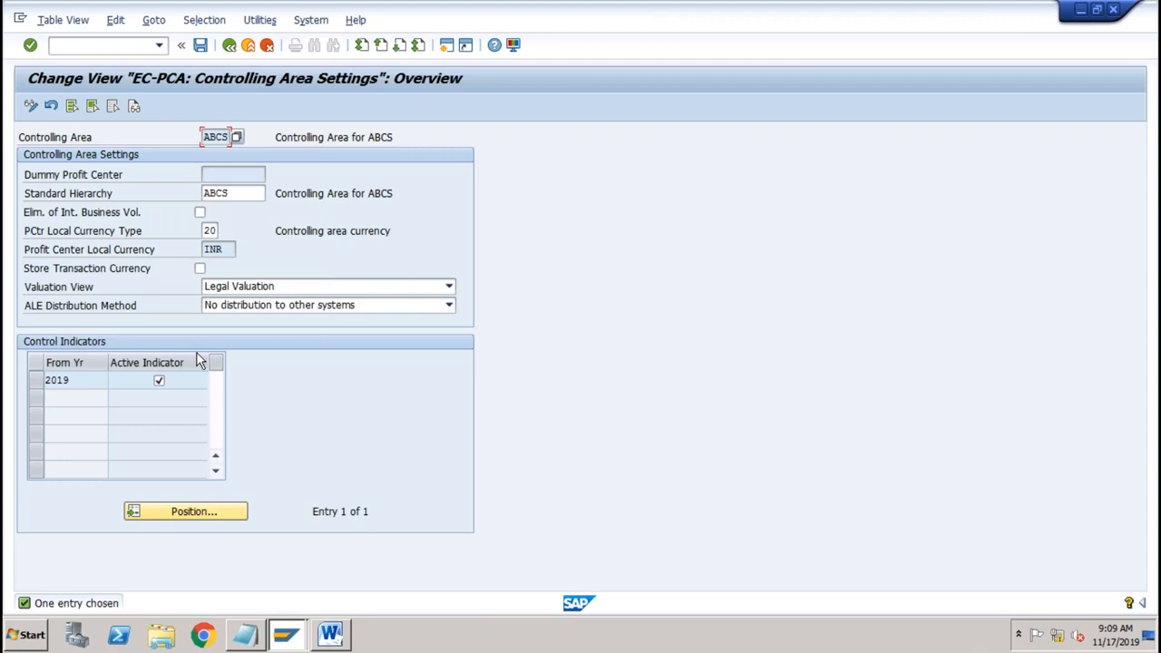
Step: In the Word diagram, delete the 0L-0 label and push the FI and CO boxes down
click(330, 634)
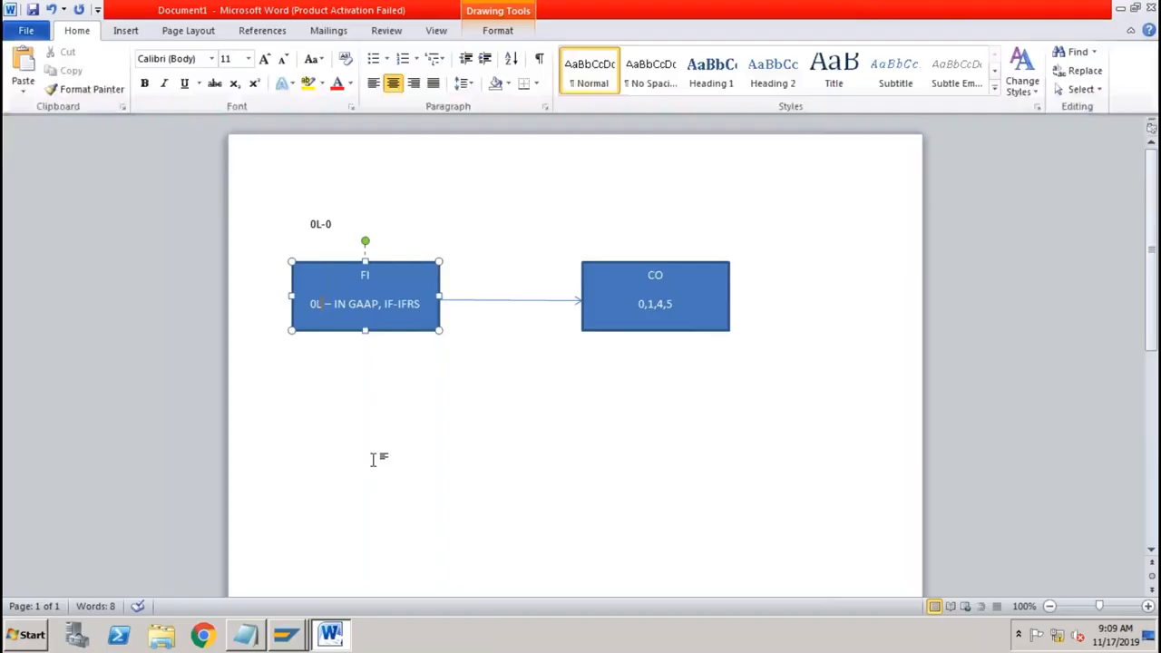
triple_click(276, 184)
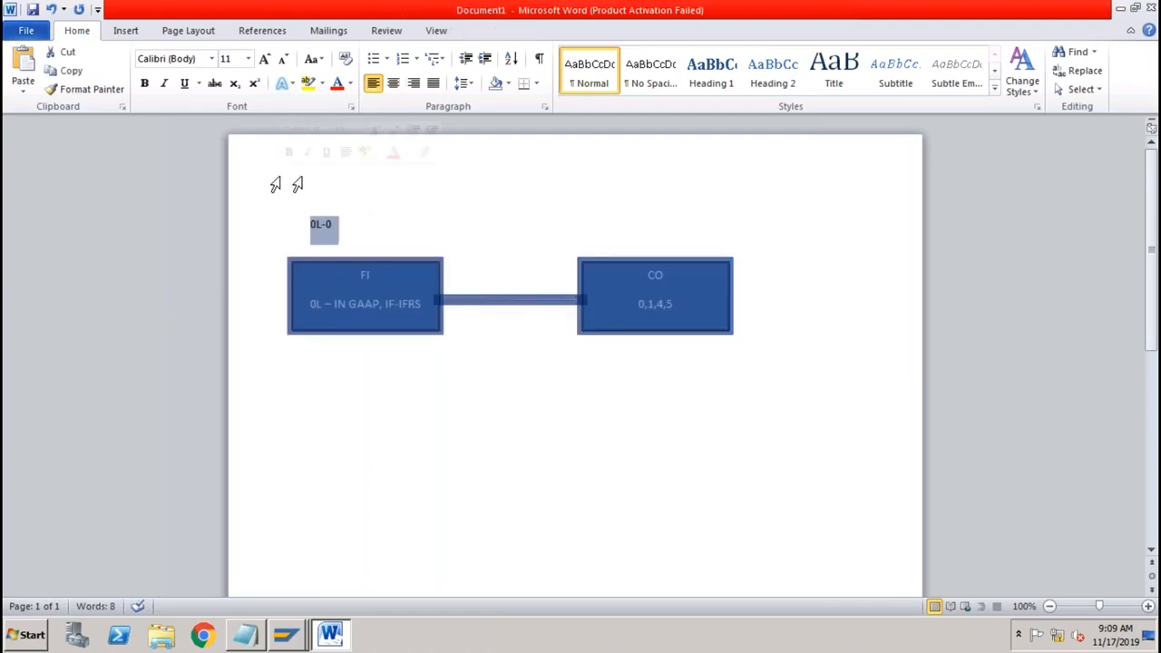
key(Delete)
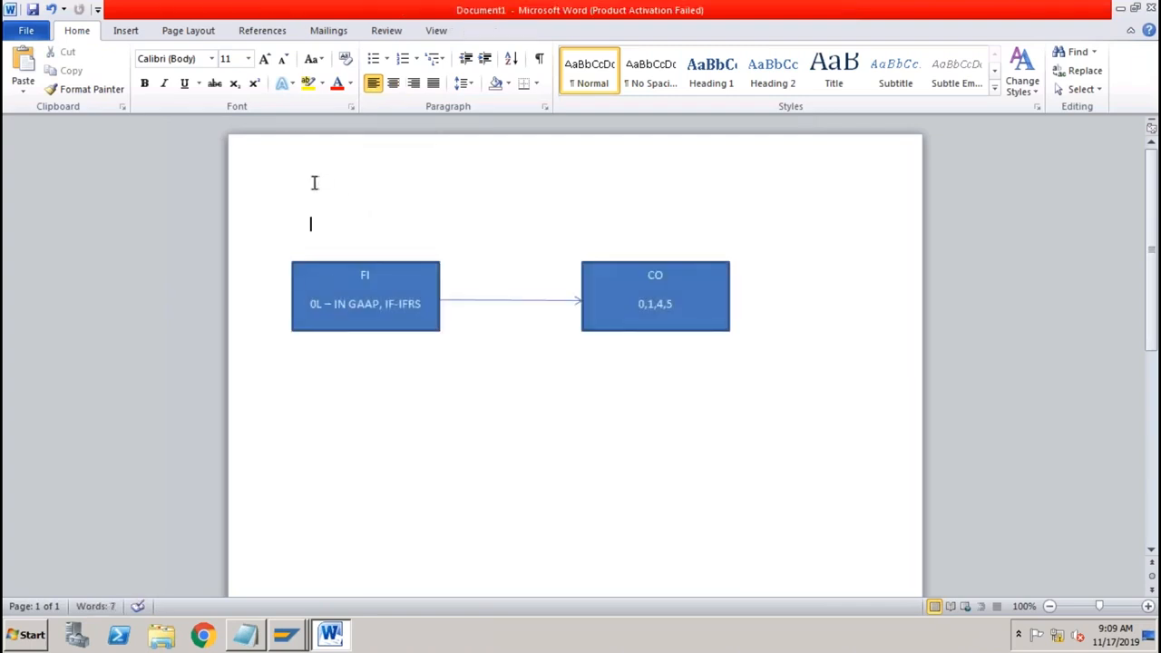
key(ctrl+a)
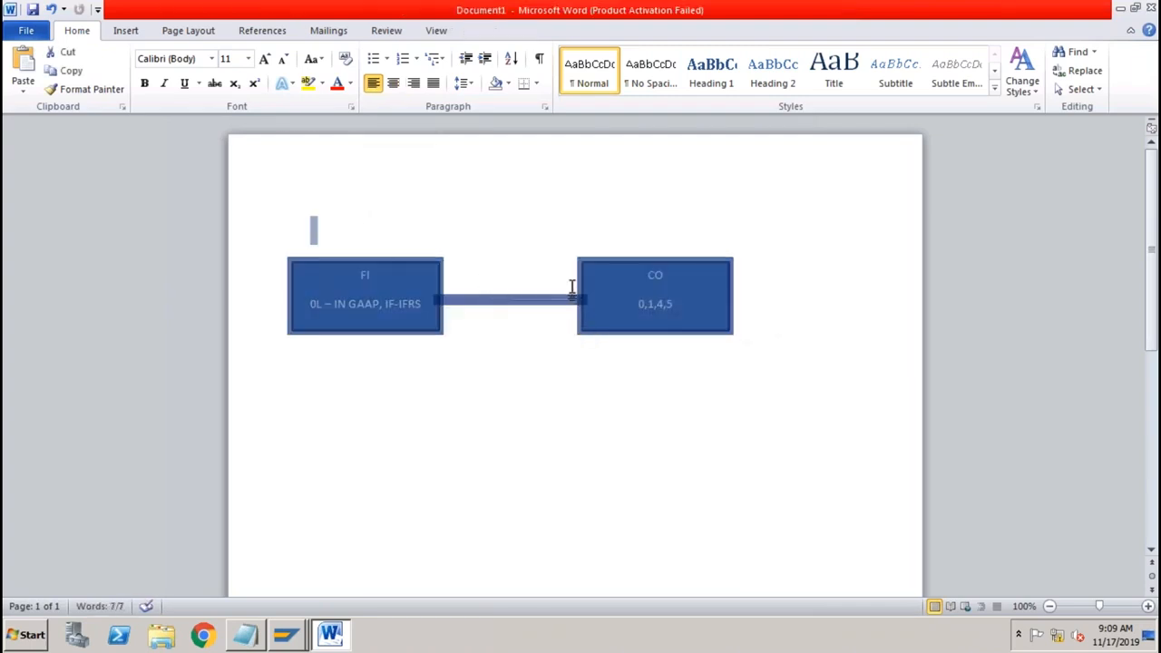
right_click(571, 287)
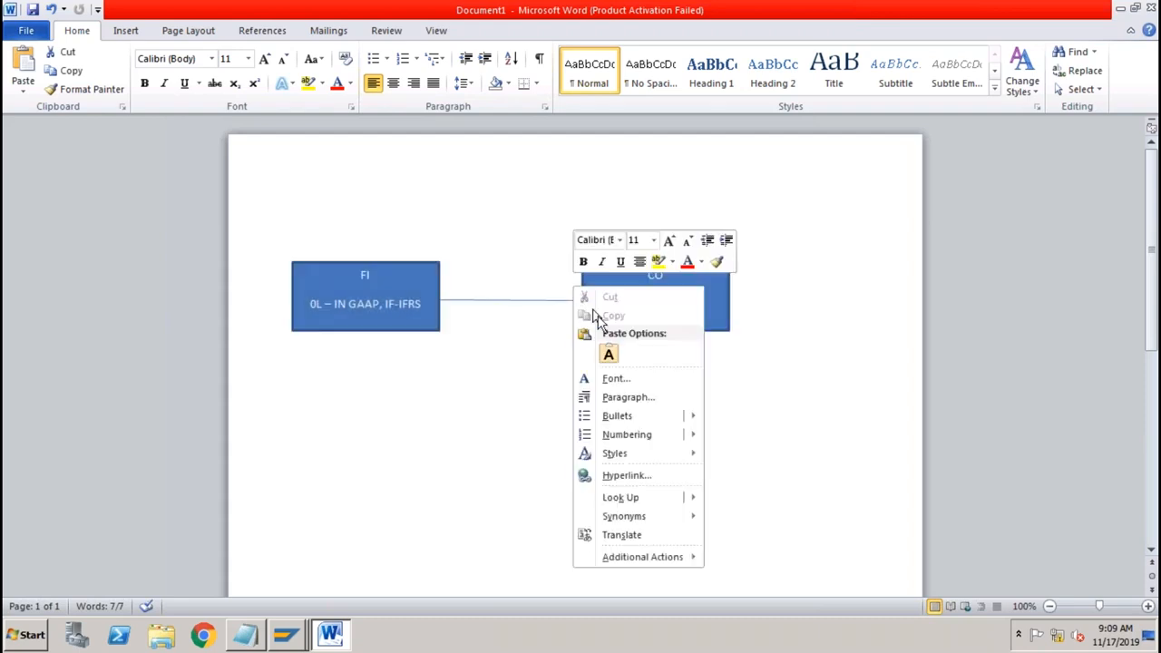
click(522, 440)
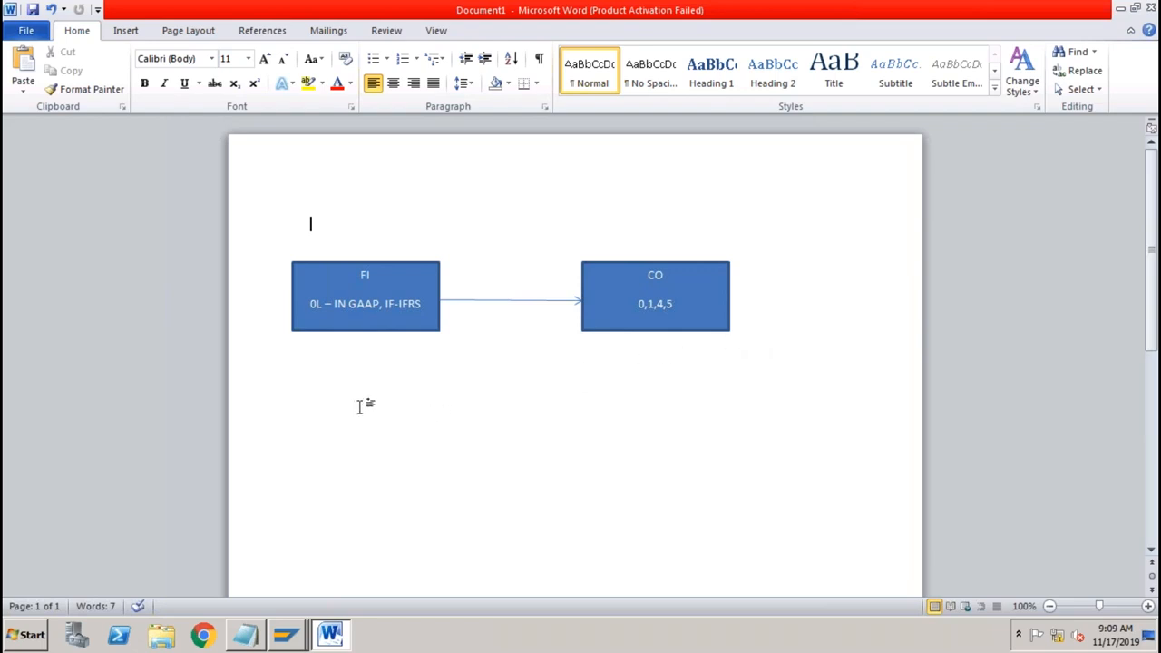
key(Return)
key(Return)
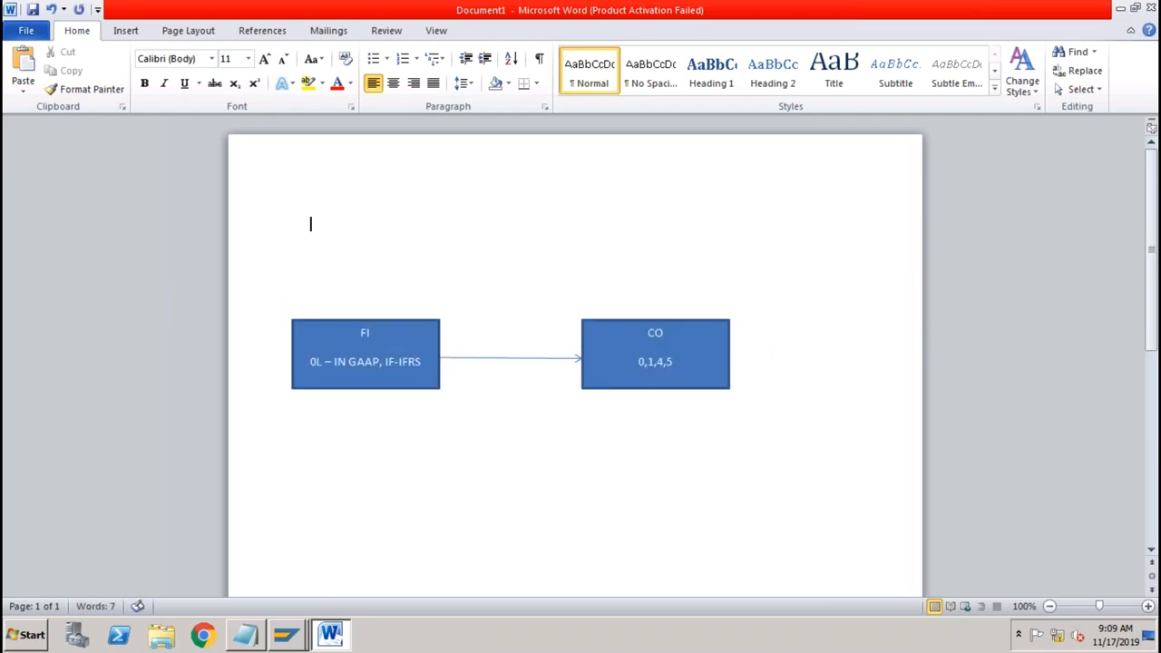
Step: Draw a new rectangle shape above the CO box
click(135, 35)
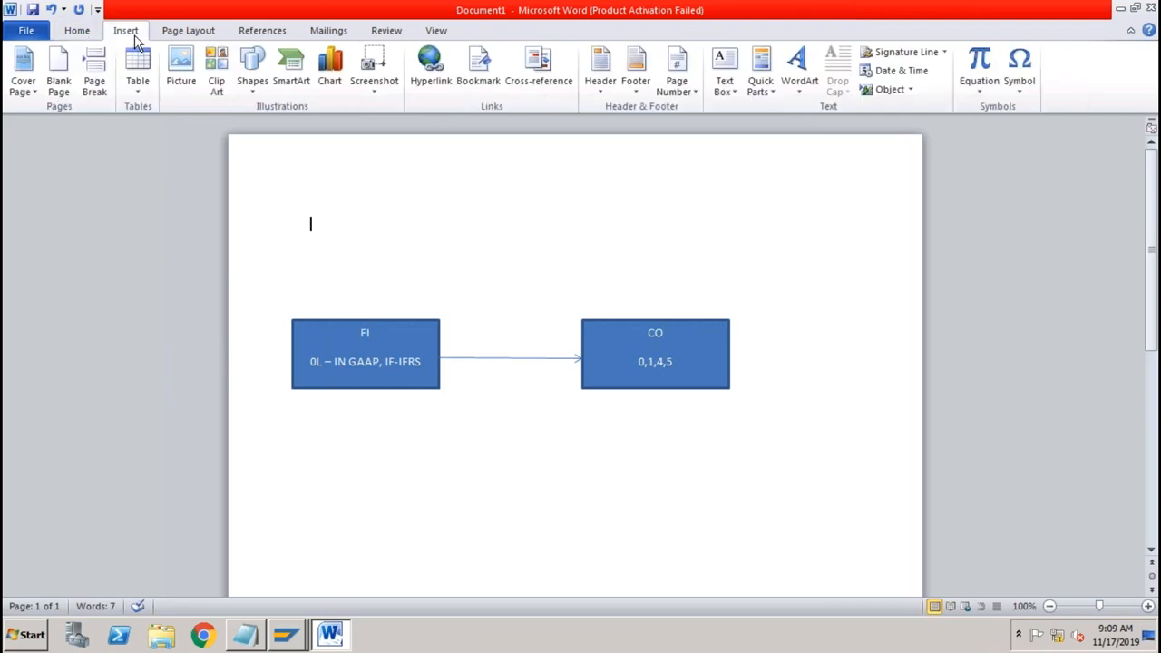
click(253, 81)
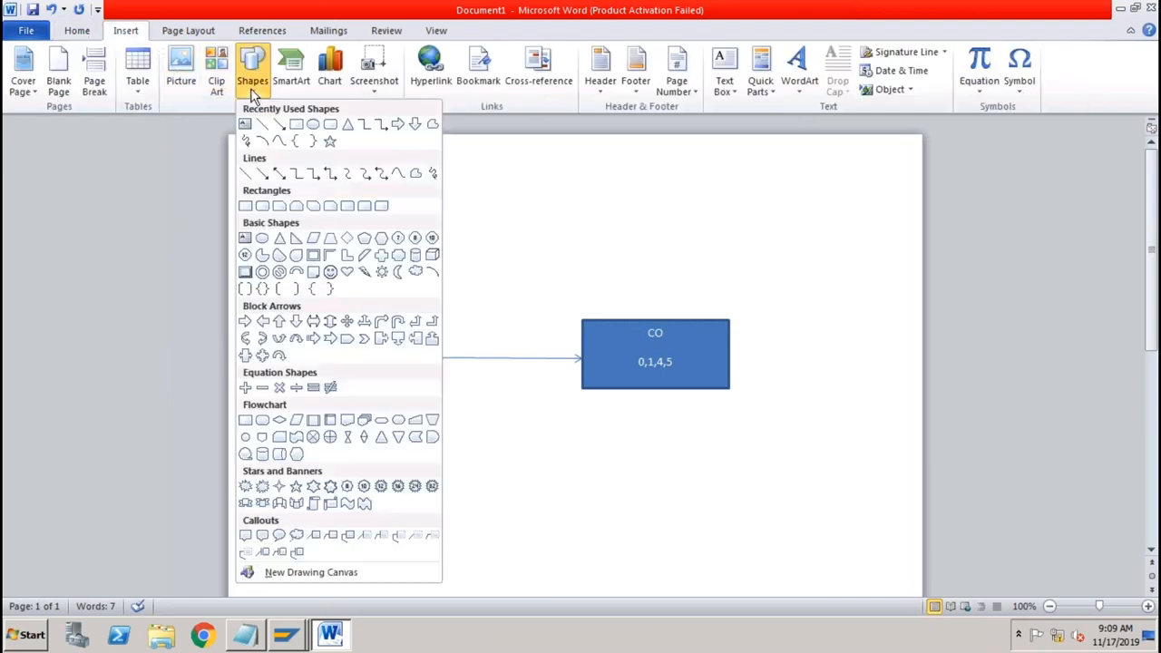
click(292, 124)
mouse_move(681, 187)
mouse_down()
mouse_move(730, 282)
mouse_move(777, 304)
mouse_up()
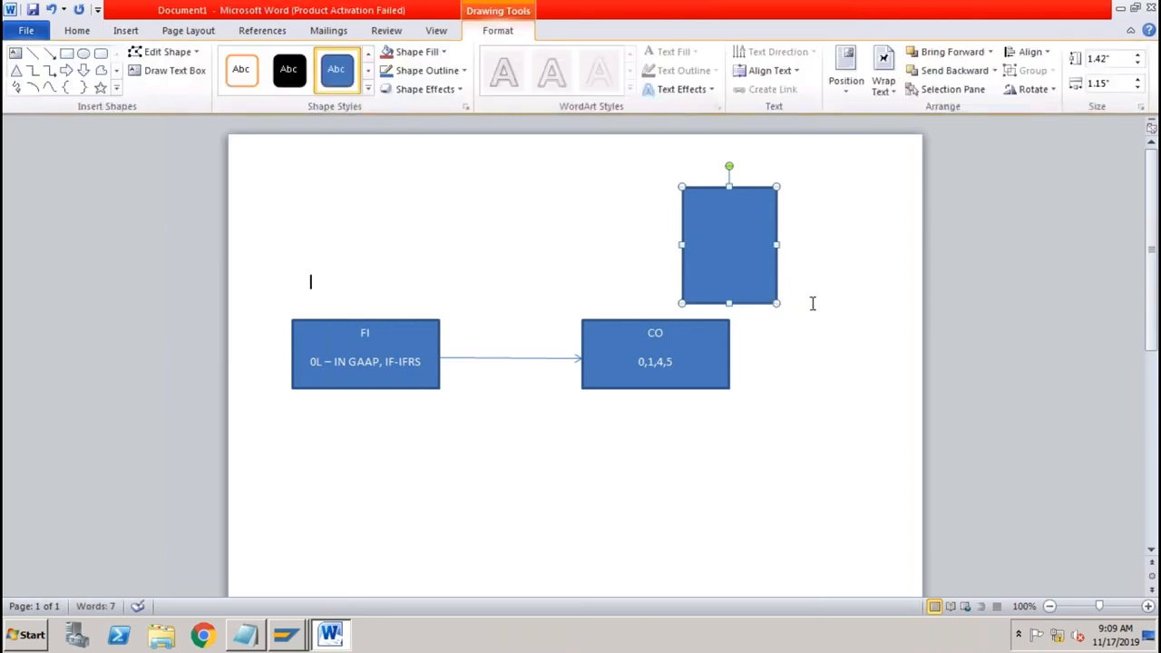
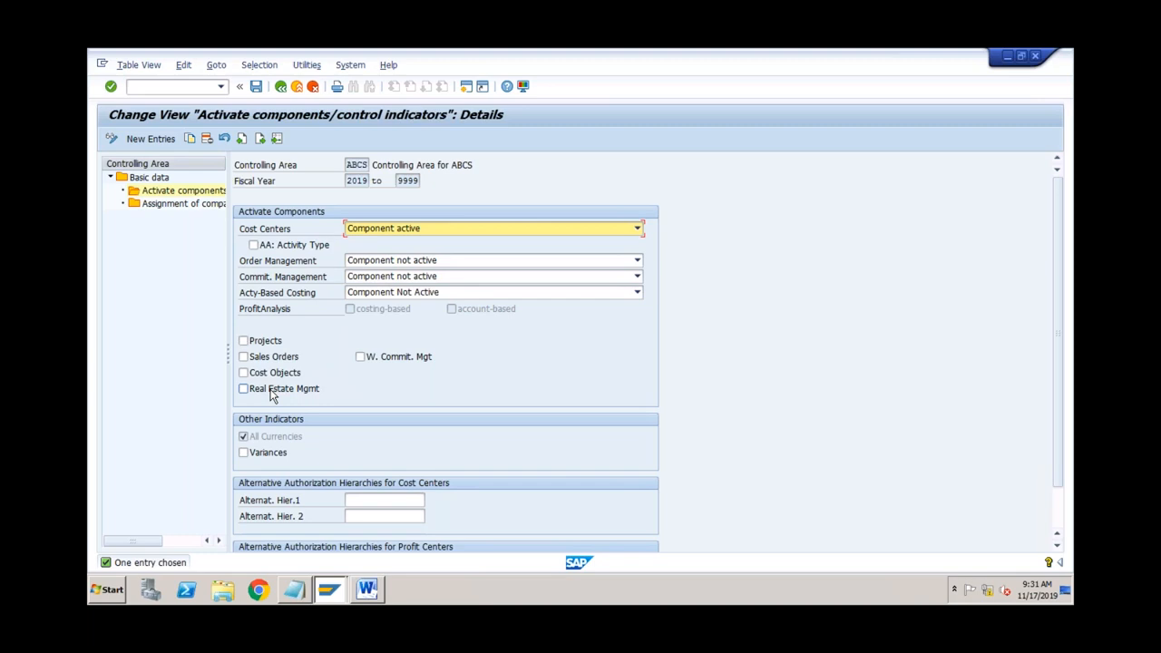
Step: Switch from SAP GUI to the Word cost element notes document
click(367, 589)
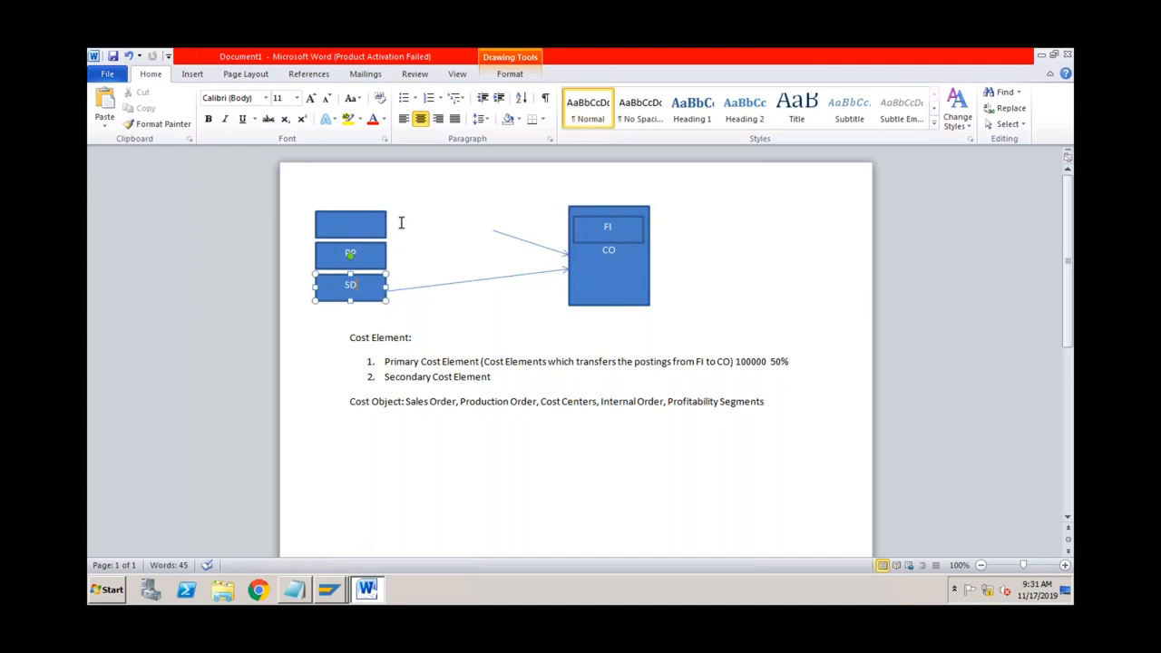
Step: Check the FI/CO diagram box and item 1's Secondary Cost Element text, then return to SAP
click(617, 248)
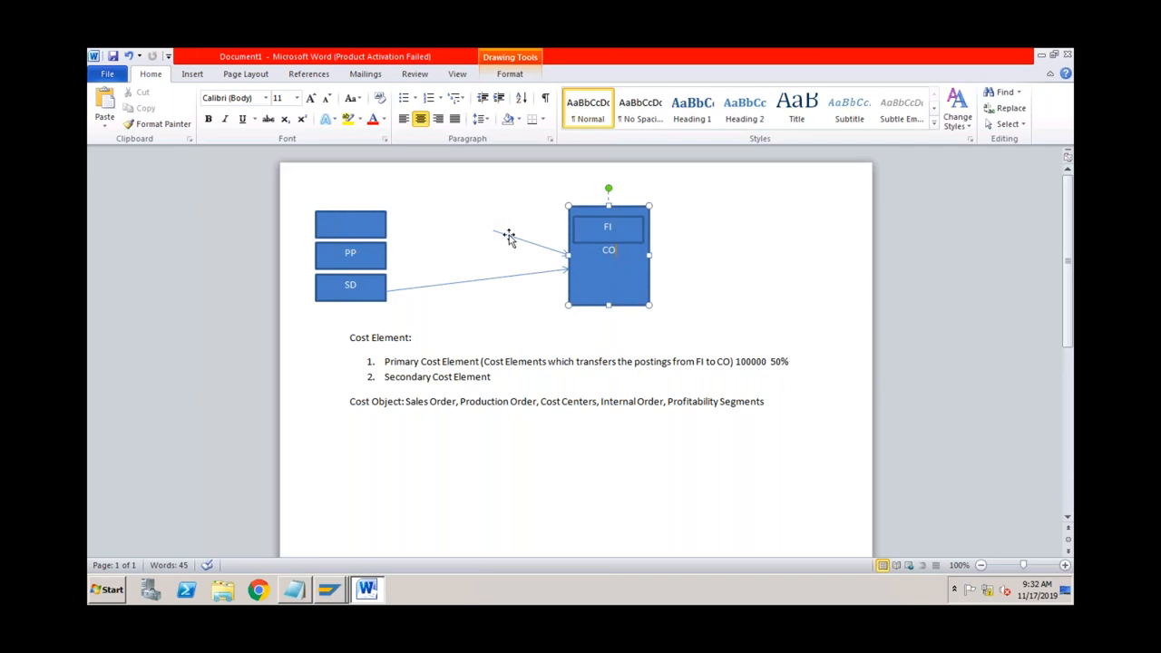
click(550, 362)
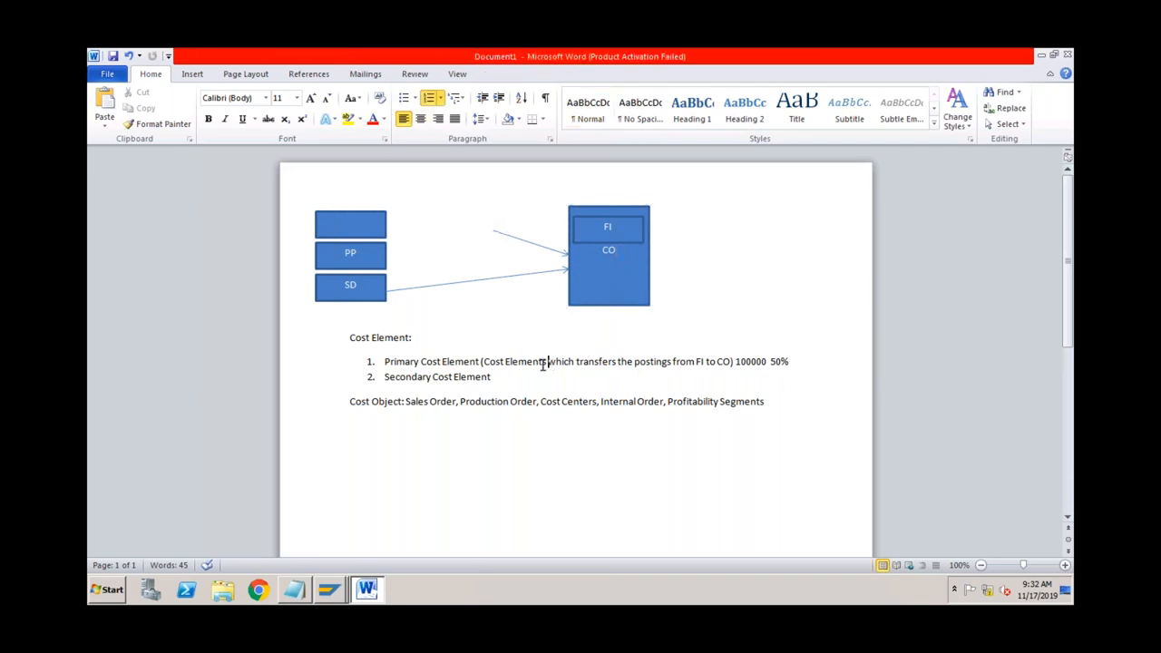
click(481, 362)
click(495, 376)
mouse_move(337, 590)
click(337, 559)
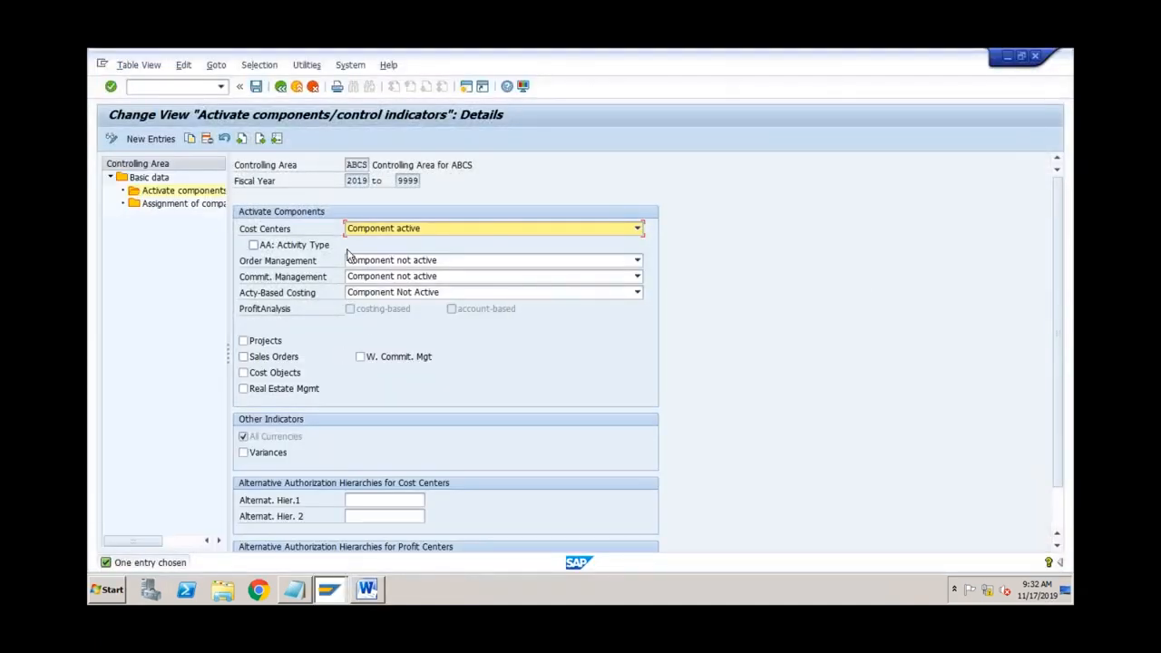
Step: Exit the component settings and run /nfs00 to reach Edit G/L Account Centrally
click(296, 91)
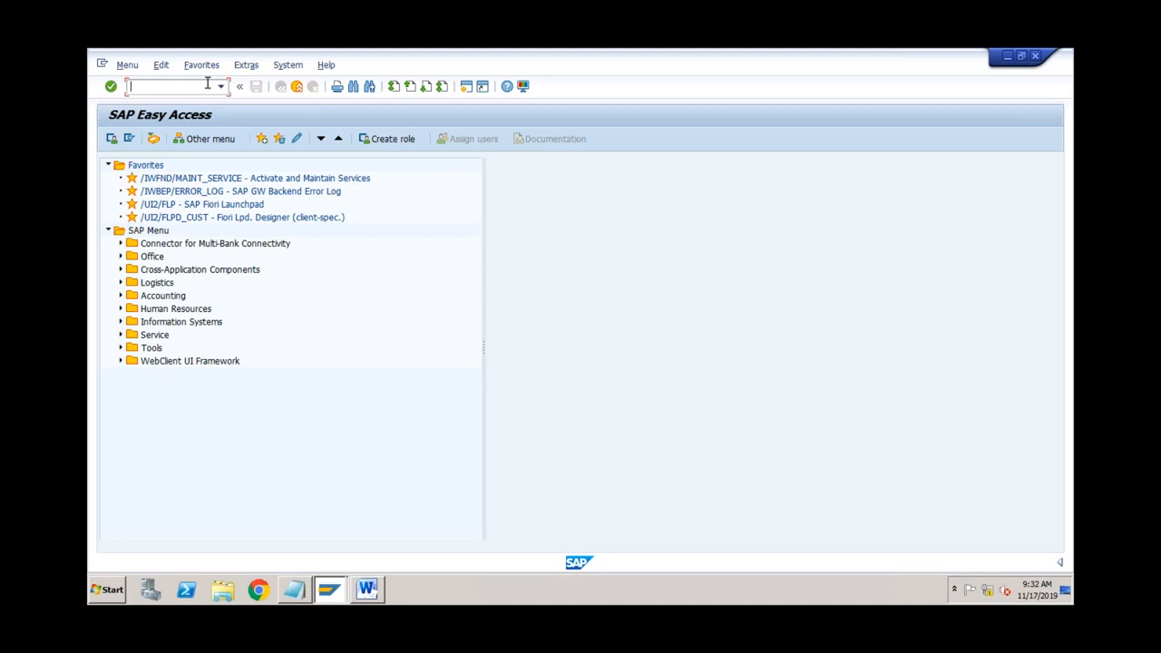
text(/nfs00)
key(Return)
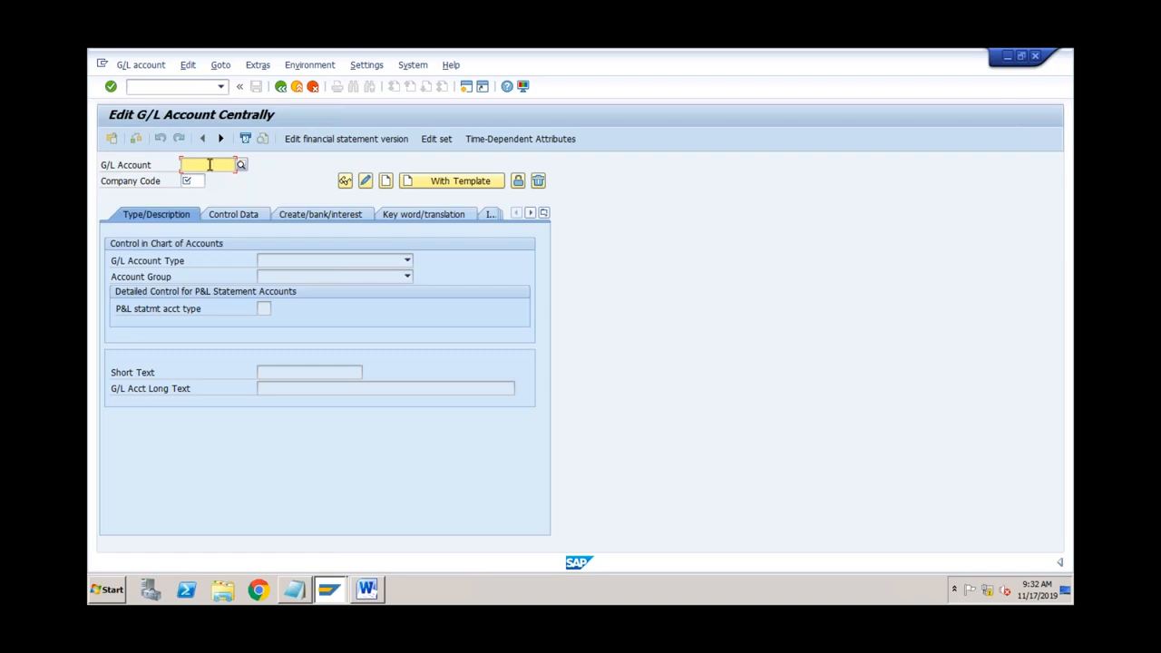
click(280, 261)
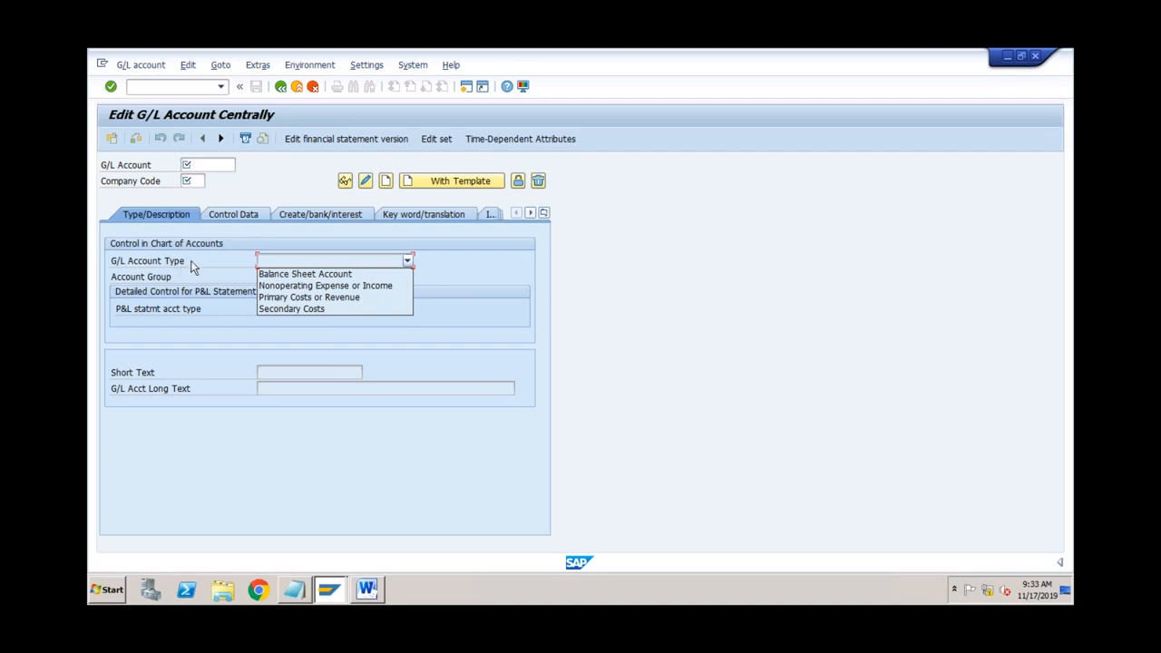
click(239, 247)
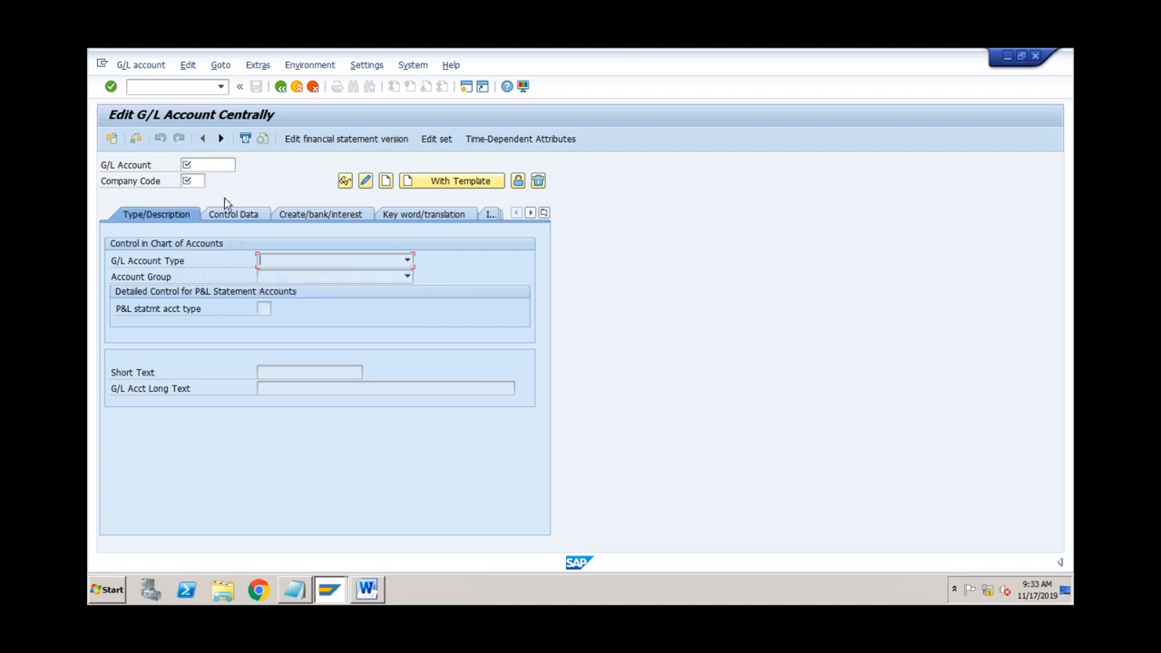
click(210, 167)
click(464, 89)
text(k)
key(BackSpace)
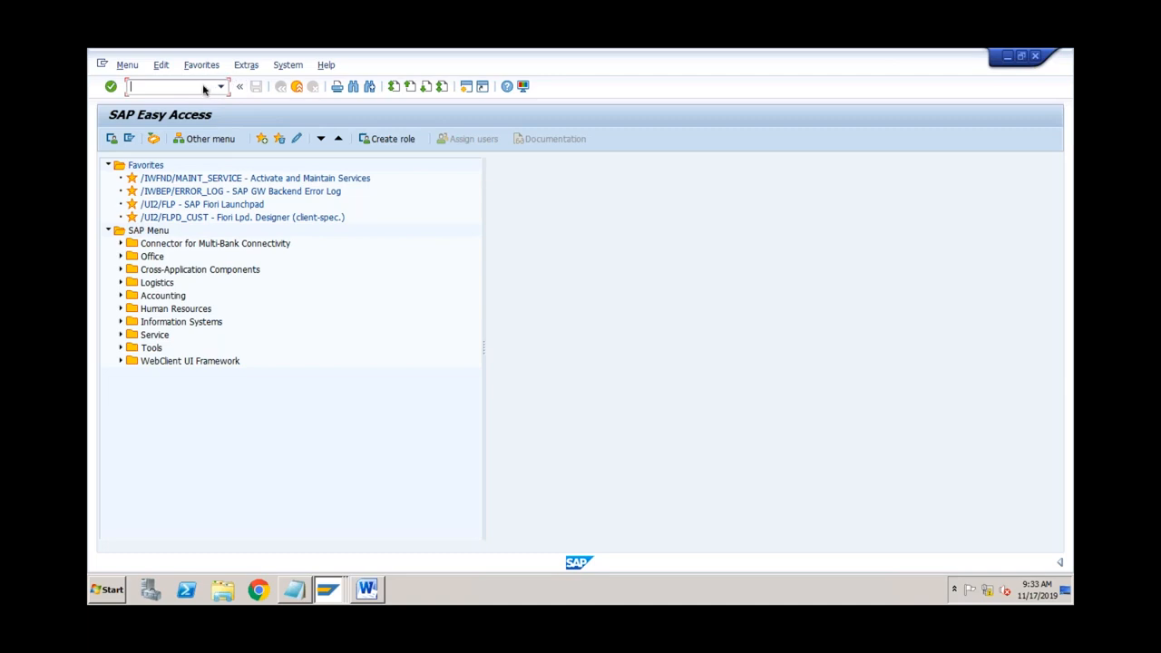
text(ka01)
key(Return)
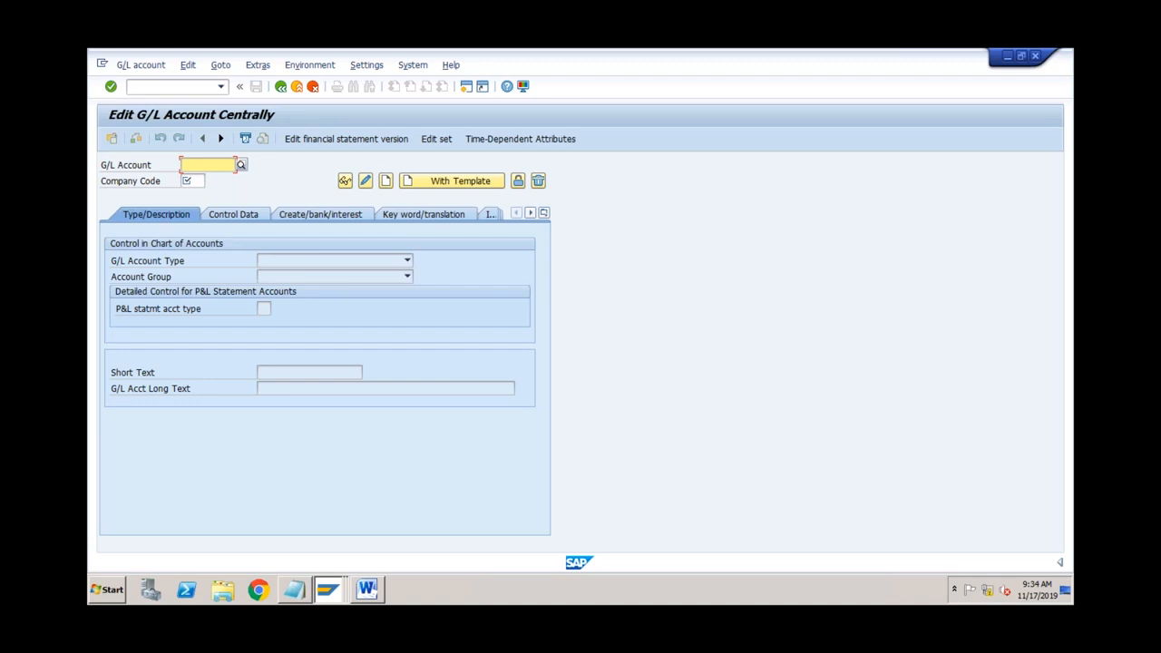
Step: Run transaction /nka00 from the command field
click(198, 87)
text(/n)
text(ka)
text(00)
key(Return)
Step: Exit, run FS00 again, then exit back to SAP Easy Access
click(280, 86)
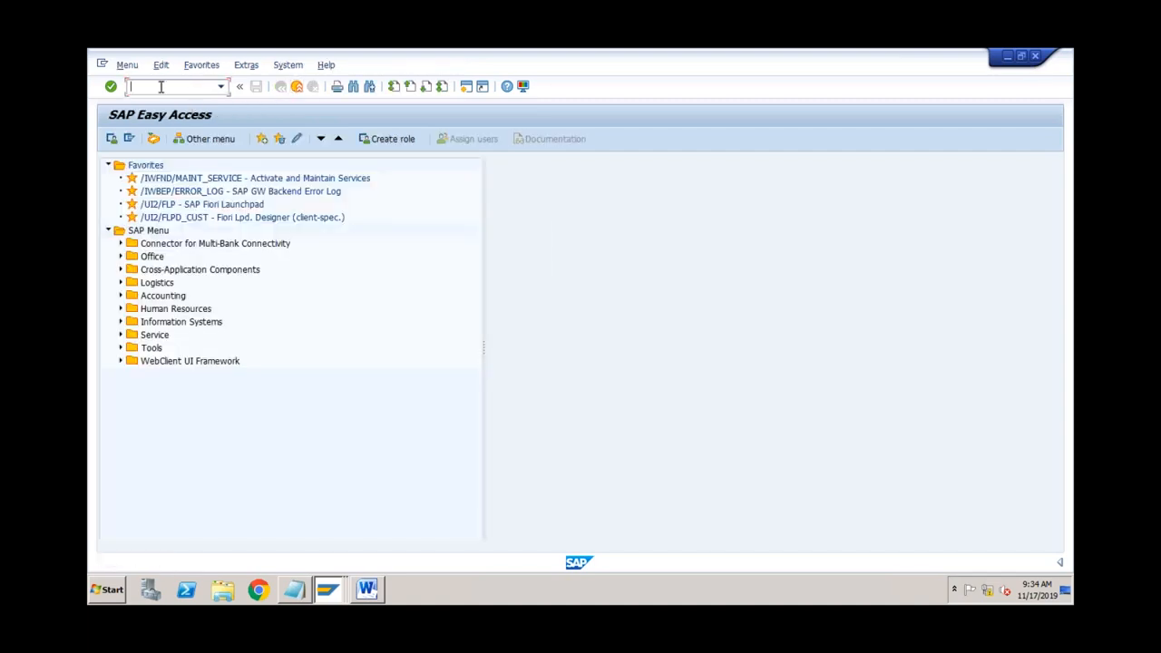
text(fs00)
key(Return)
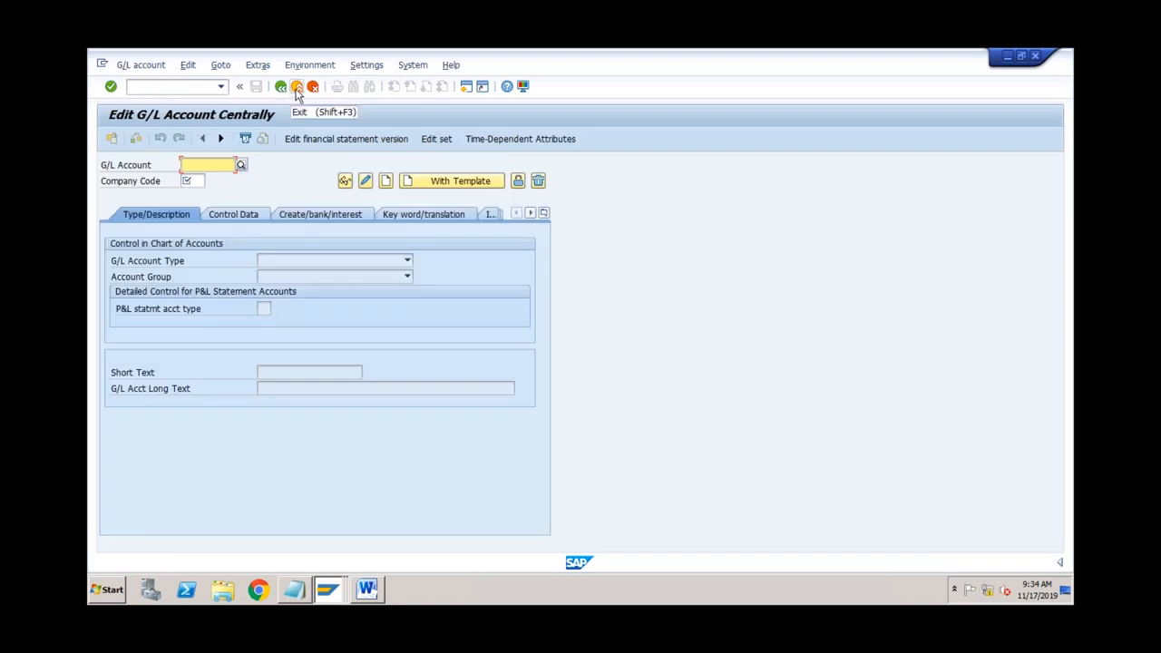
click(297, 87)
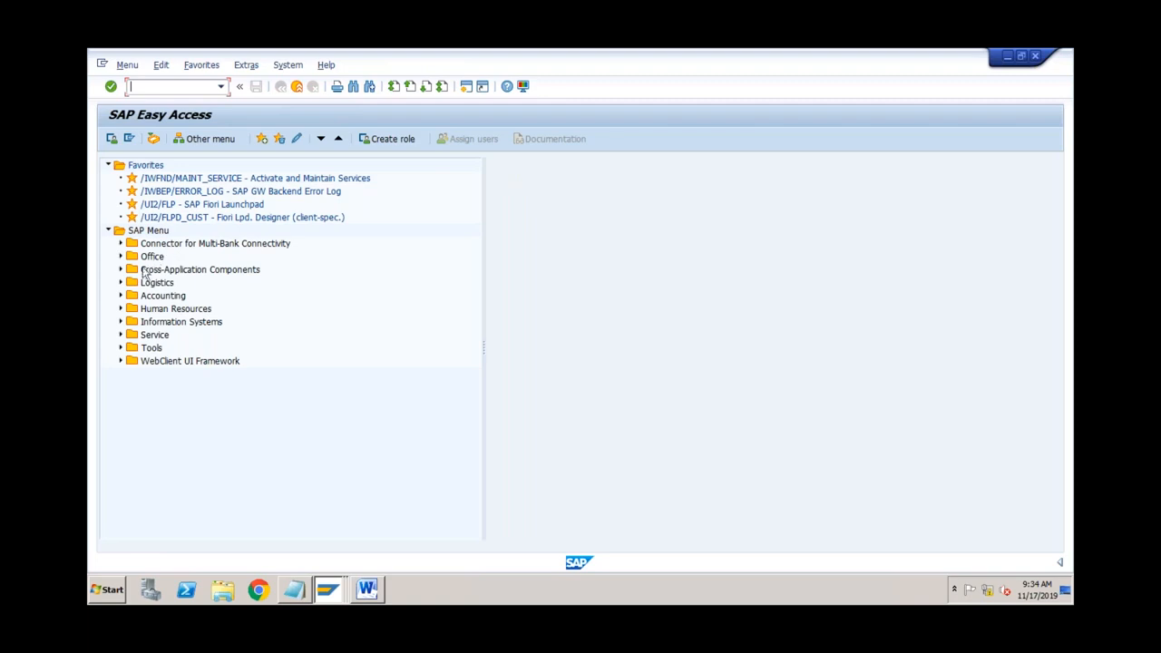
Step: Expand Accounting > Controlling > Cost Element Accounting > Master Data > Cost Element to show FS00 and KA23
click(122, 296)
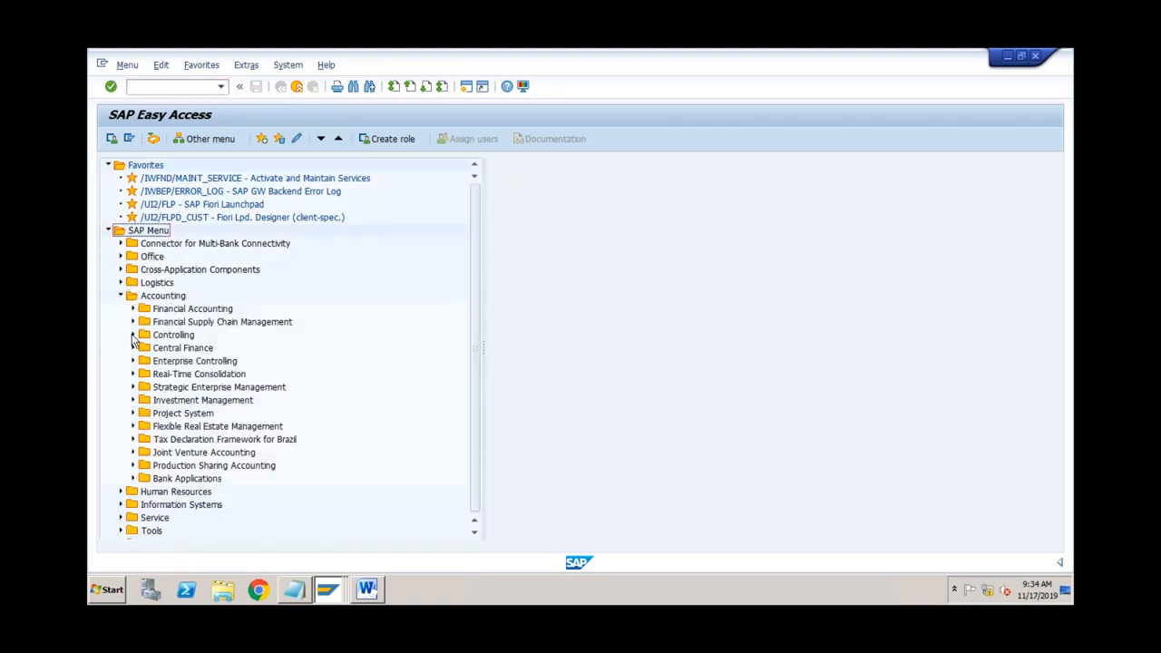
click(133, 337)
click(145, 348)
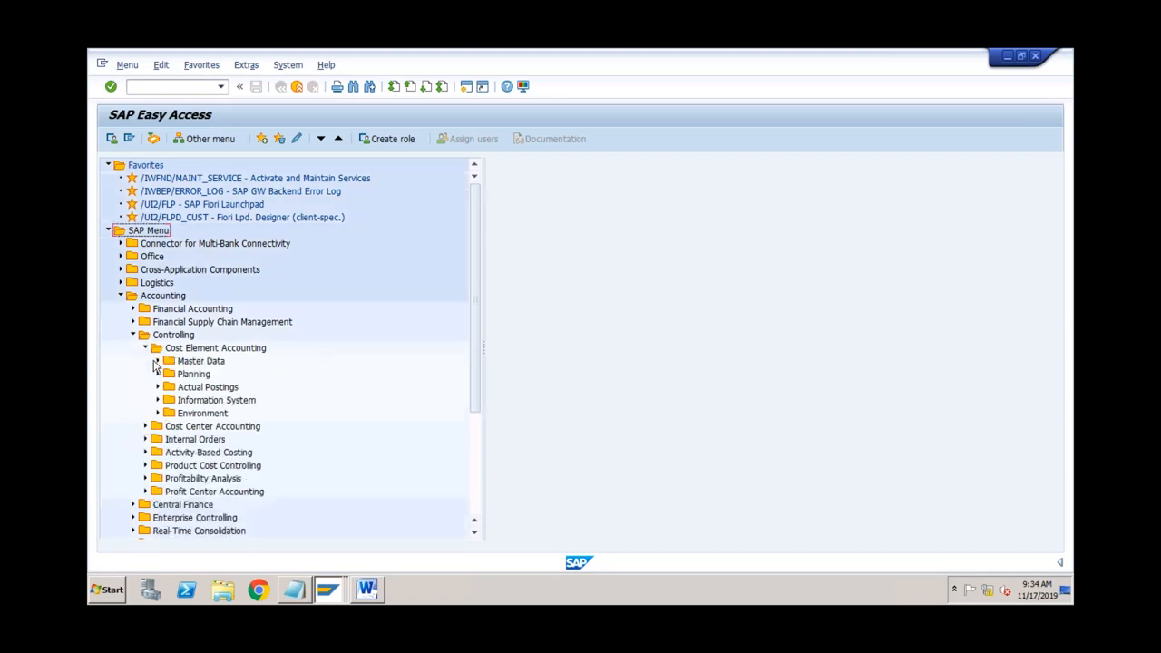
click(158, 361)
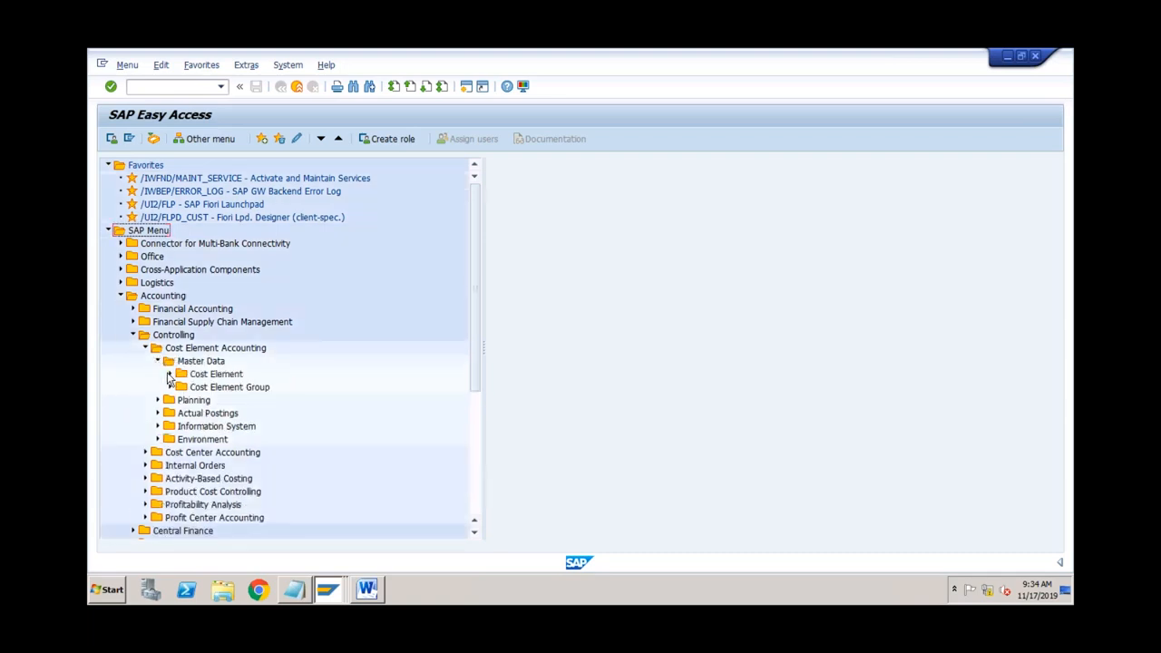
click(169, 374)
click(181, 386)
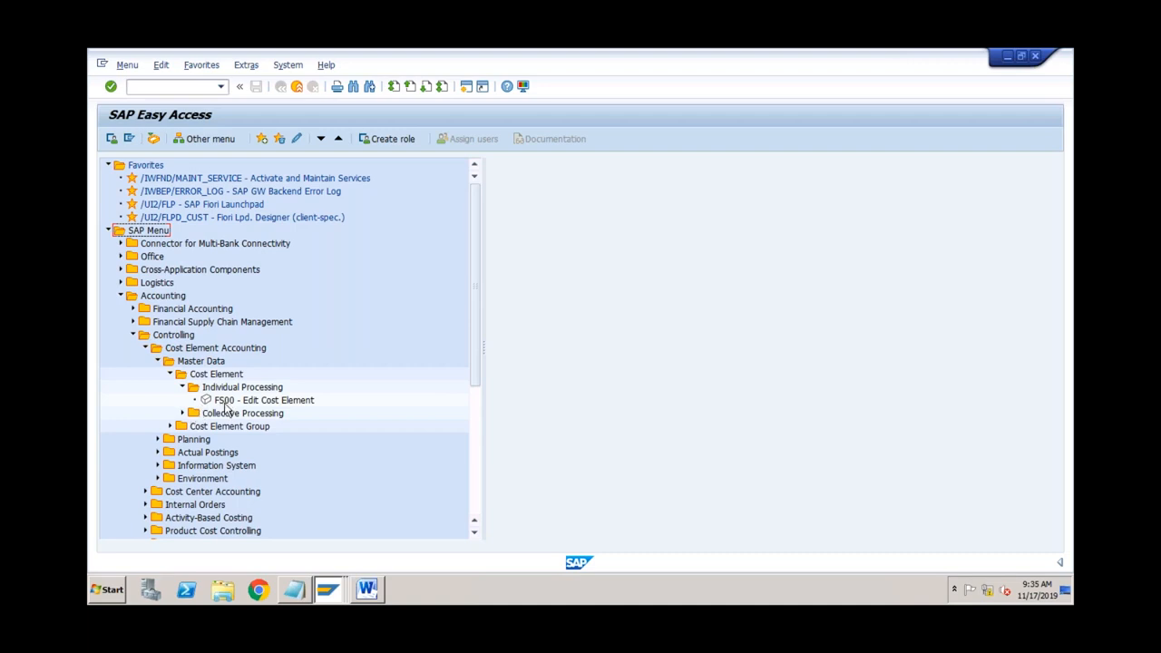
click(224, 402)
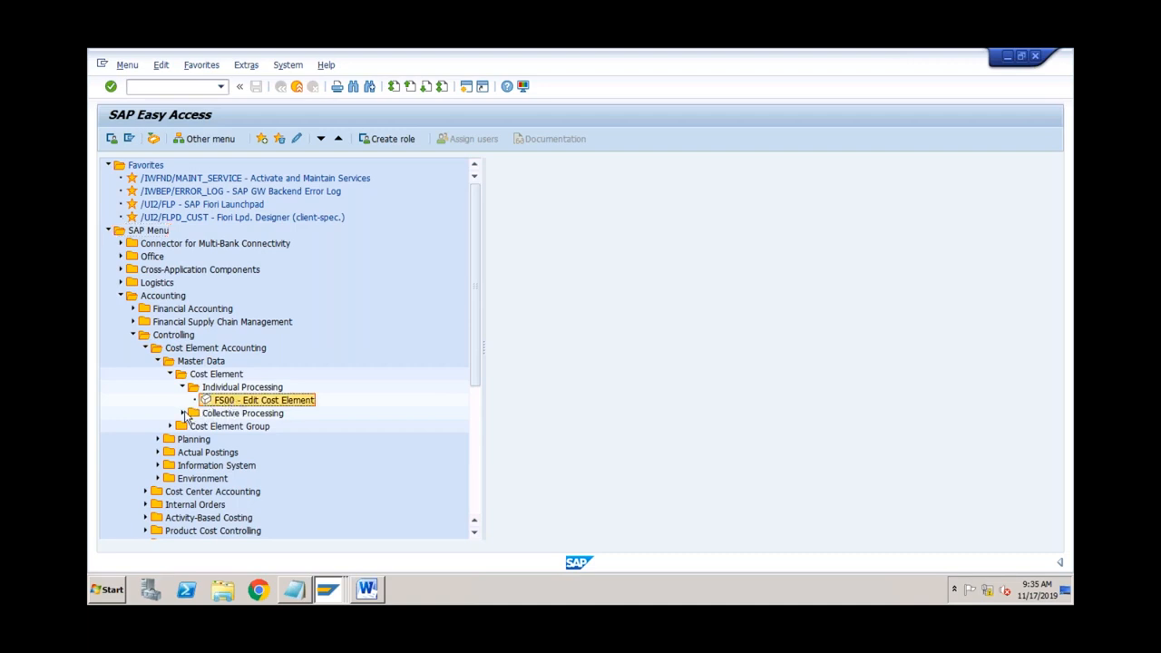
click(183, 414)
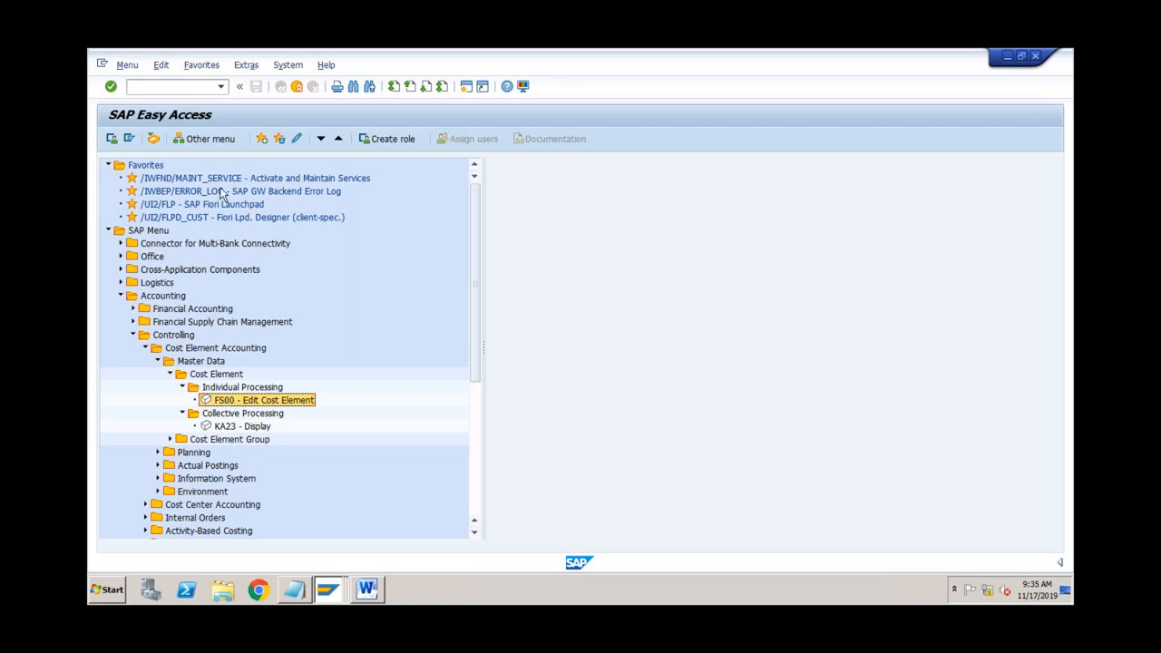
click(221, 87)
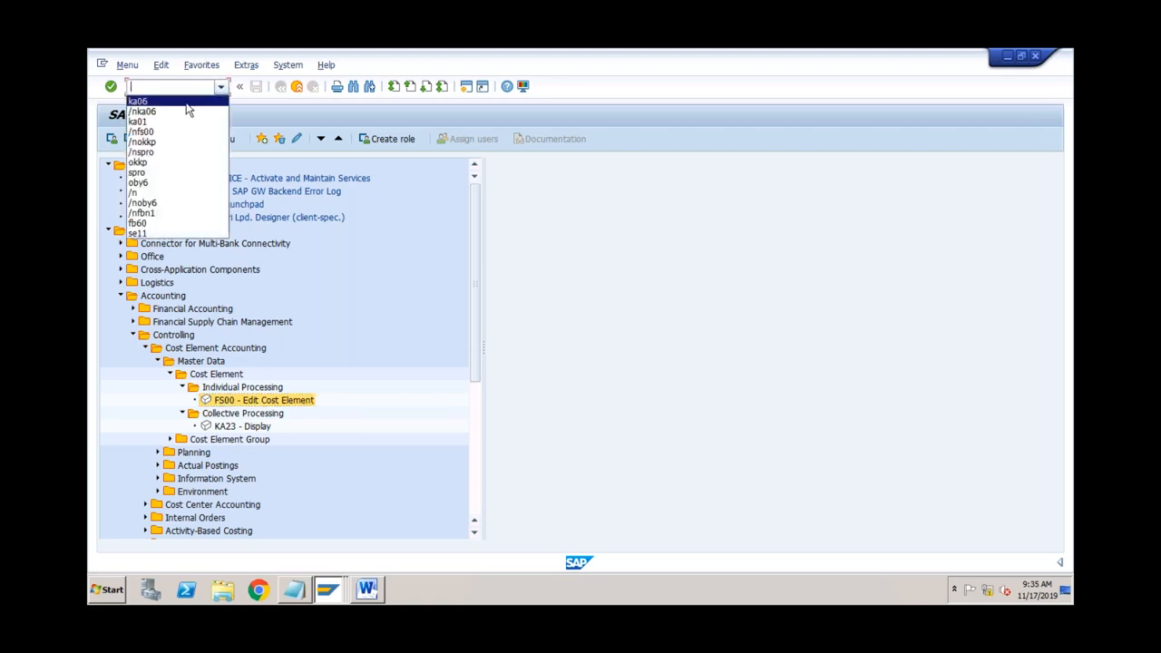
Step: Run KA01 from the command history, then rerun /nfs00 to reopen Edit G/L Account Centrally
click(178, 123)
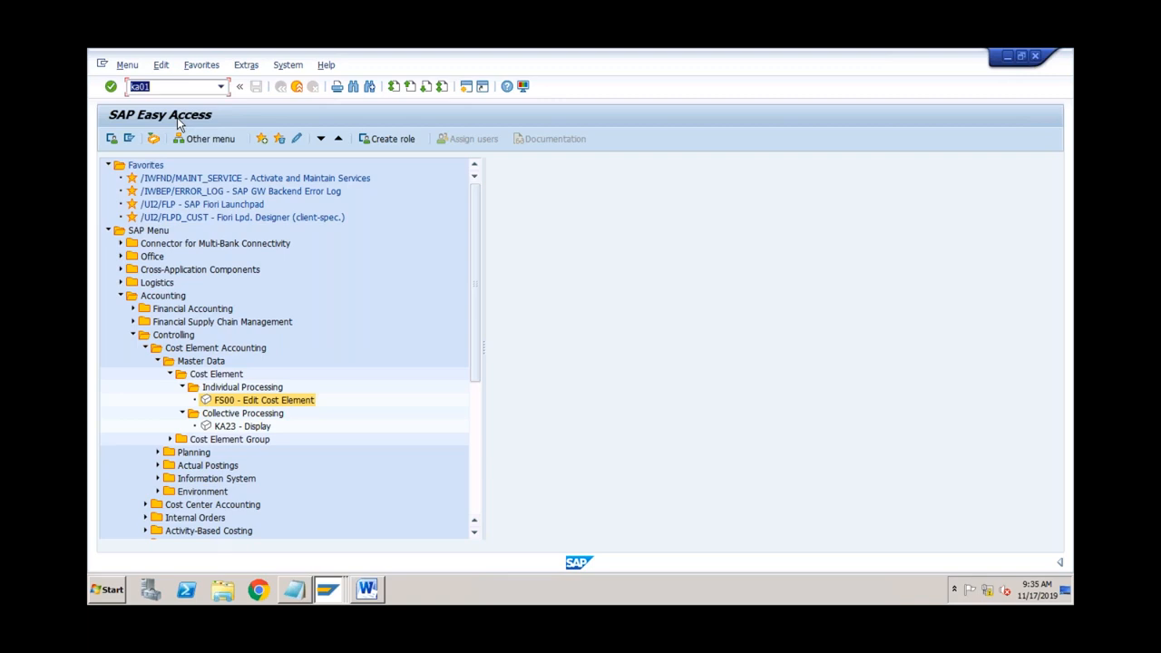
key(Return)
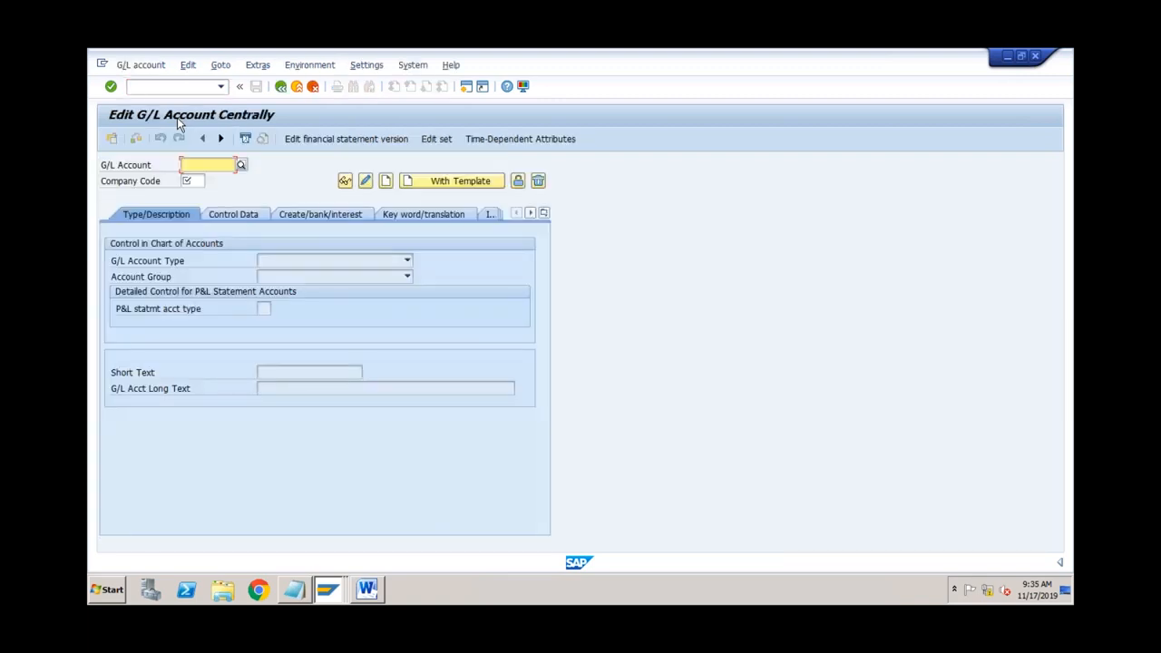
click(221, 88)
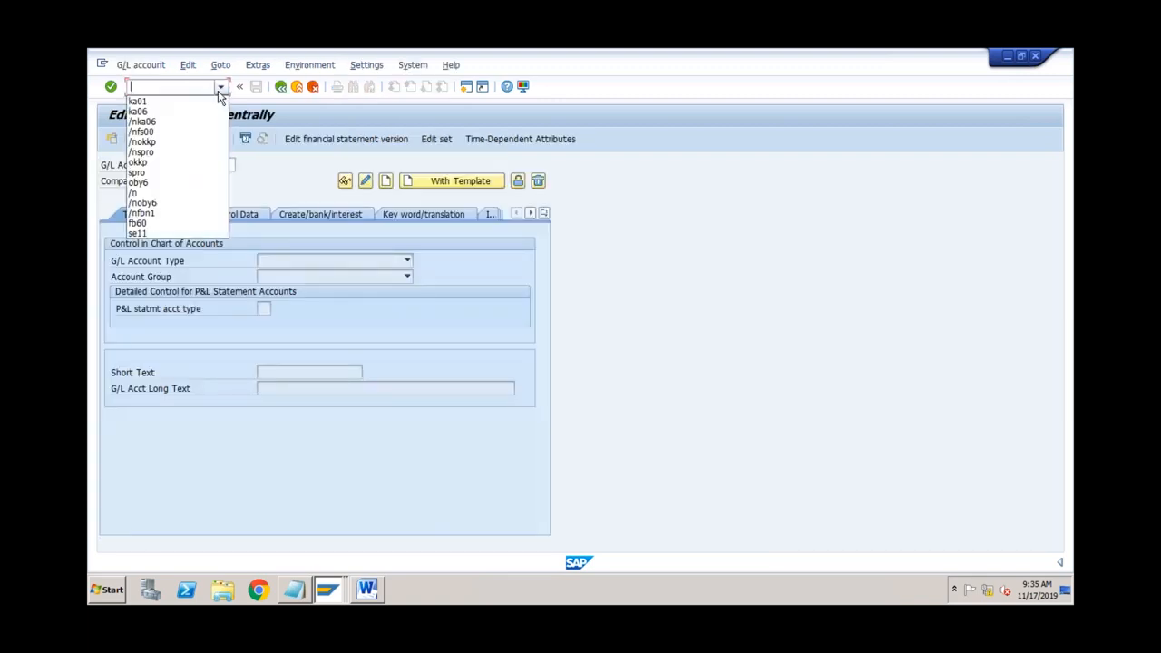
click(155, 133)
key(Return)
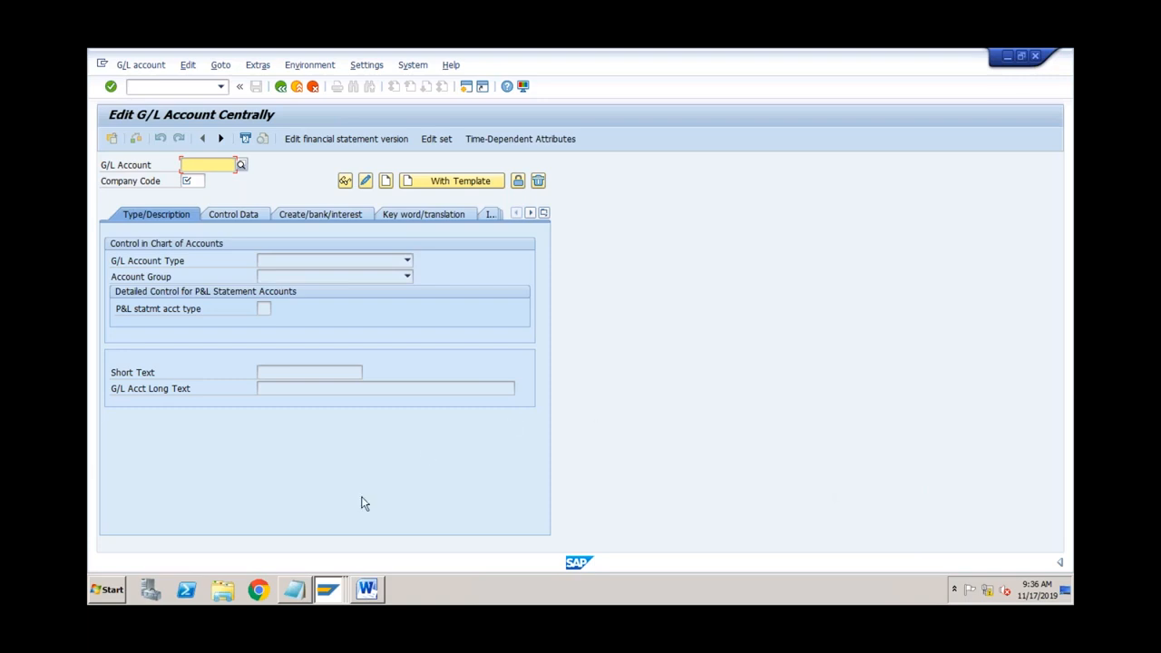
Step: In Word, add an indented 'Profit & Loss' sub-item beneath list item 1
click(367, 590)
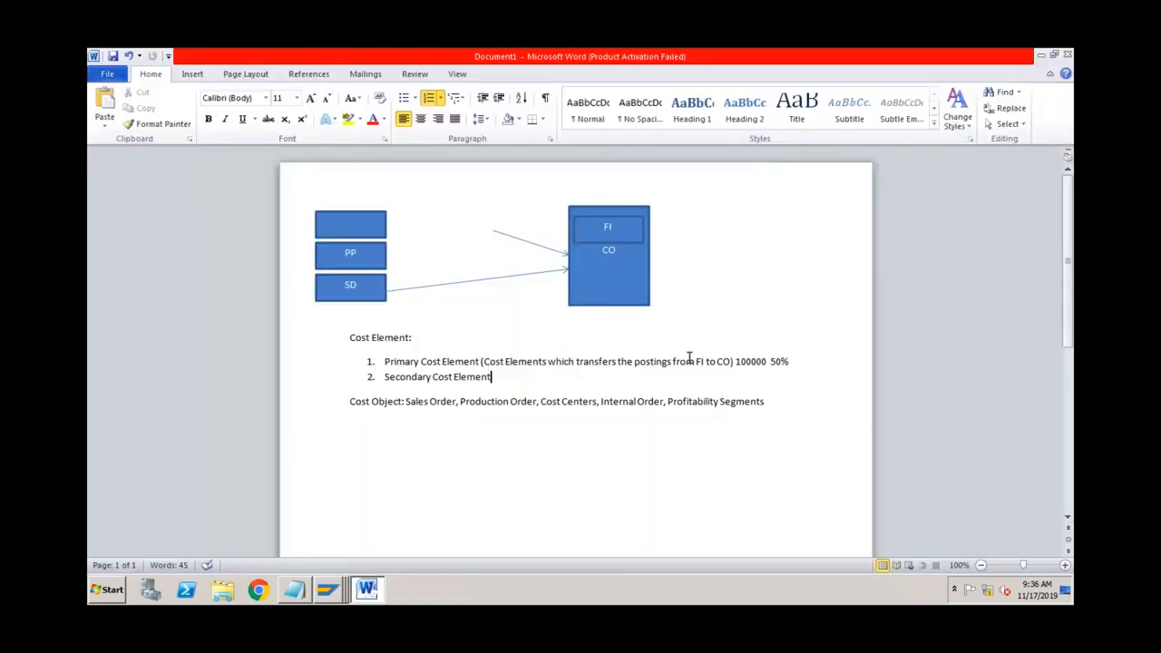
click(792, 361)
key(Return)
key(Tab)
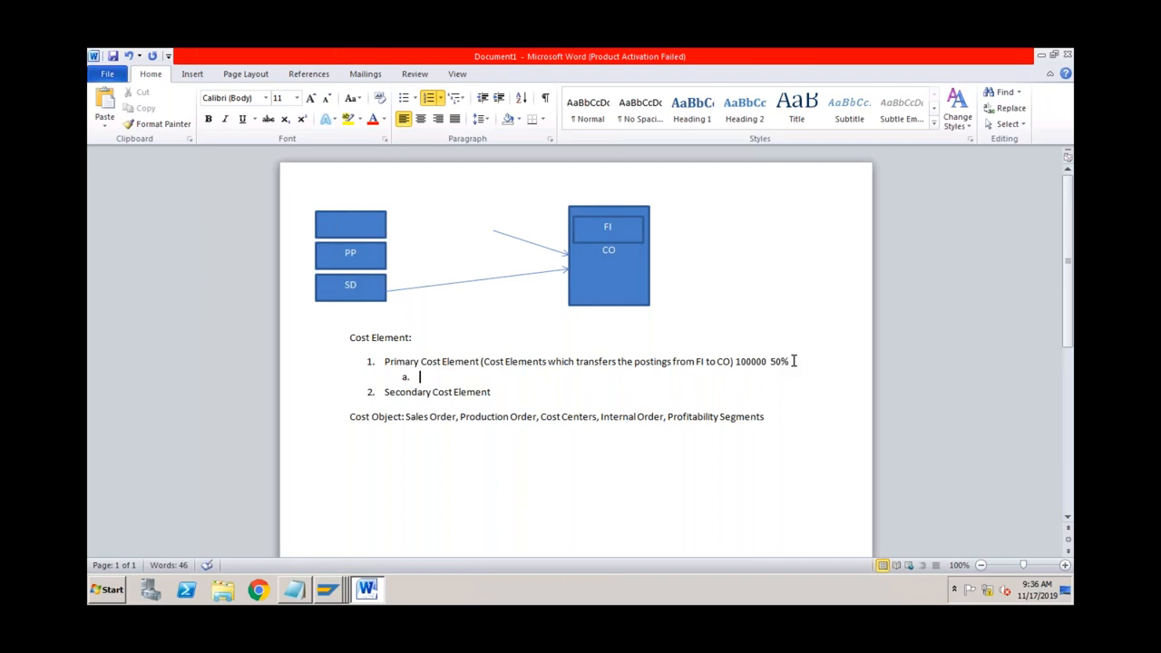
text(Profit & Loss)
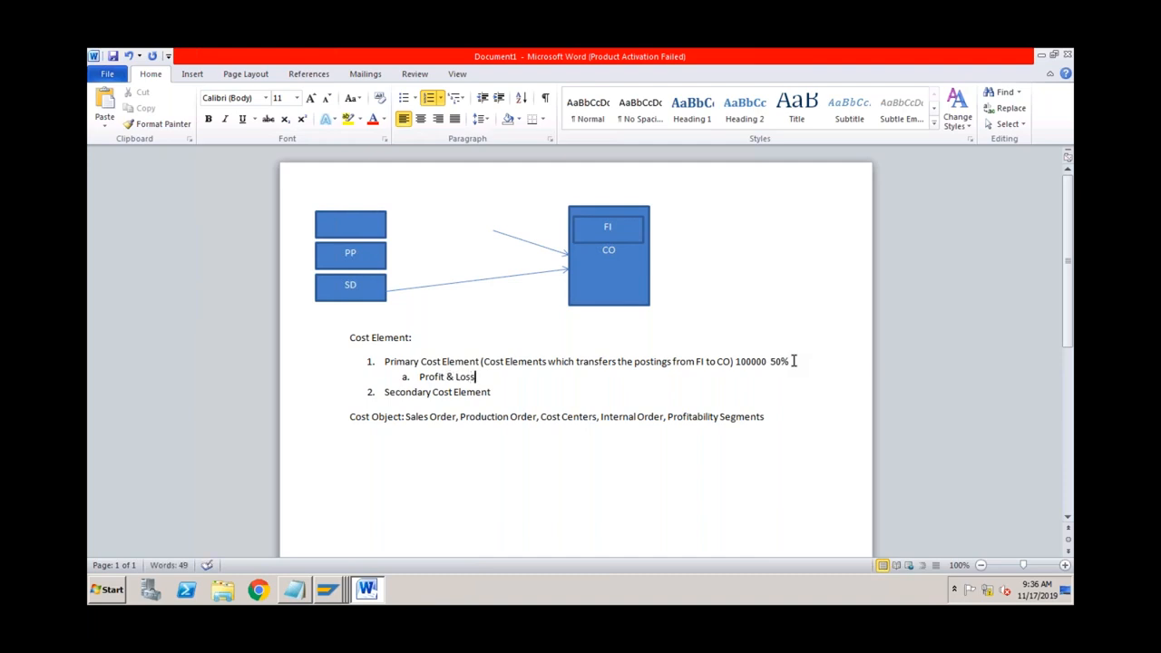
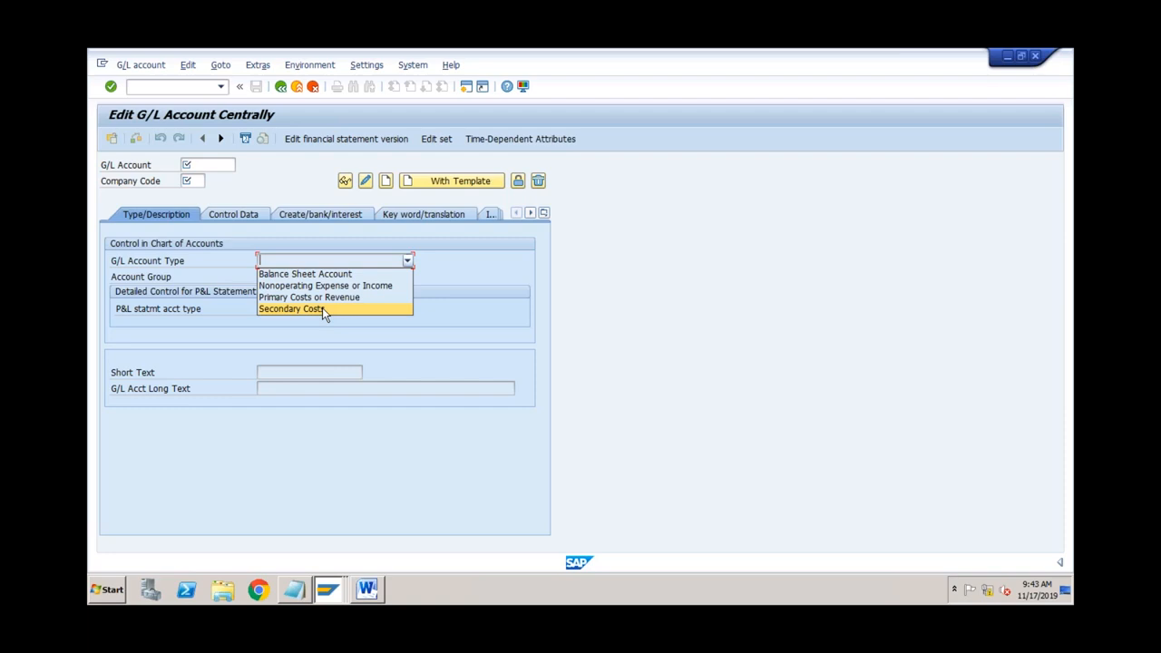
Step: Below the Word list, add separate lines for Travel Expense, Salary Expense, Bank and COGS
click(369, 591)
key(Return)
key(Return)
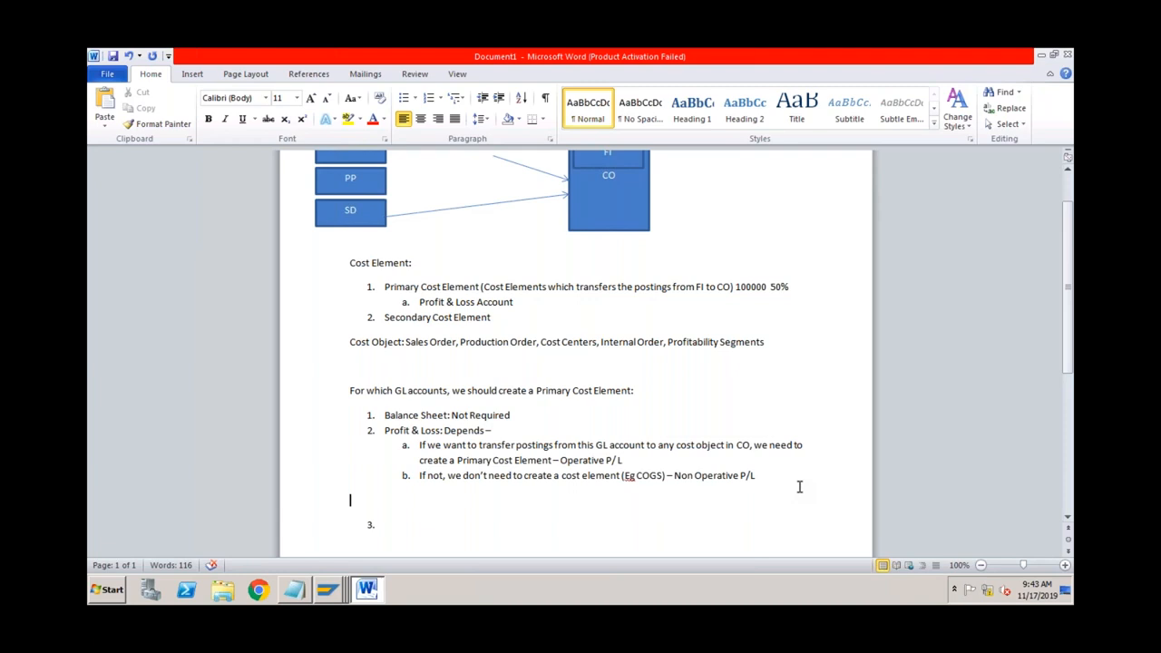
text(Travel Expense)
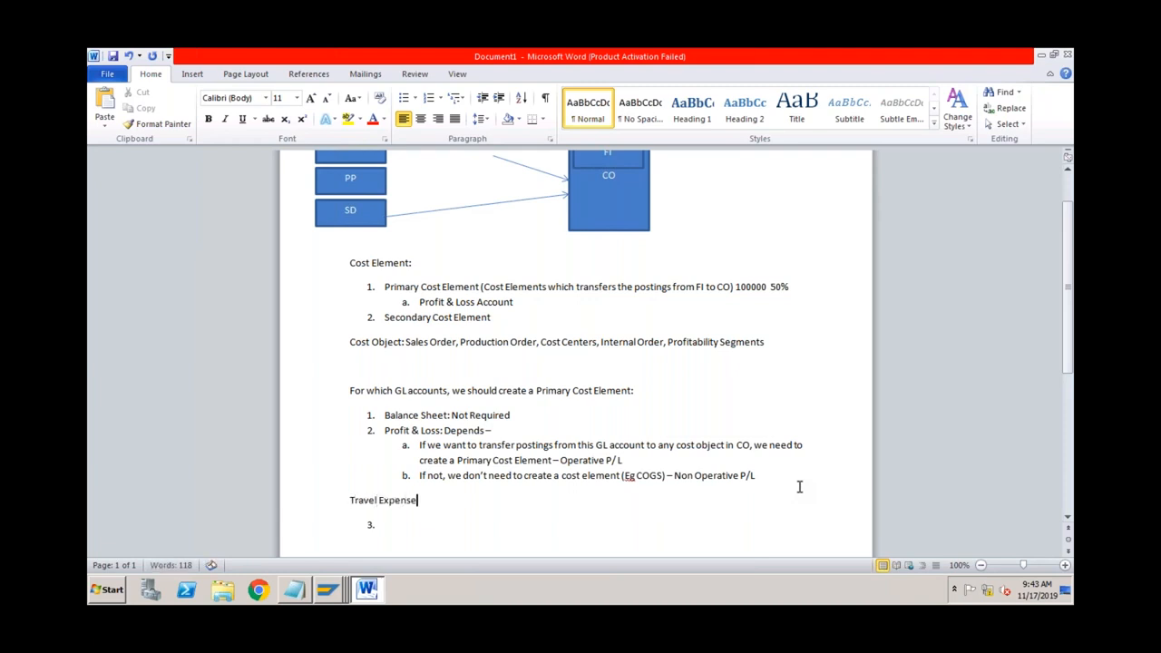
key(Return)
text(Salary Expense)
key(Return)
text(Bank)
key(Return)
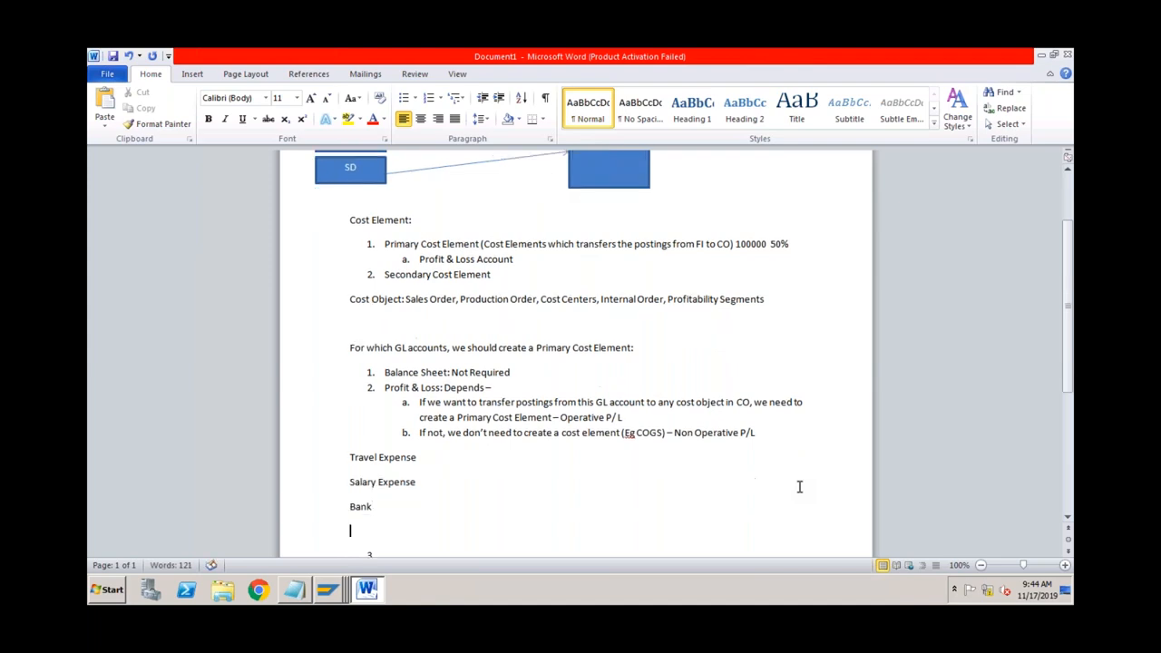
text(COGS)
key(Return)
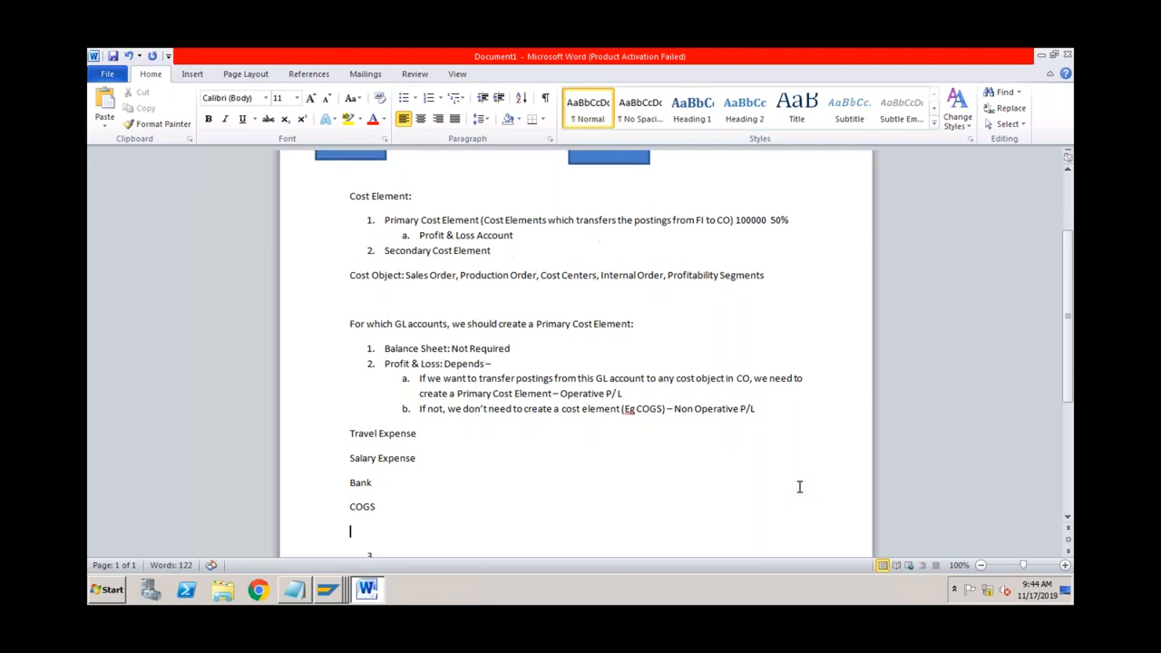
Step: Add a Settlement line and put a colon after Travel Expense
text(S)
key(BackSpace)
text(Settlm)
key(BackSpace)
text(ement)
click(447, 439)
text(:)
Step: Classify Travel Expense and Salary Expense as 'Primary Cost/ Revenue'
text(Primary C)
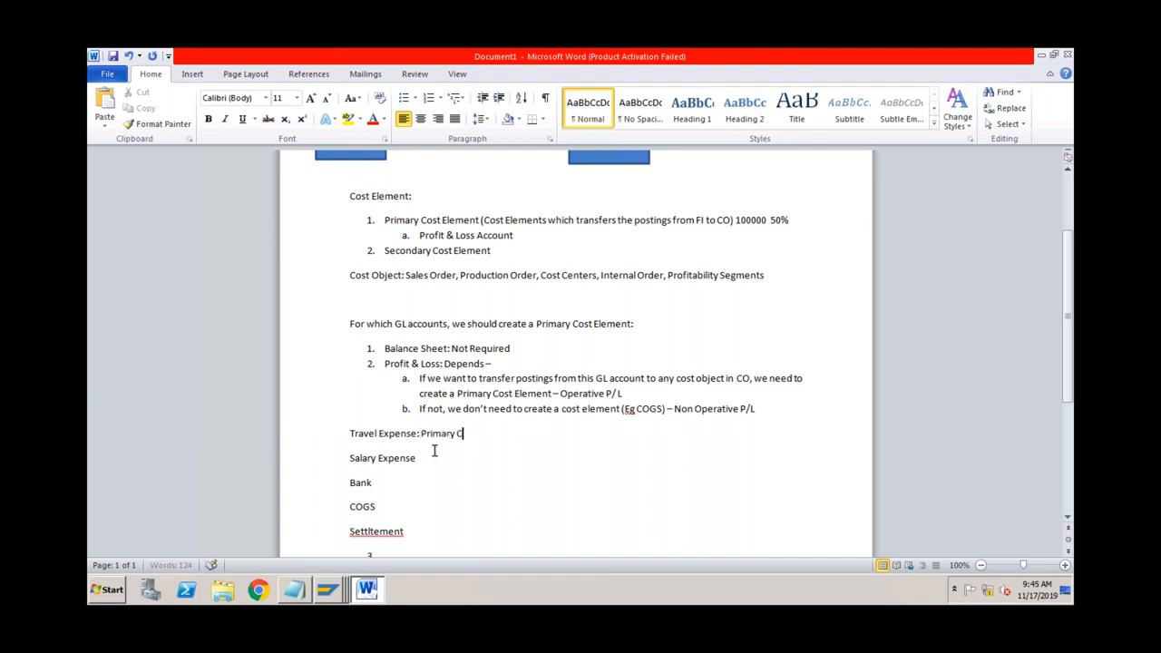
text(ost/ Reveneue)
click(432, 459)
text(:)
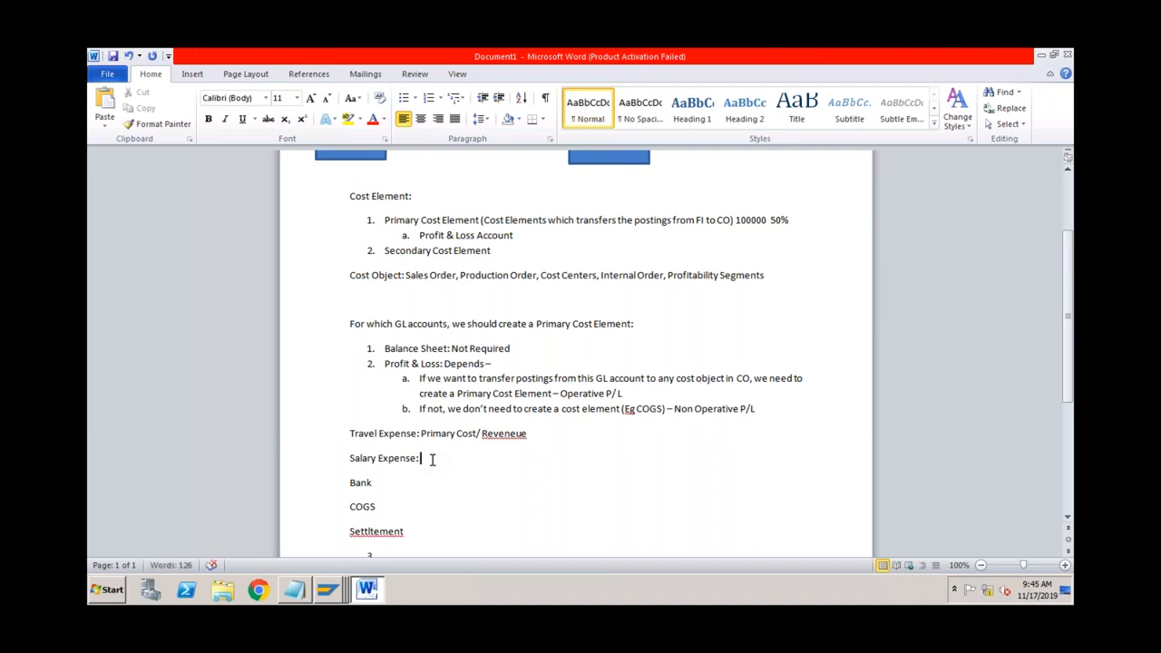
click(422, 435)
drag(454, 436, 526, 437)
key(ctrl+c)
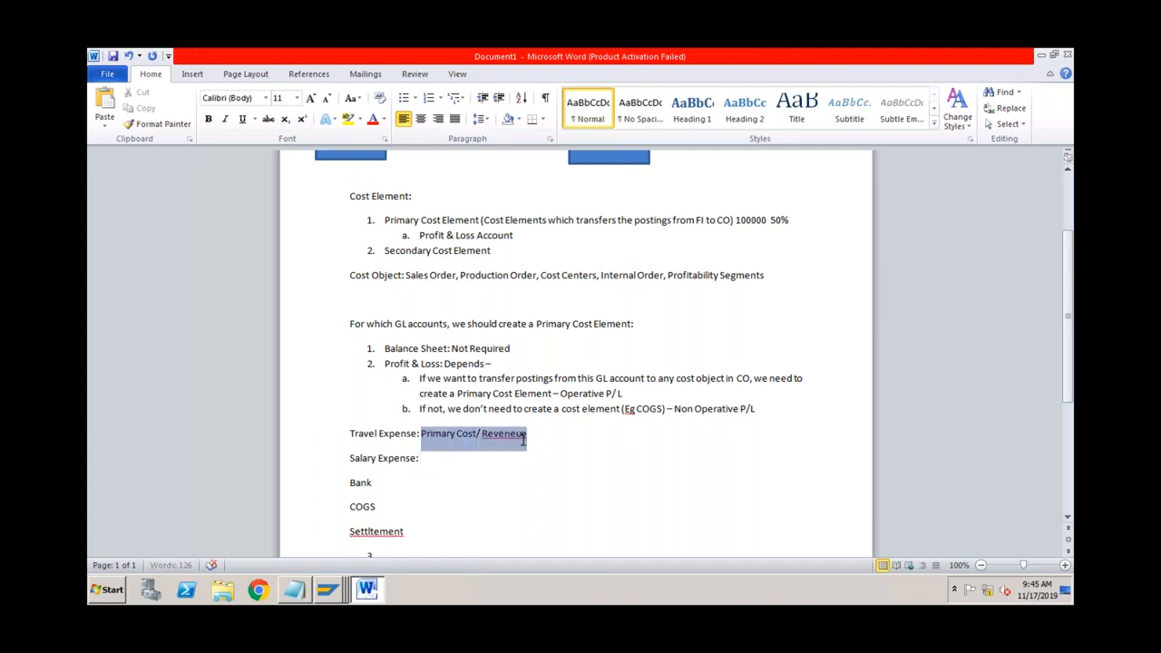
click(439, 460)
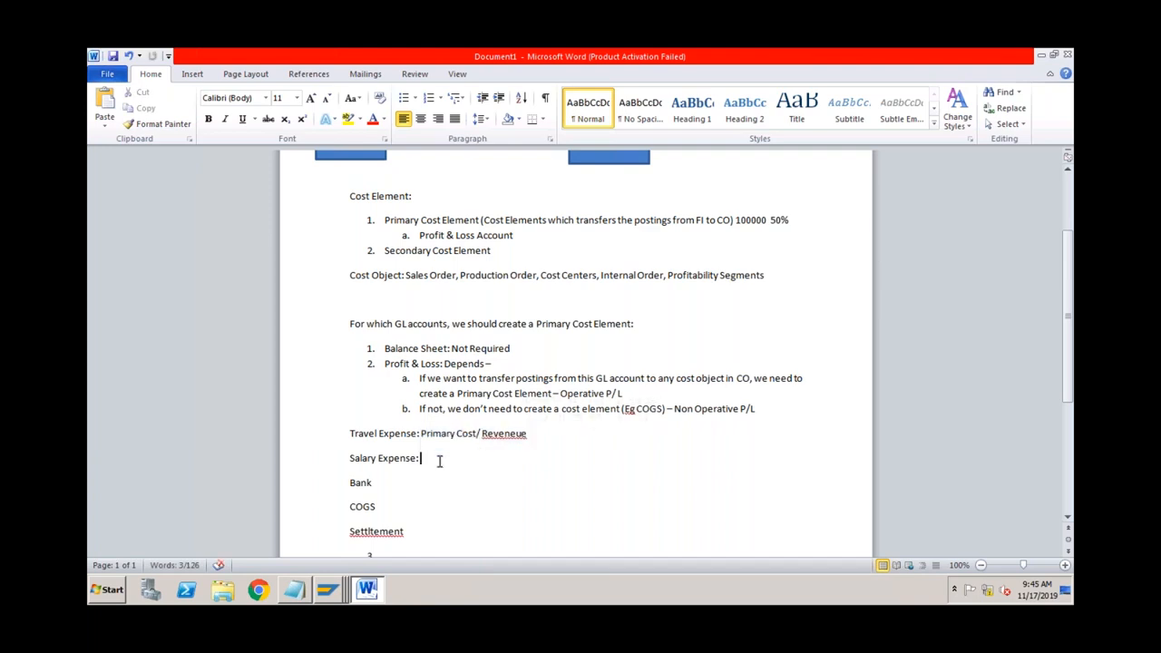
key(ctrl+v)
Step: Add a colon after Bank and correct 'Reveneue' to 'Revenue' on both expense lines
click(386, 484)
text(:)
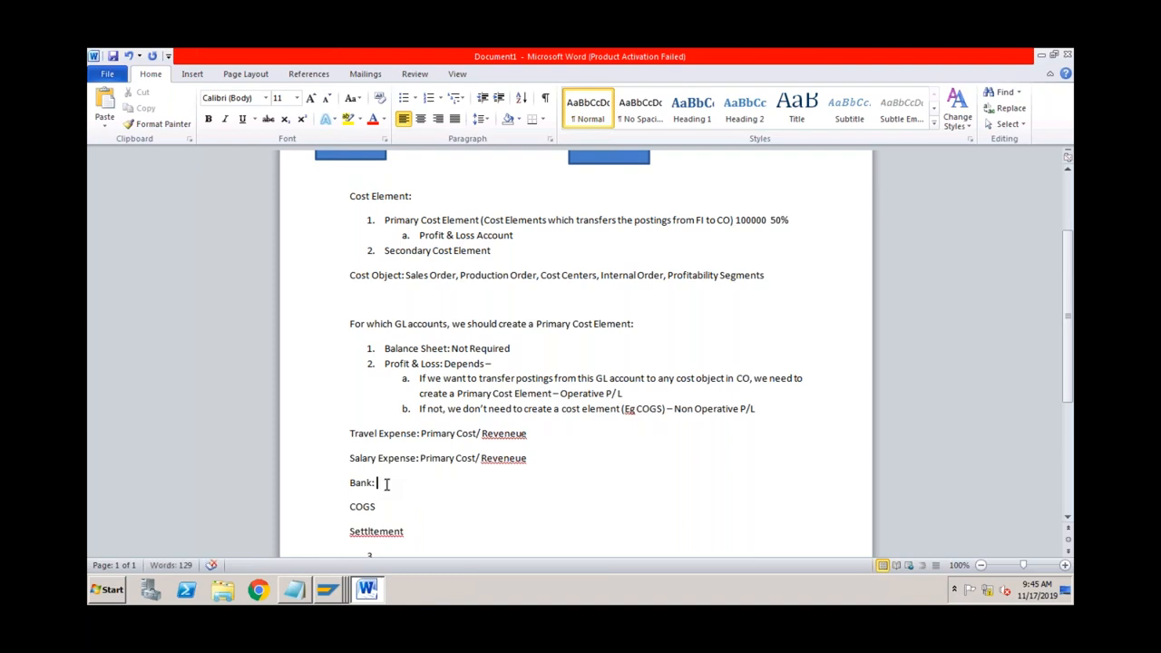
click(515, 436)
key(BackSpace)
click(513, 459)
key(BackSpace)
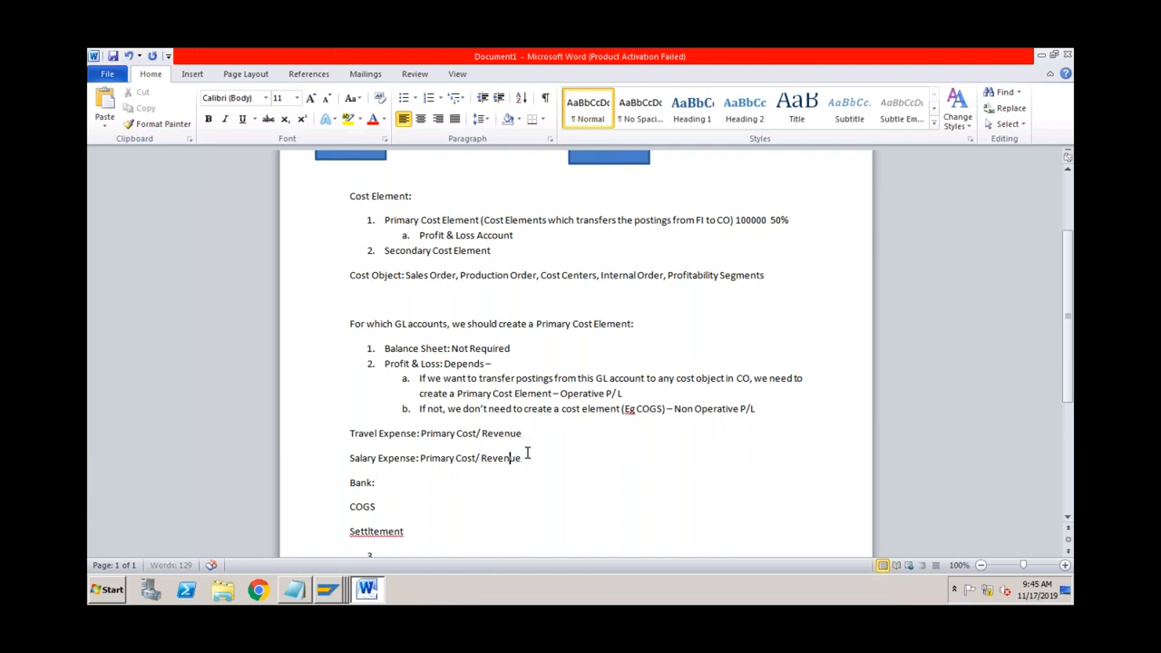
Step: Classify Bank as Balance Sheet, COGS as Non Operating and Settlement as Secondary Cost Element
click(405, 483)
text(Balance Sheet)
click(384, 505)
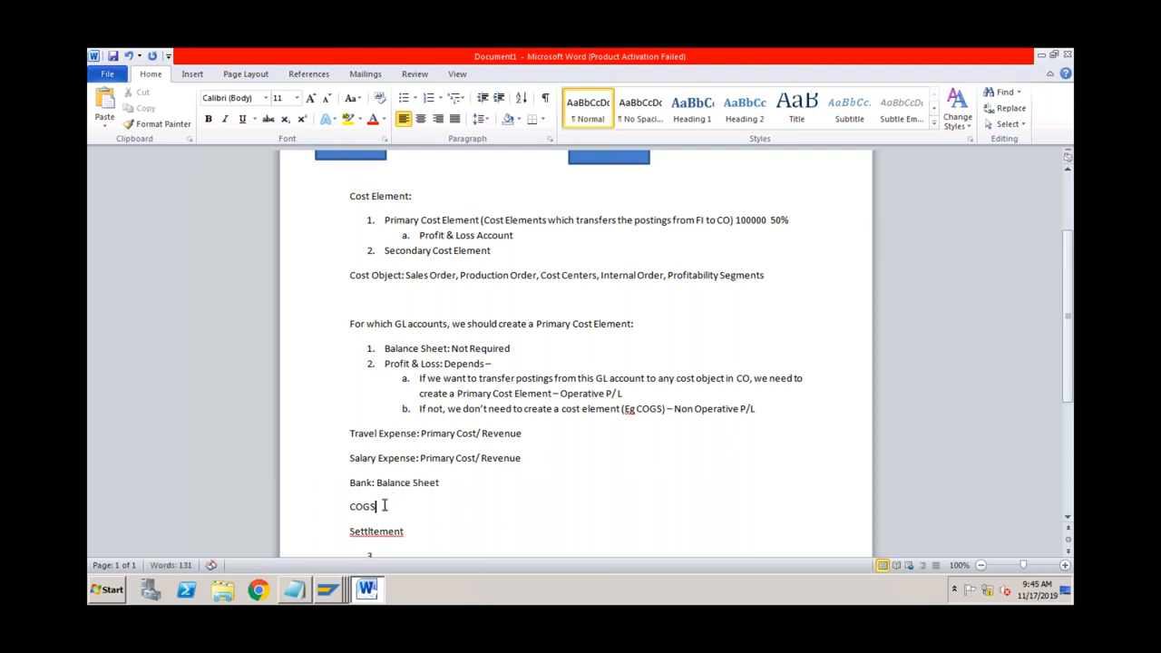
text(: Non Operating)
click(411, 531)
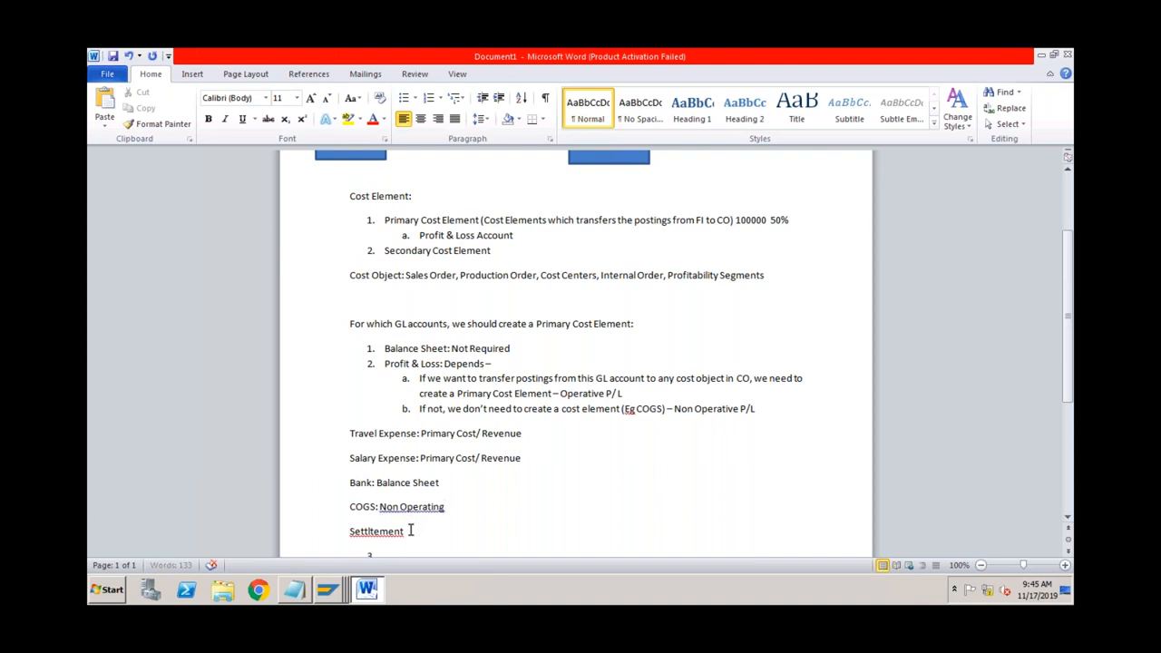
text(: Secondary Cost Element)
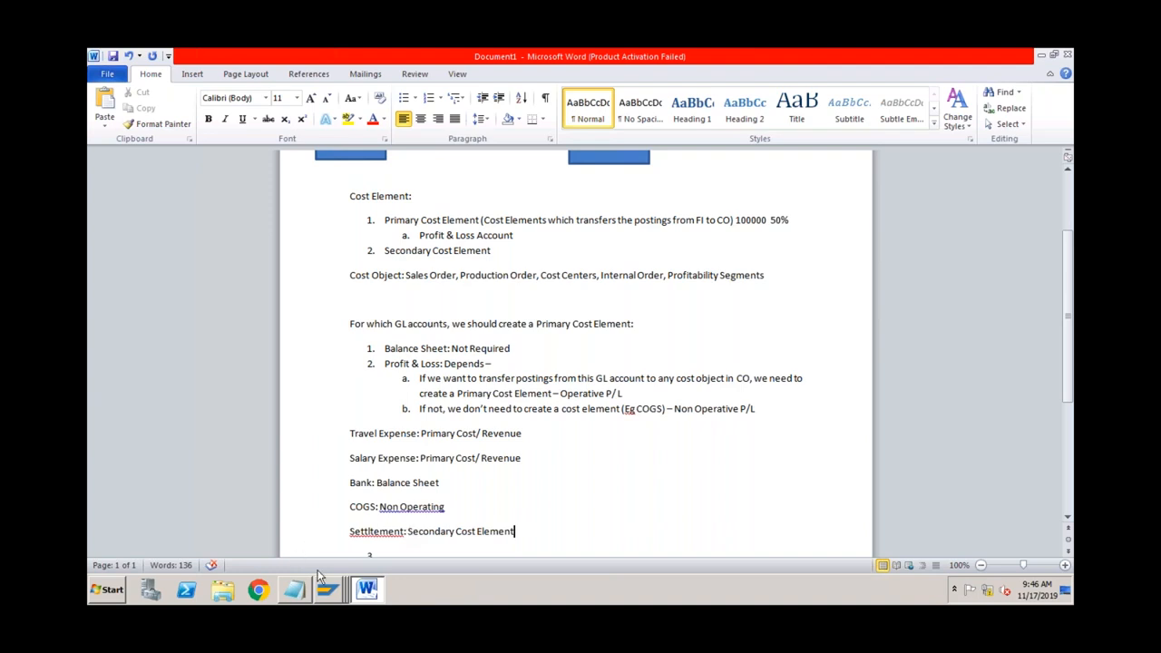
Step: Return to the Edit G/L Account Centrally screen and select its G/L Account field
click(326, 590)
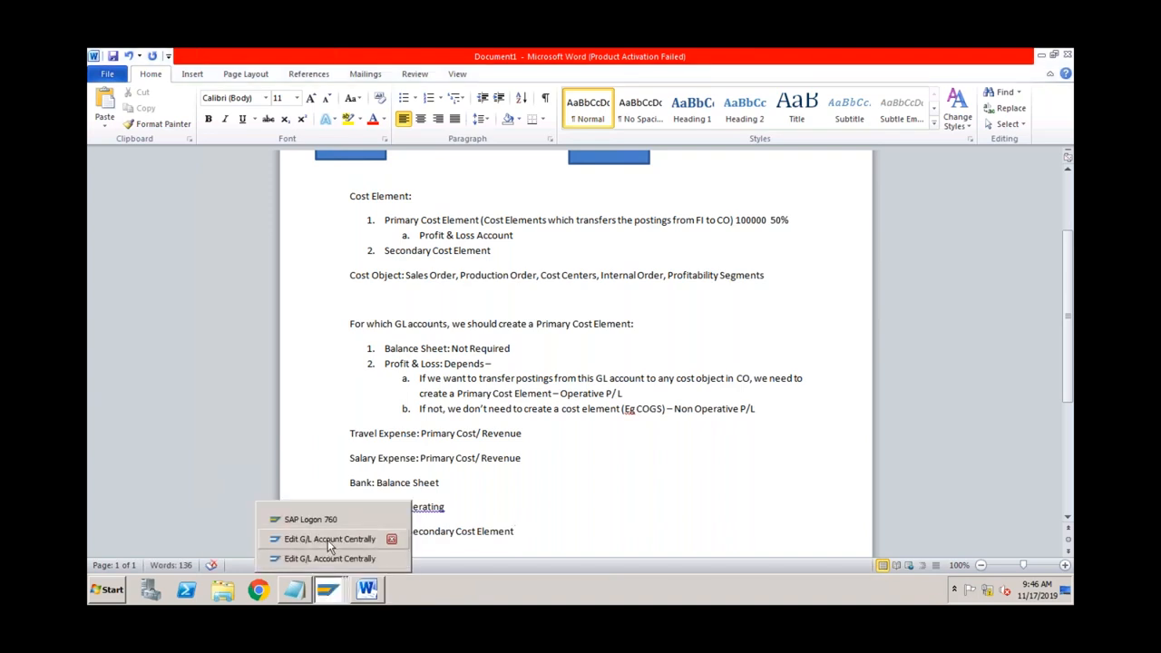
click(327, 549)
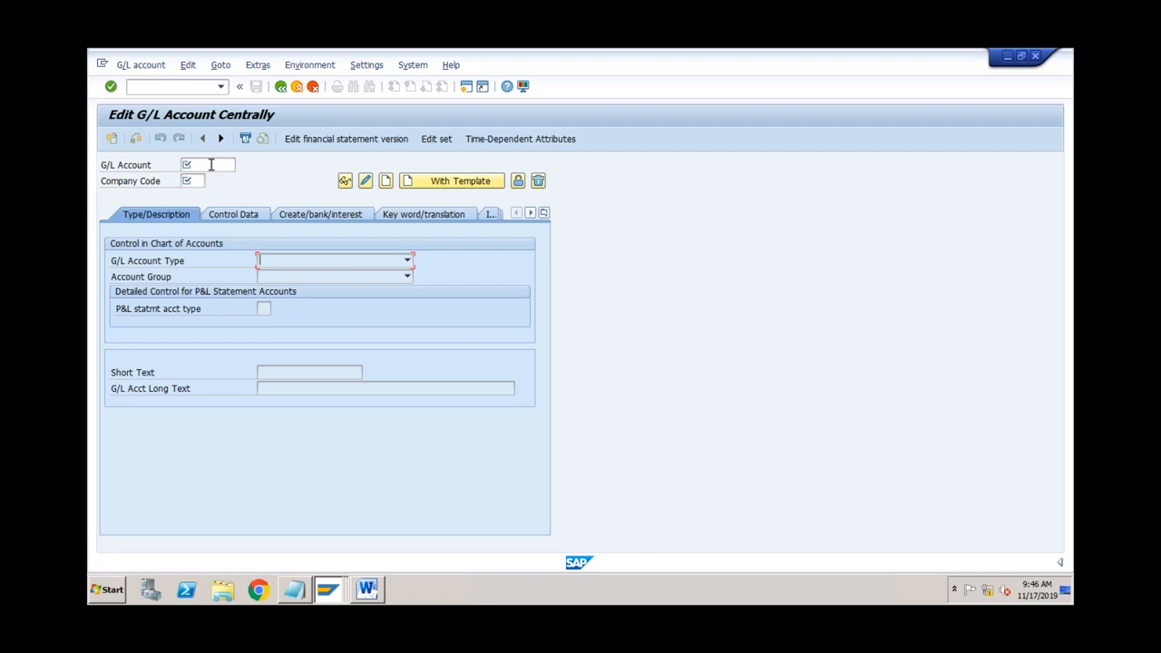
click(211, 164)
click(199, 167)
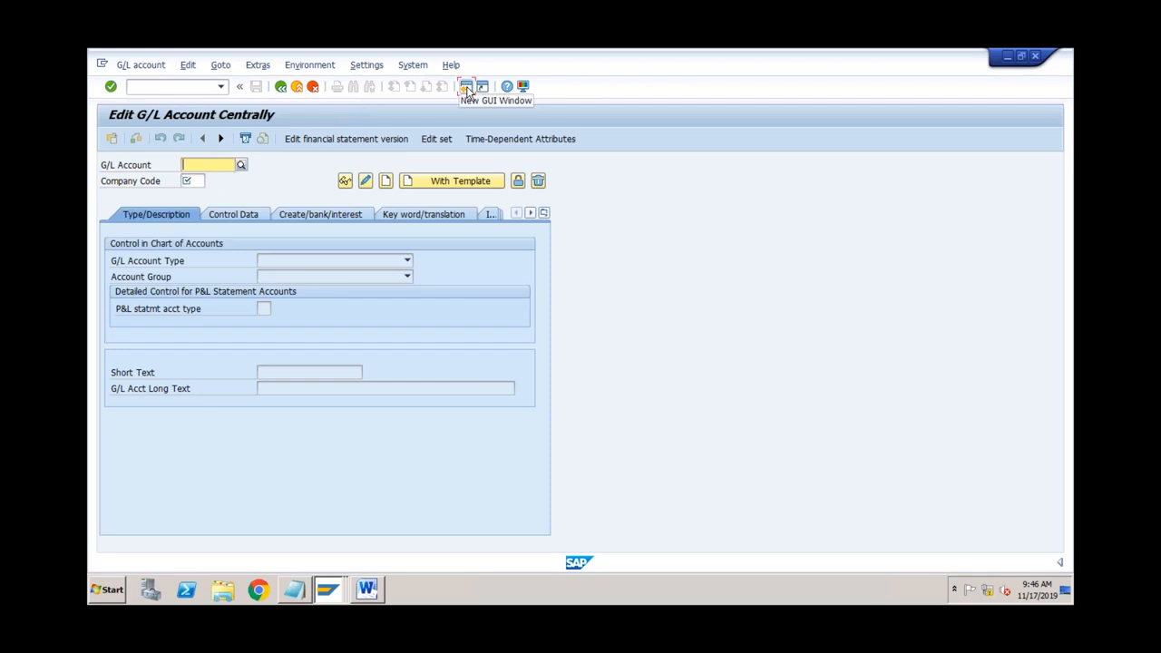
Step: In a second session, run OBD4 and jump to the ABCS account group entries
click(466, 86)
text(obd4)
key(Return)
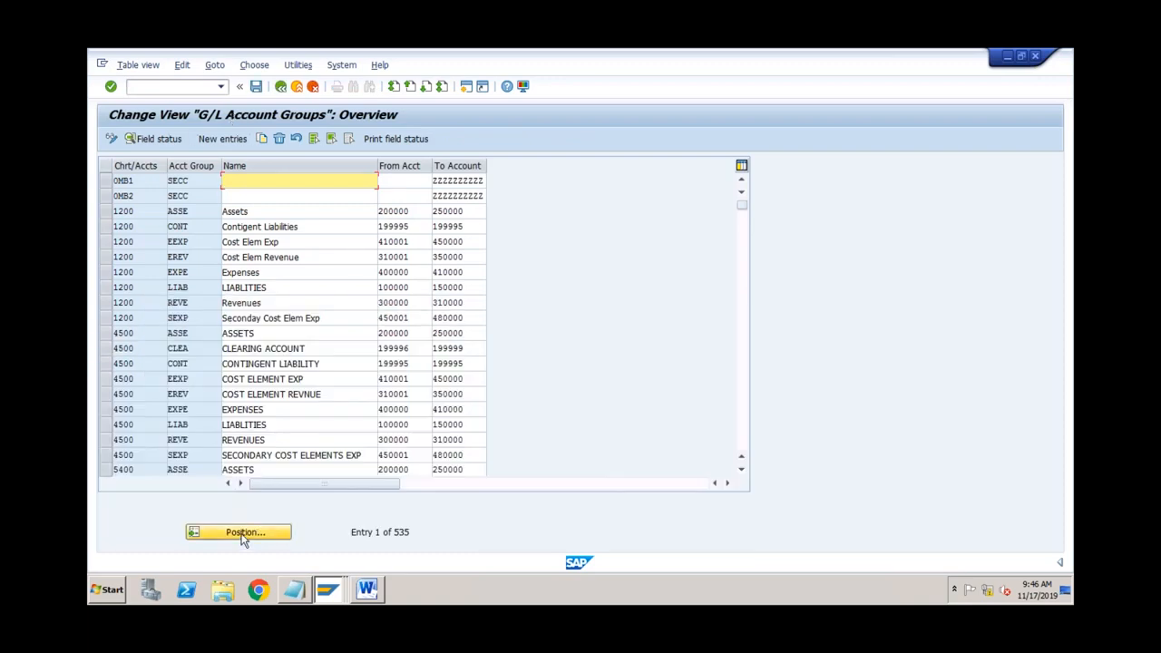
click(243, 535)
text(abcs)
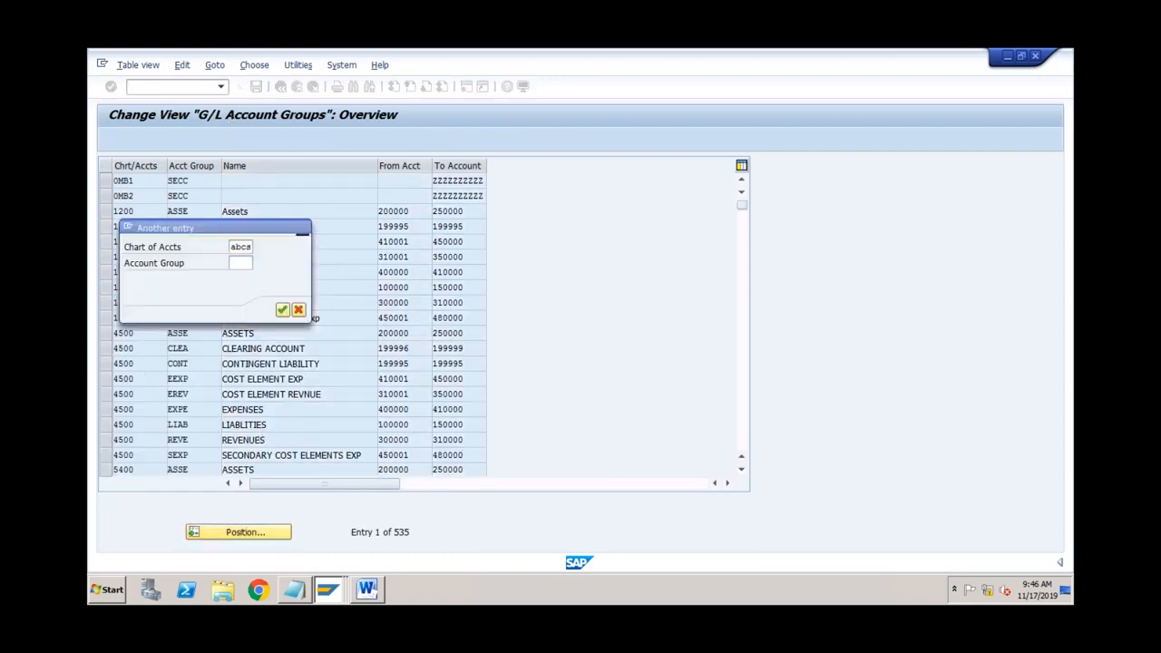
key(Return)
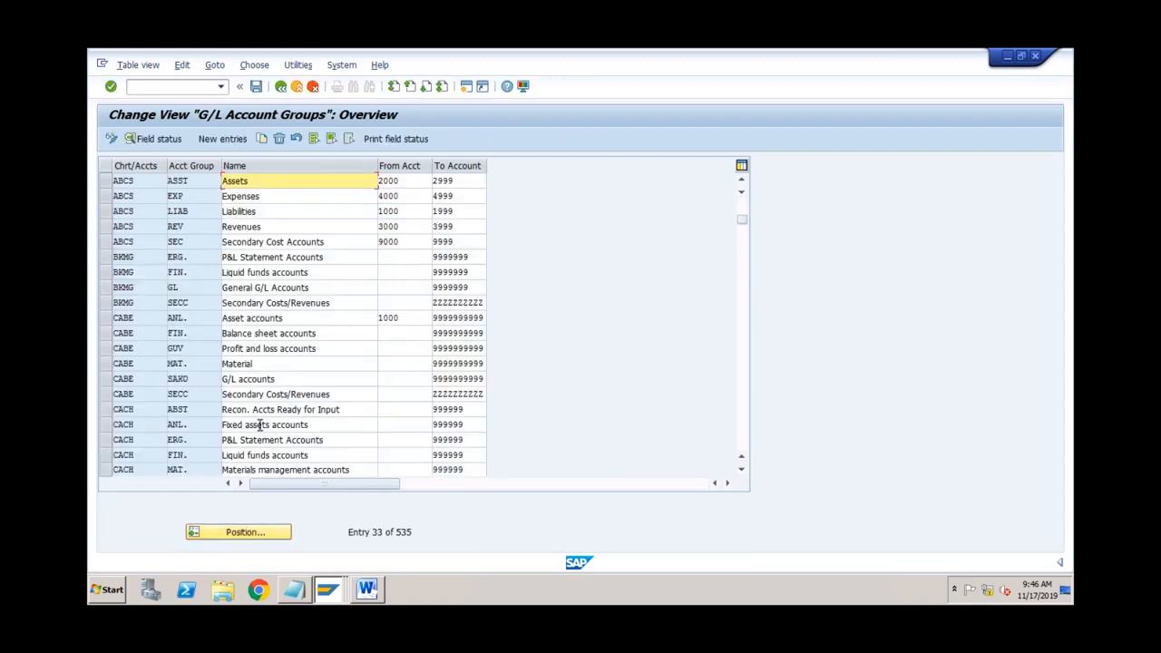
Step: Check that the Assets account group range starts at 2000
click(403, 182)
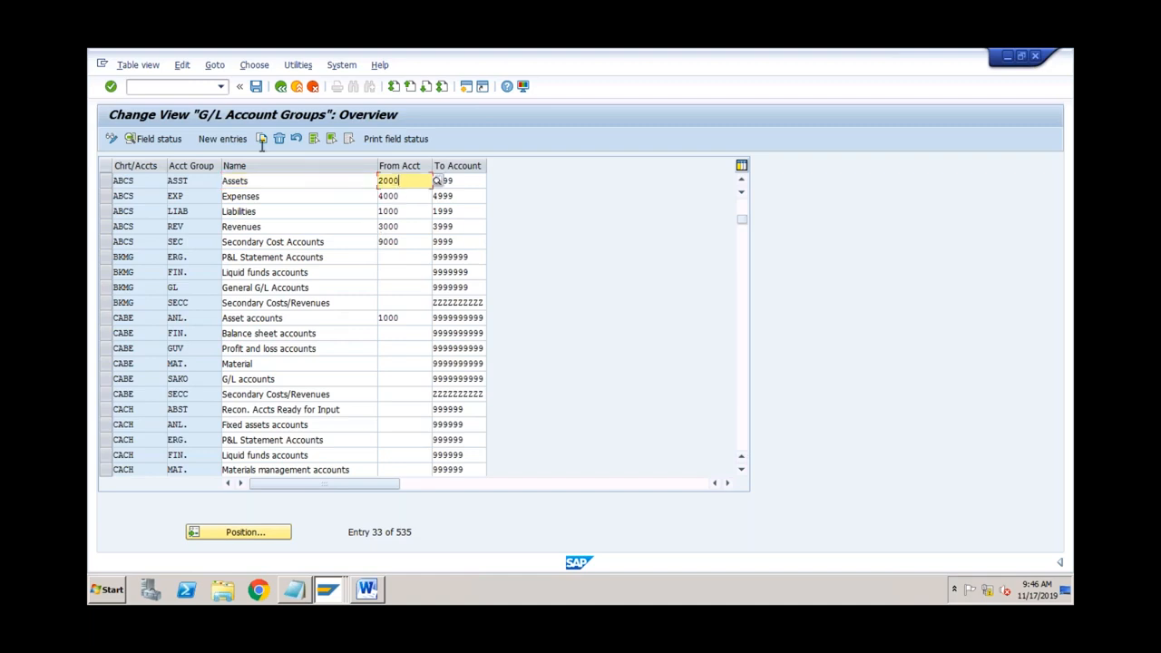
click(189, 86)
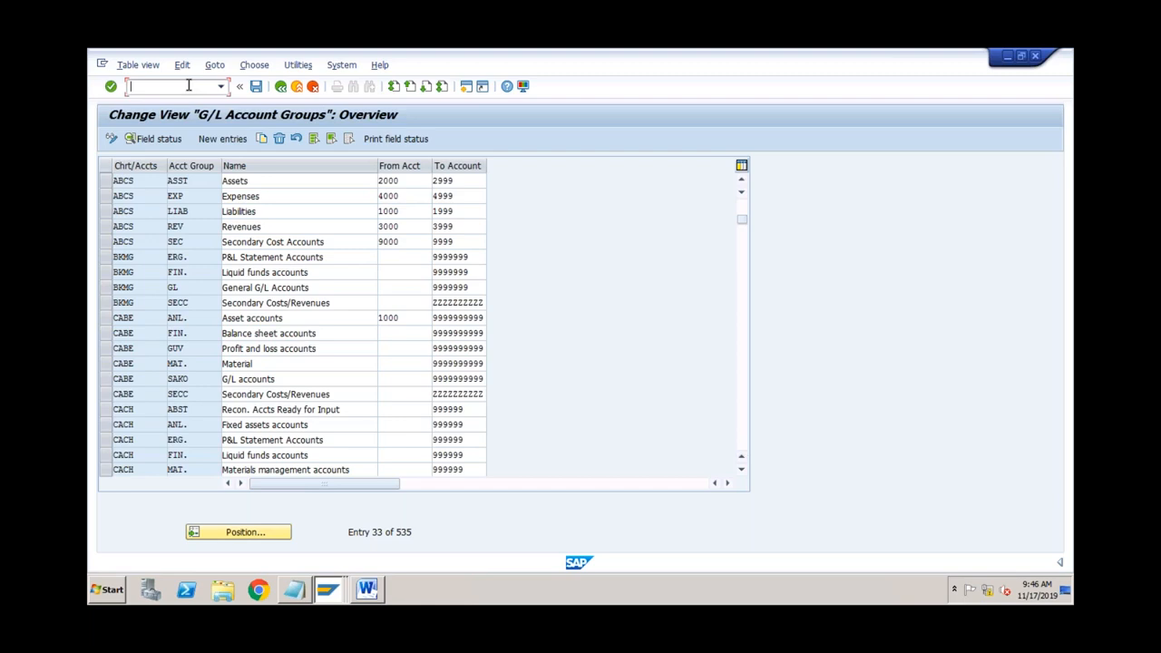
click(262, 179)
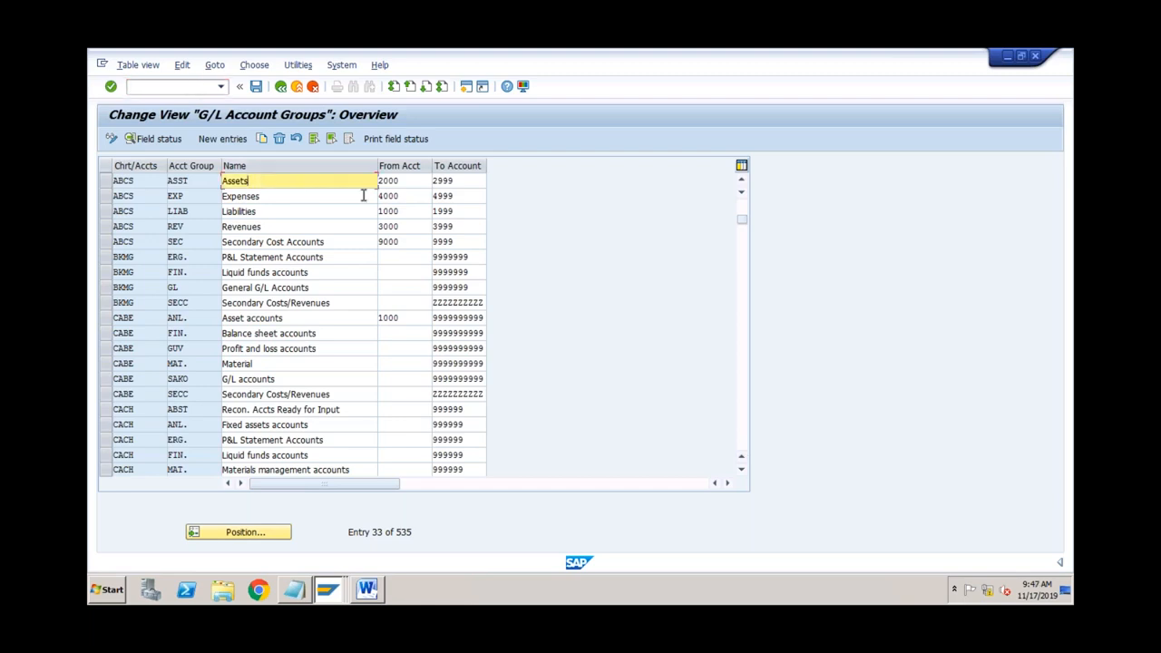
click(404, 180)
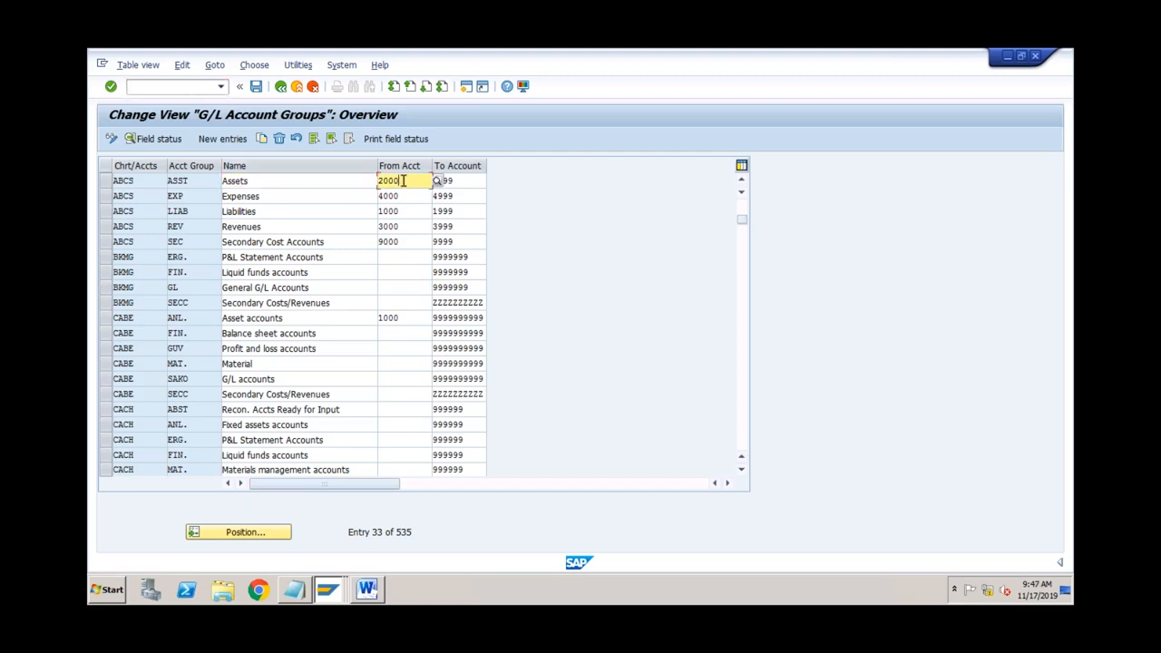
click(296, 180)
click(393, 180)
Step: Review the Expenses 4000, Liabilities 1000, Revenues 3000 and Secondary Cost Accounts 9000 ranges
click(329, 196)
click(425, 196)
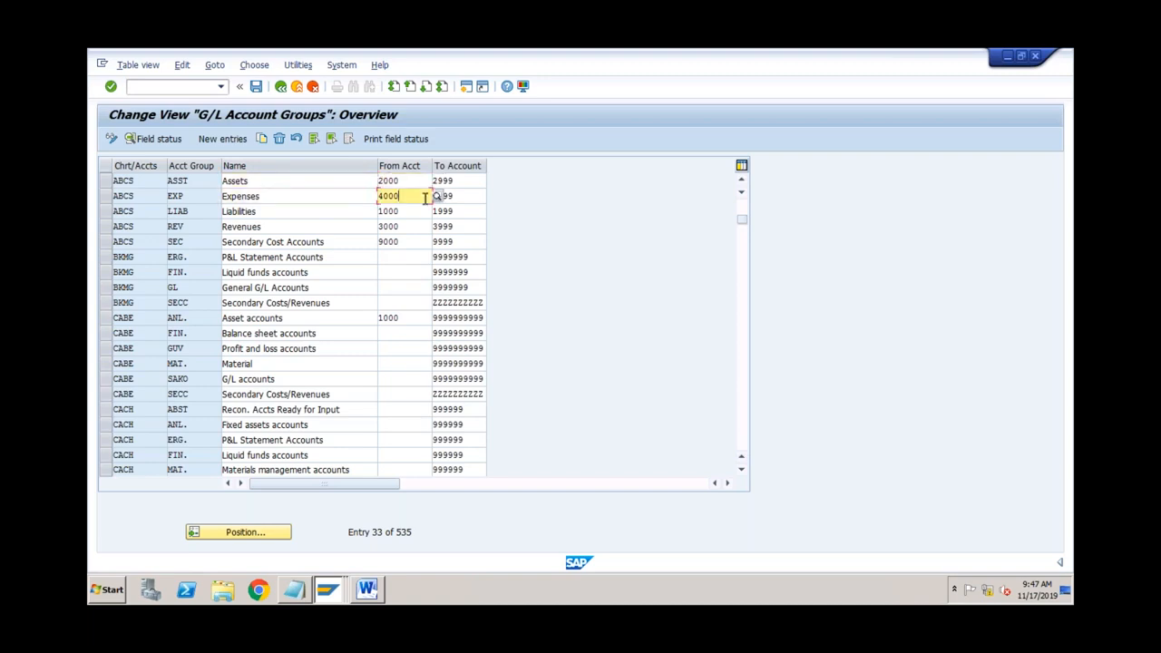
click(342, 215)
click(409, 212)
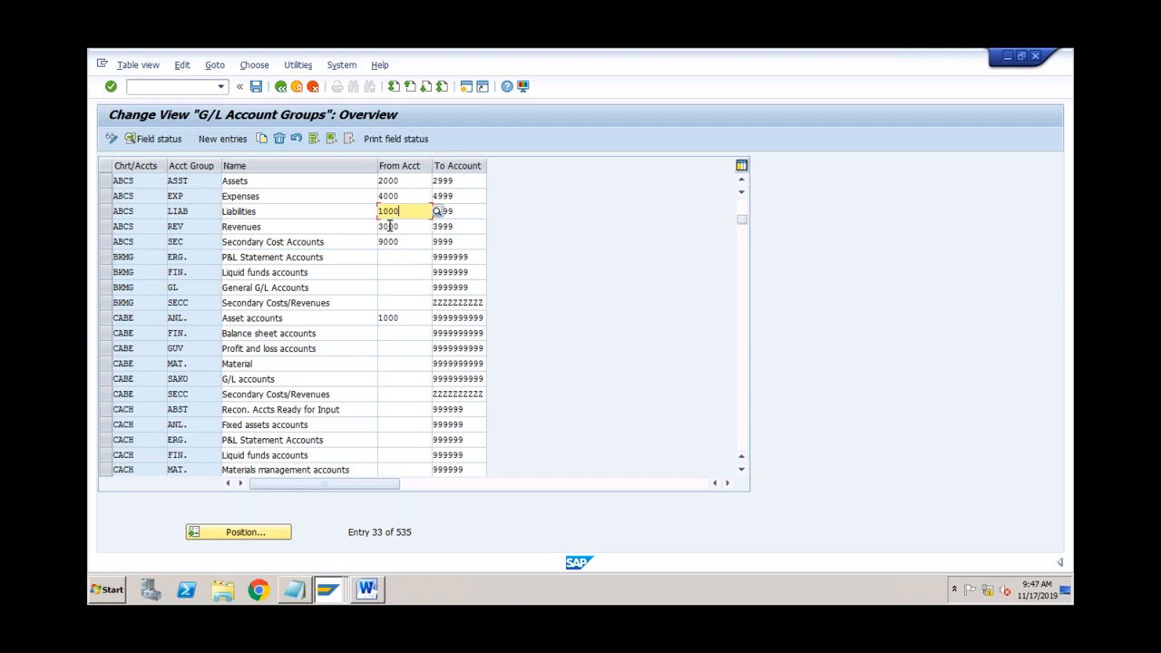
click(409, 228)
click(347, 243)
click(404, 242)
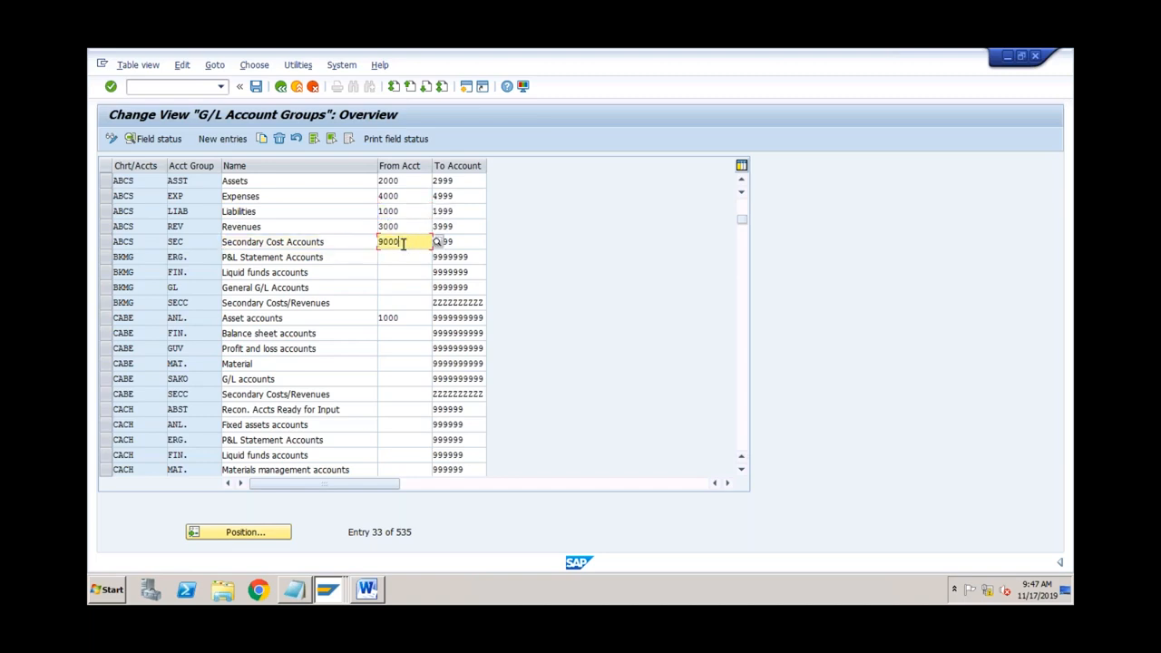
click(367, 590)
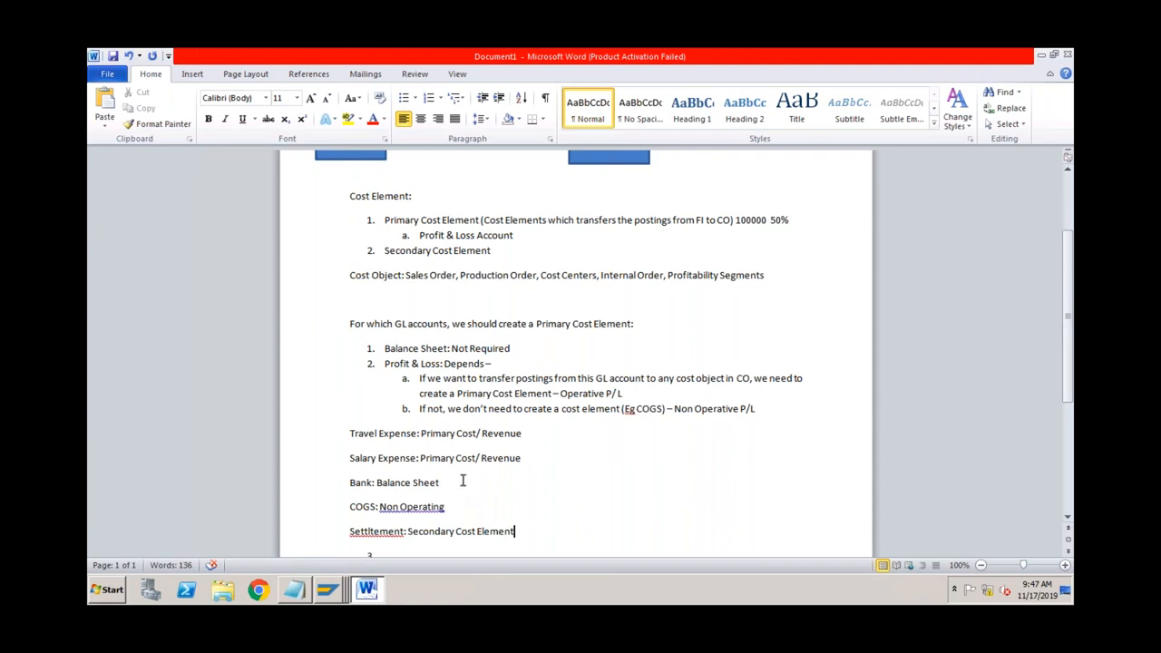
Step: Add an 'Operating Revenue: Primary Cost/ Revenue' line below COGS, copying the classification from Salary Expense
click(457, 507)
key(Return)
text(Ope)
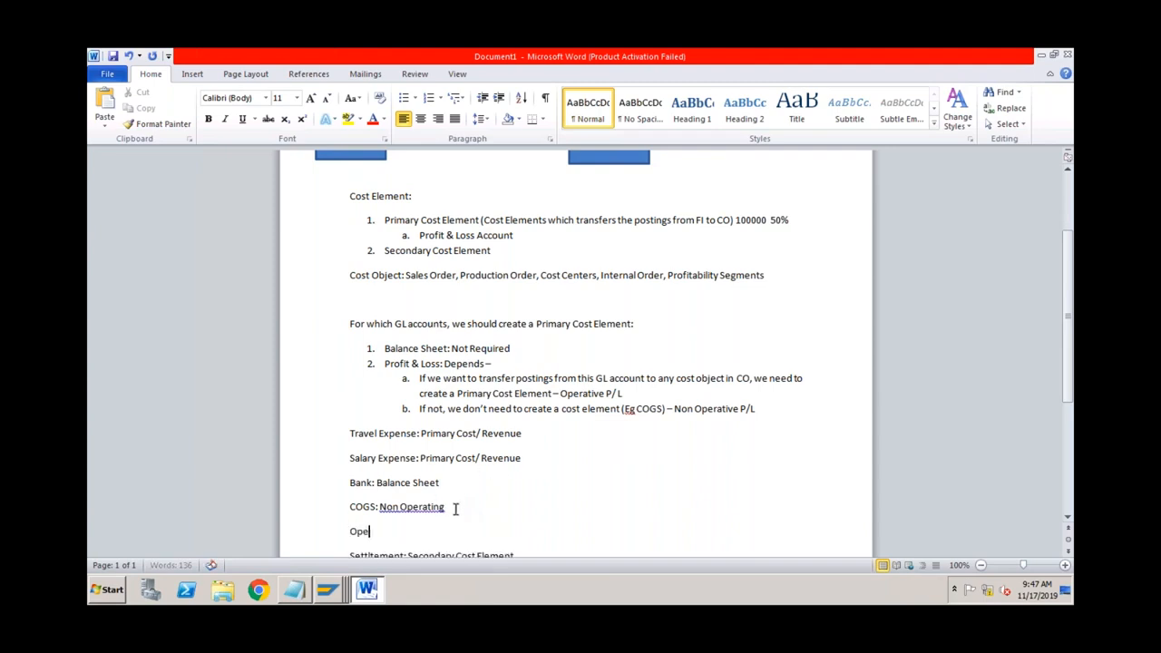
text(rating Revenue:)
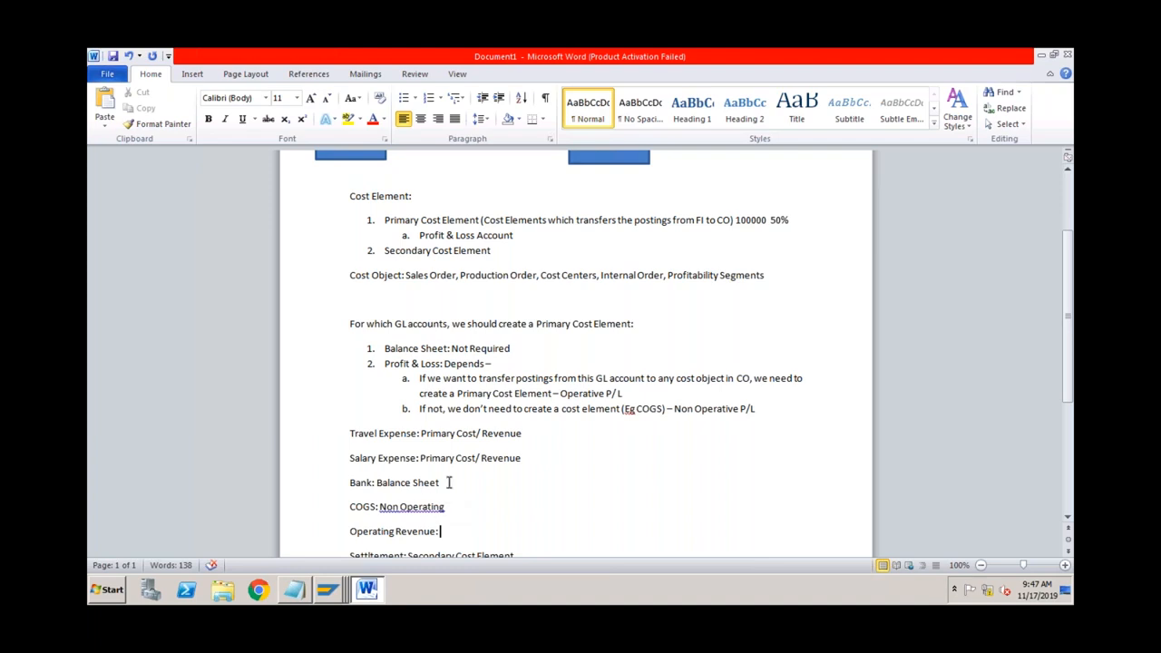
drag(422, 460, 513, 460)
key(ctrl+c)
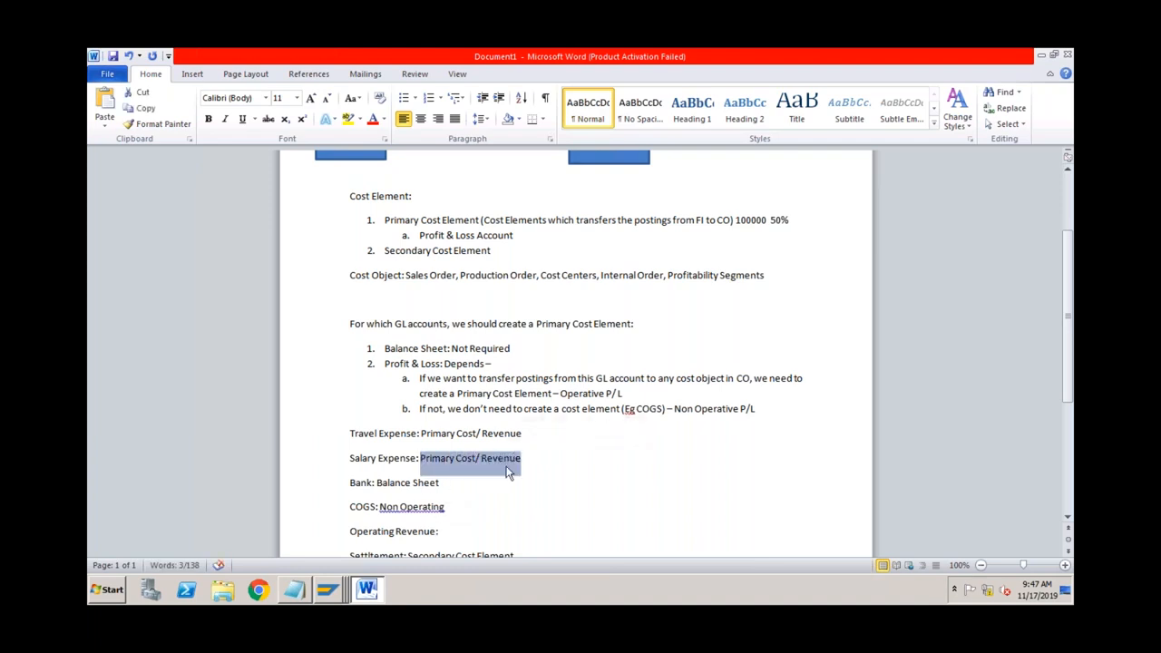
click(460, 528)
key(ctrl+v)
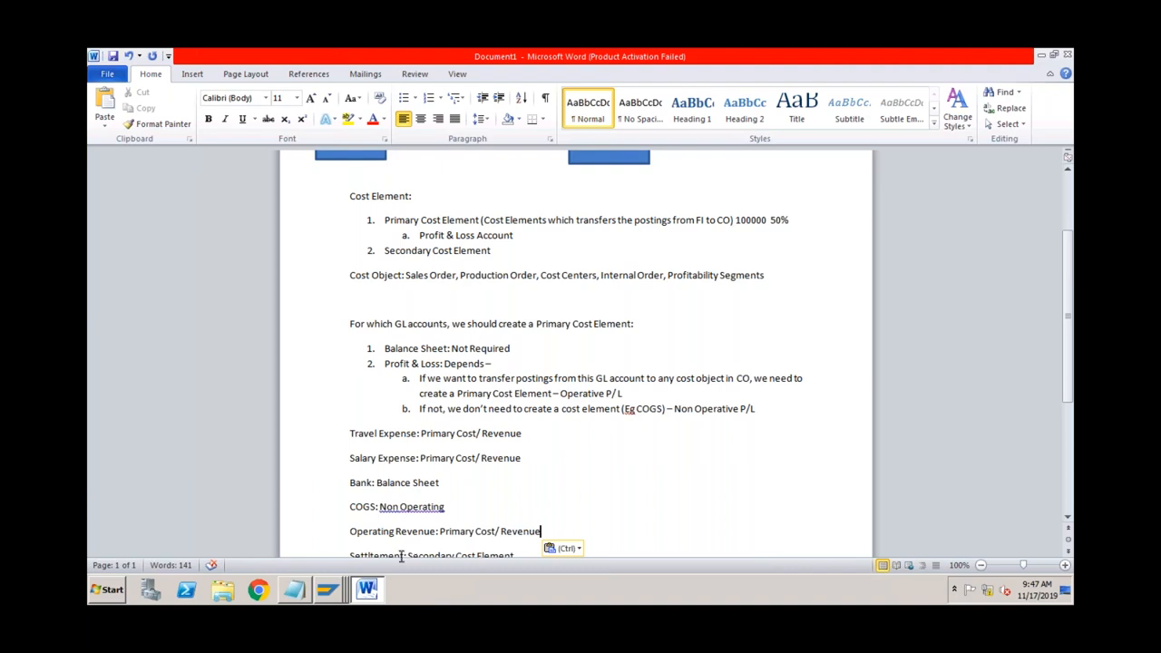
Step: Begin creating G/L account 2000 in company code ABCS
mouse_move(331, 590)
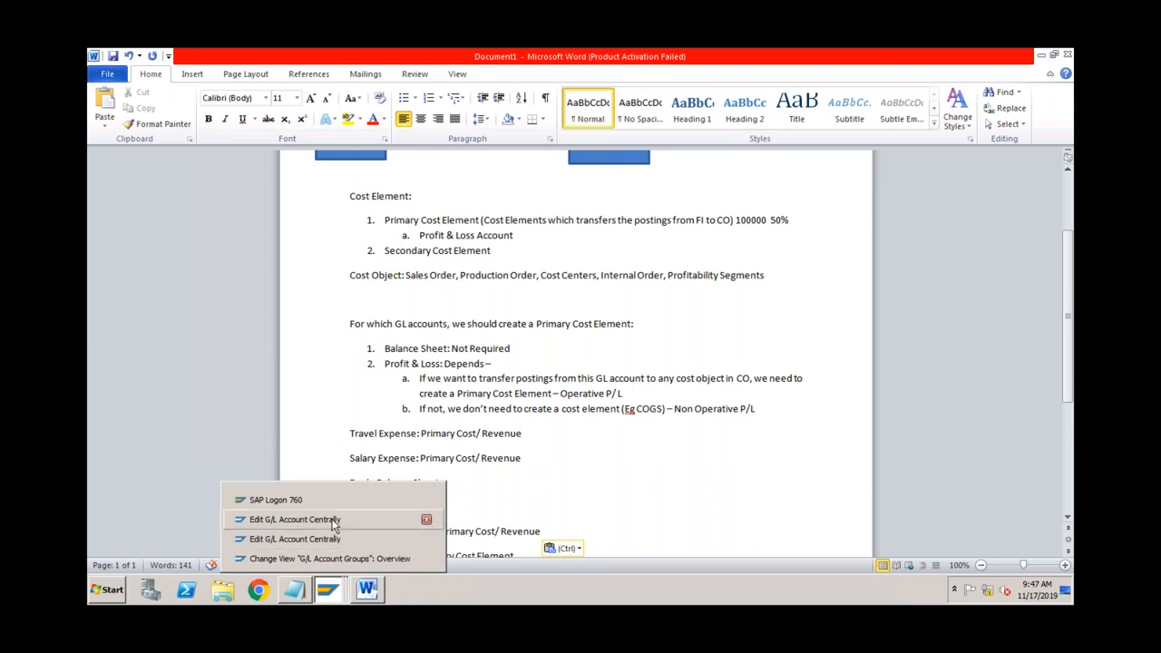
click(332, 538)
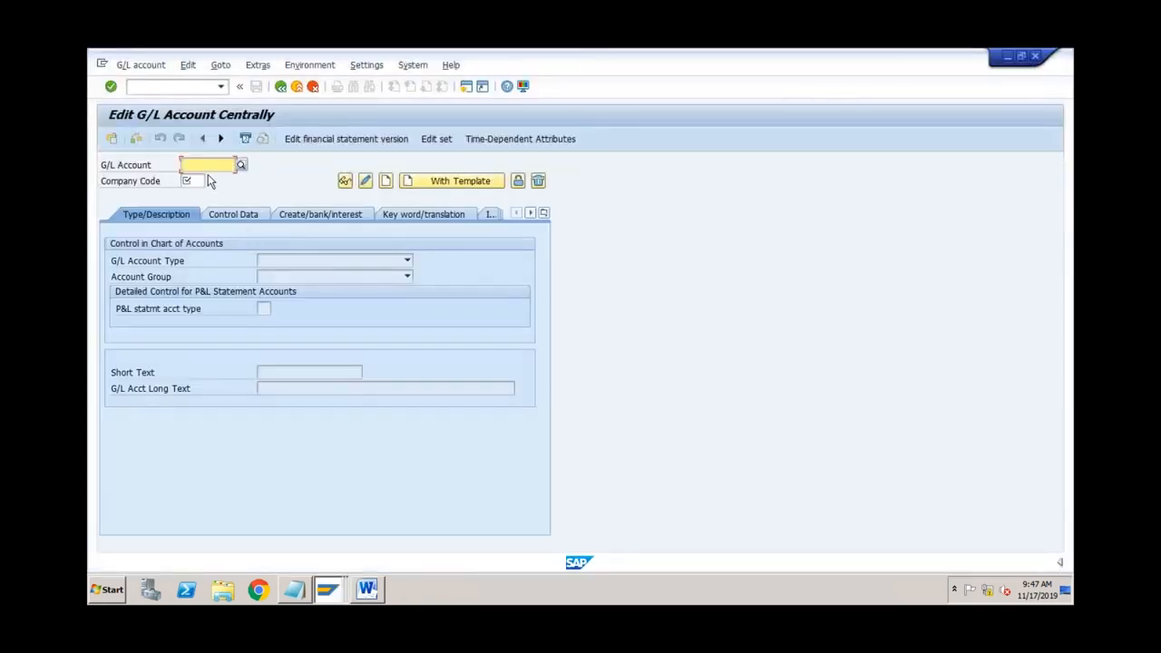
text(2000)
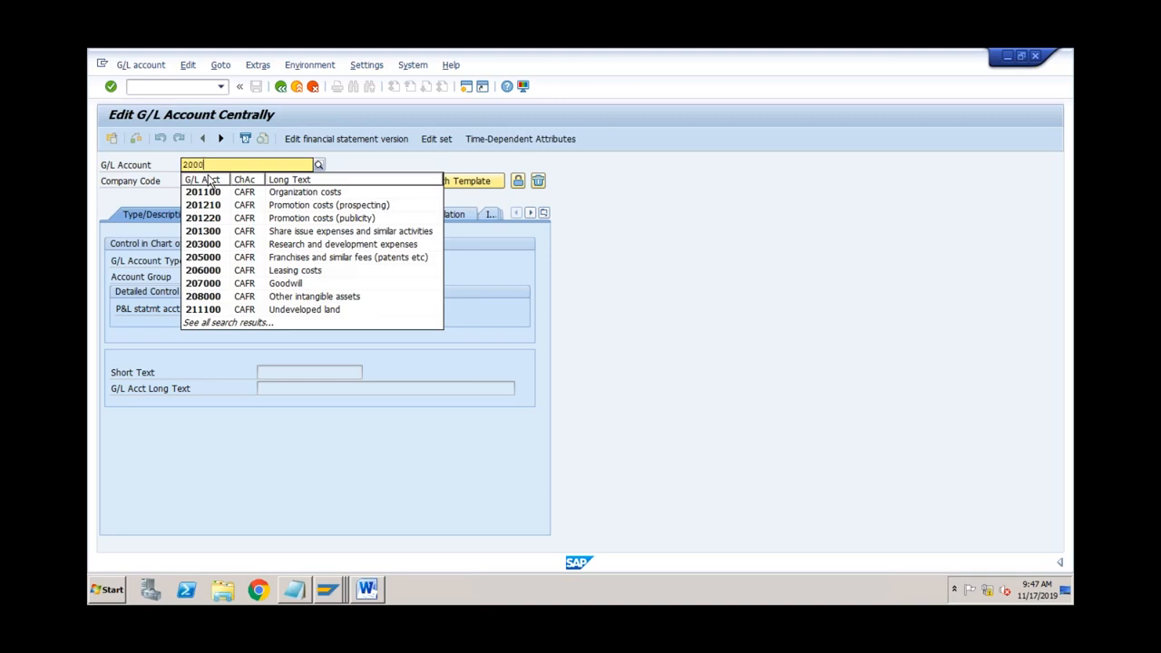
click(209, 181)
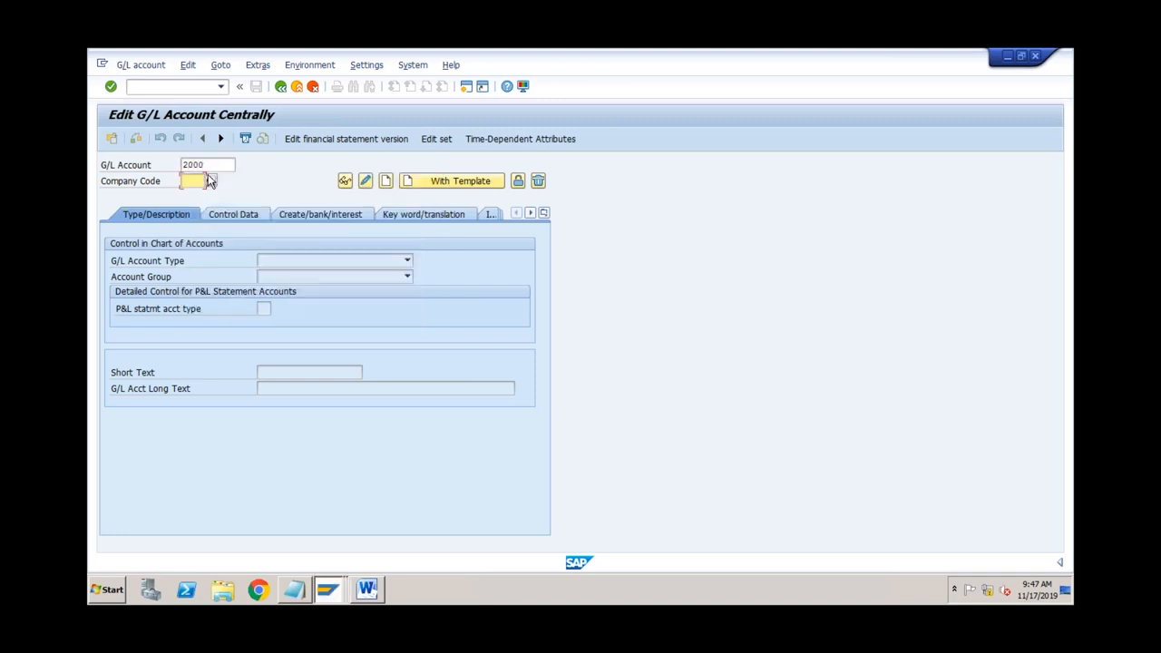
text(ABCS)
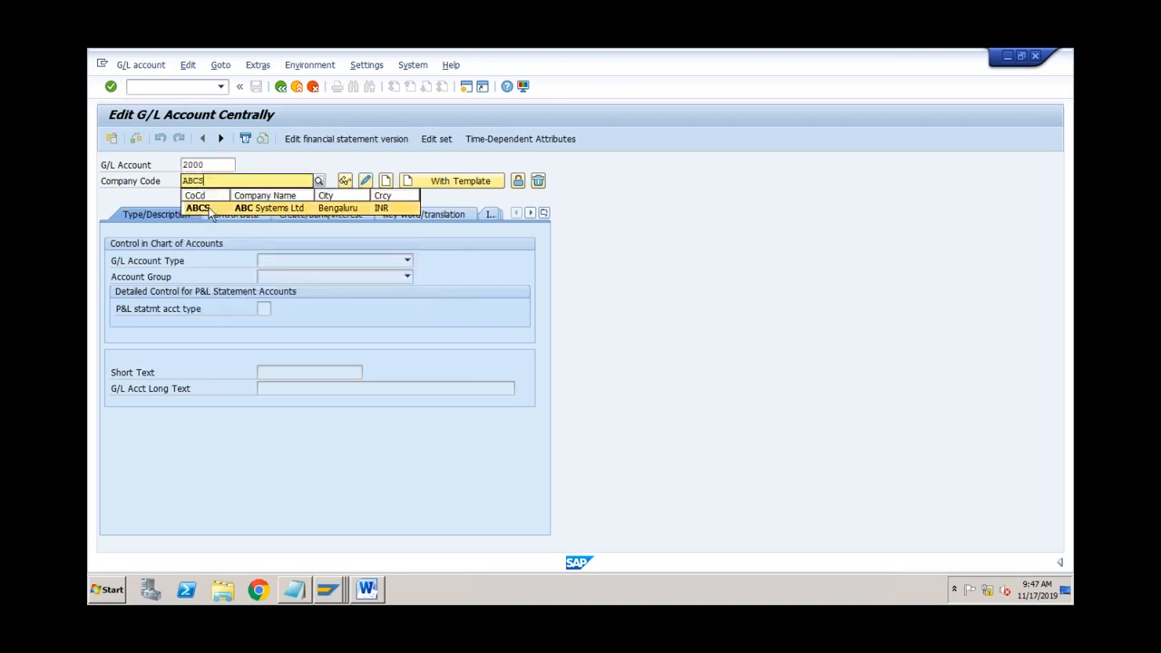
click(303, 207)
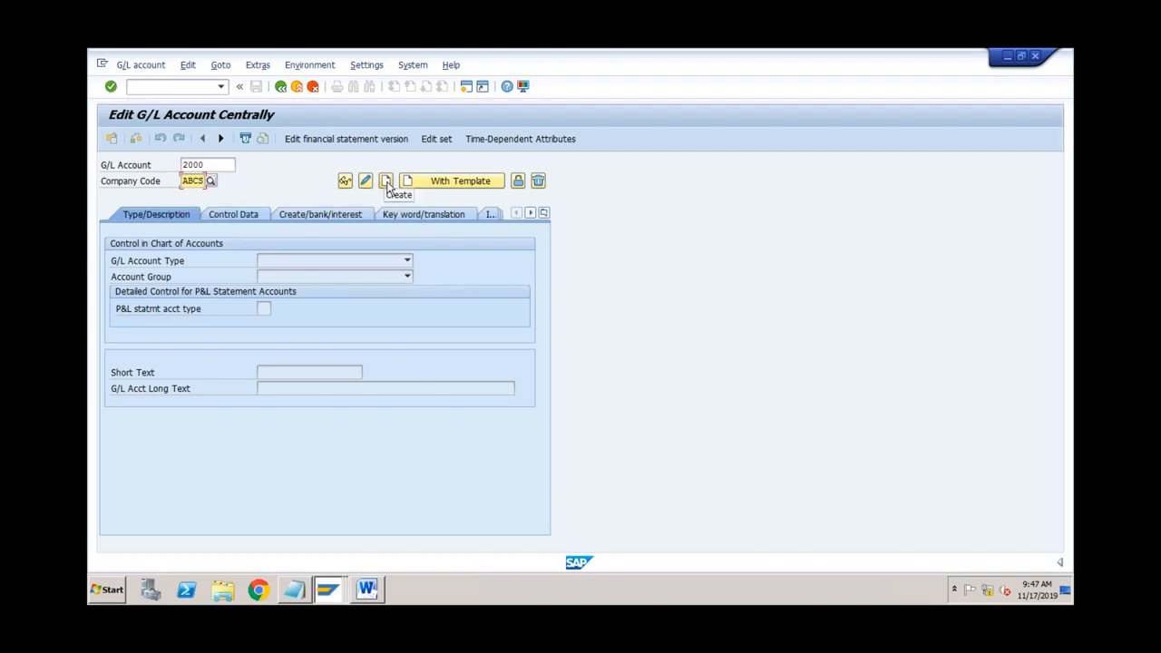
click(386, 182)
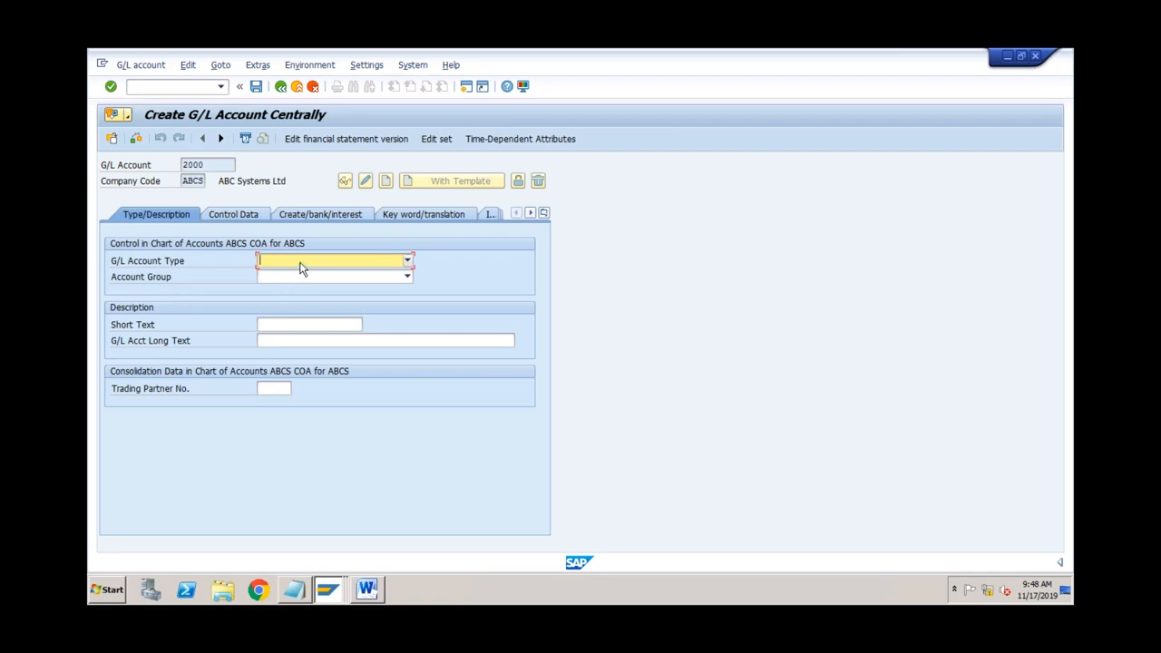
click(302, 265)
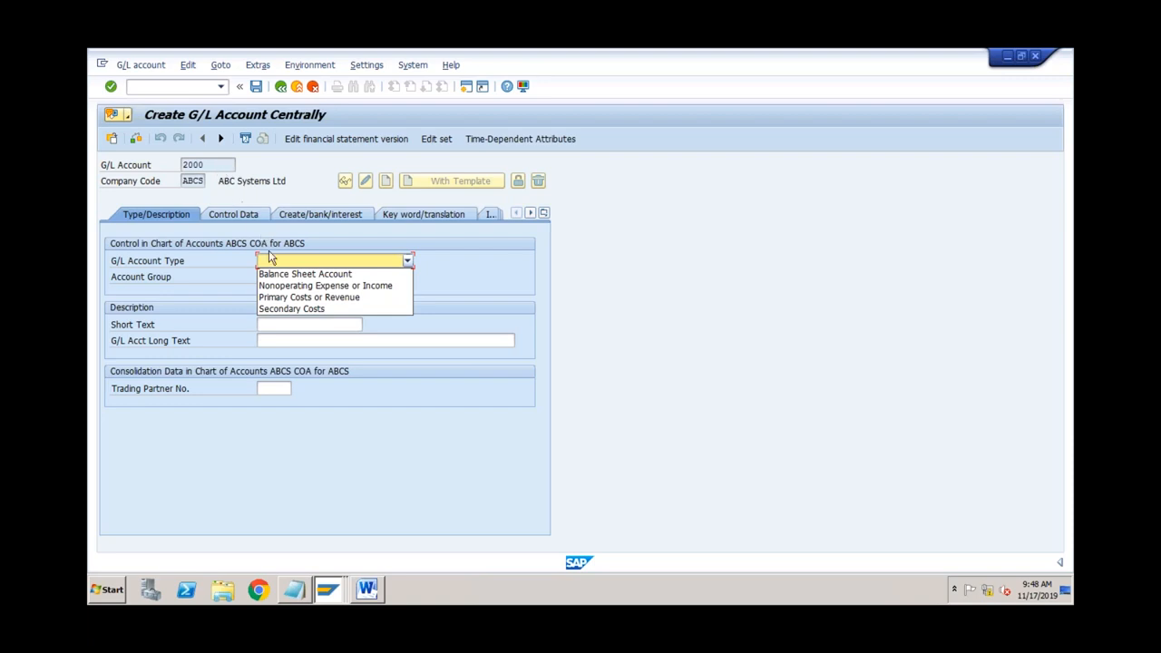
Step: Make account 2000 a Balance Sheet Account with the description Citibank
click(279, 275)
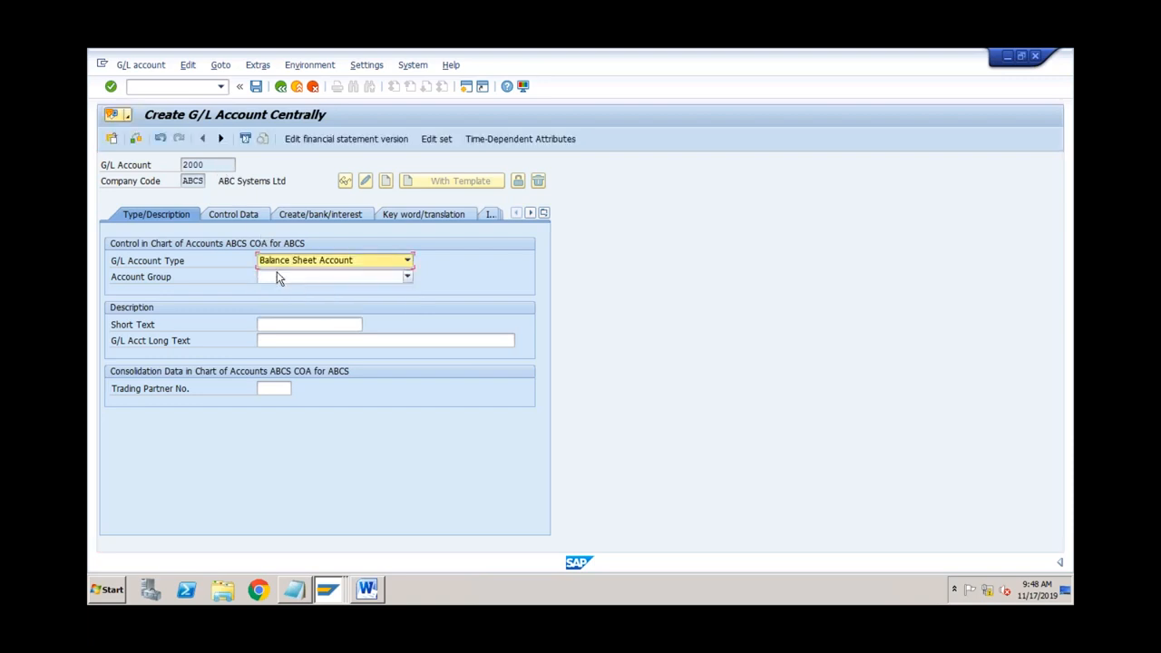
click(286, 323)
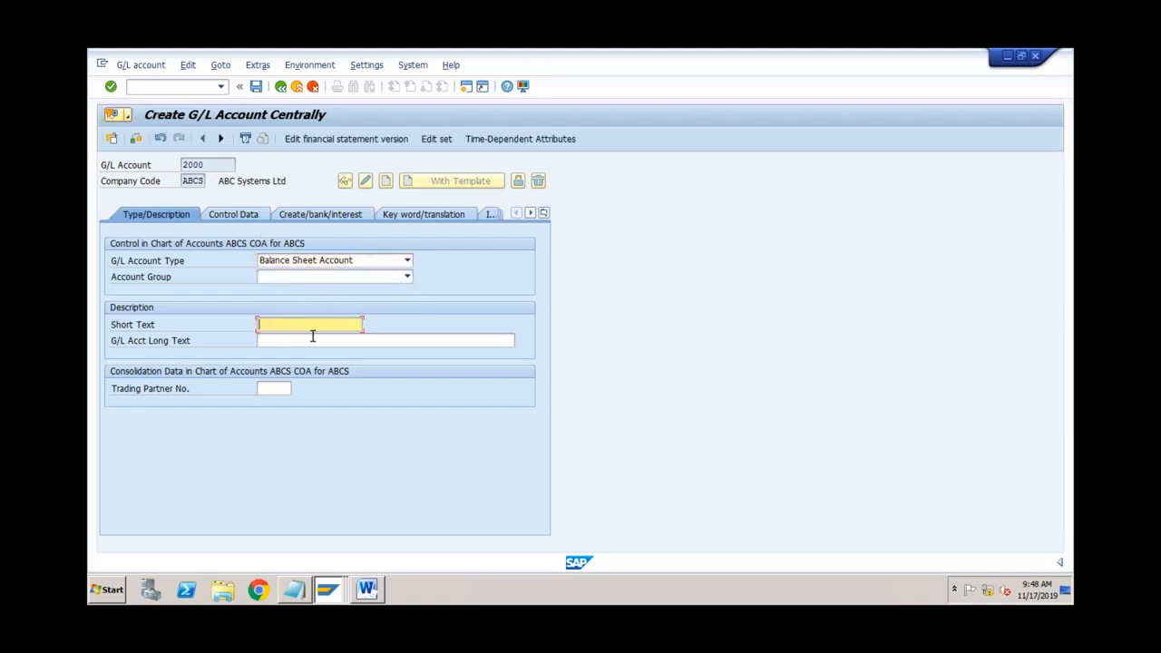
text(Citibank)
text(Citibank)
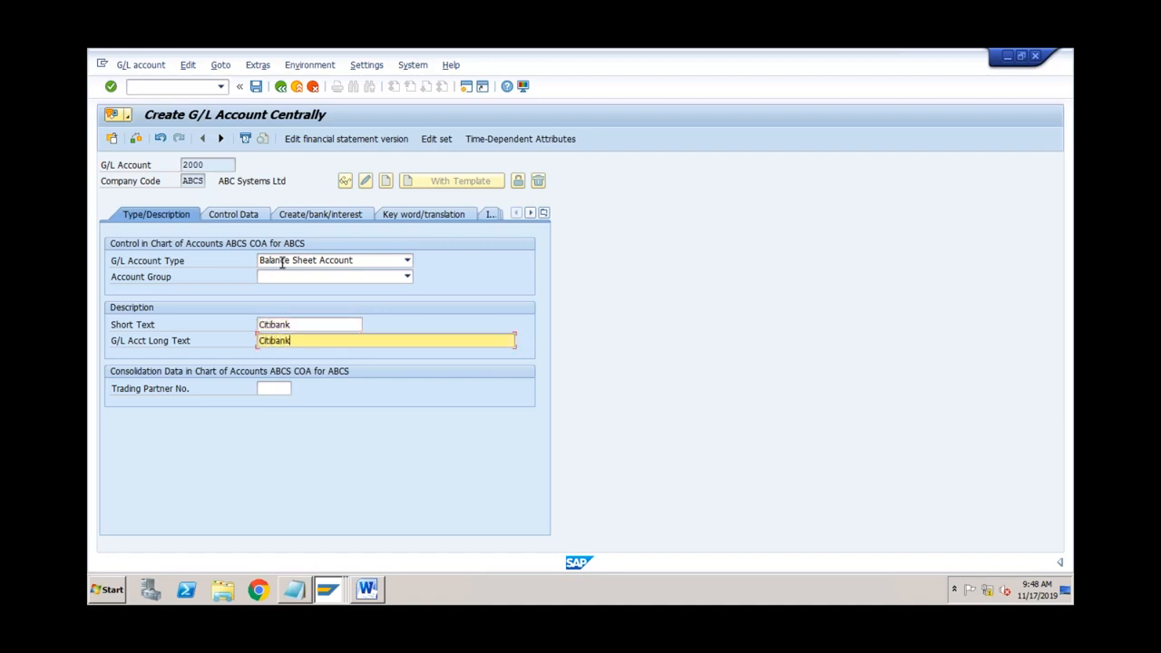
click(253, 217)
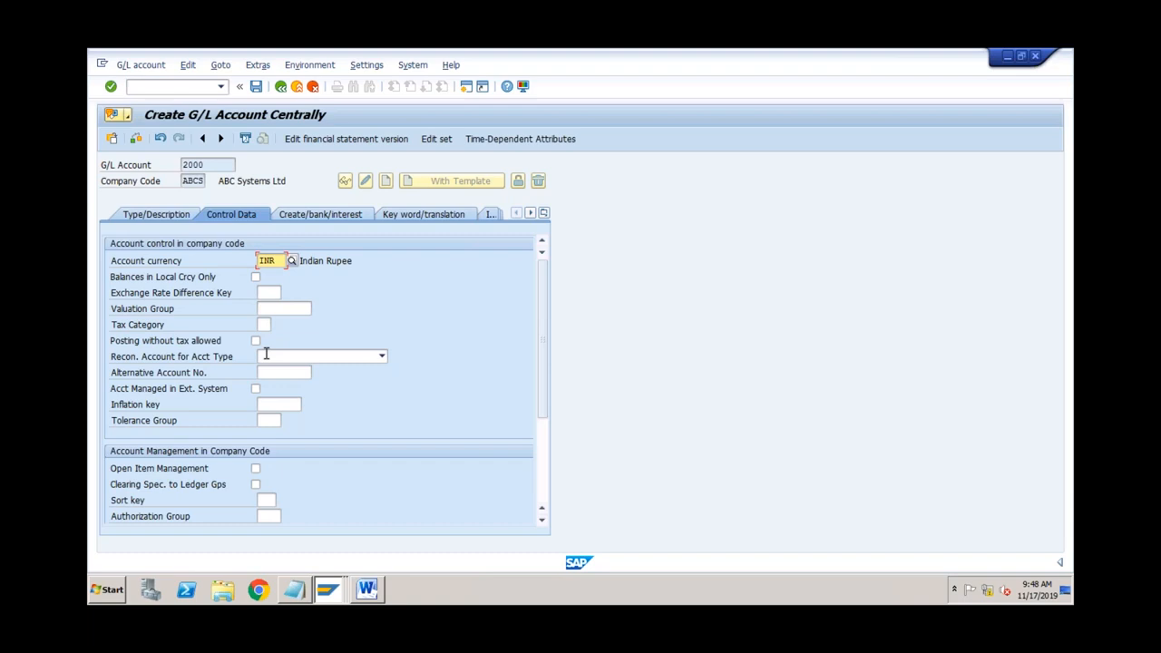
Step: Review account 2000's control data, keeping the currency at INR
click(542, 450)
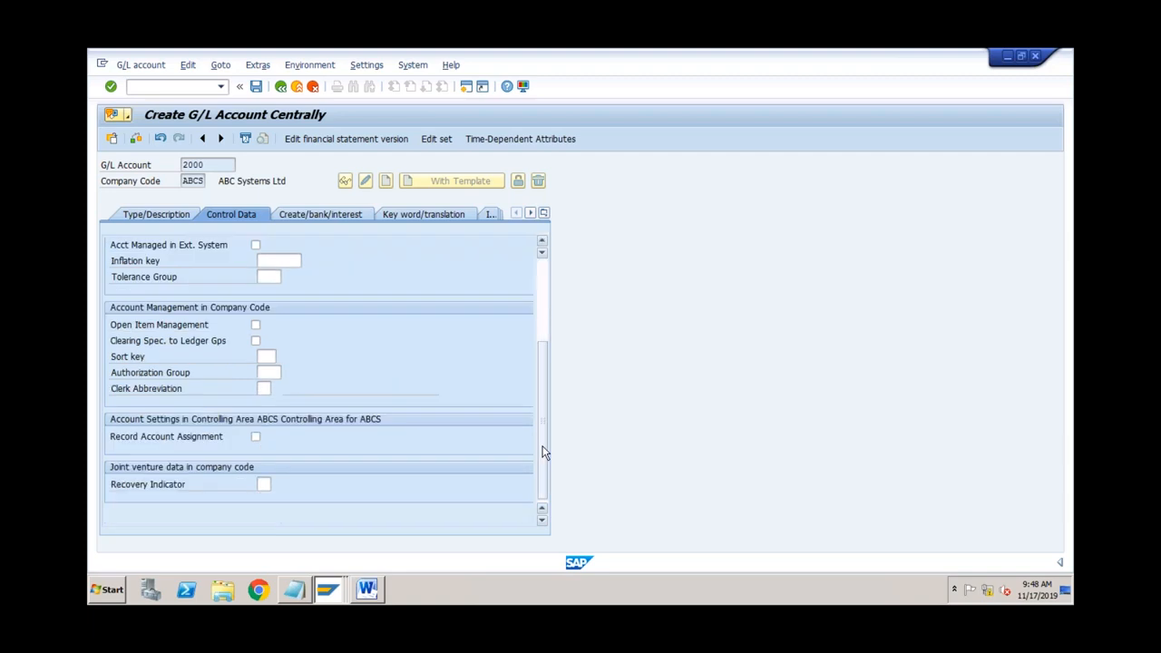
click(540, 333)
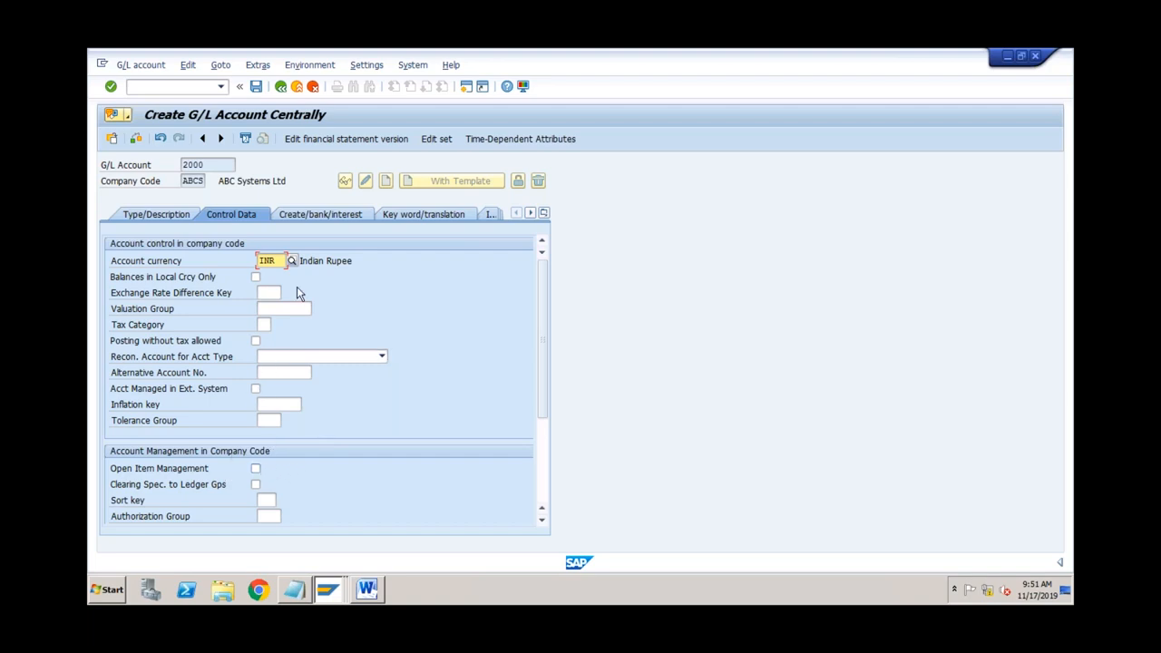
click(317, 218)
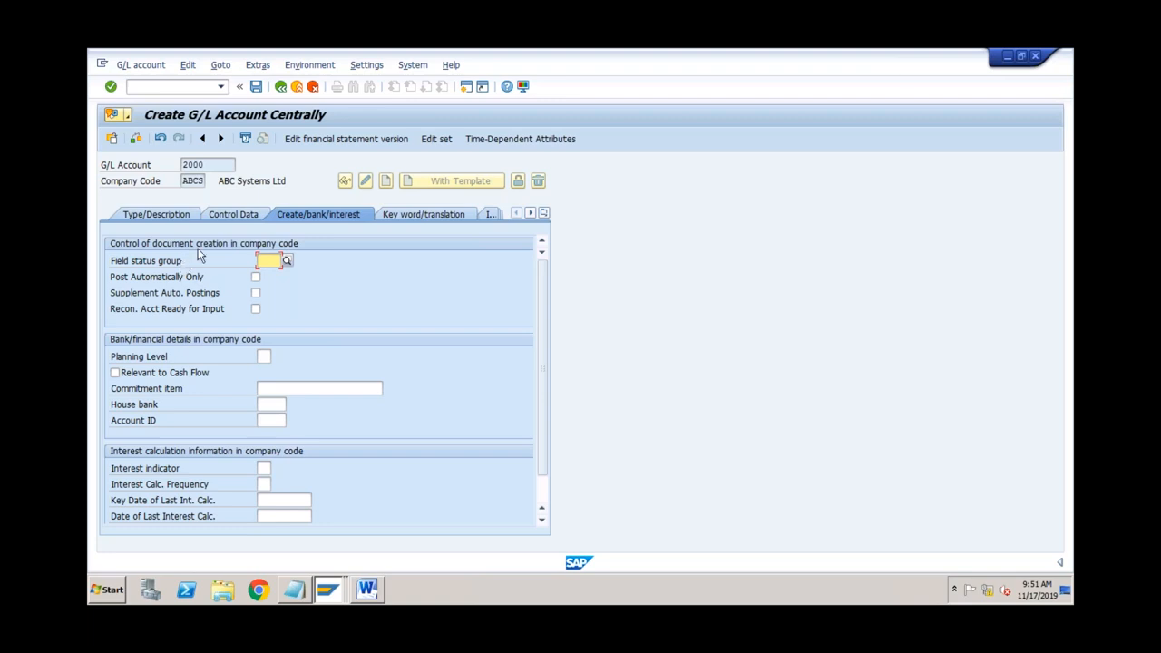
click(233, 217)
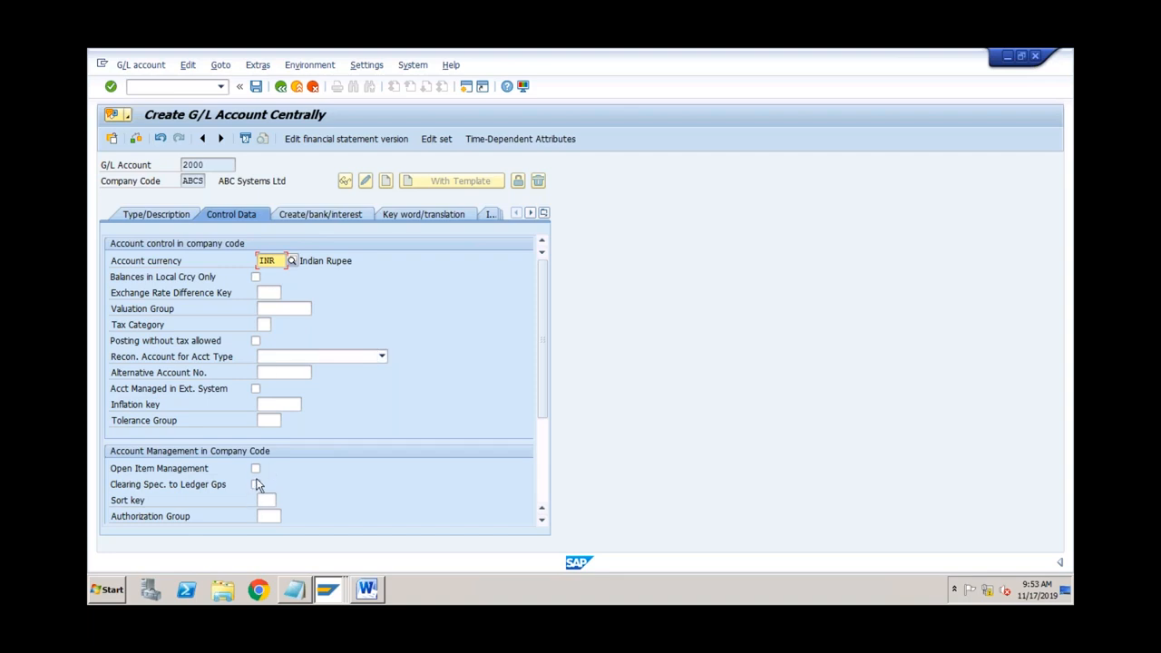
click(328, 214)
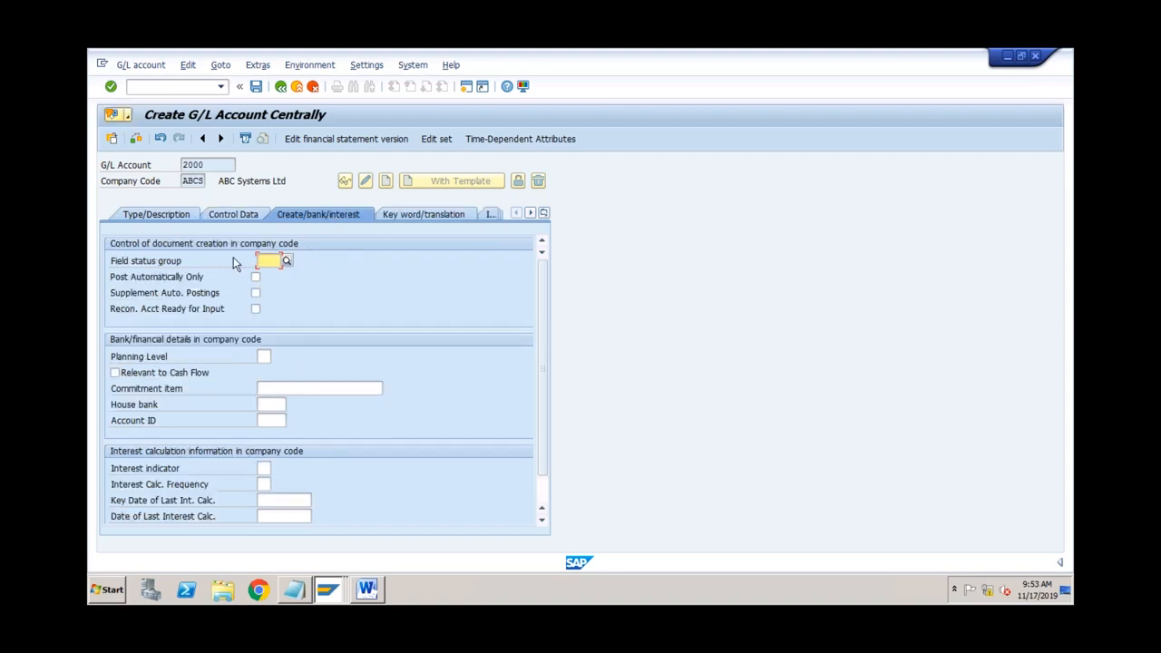
Step: Set field status group G005 for bank accounts and attempt to save account 2000
click(286, 262)
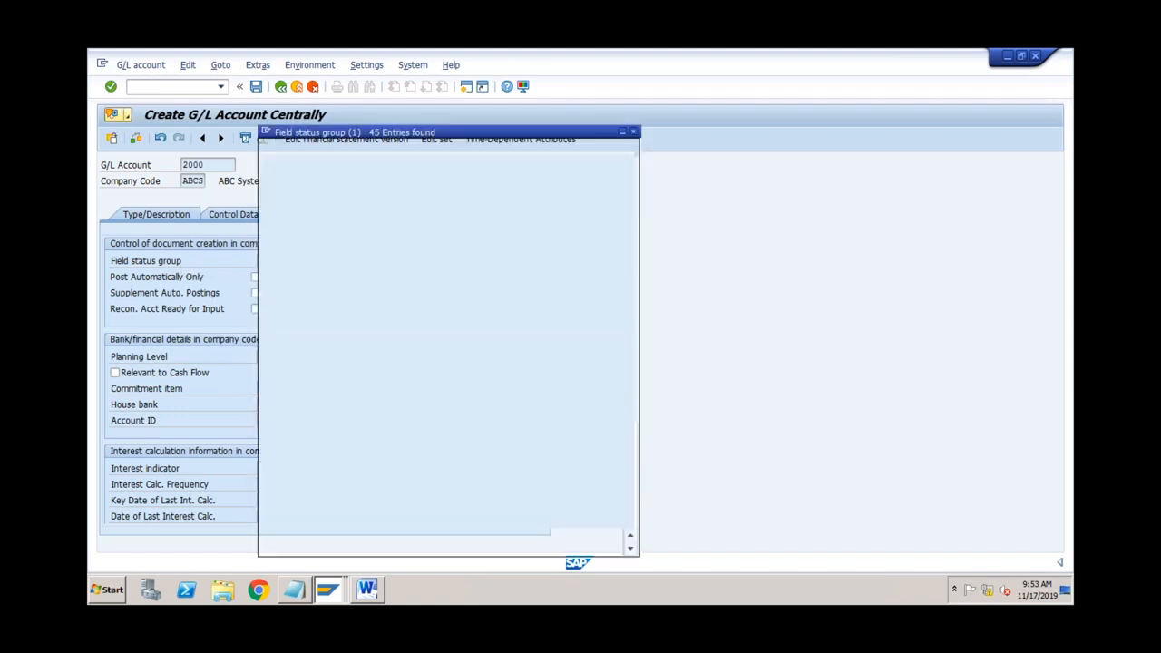
click(304, 300)
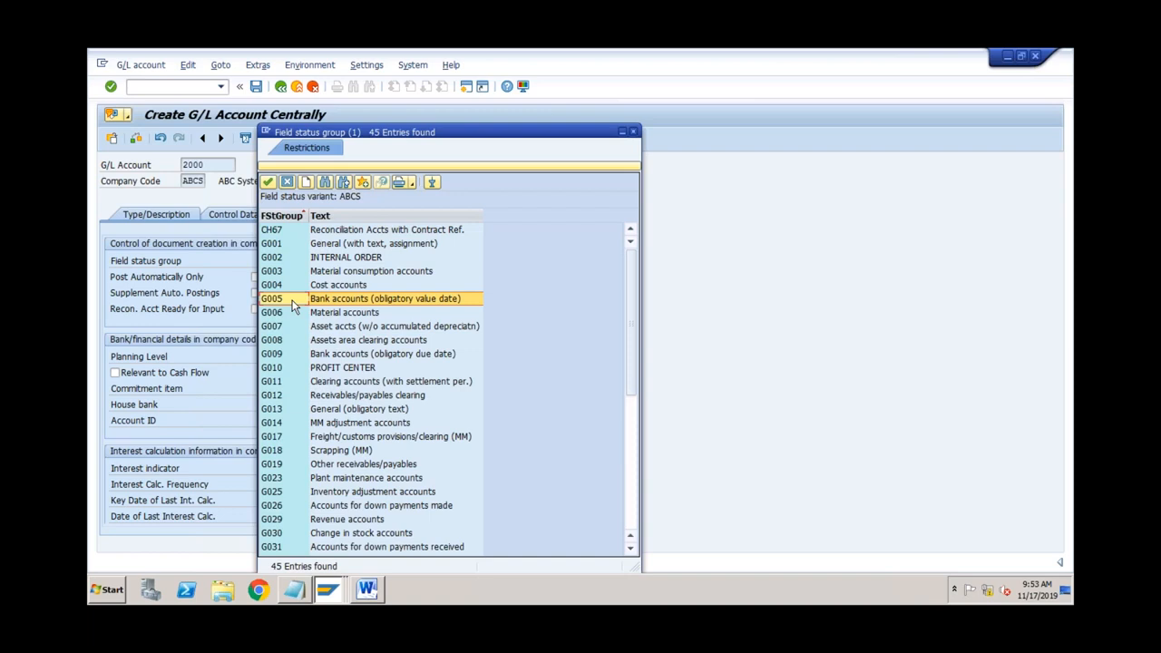
double_click(292, 306)
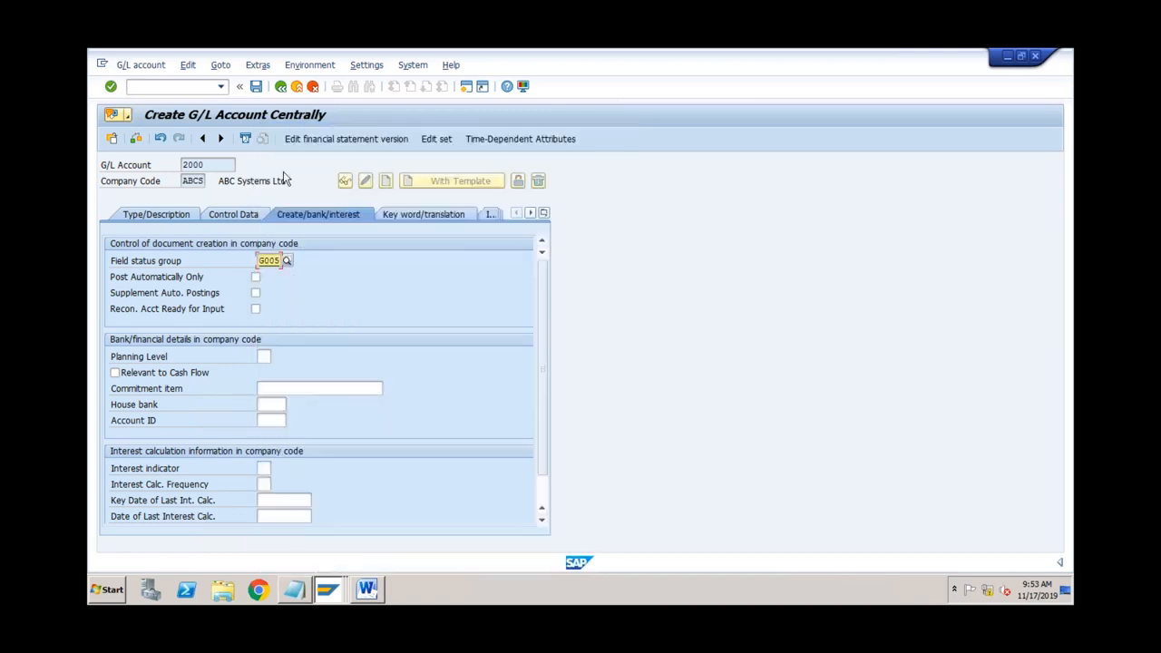
click(258, 88)
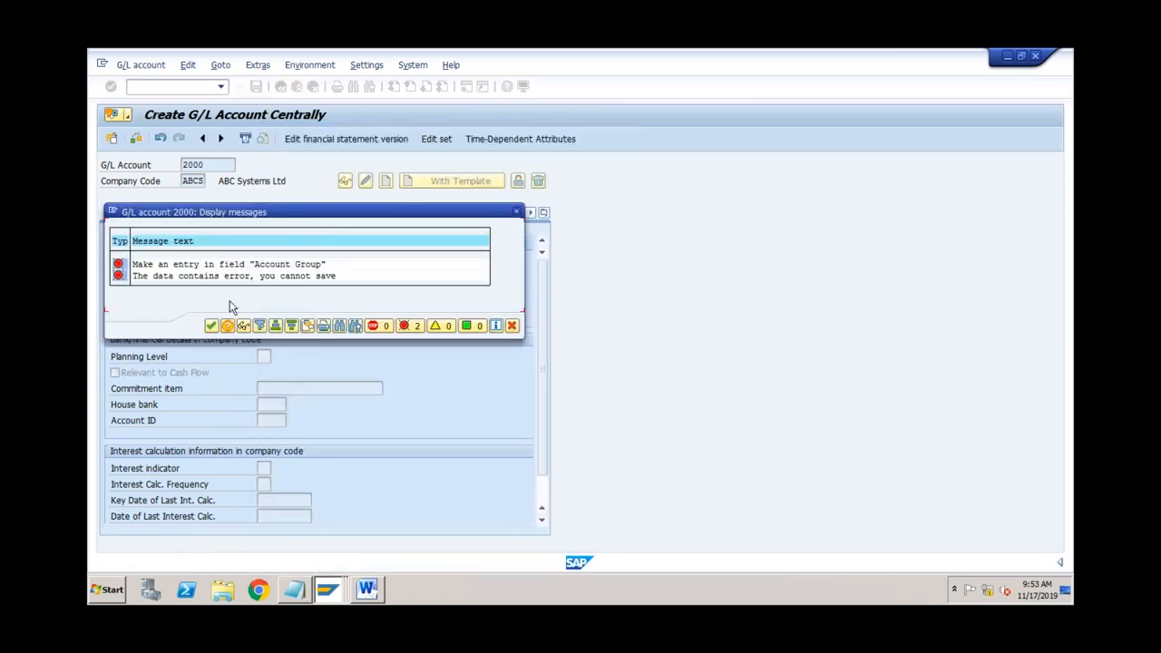
click(211, 326)
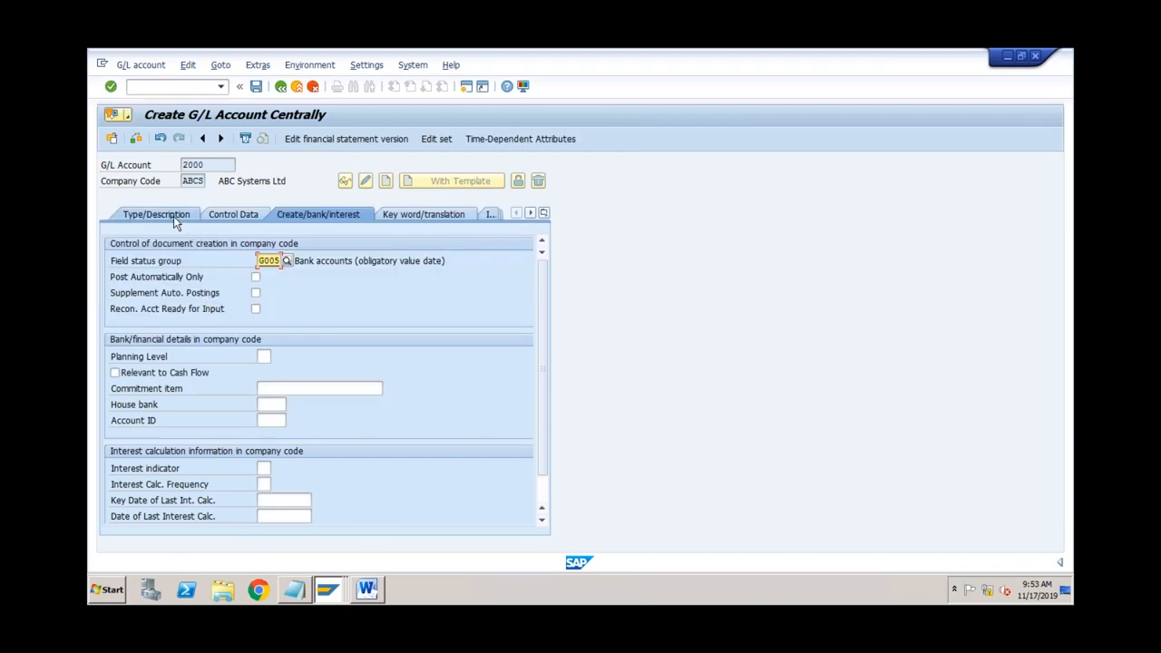
Step: Assign account group Assets to account 2000 and save it, accepting the warnings
click(173, 216)
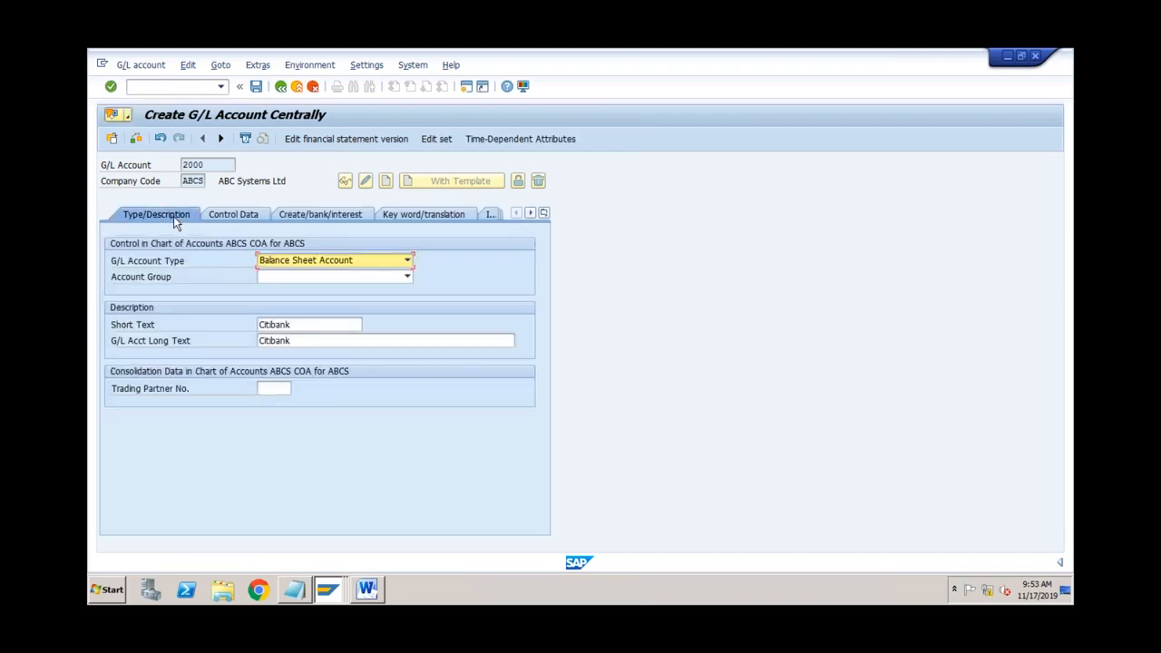
click(333, 276)
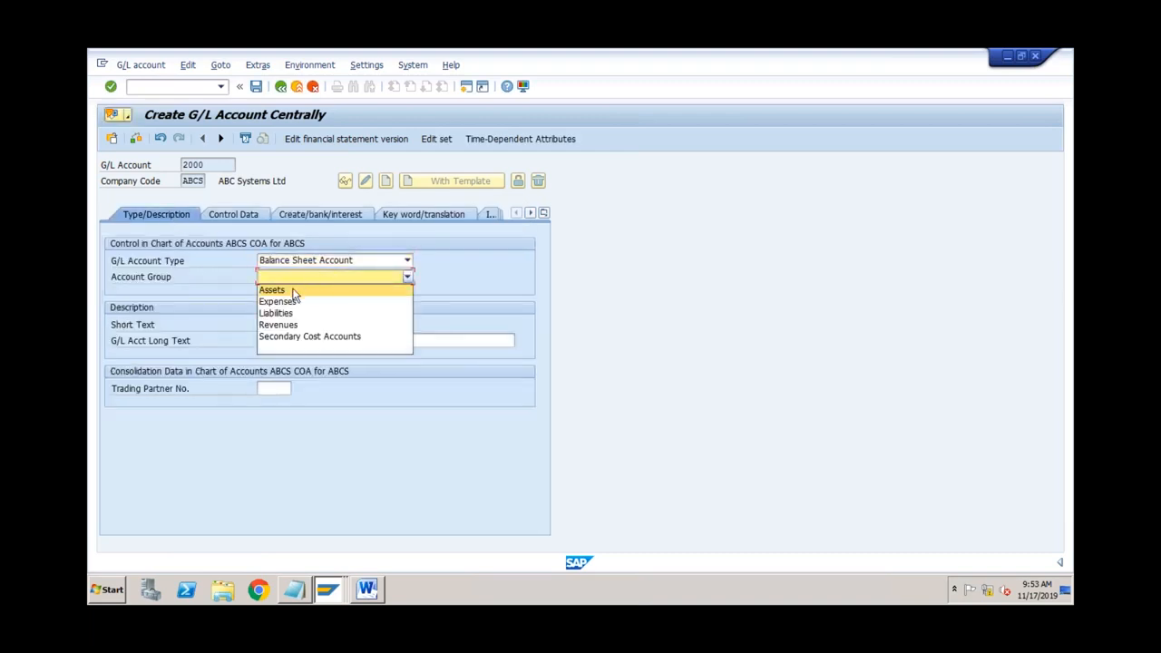
click(293, 291)
click(256, 86)
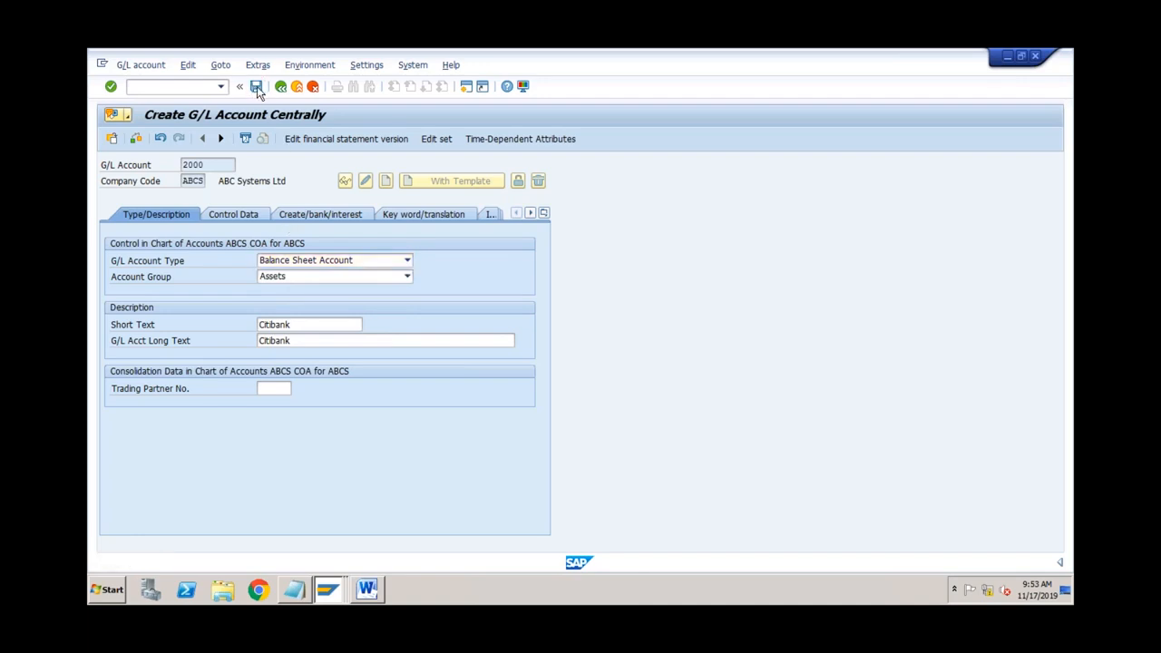
click(116, 326)
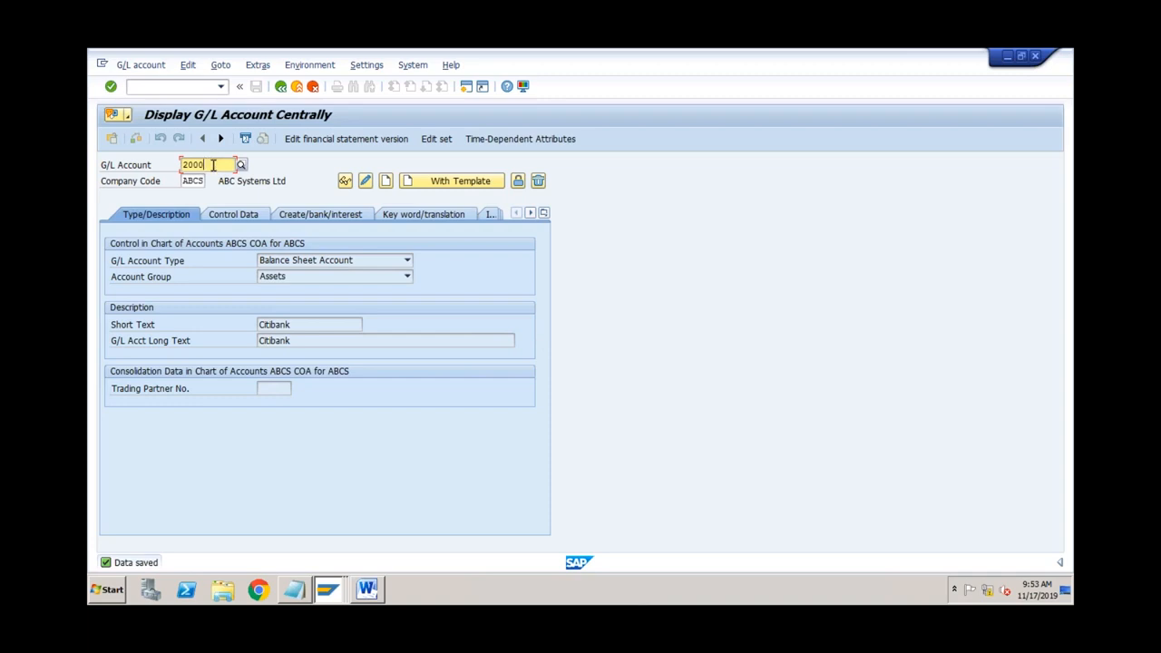
Step: Create account 4000 as Primary Costs or Revenue in group Expenses with short text 'Travel Exp'
drag(212, 164, 181, 165)
text(4)
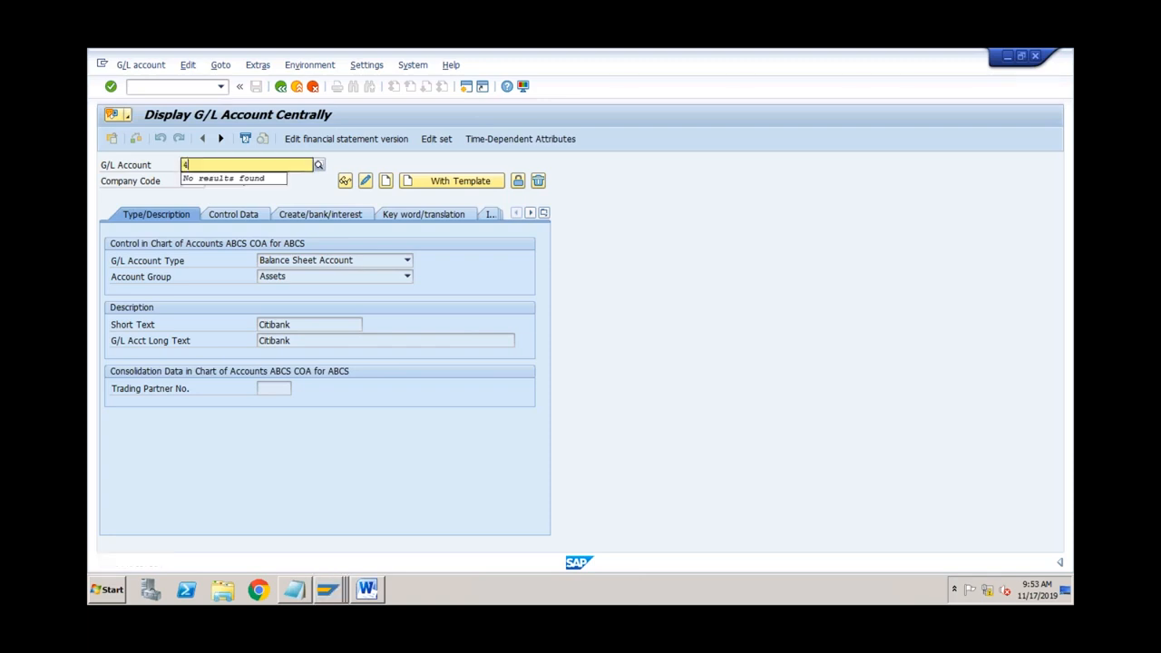
text(000)
key(Return)
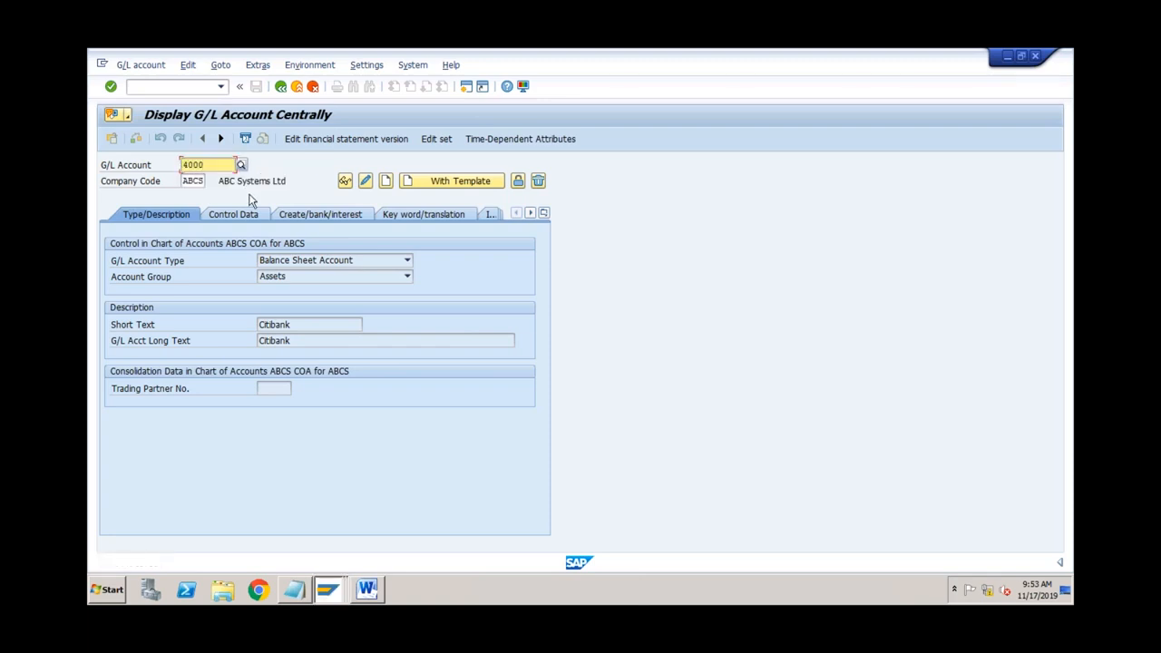
click(386, 180)
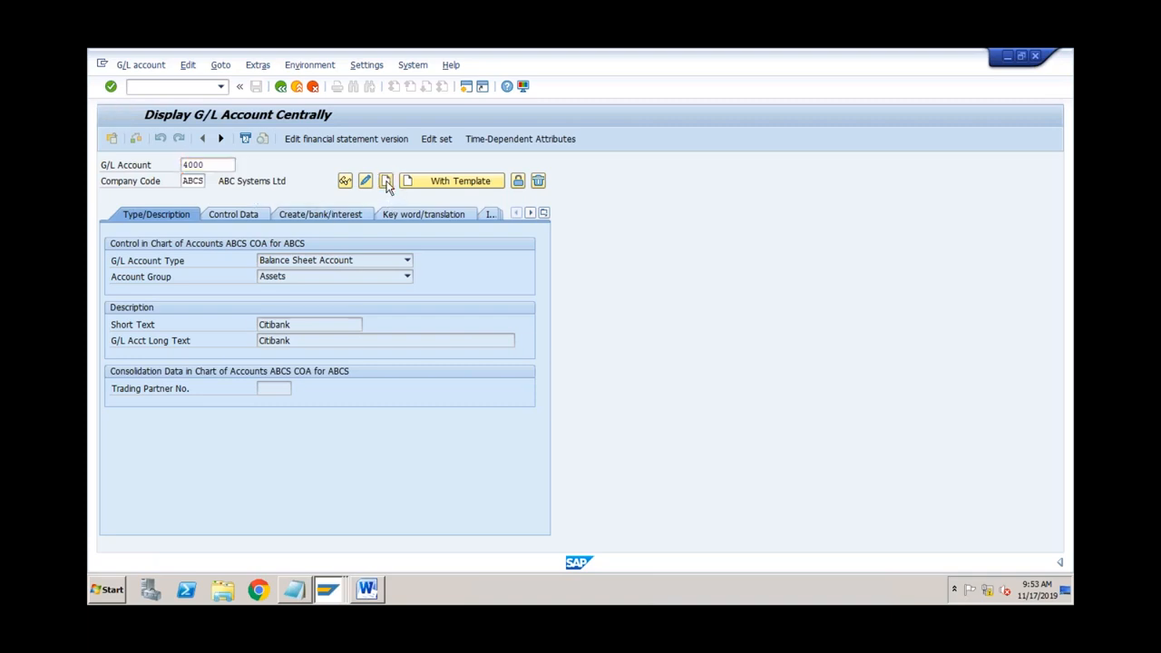
click(304, 263)
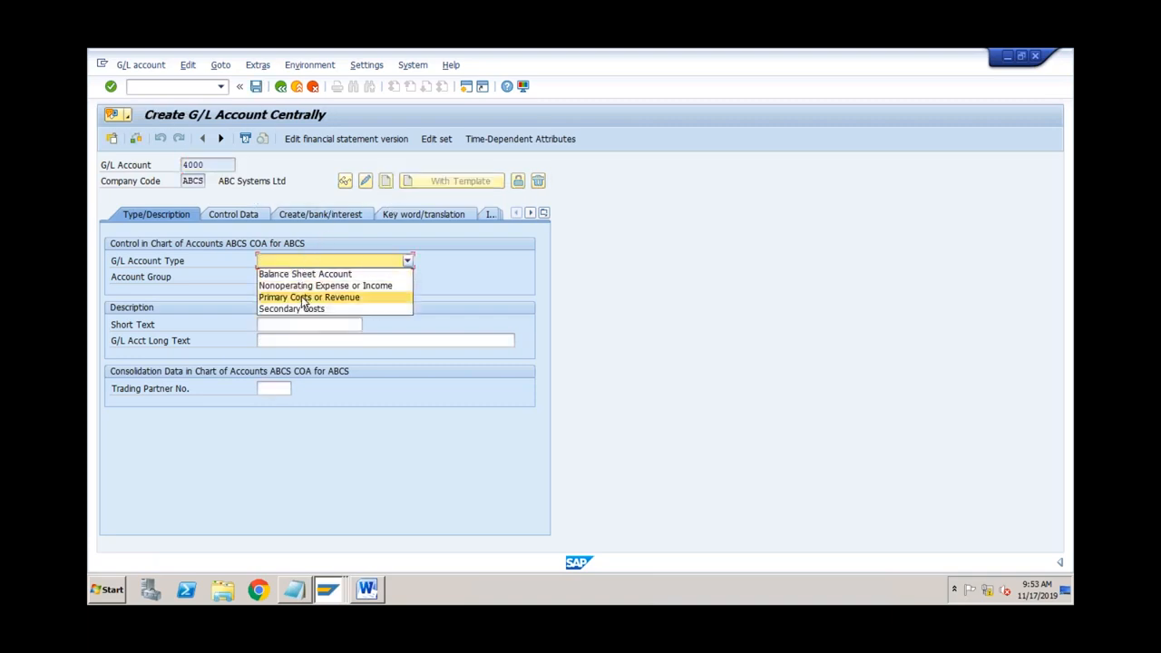
click(304, 299)
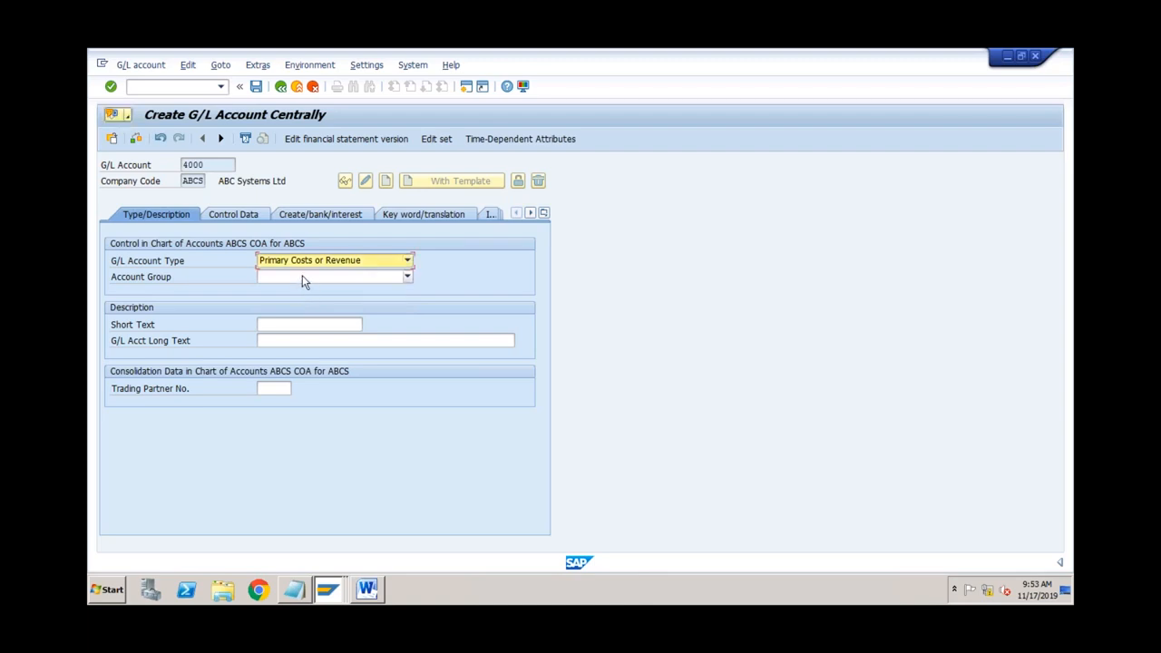
click(302, 276)
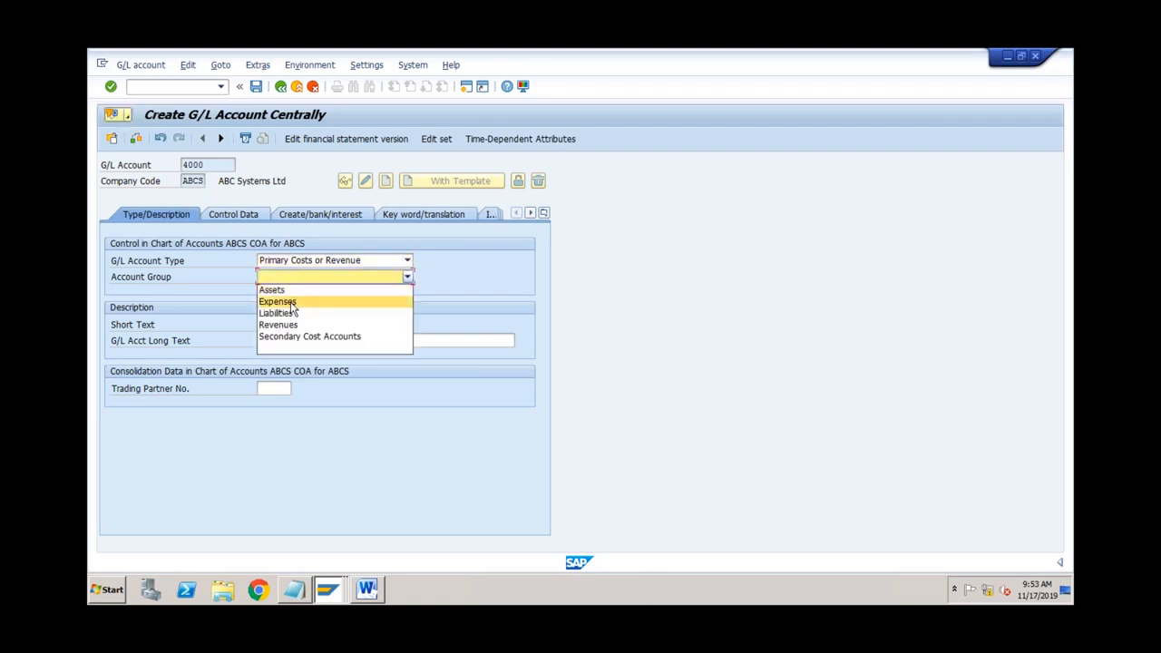
click(291, 304)
click(286, 324)
text(Travel Exp)
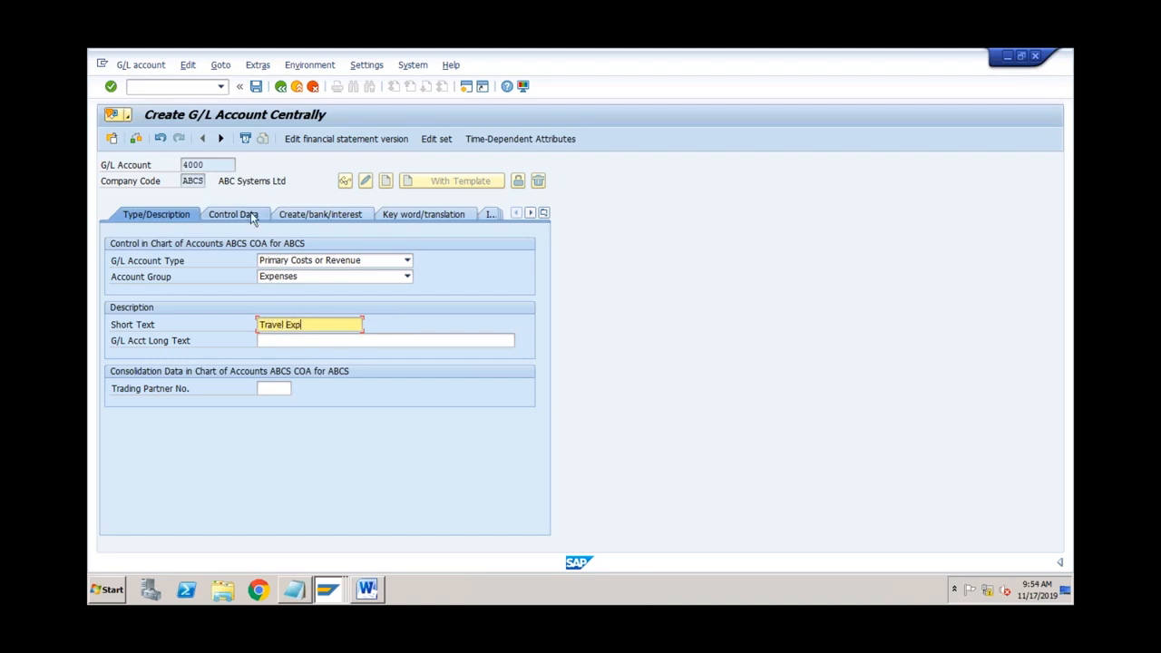
click(225, 166)
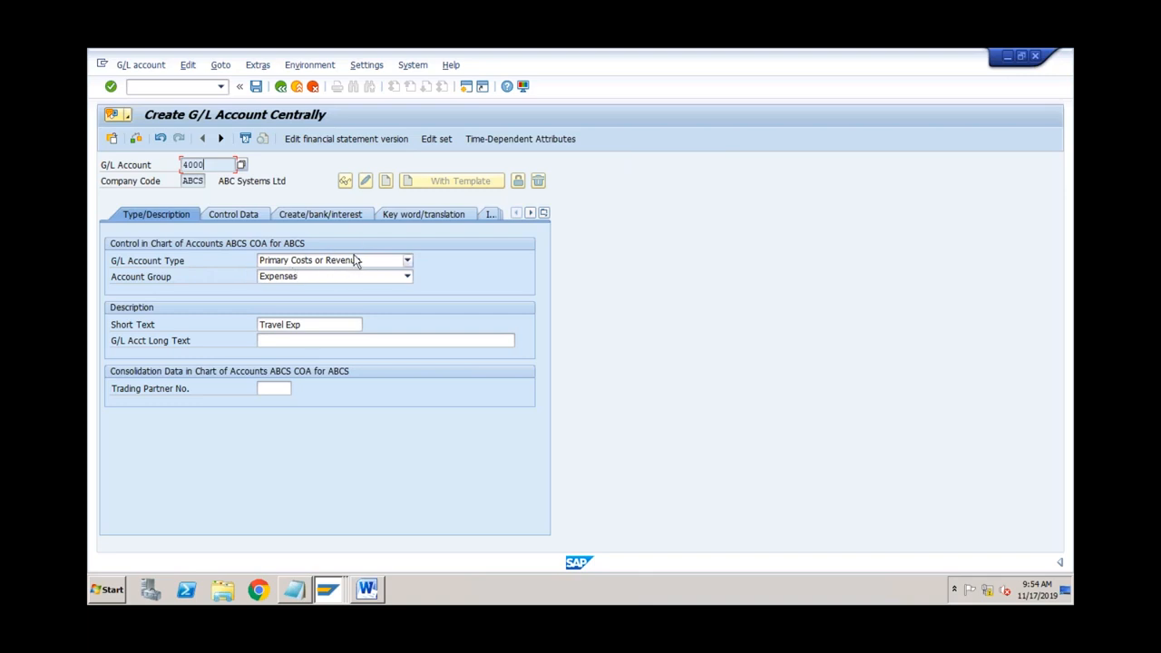
Step: Set account 4000's cost element category to 01, primary costs/cost-reducing revenues
click(253, 219)
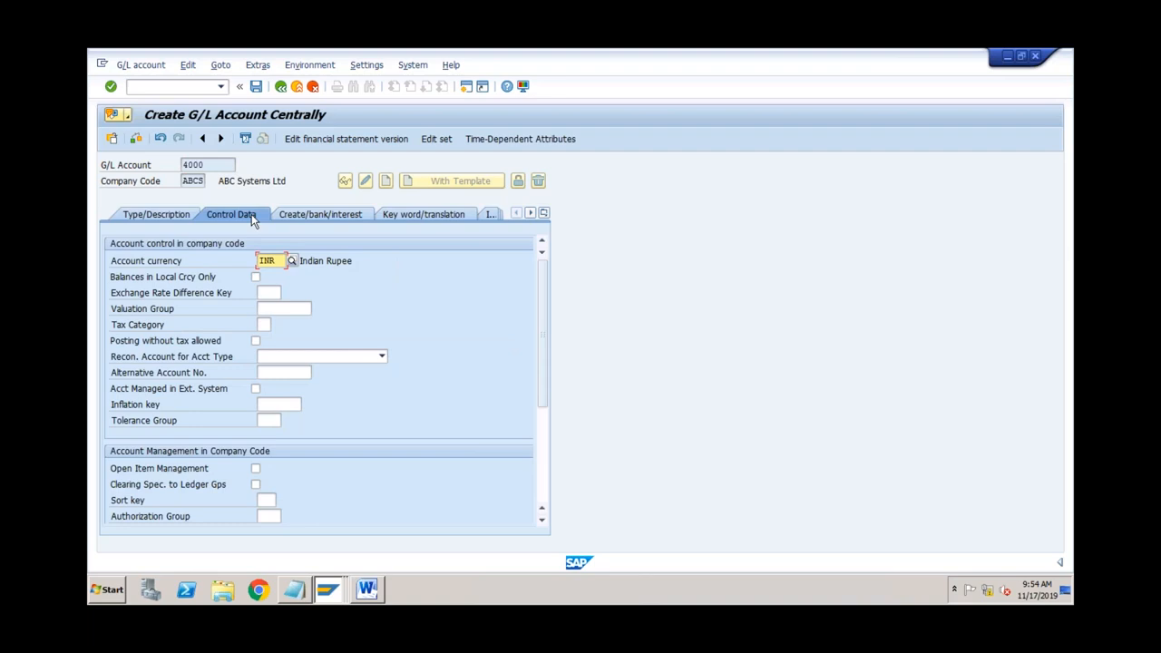
scroll(524, 422, down, 4)
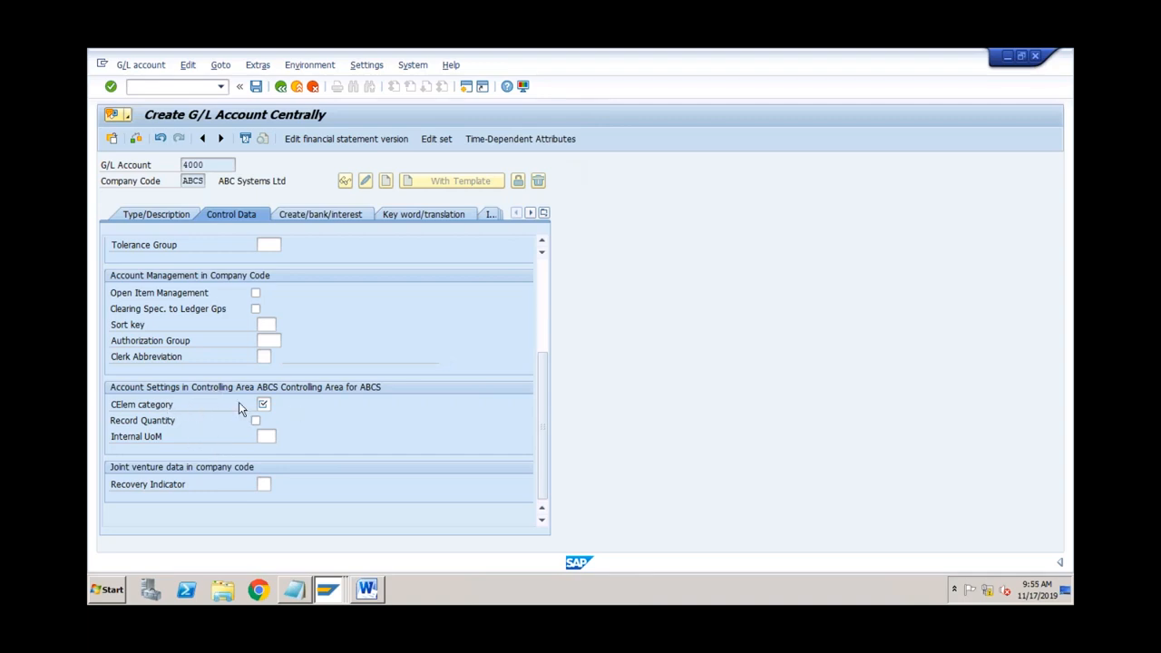
click(264, 405)
click(278, 405)
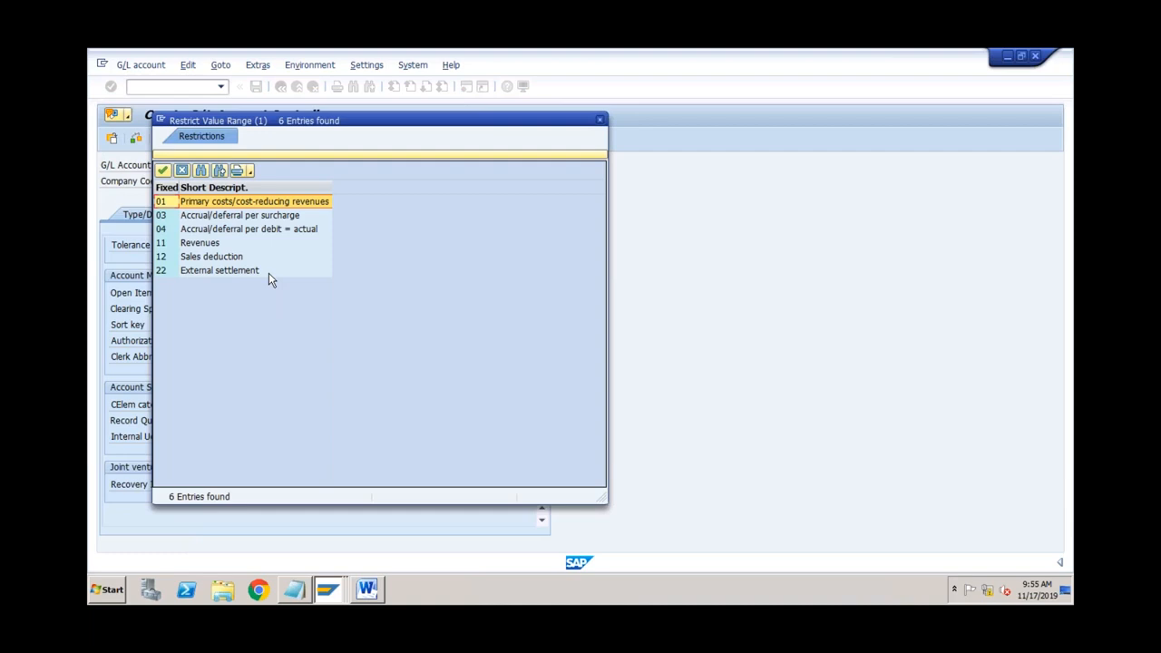
double_click(260, 203)
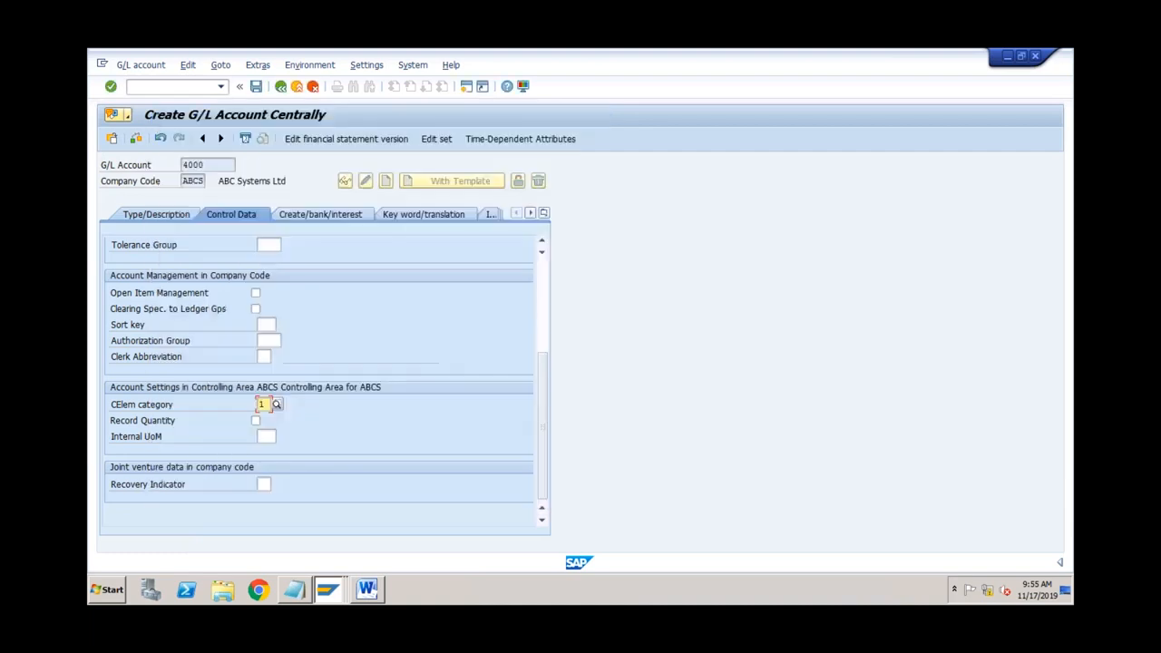
click(305, 219)
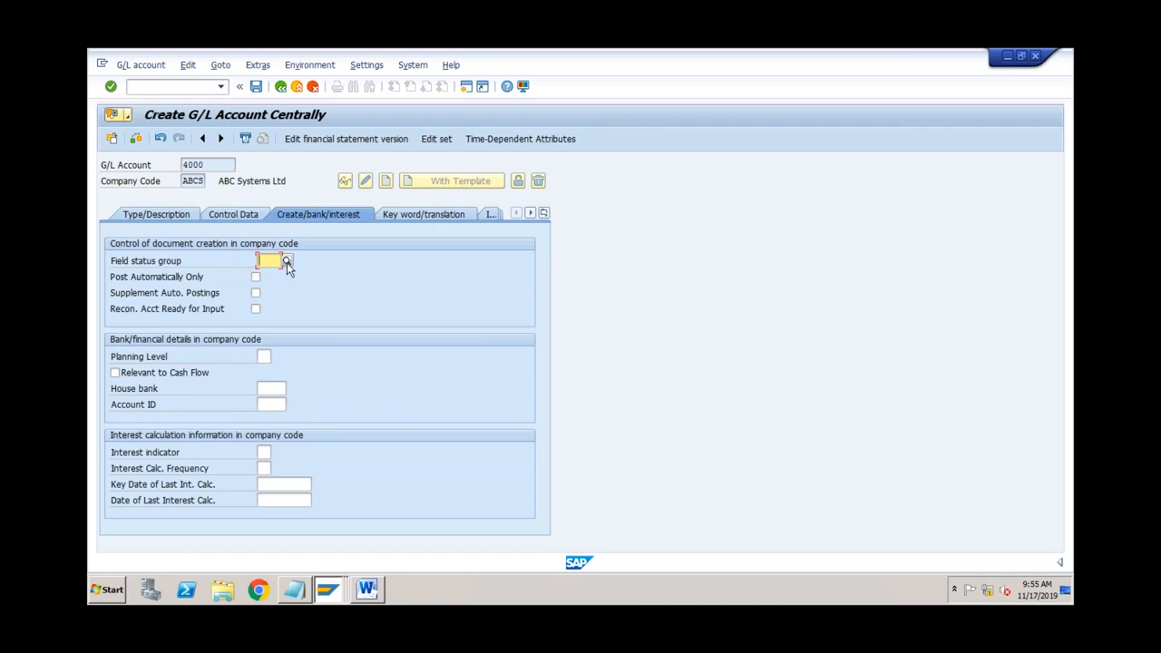
Step: Assign field status group G004 Cost accounts to account 4000 and save the account
click(287, 263)
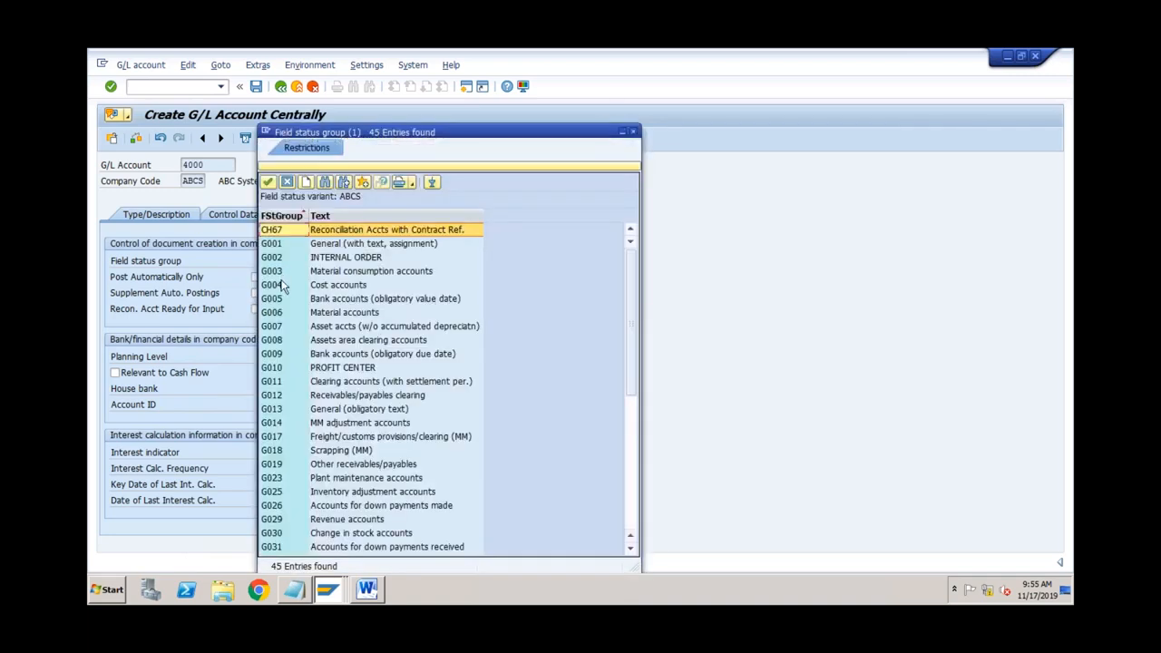
click(290, 287)
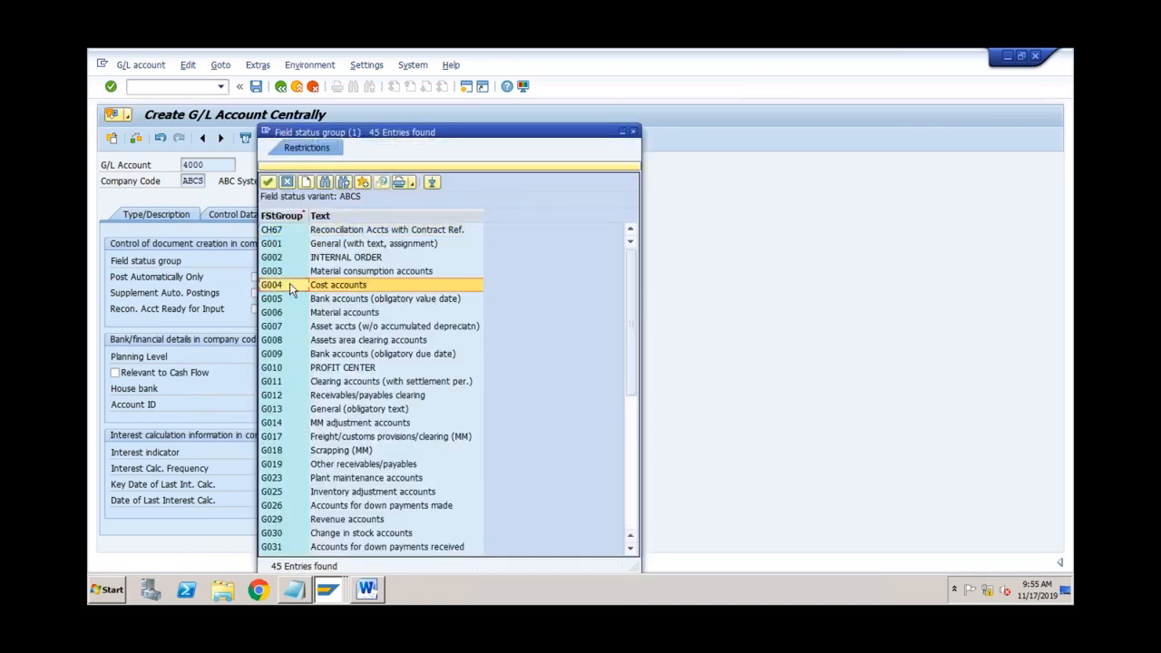
double_click(289, 284)
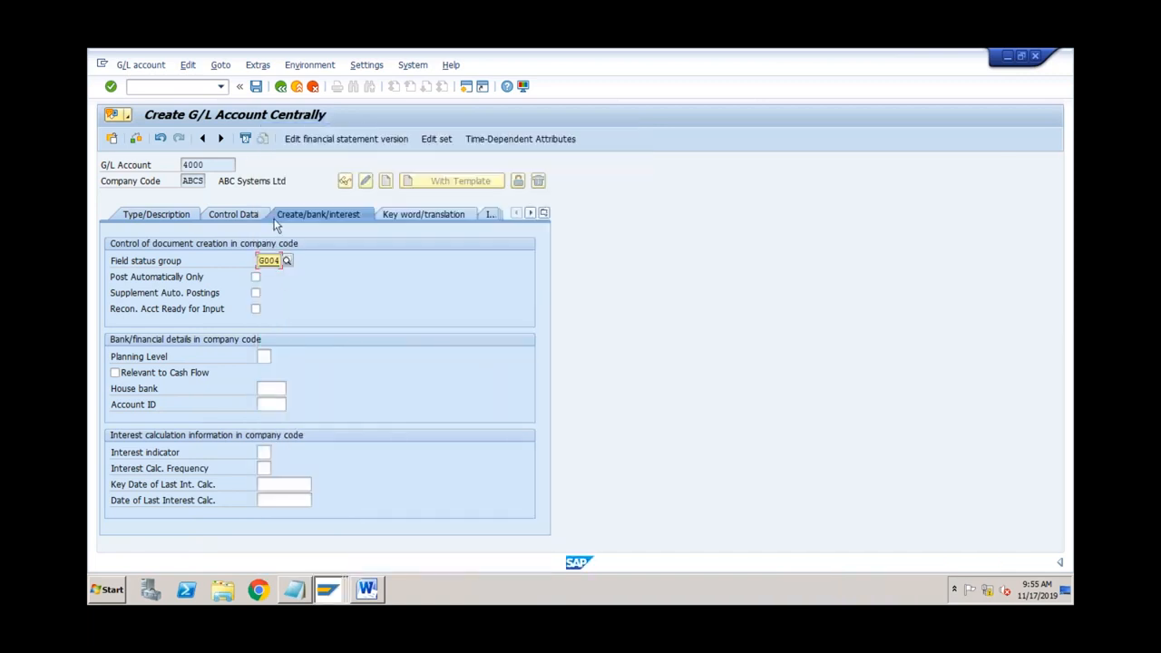
click(256, 86)
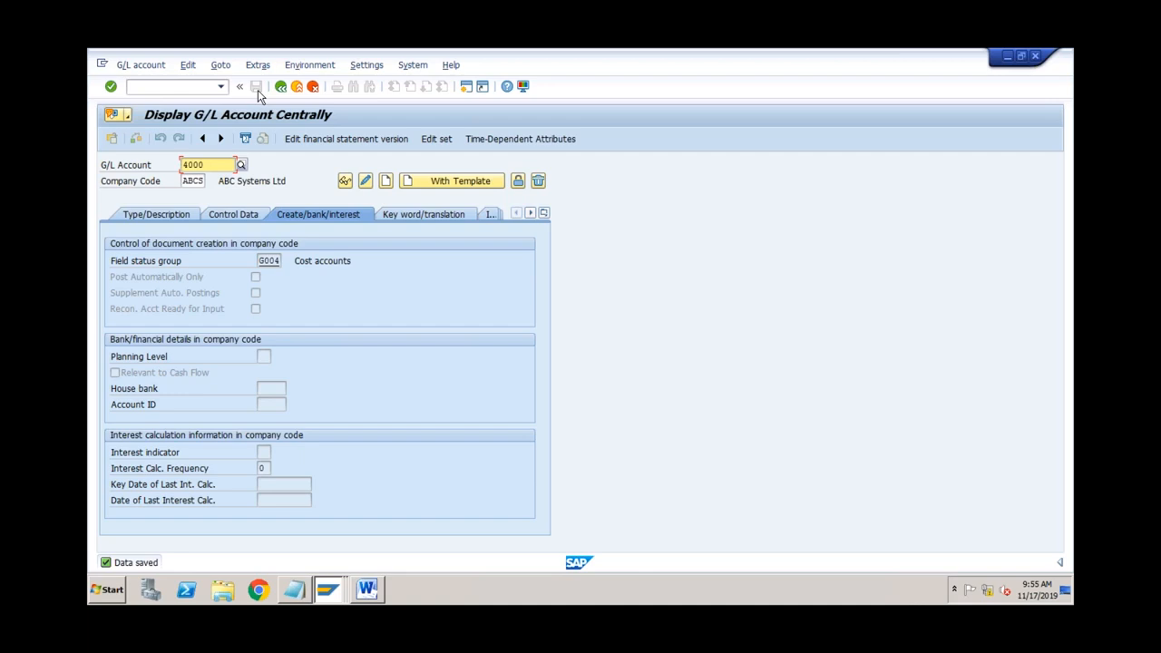
Step: Check that account 4000's control data shows cost element category 1, then open a second session
click(238, 215)
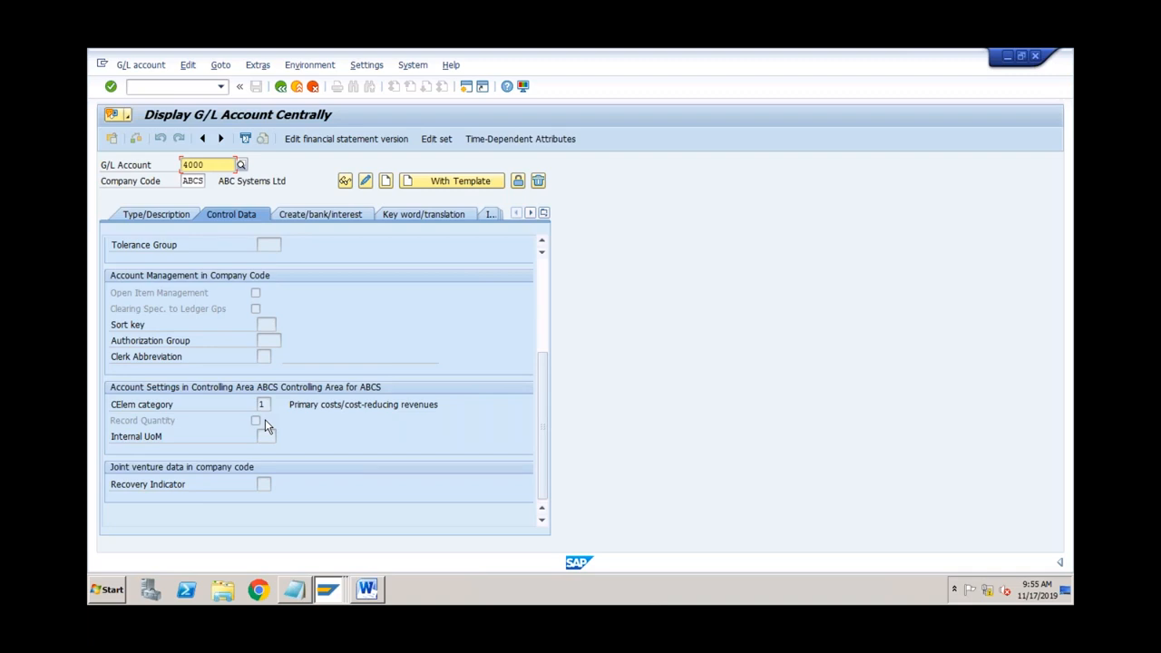
click(218, 161)
click(265, 403)
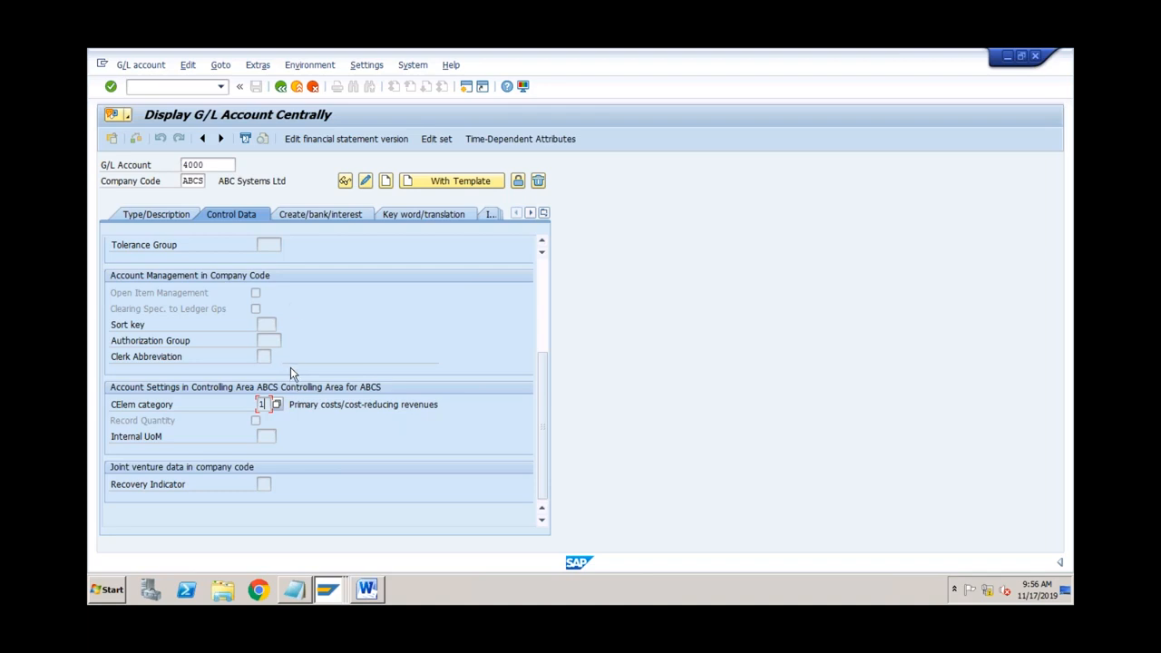
click(225, 166)
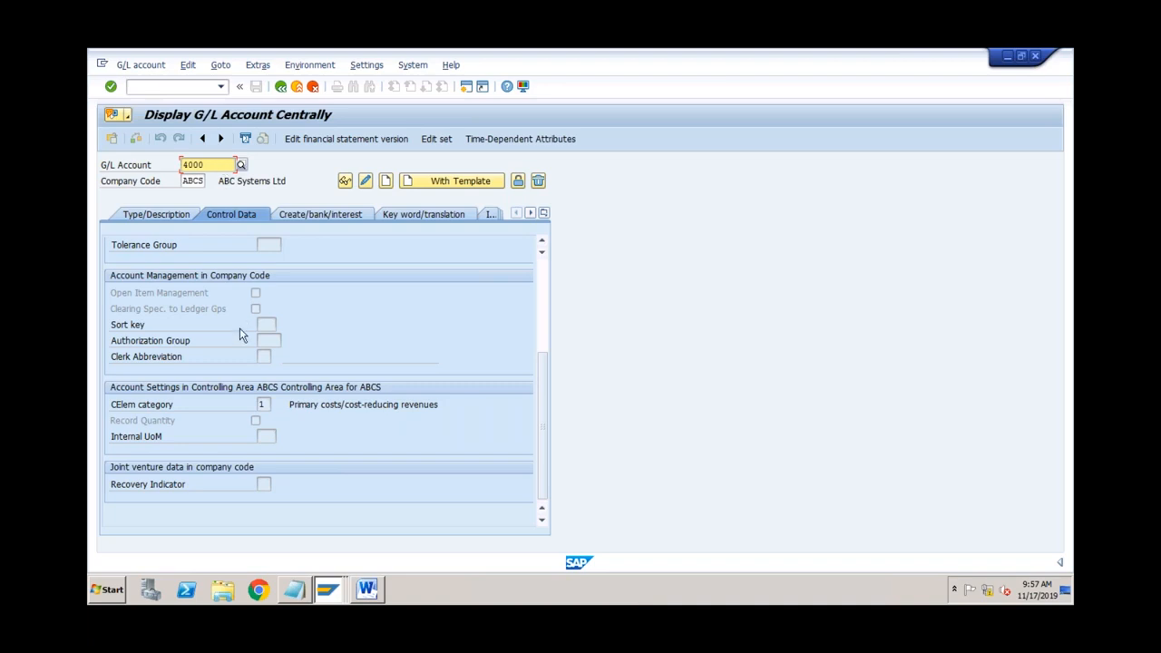
click(185, 216)
click(223, 214)
click(466, 86)
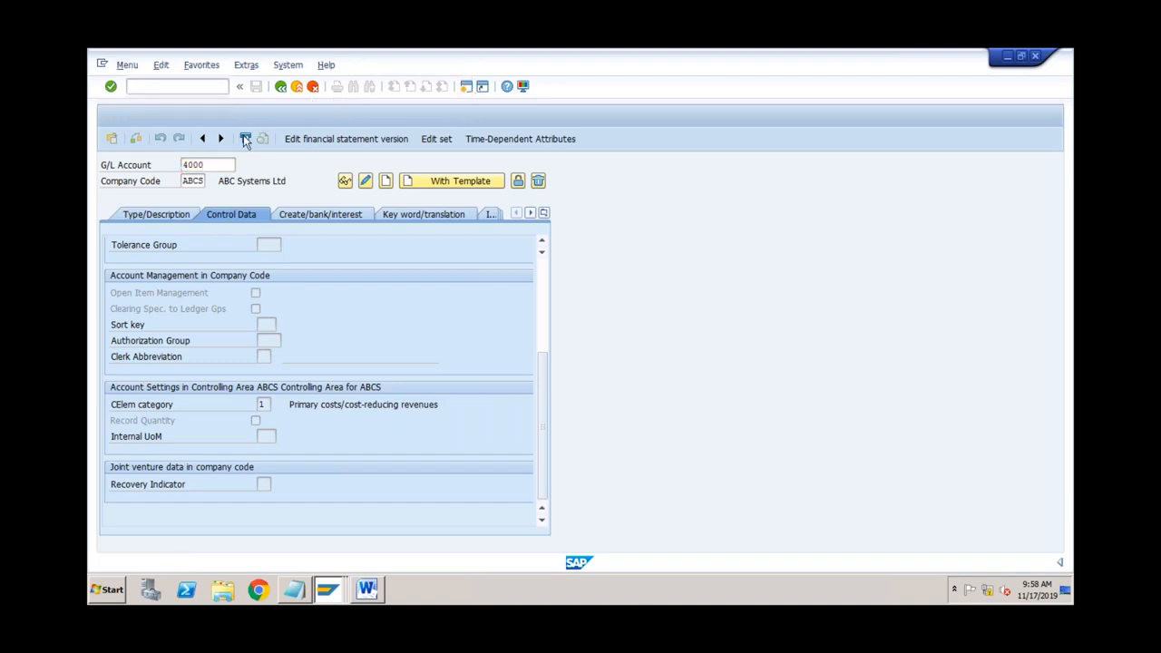
text(okb)
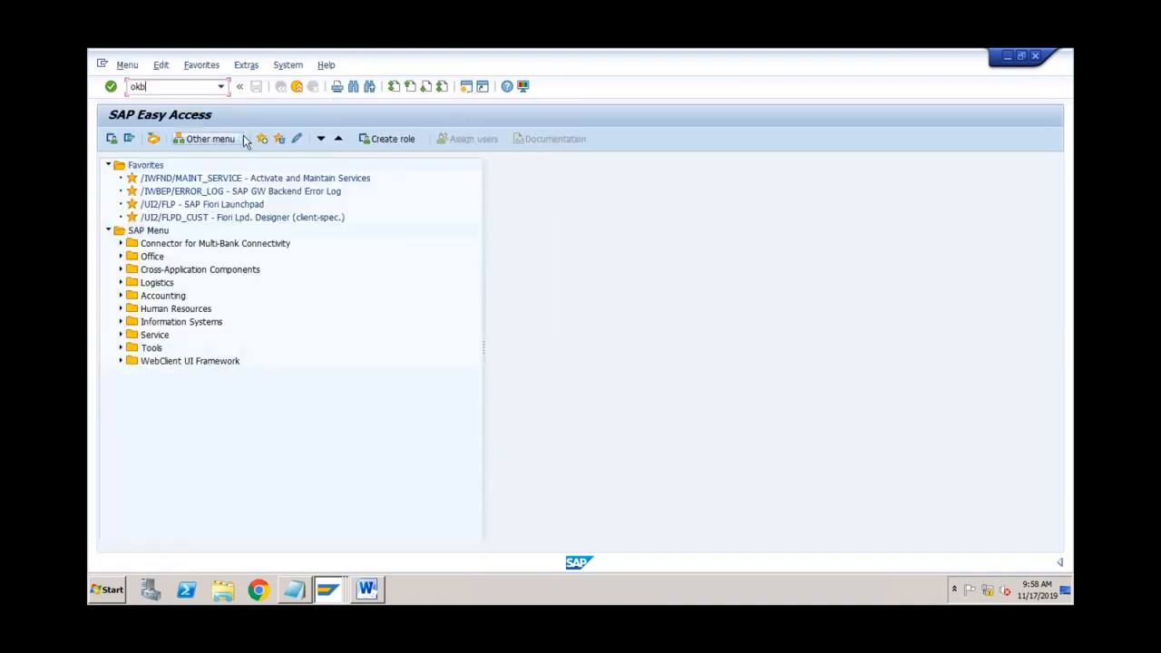
text(9)
key(Return)
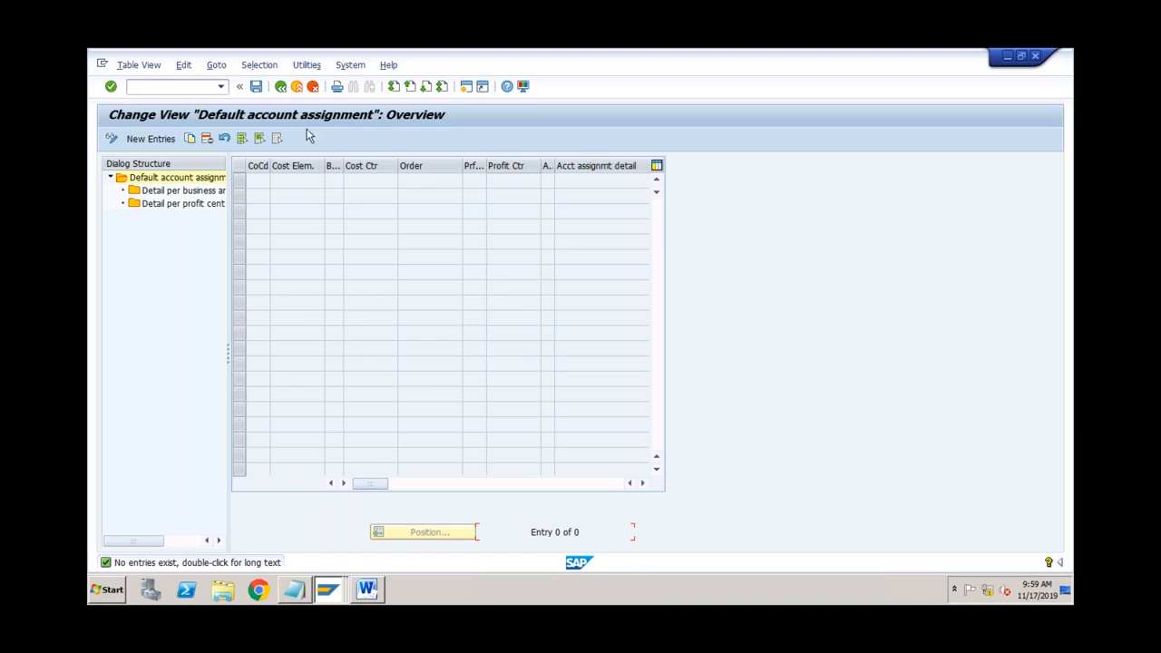
click(298, 89)
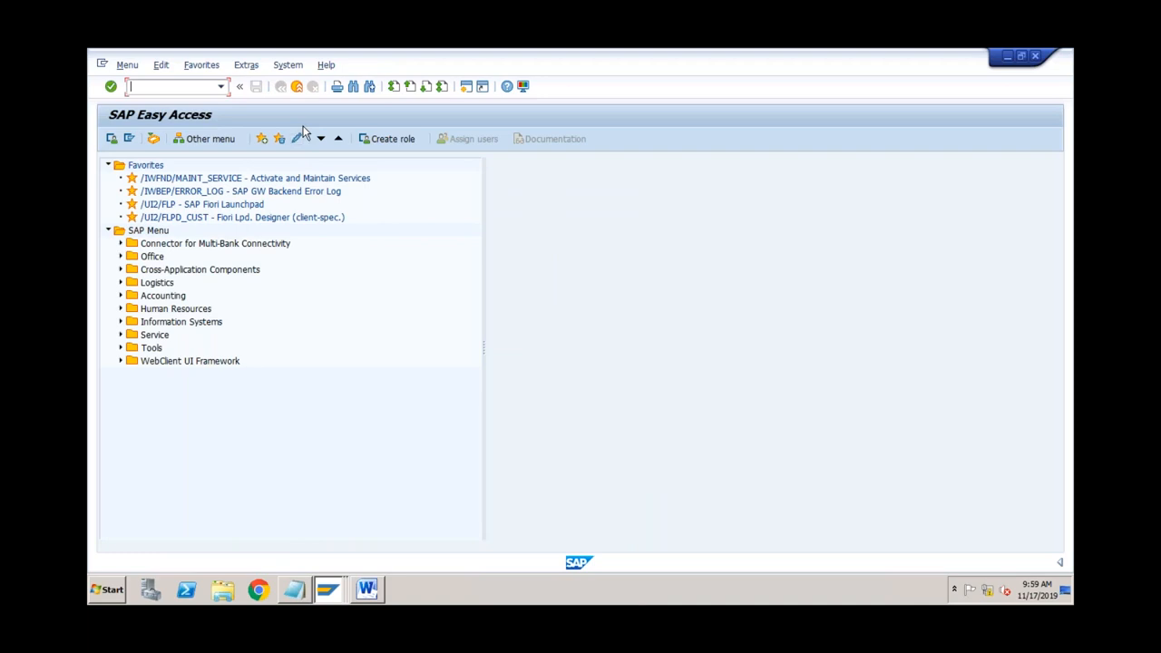
Step: Switch back to the Display G/L Account Centrally window and view account 4000's control data from the top
click(328, 591)
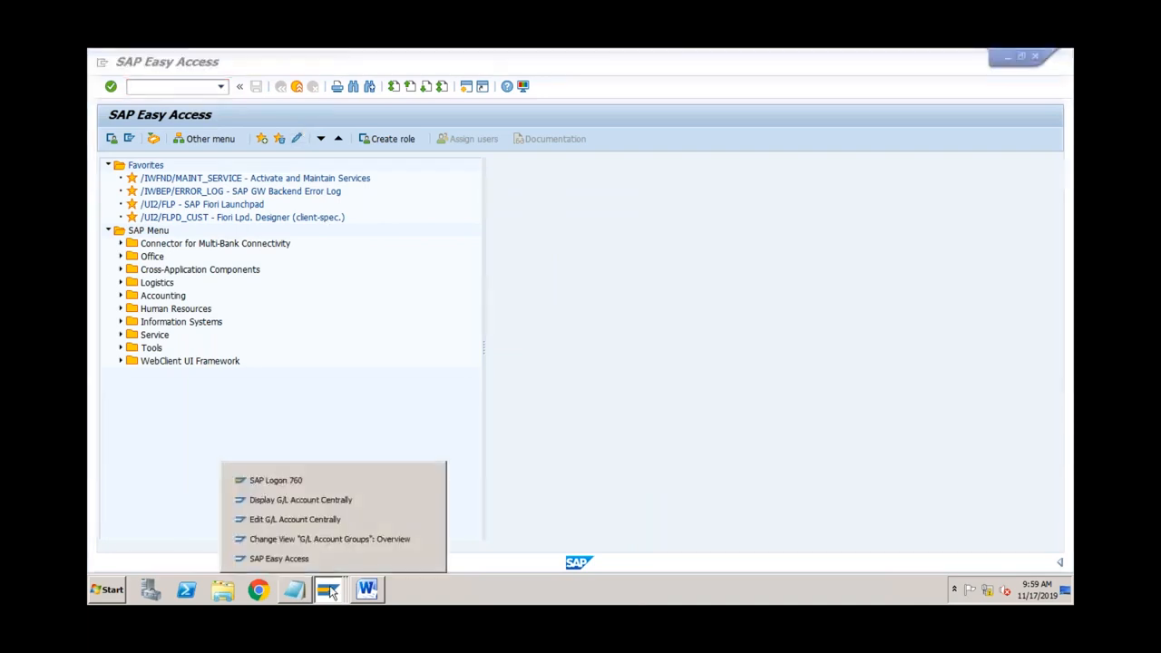
click(336, 500)
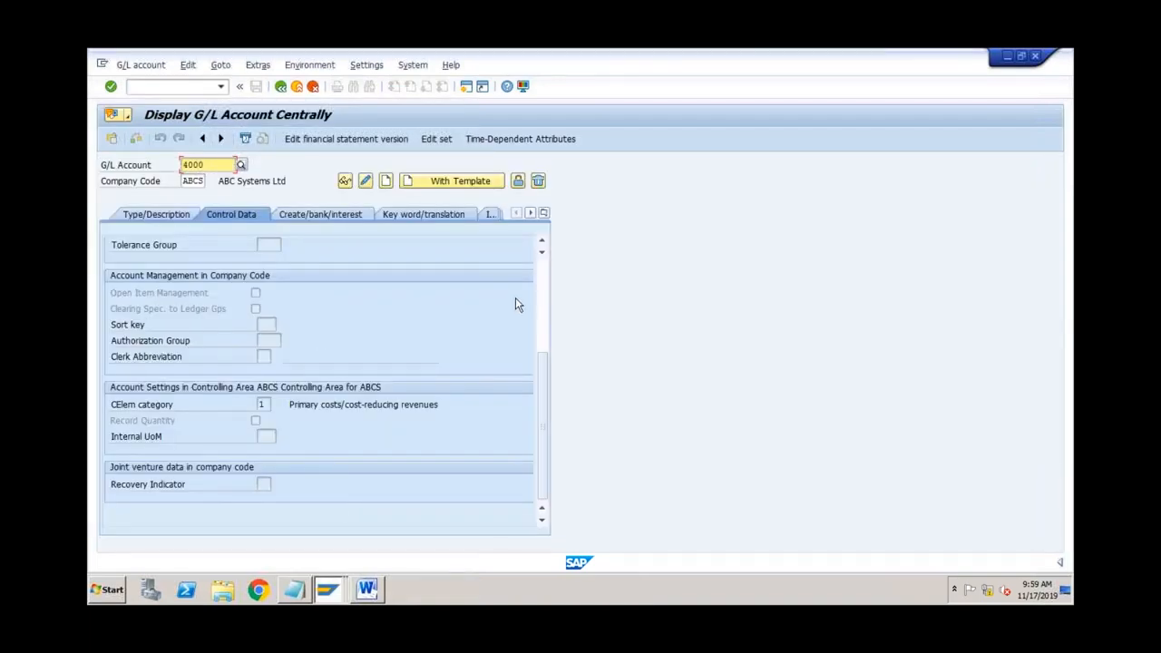
click(542, 288)
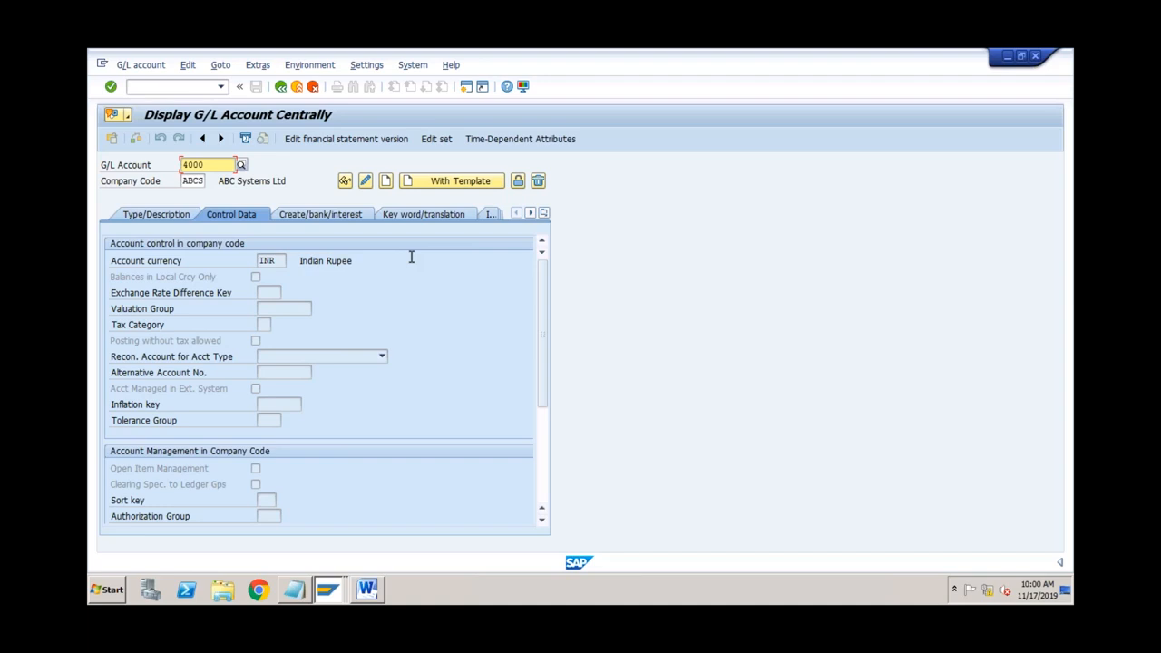
click(219, 168)
Step: Change the account number to 4001 and start creating it
key(BackSpace)
text(1)
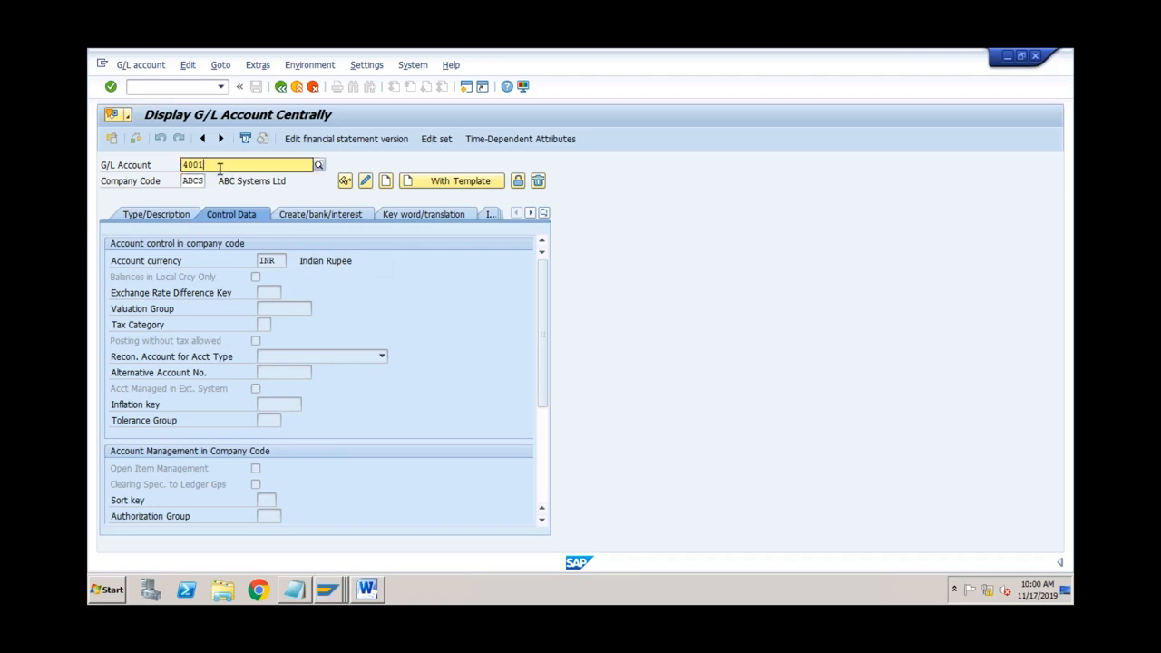
click(241, 204)
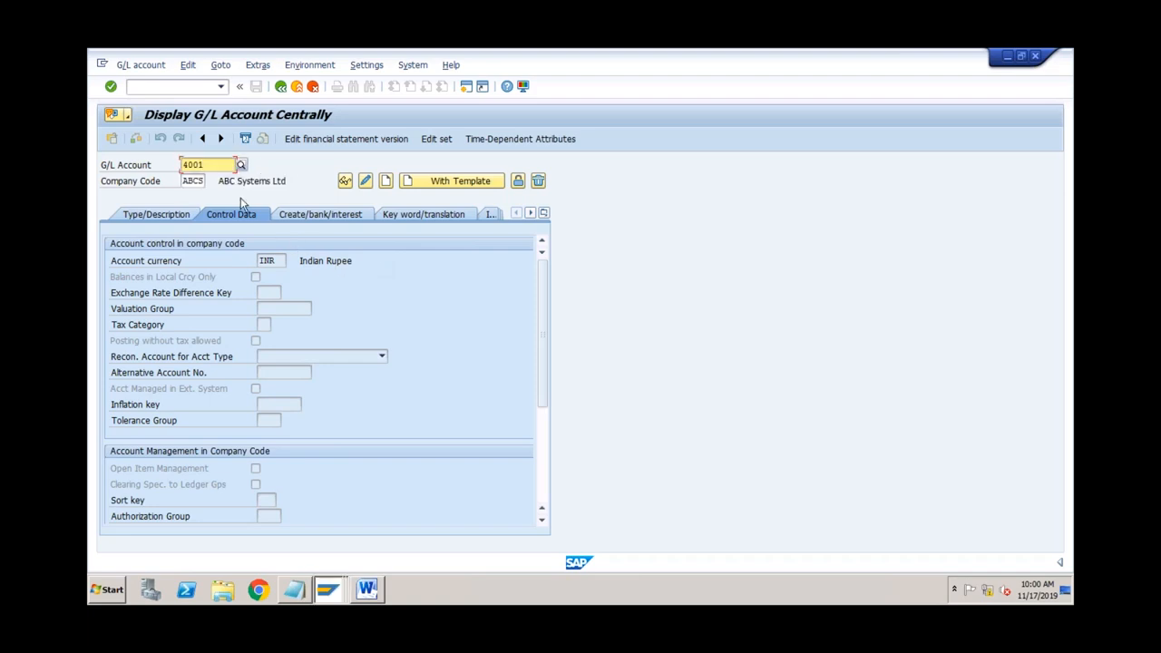
click(386, 182)
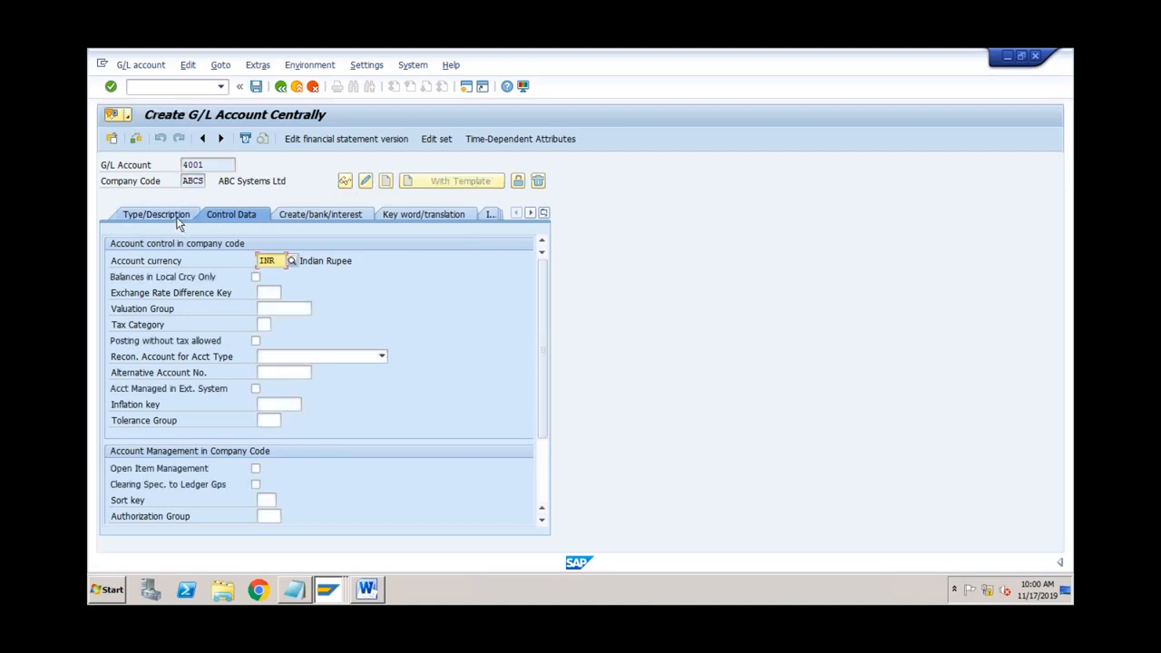
Step: Set account 4001 to Primary Costs or Revenue, group Expenses, short text 'Salaries'
click(179, 223)
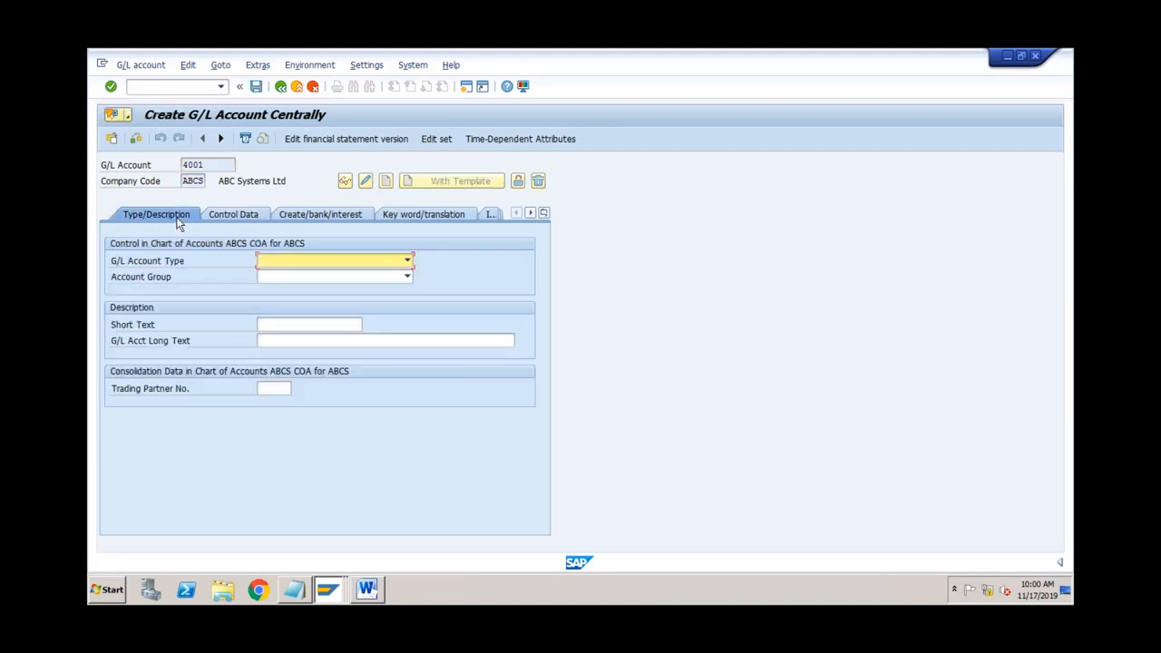
click(300, 260)
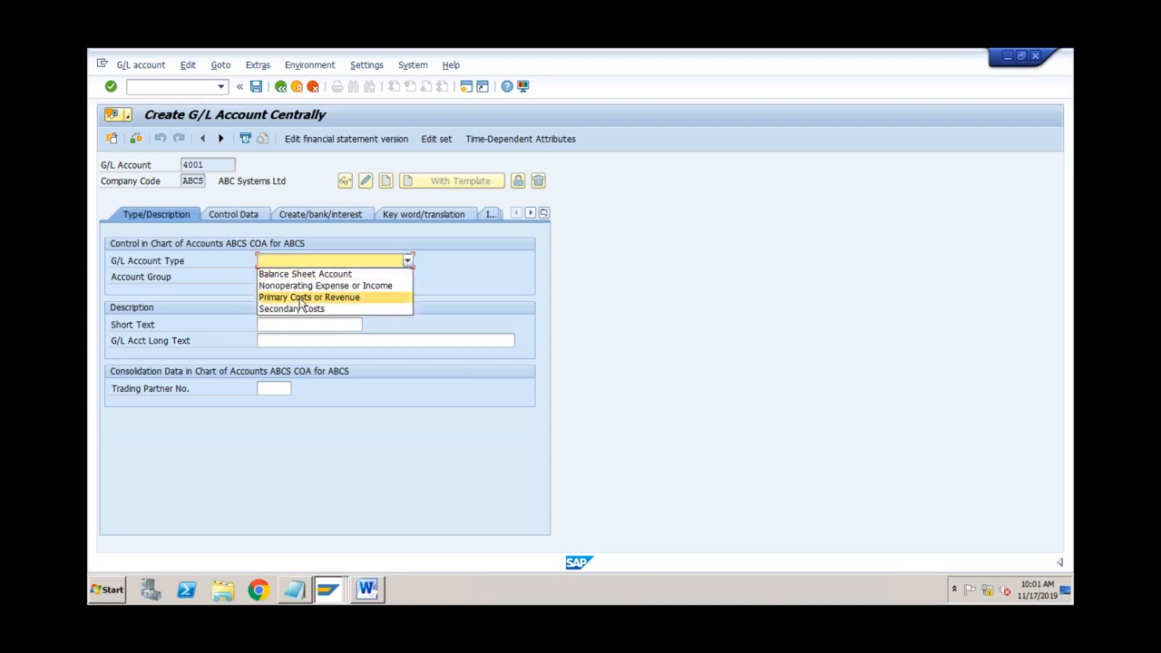
click(251, 214)
click(251, 214)
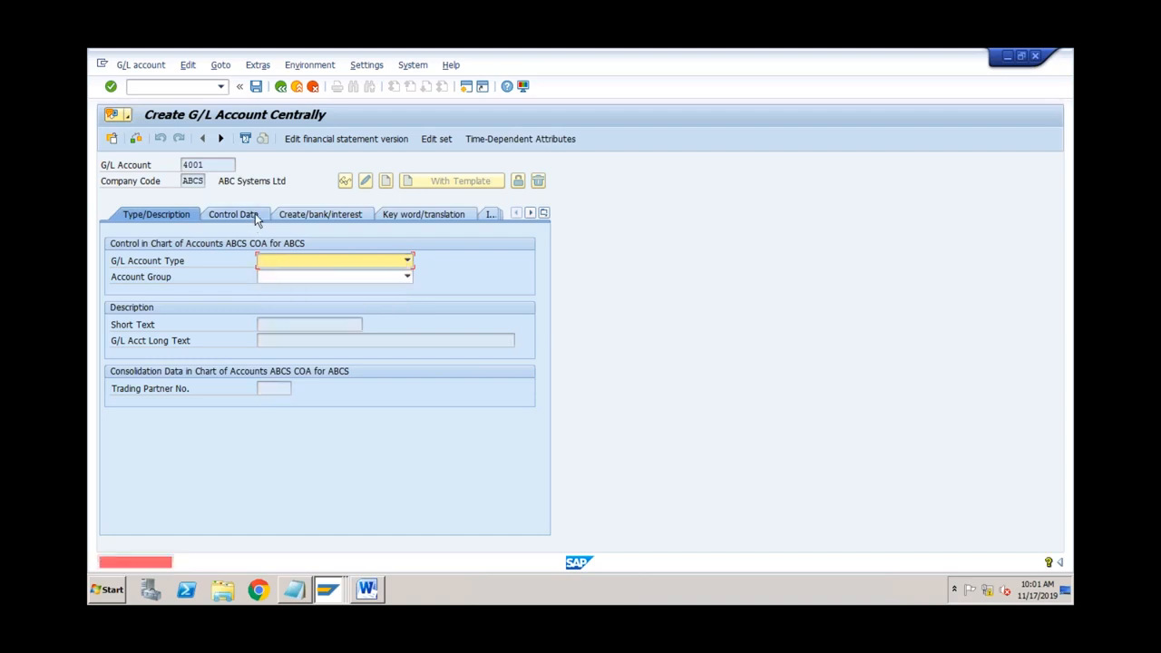
click(276, 263)
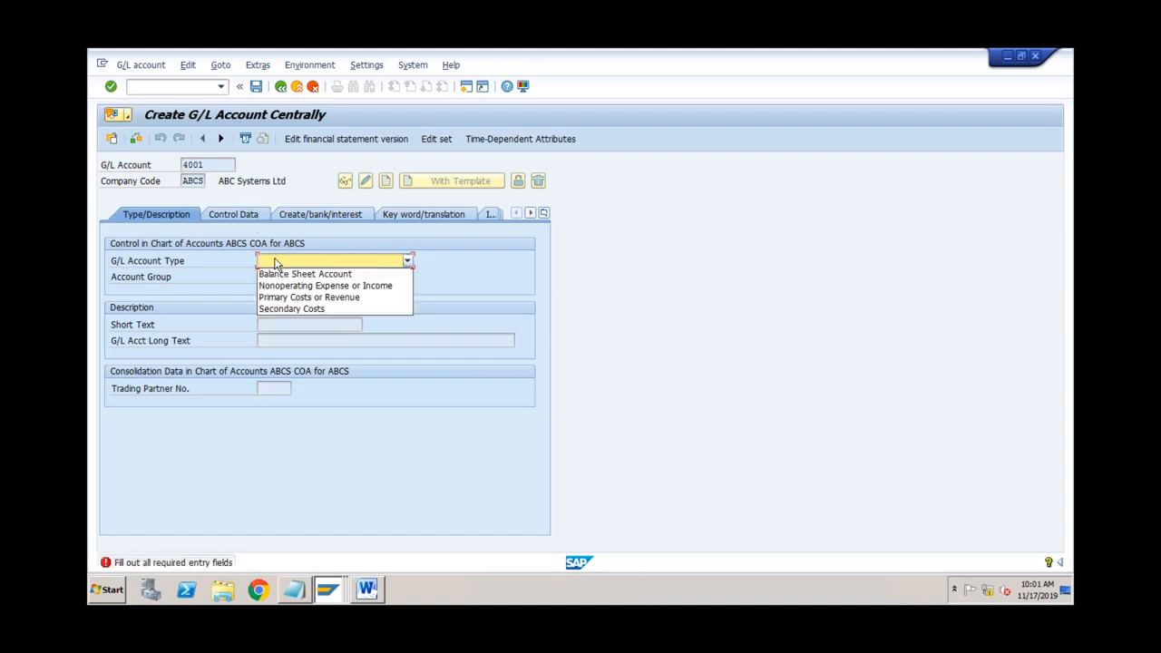
click(281, 296)
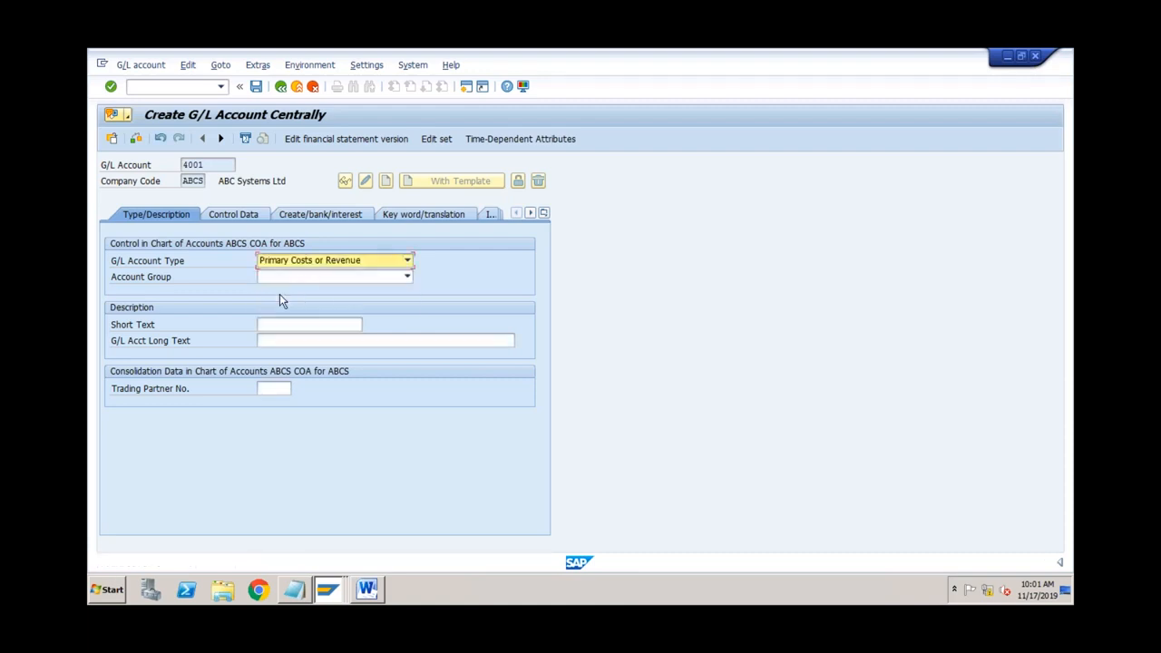
click(285, 280)
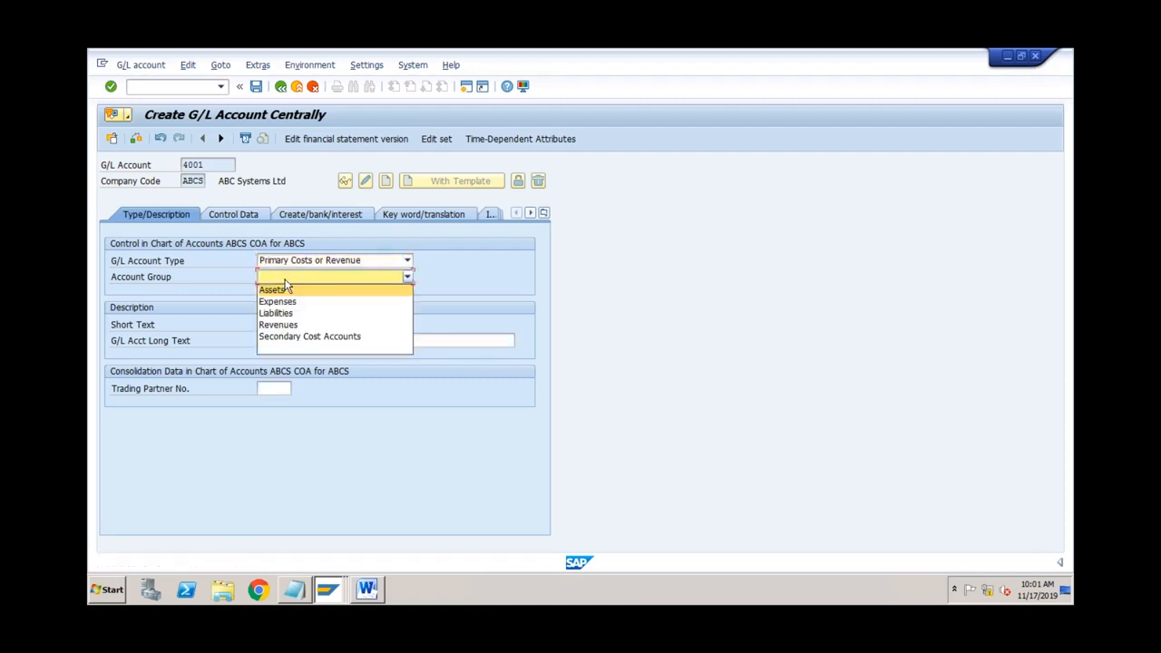
click(282, 303)
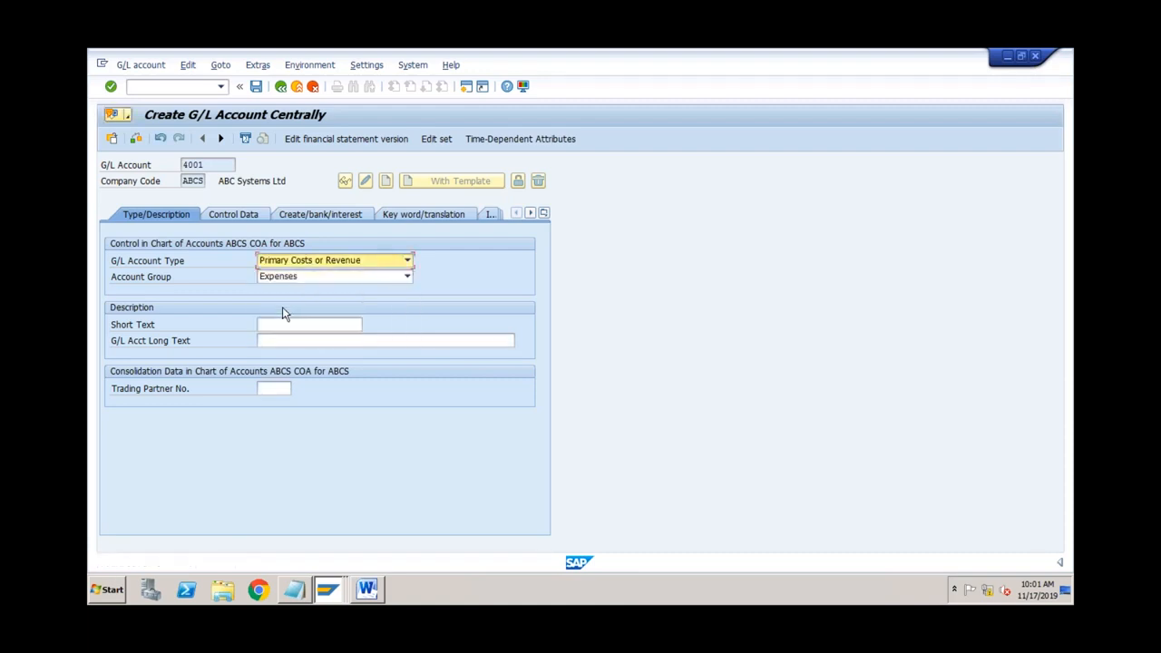
click(278, 325)
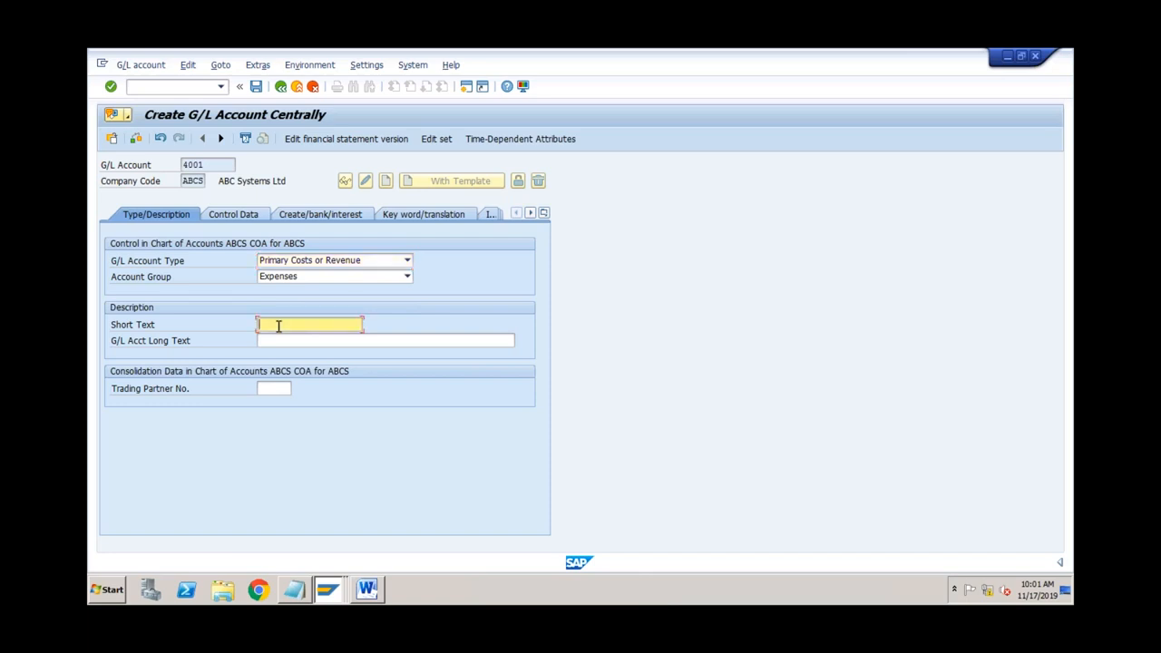
text(Salaries)
click(252, 220)
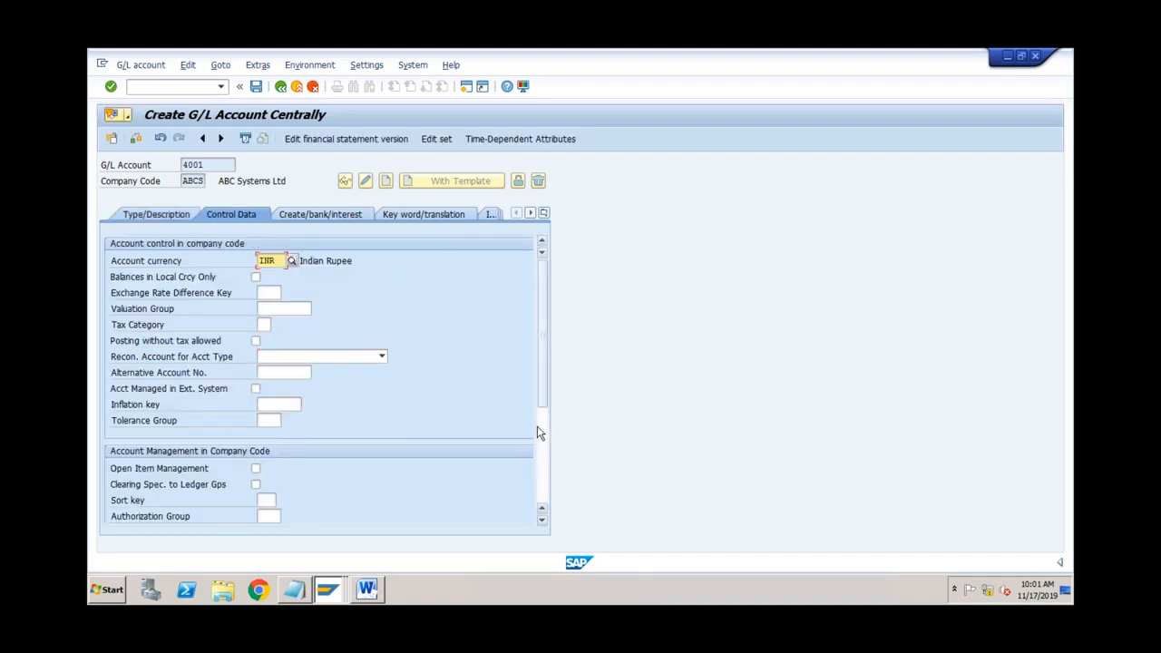
Step: Set account 4001's cost element category to 01, primary costs/cost-reducing revenues
click(541, 435)
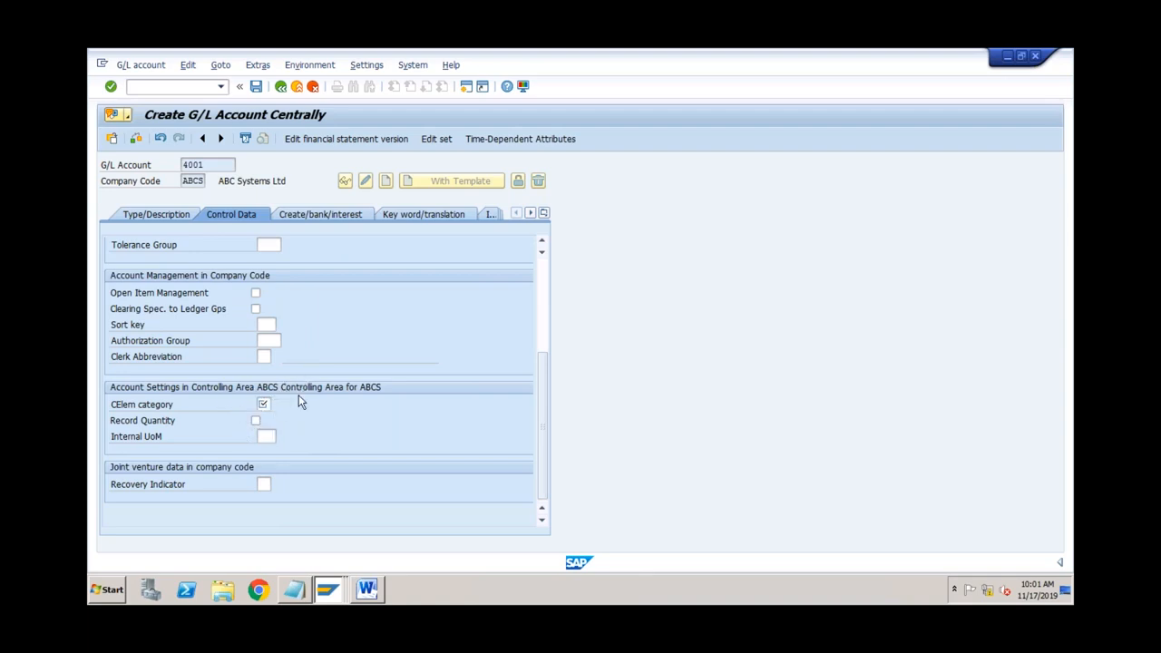
click(176, 218)
click(305, 262)
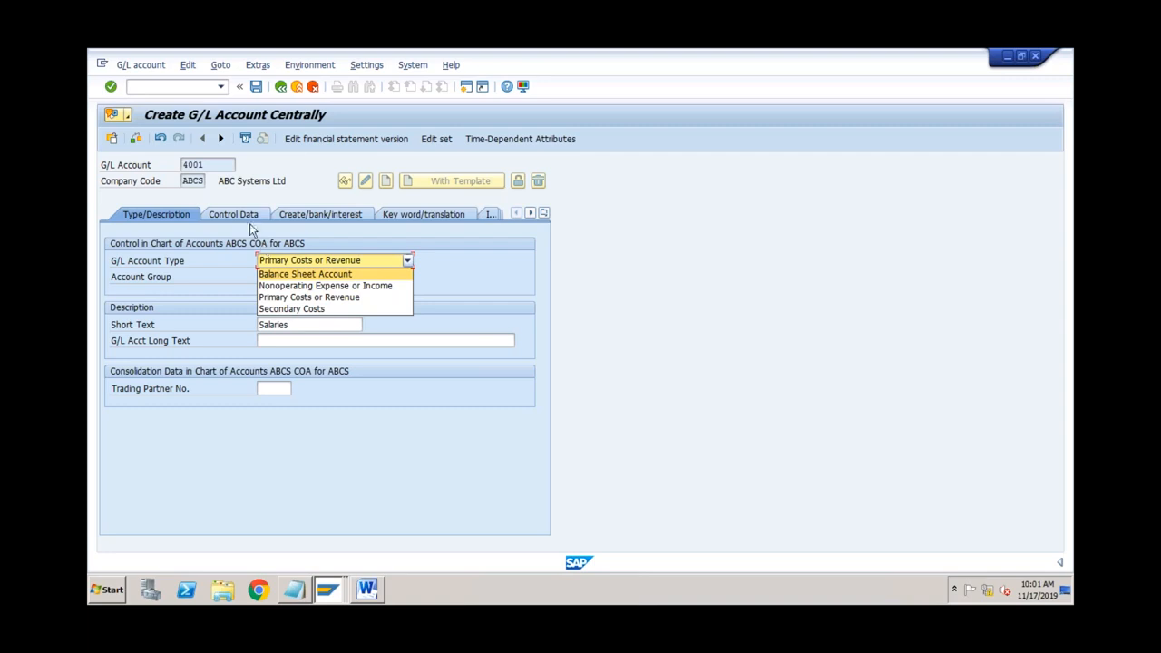
click(246, 218)
click(246, 218)
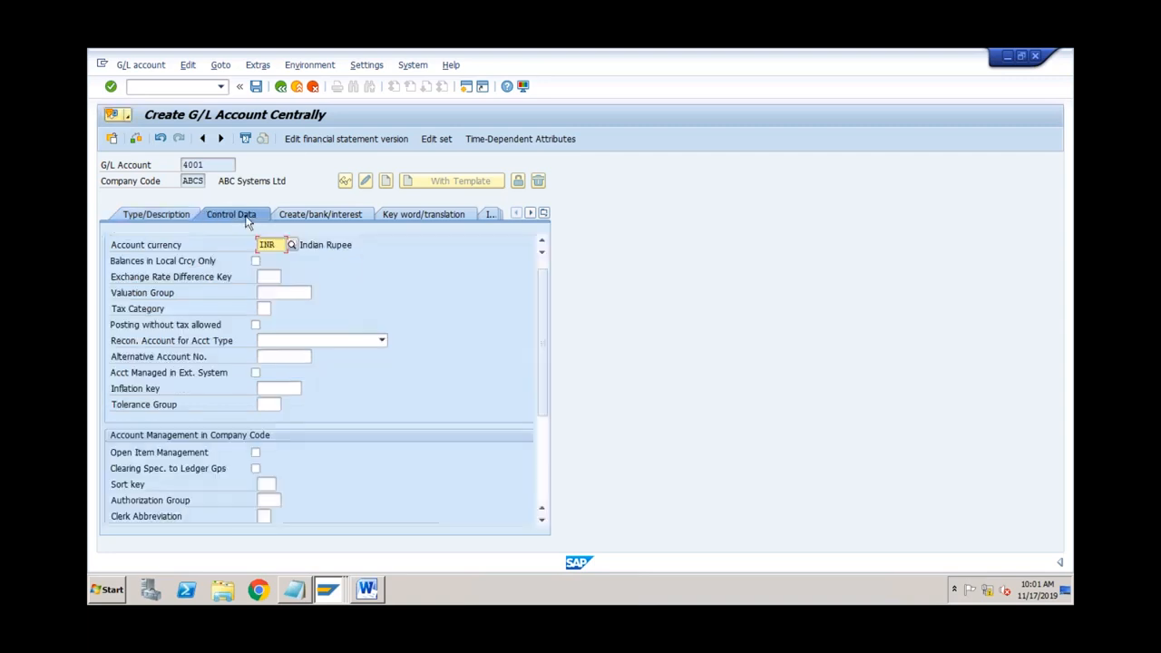
click(541, 440)
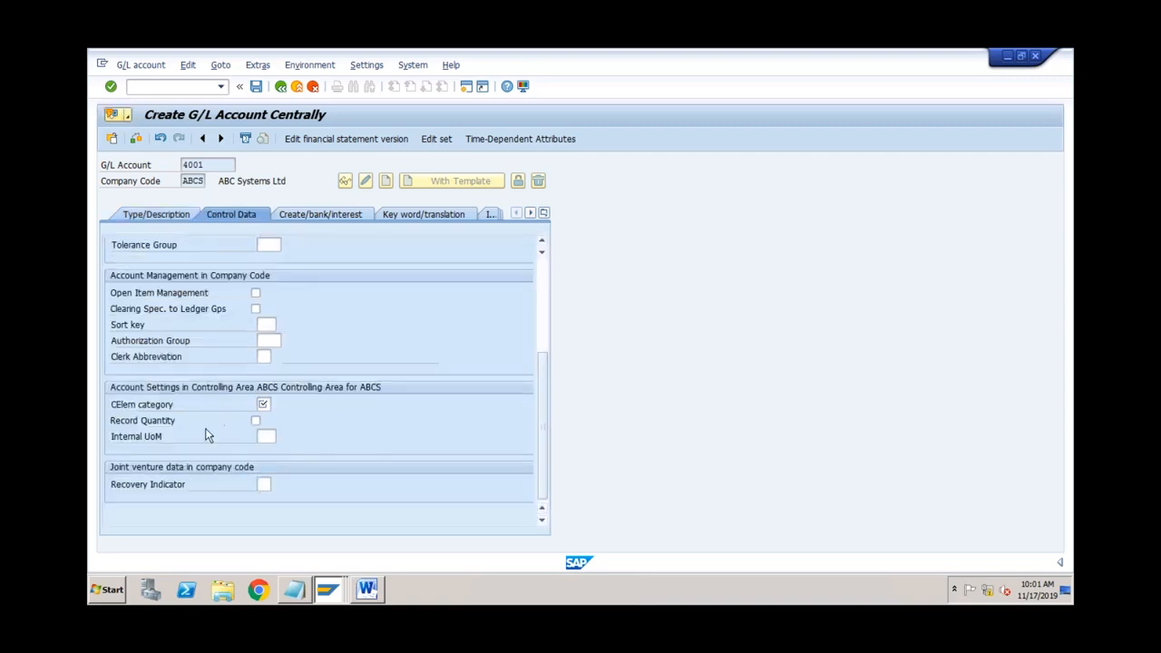
click(263, 406)
click(275, 404)
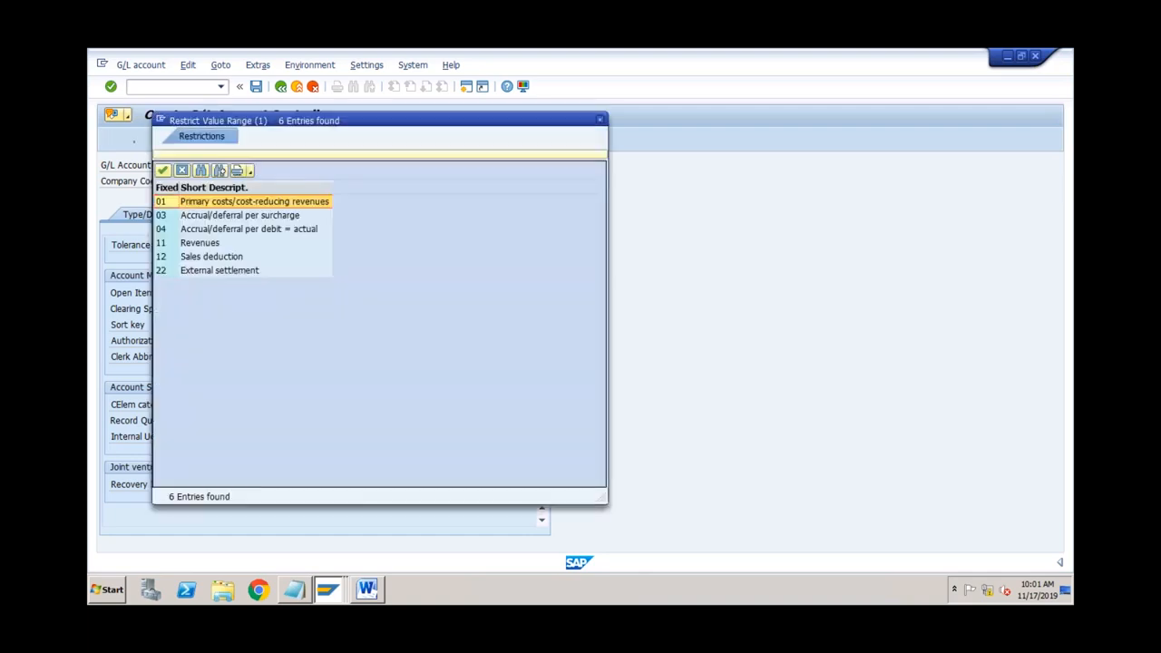
double_click(240, 198)
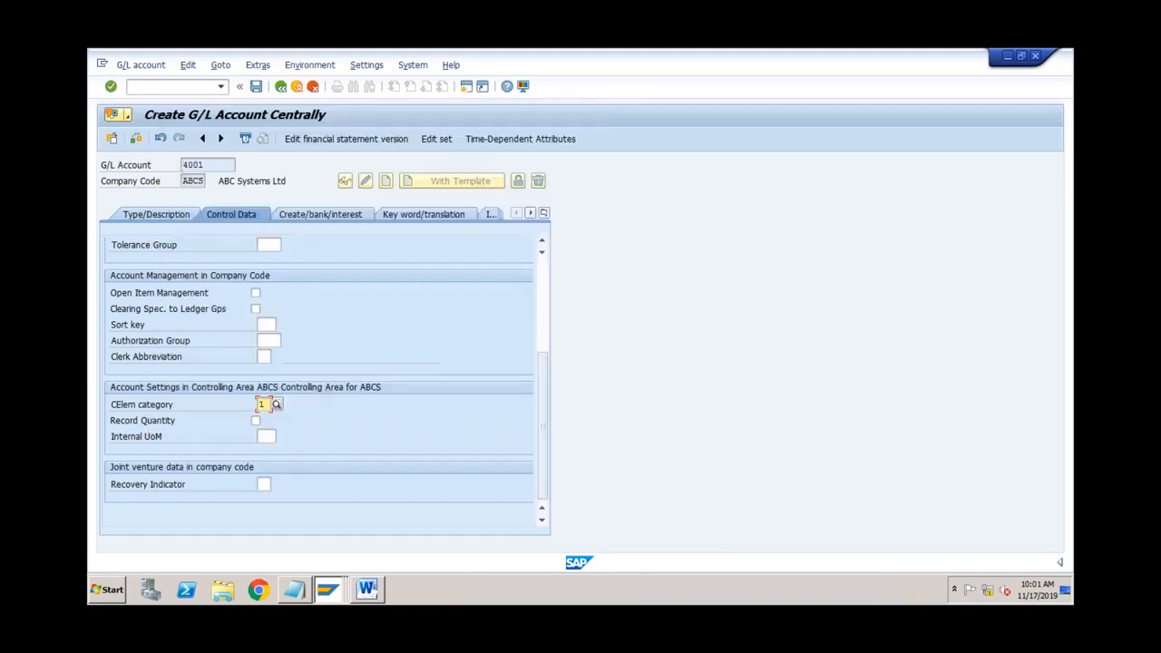
Step: Select field status group G004 Cost accounts and save account 4001
click(300, 213)
click(270, 261)
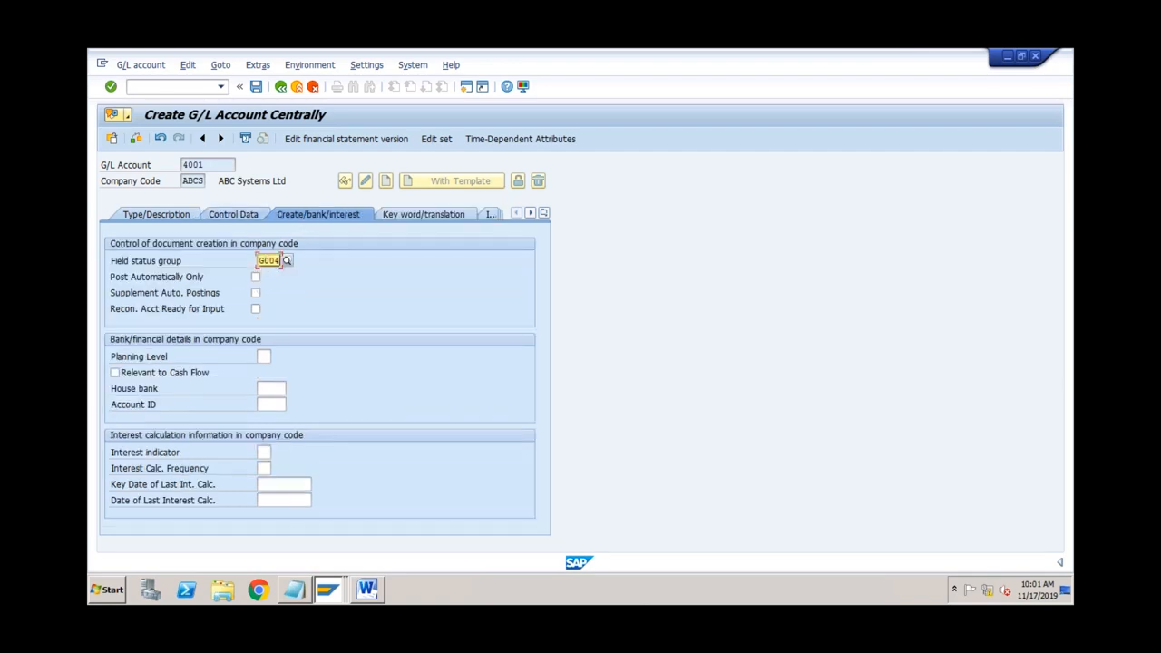
click(256, 87)
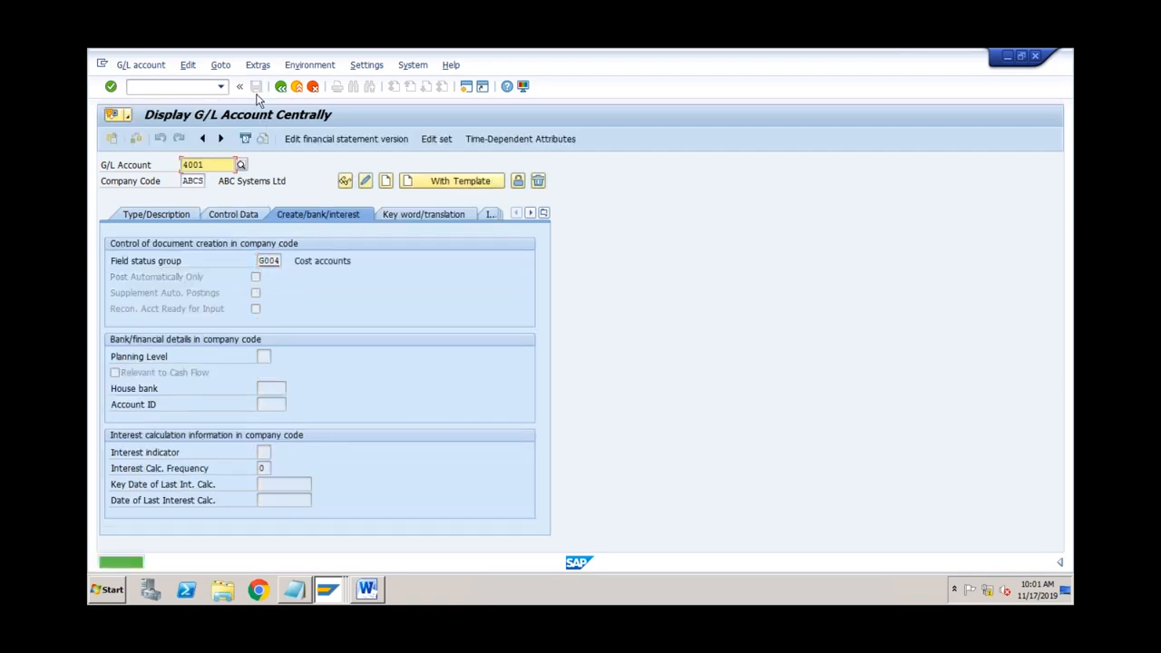
Step: Change the account number from 4001 to 4002 and start creating the new account
click(177, 218)
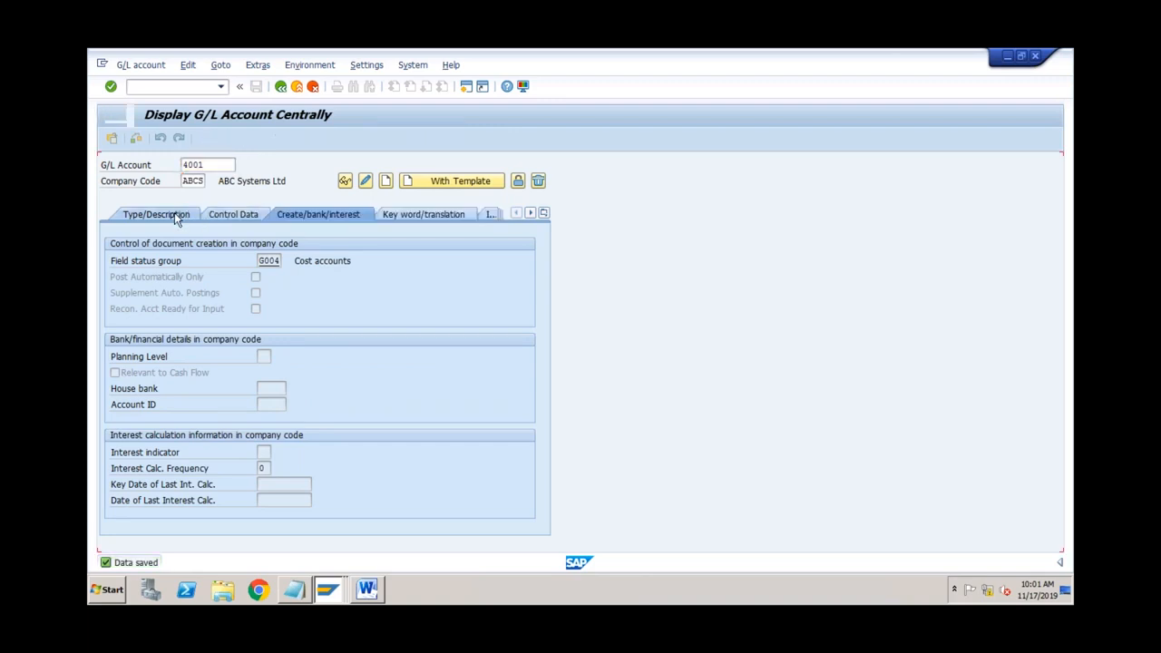
click(217, 164)
key(BackSpace)
text(2)
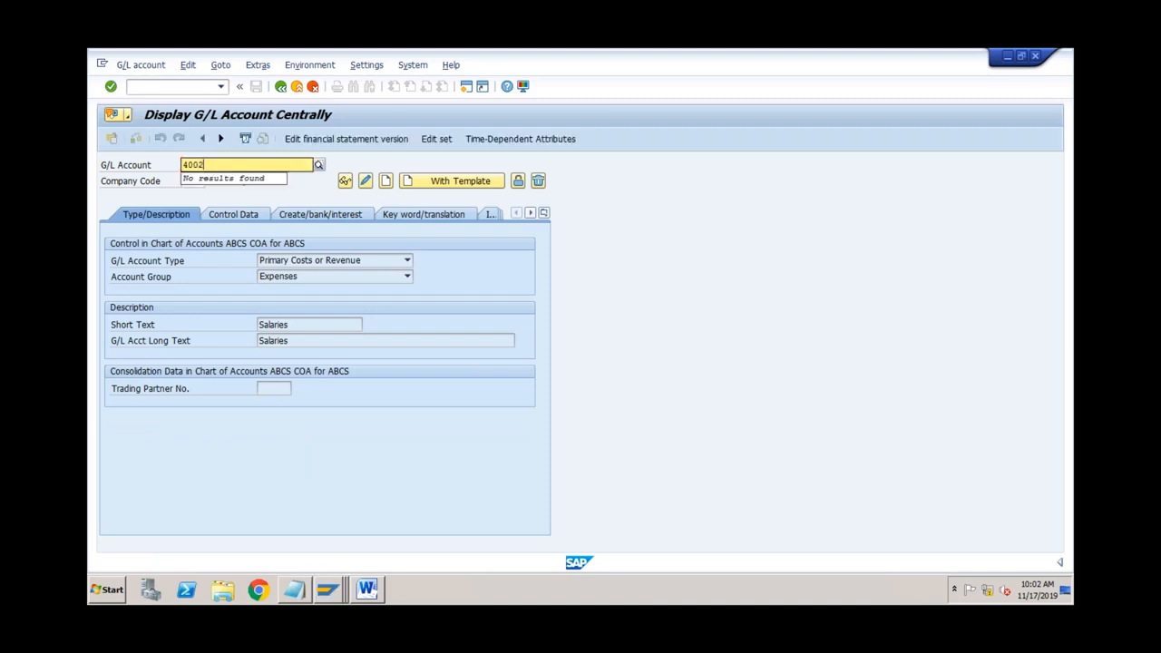
key(Return)
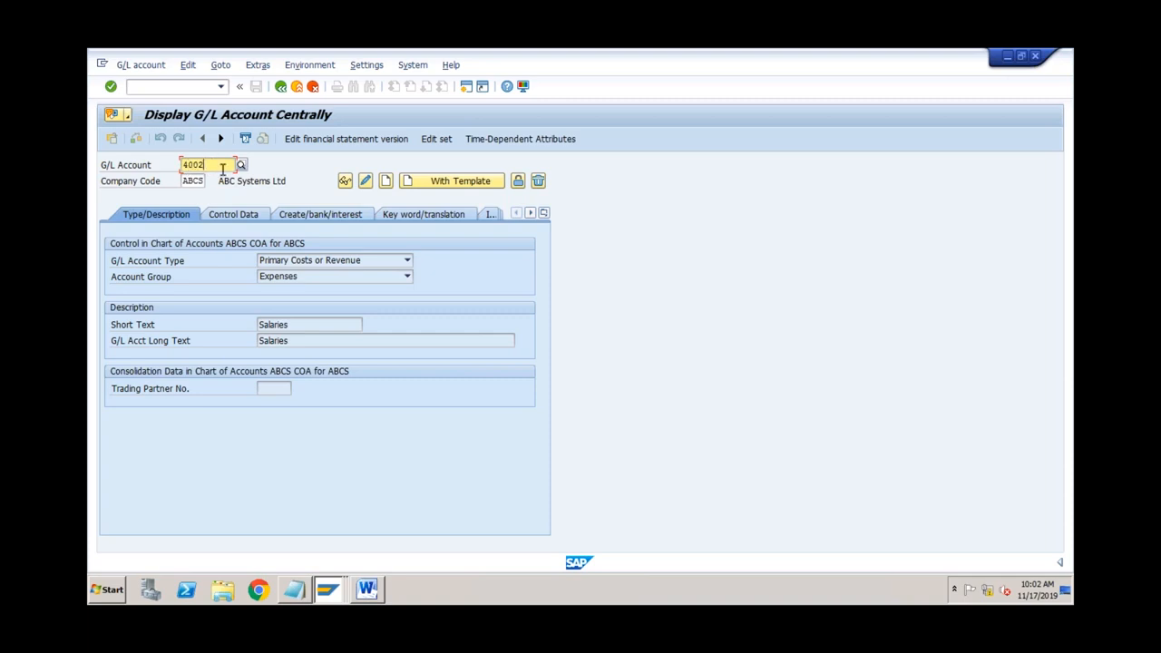
click(387, 181)
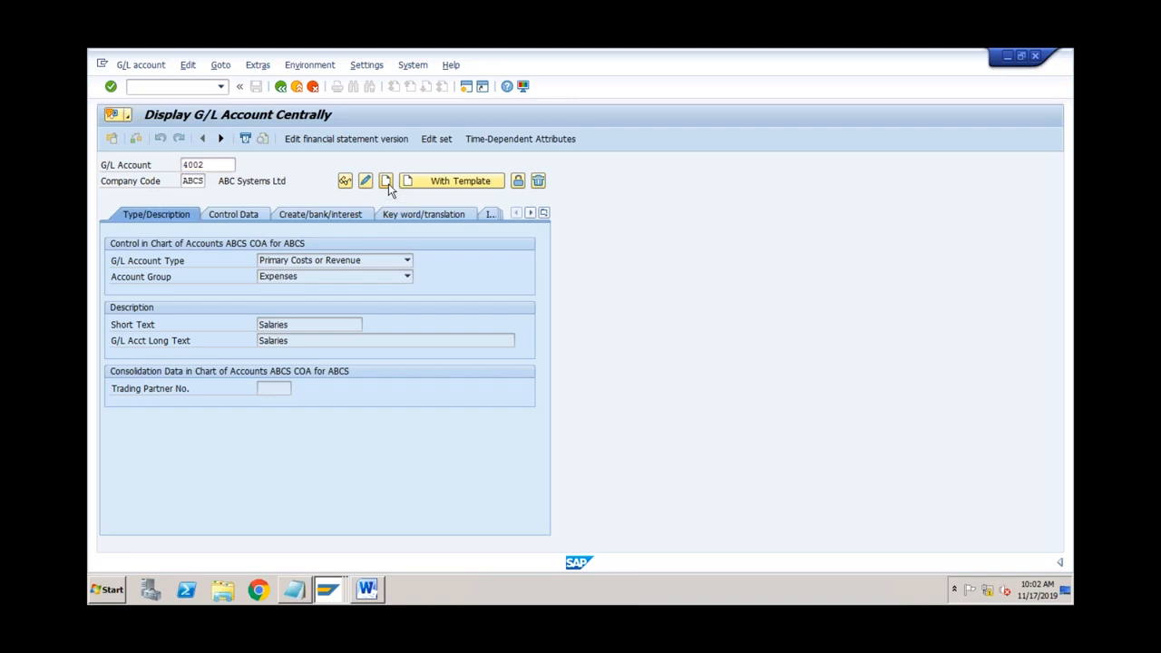
Step: Make account 4002 a Nonoperating Expense or Income account in group Expenses with short text 'COGS'
click(397, 265)
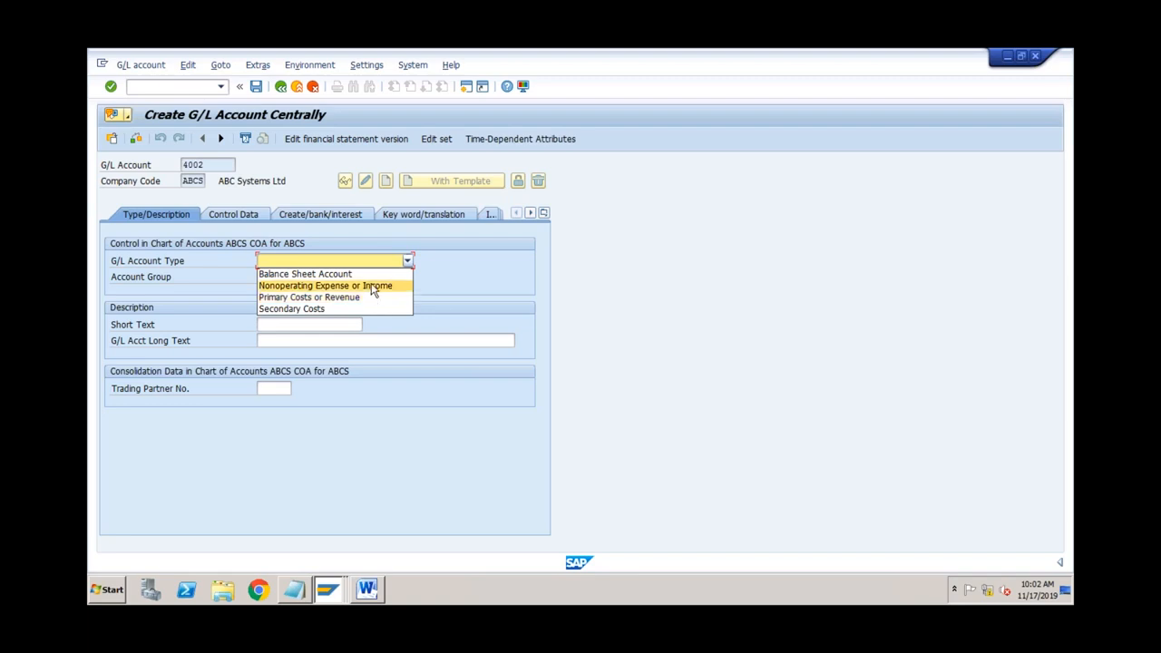
click(373, 287)
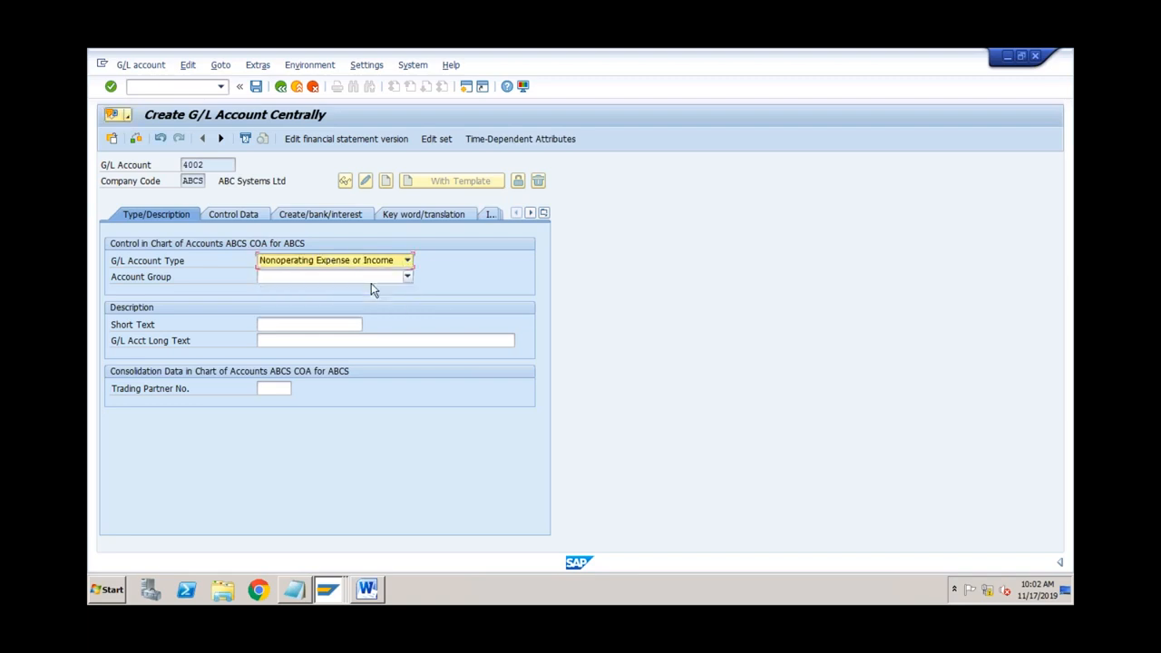
click(352, 278)
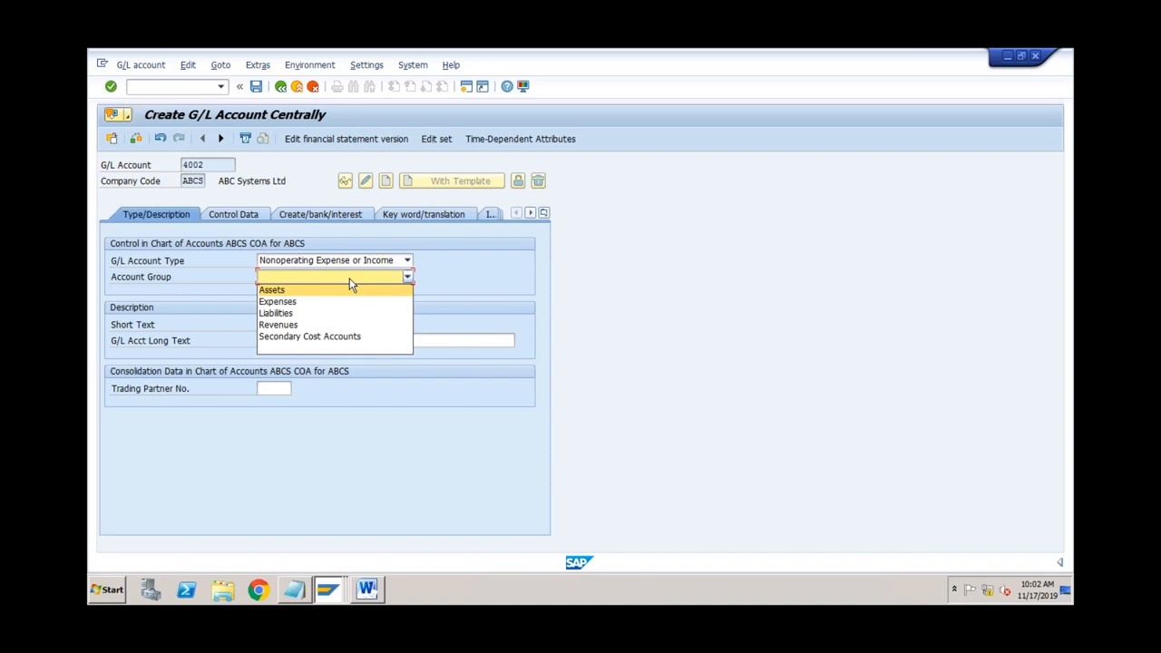
click(309, 301)
click(284, 329)
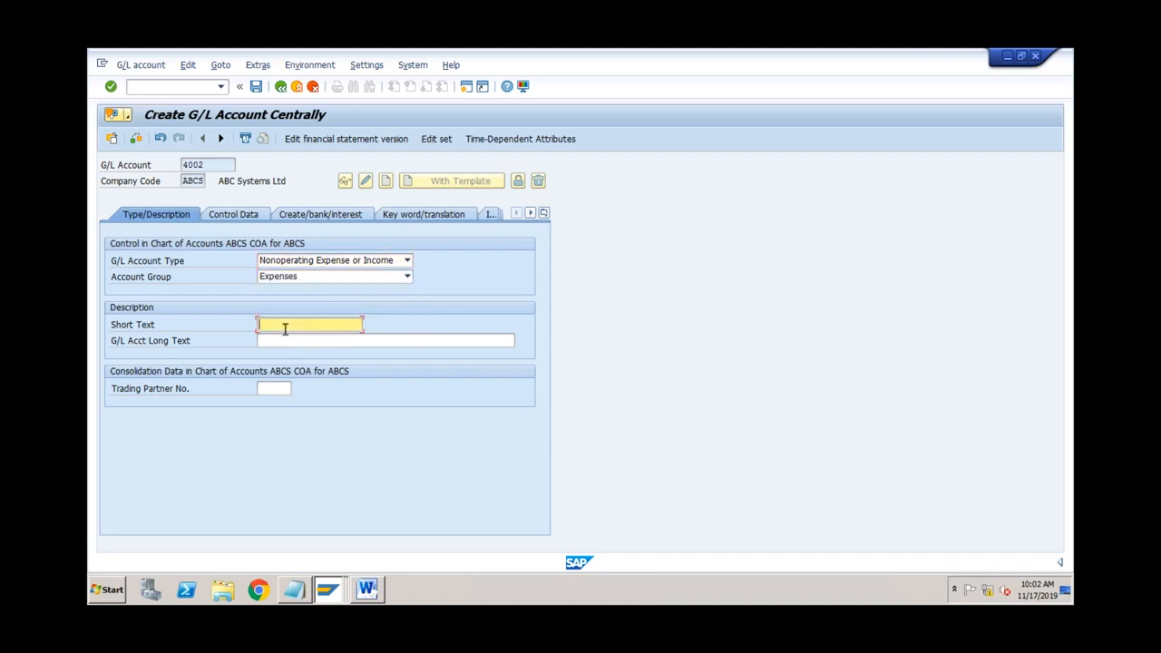
text(COGS)
click(255, 220)
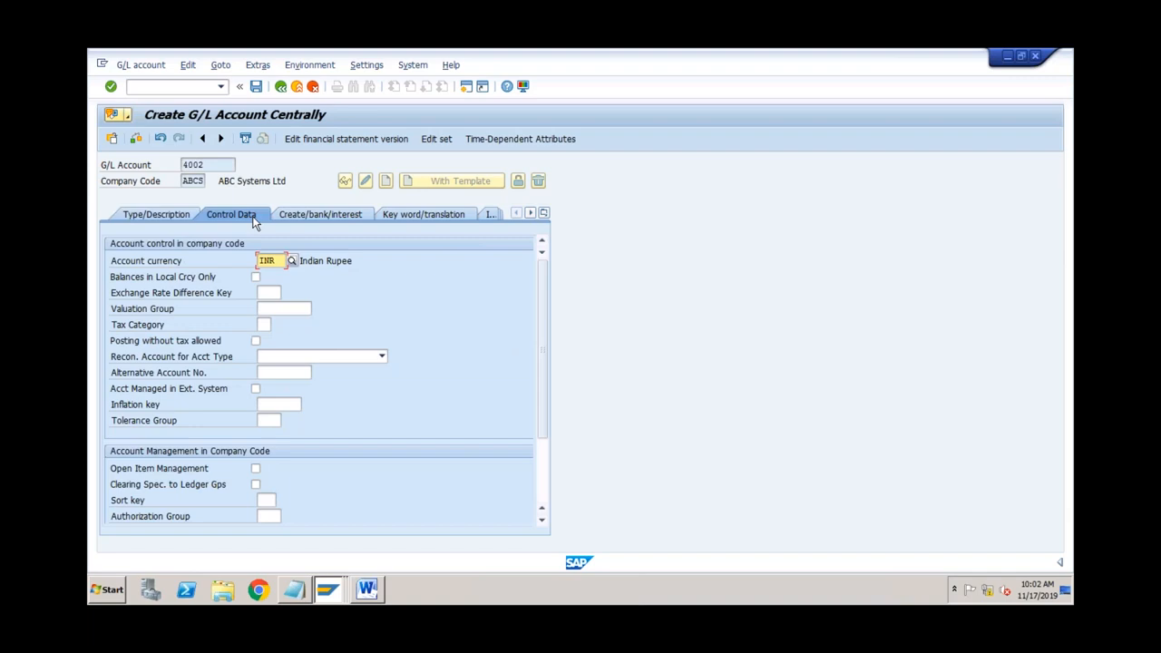
scroll(544, 455, down, 2)
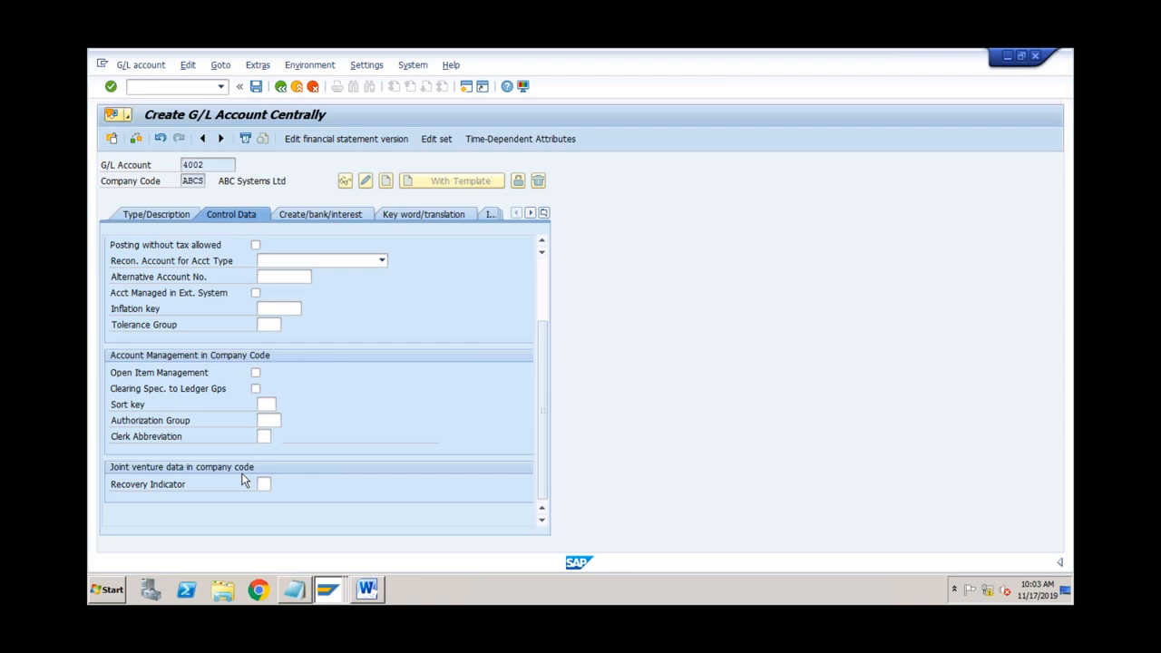
click(156, 214)
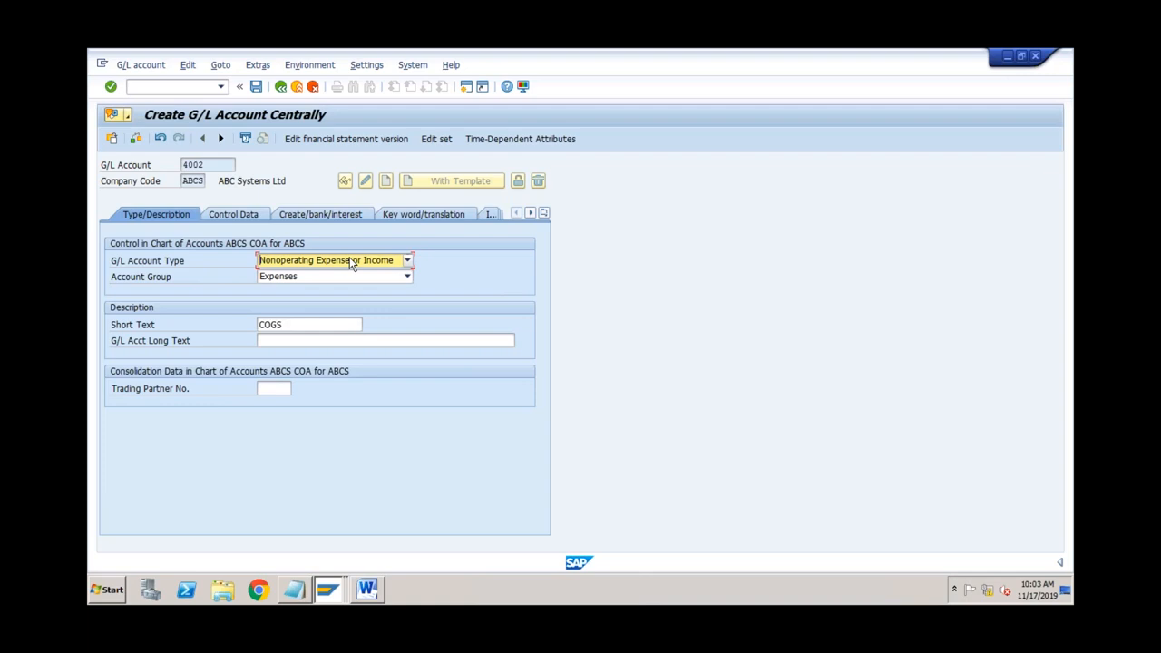
click(252, 218)
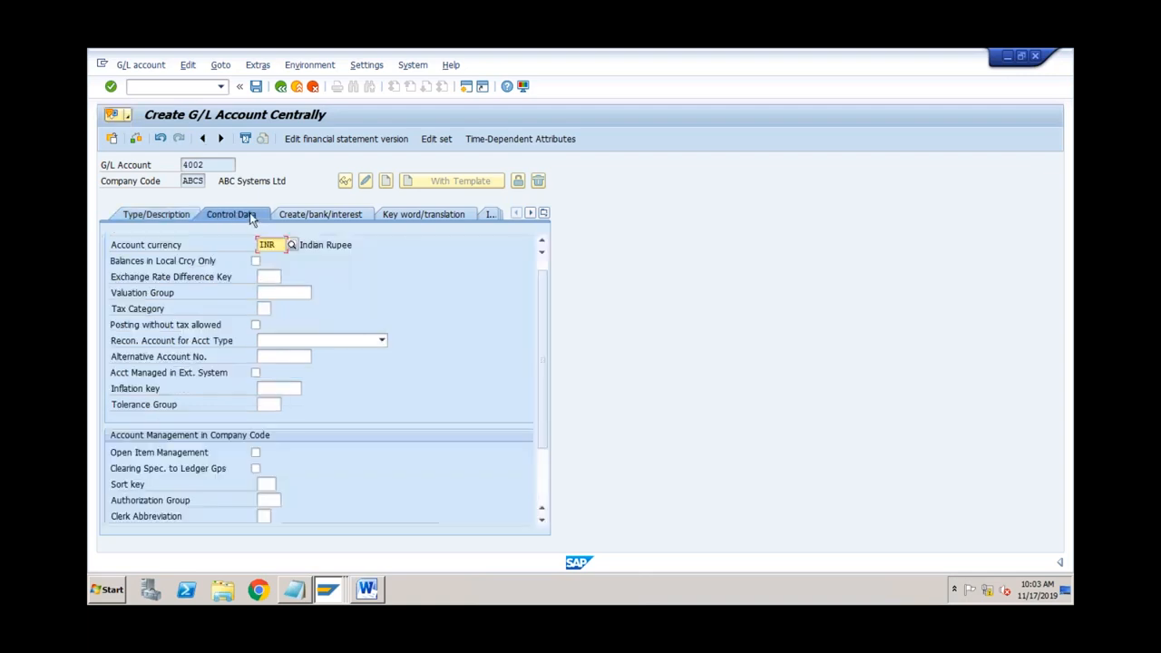
click(542, 476)
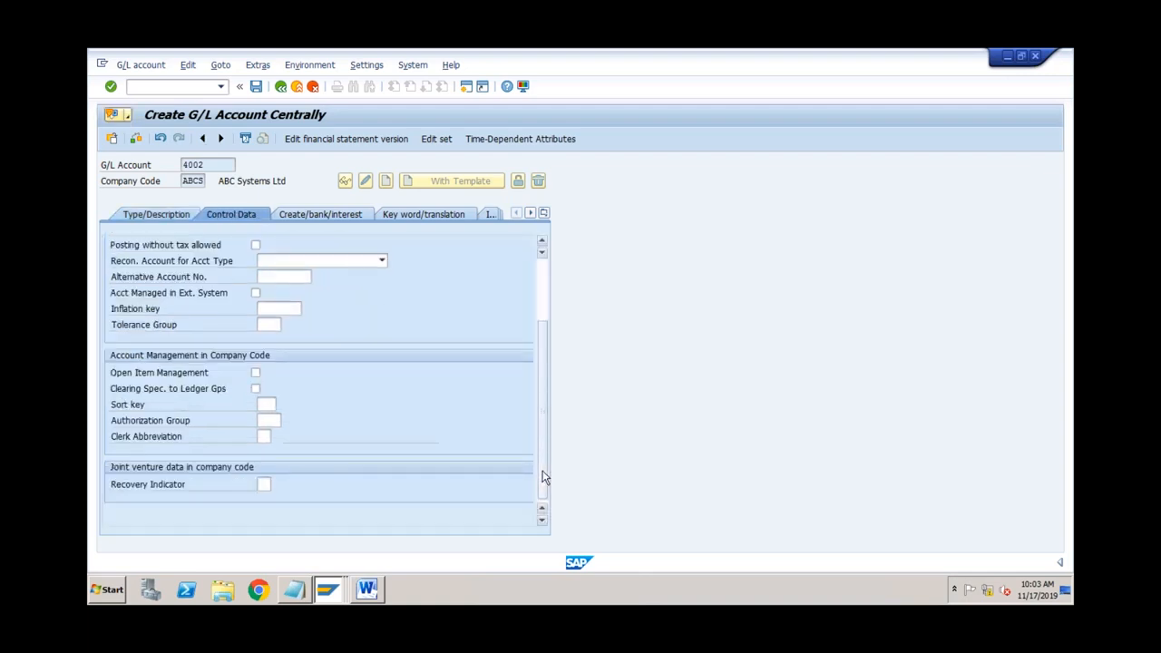
click(186, 221)
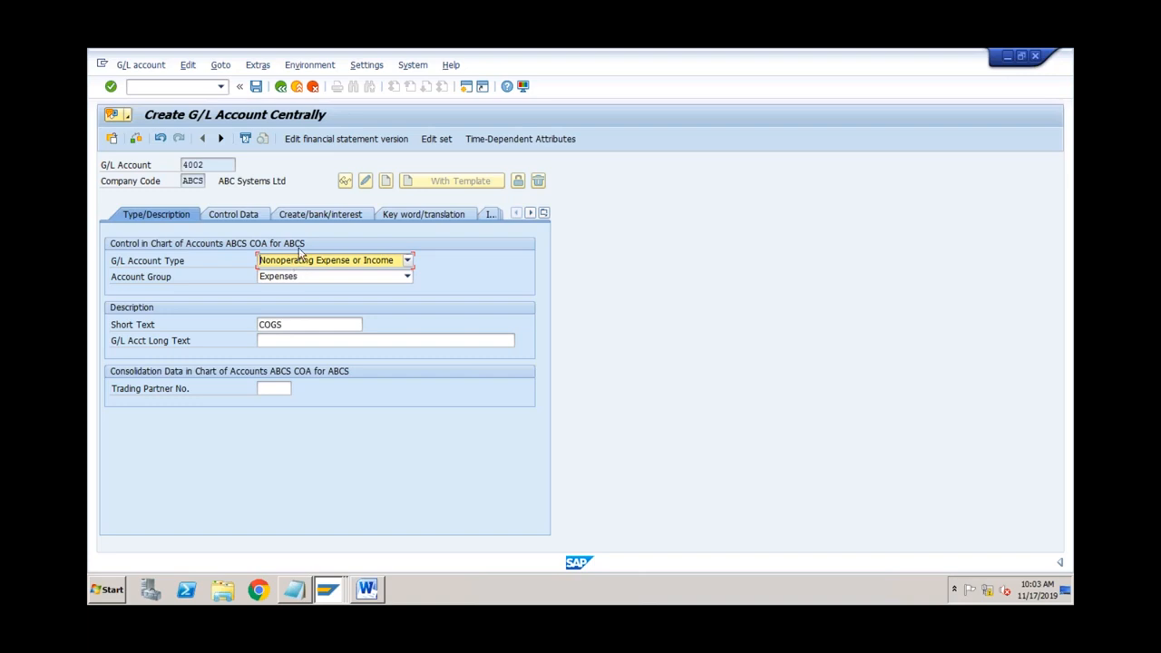
Step: Assign field status group G004 Cost accounts and save account 4002
click(311, 214)
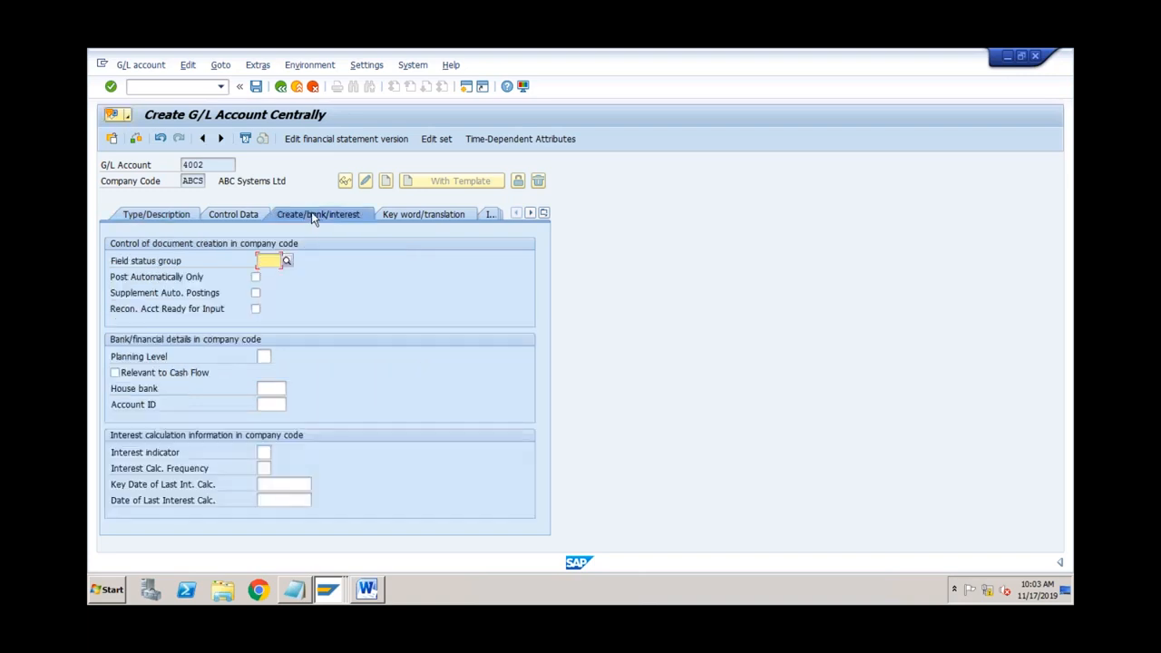
click(286, 261)
double_click(298, 287)
click(256, 86)
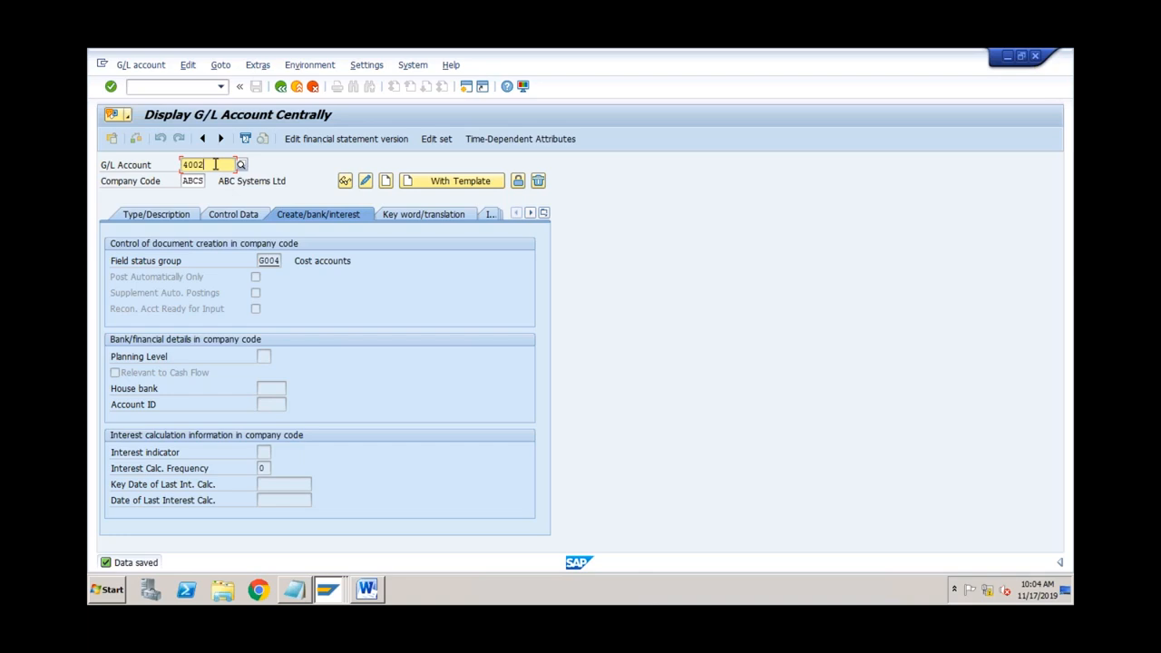
click(194, 90)
Step: Return to Easy Access with /n, run KA06, and start creating account 9001
text(/n)
key(Return)
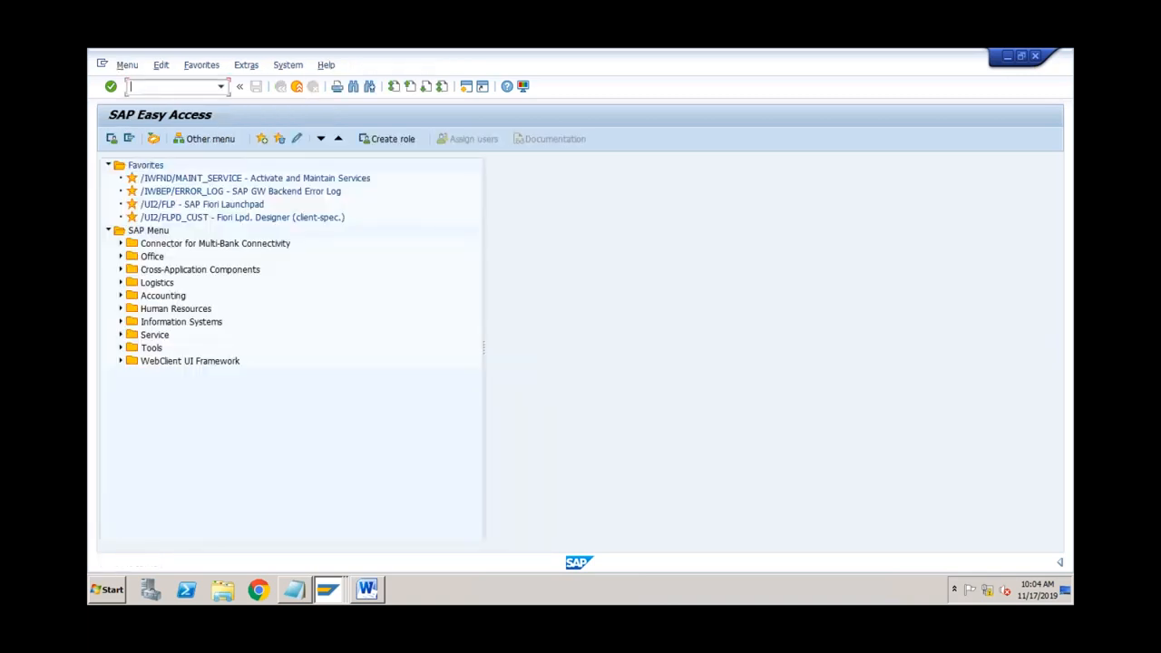
text(ka06)
key(Return)
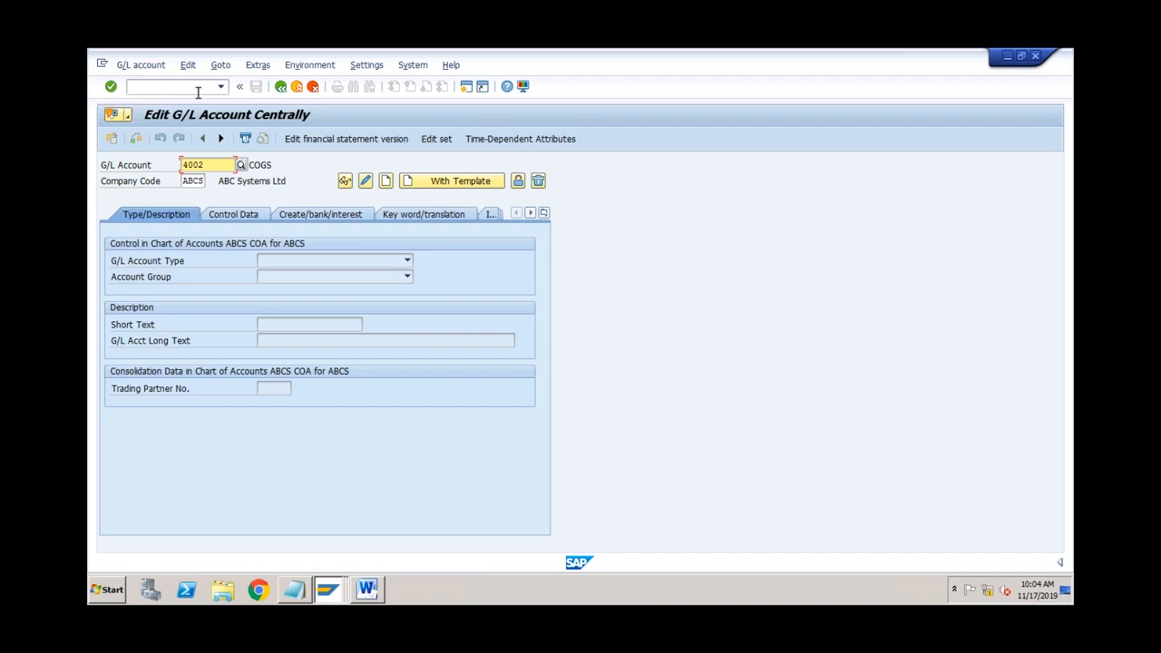
key(BackSpace)
key(BackSpace)
key(BackSpace)
key(BackSpace)
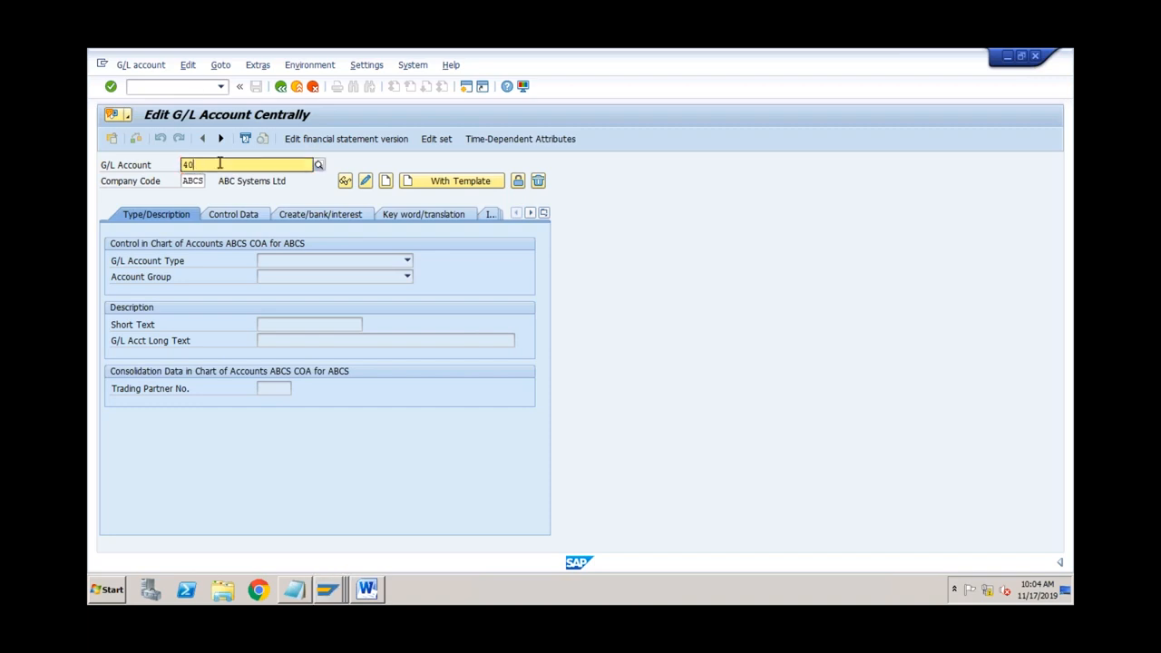
text(9001)
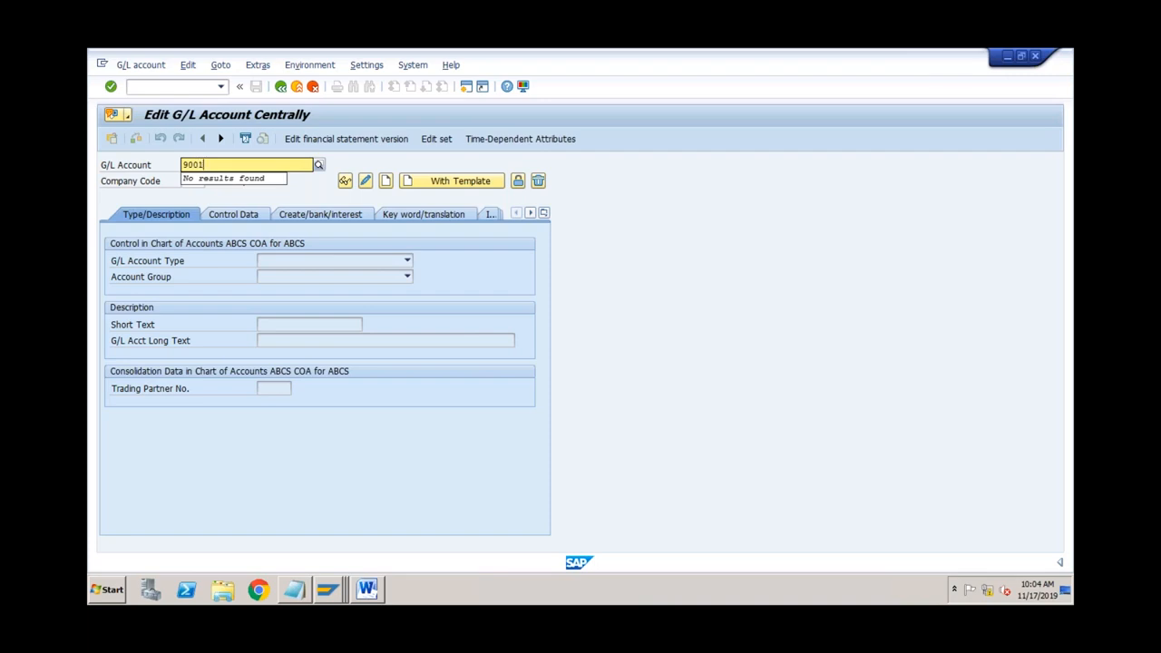
key(Return)
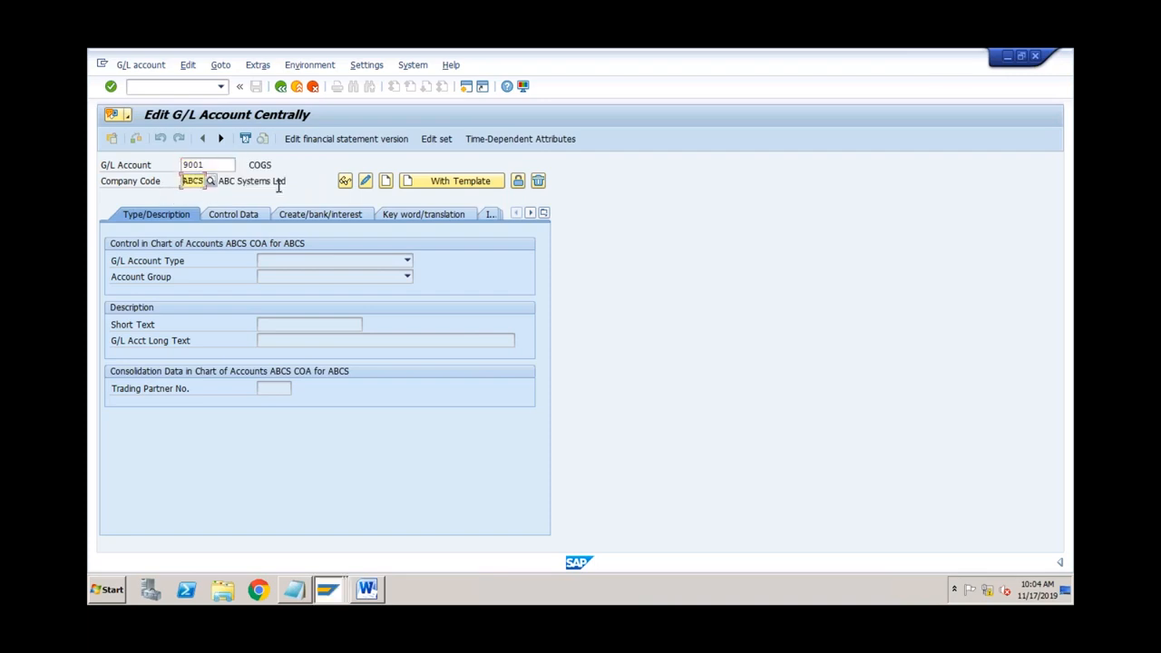
click(386, 182)
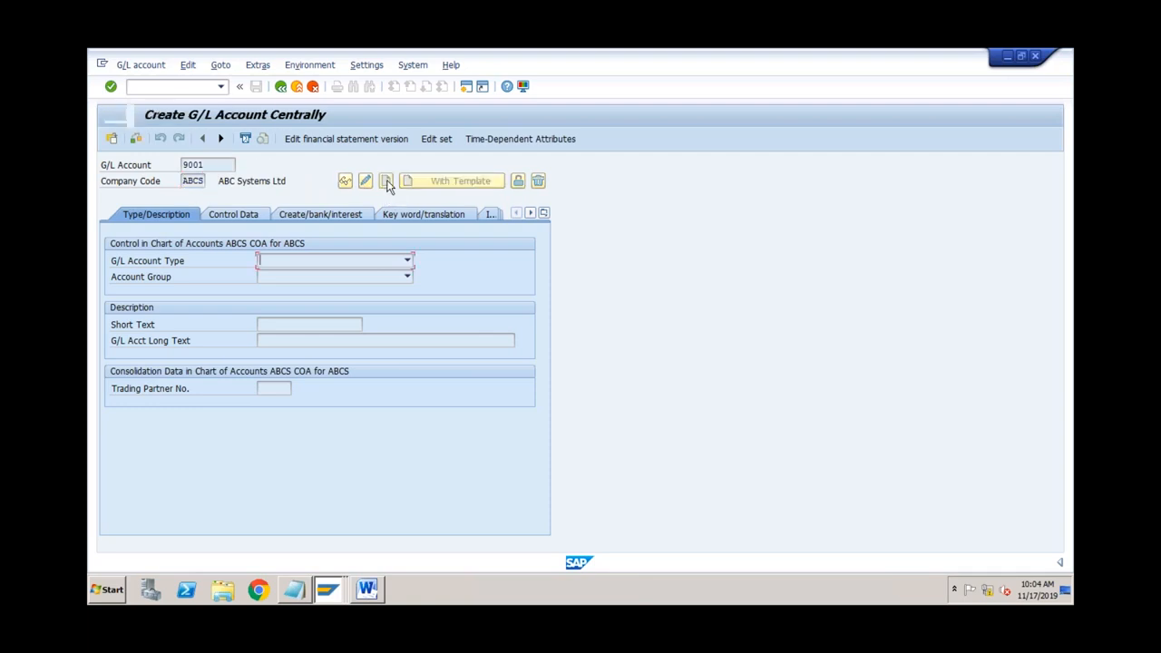
Step: Set account 9001's type to Secondary Costs and its group to Secondary Cost Accounts
click(380, 263)
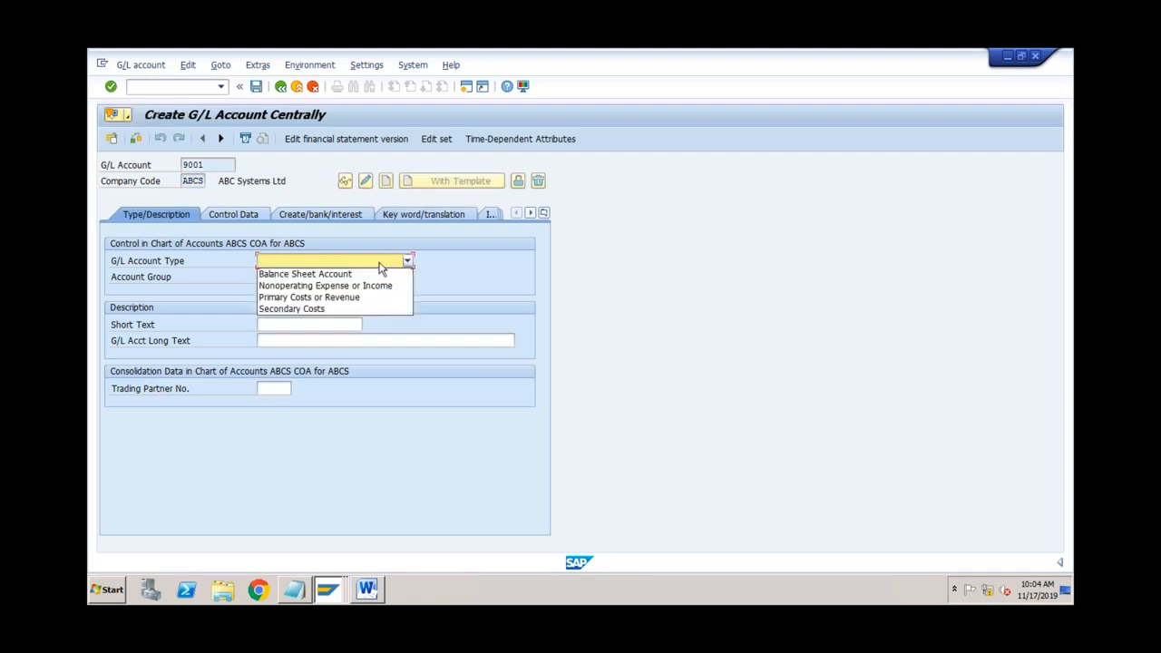
click(341, 308)
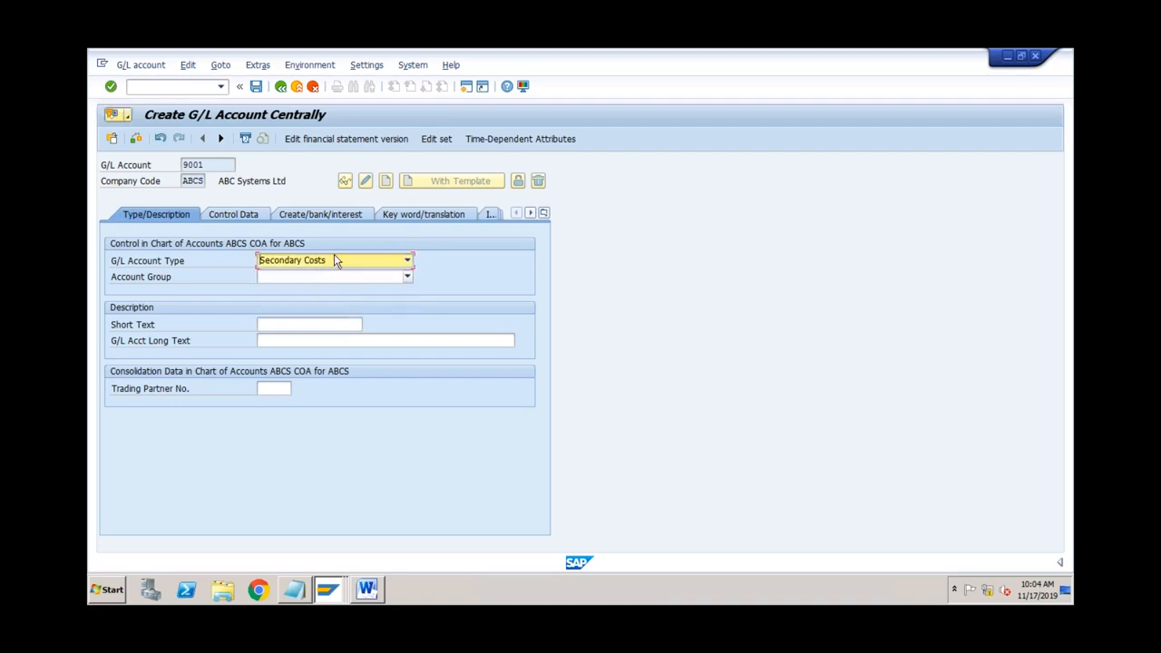
click(326, 276)
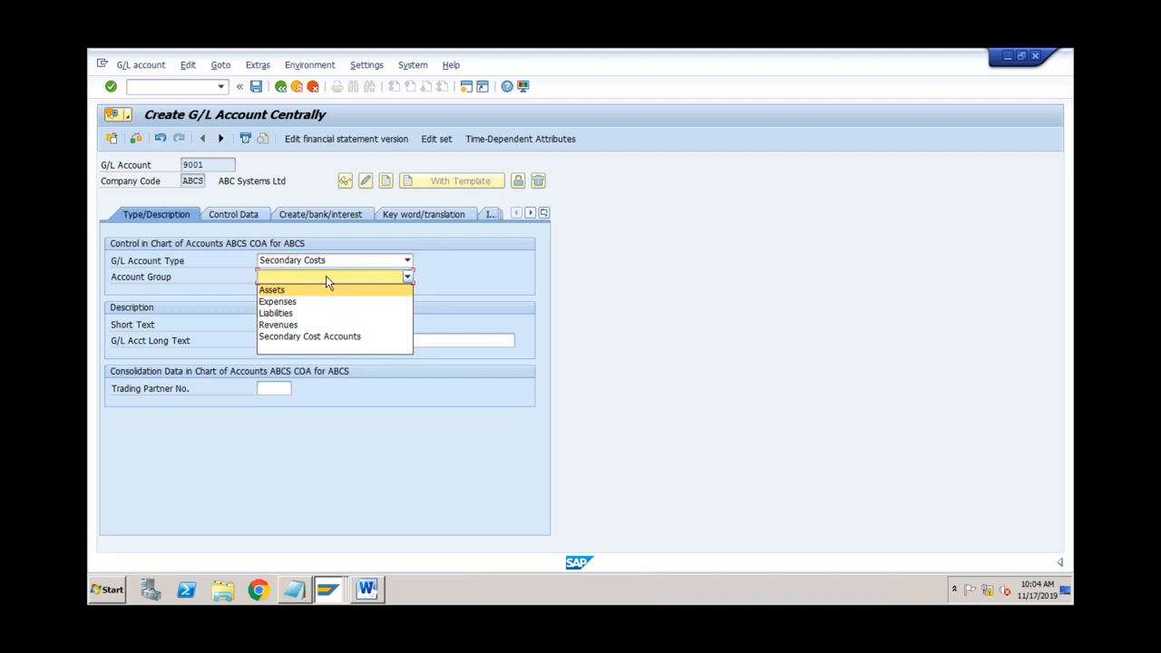
click(316, 337)
click(243, 216)
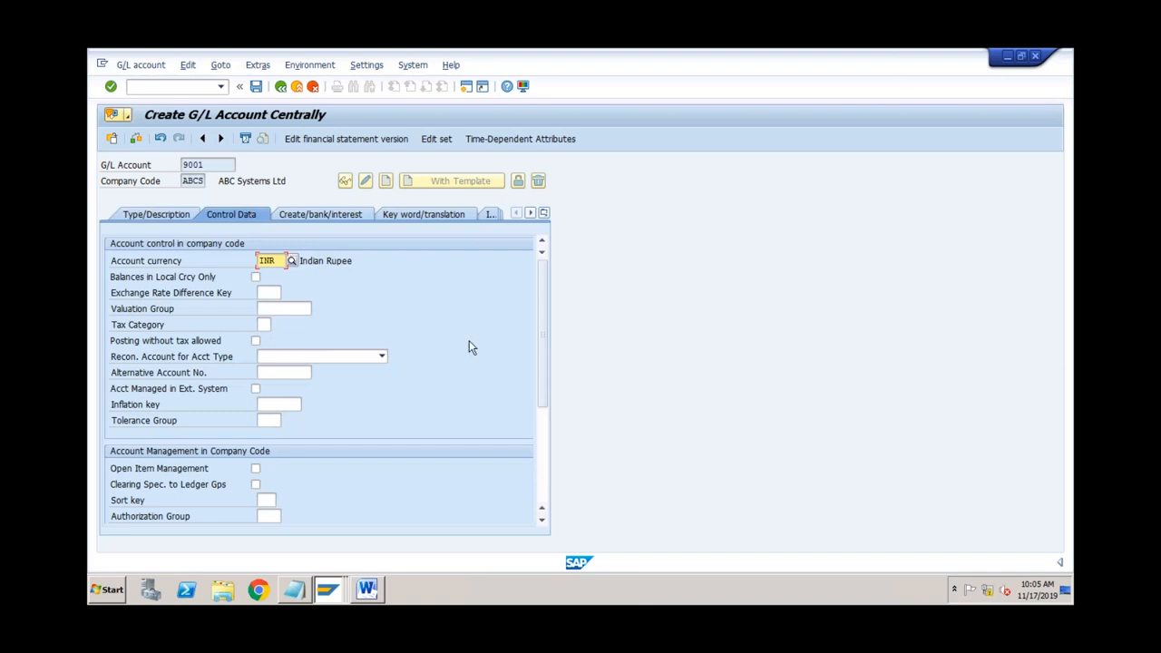
Step: Give account 9001 cost element category 21, Internal settlement
click(542, 422)
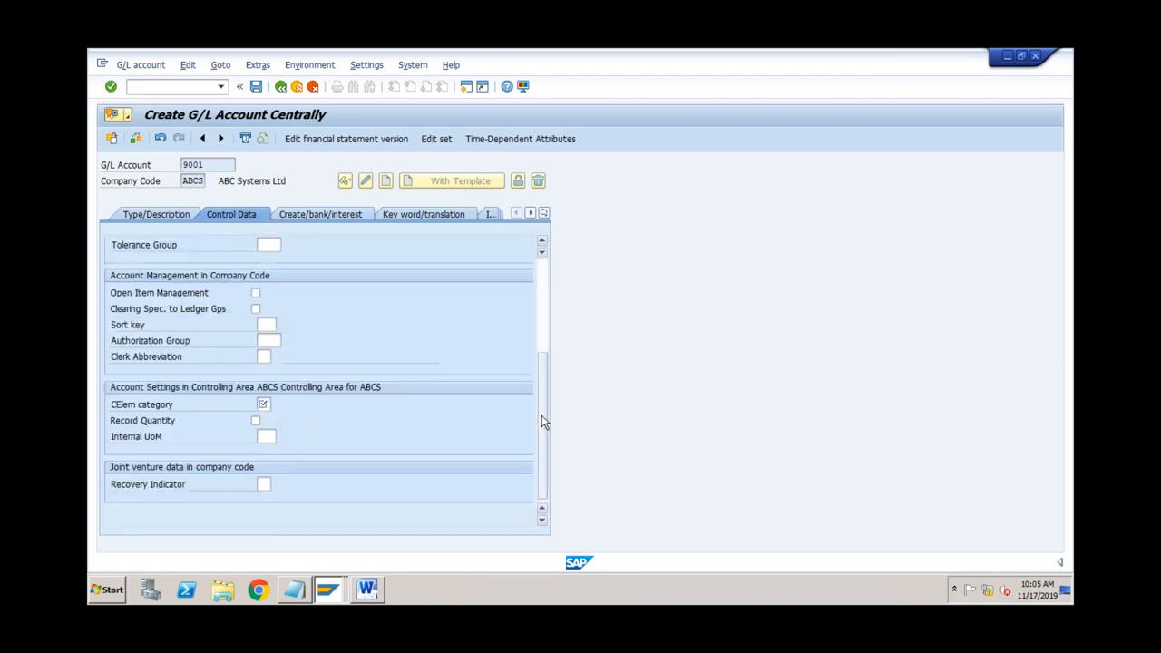
click(263, 405)
click(263, 405)
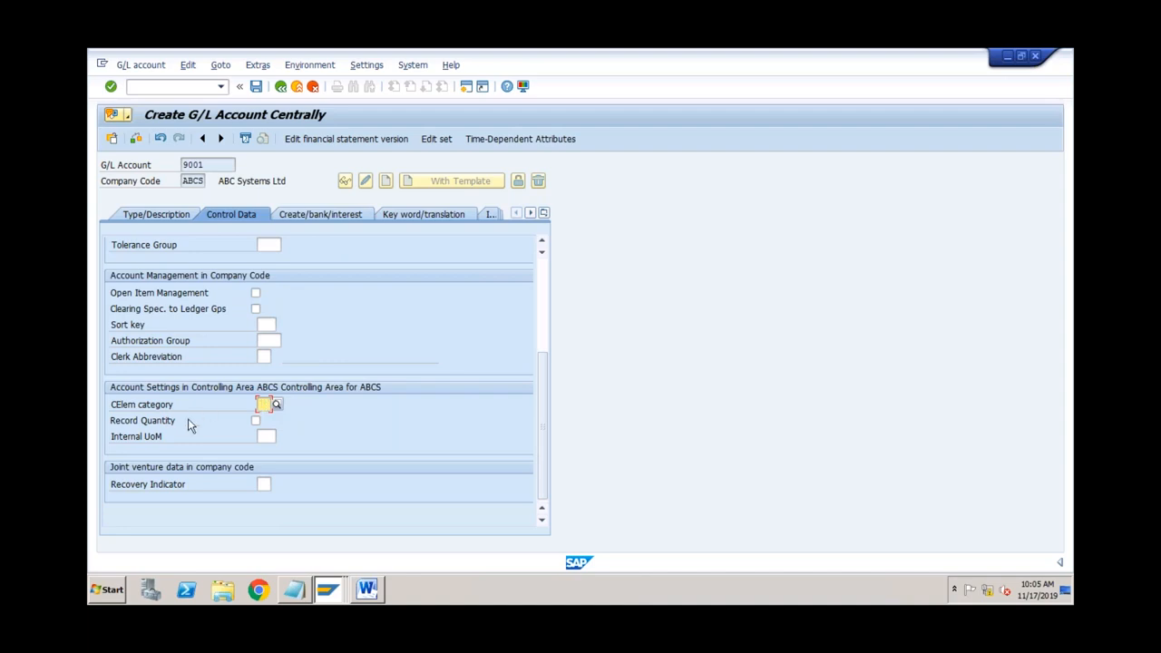
click(277, 405)
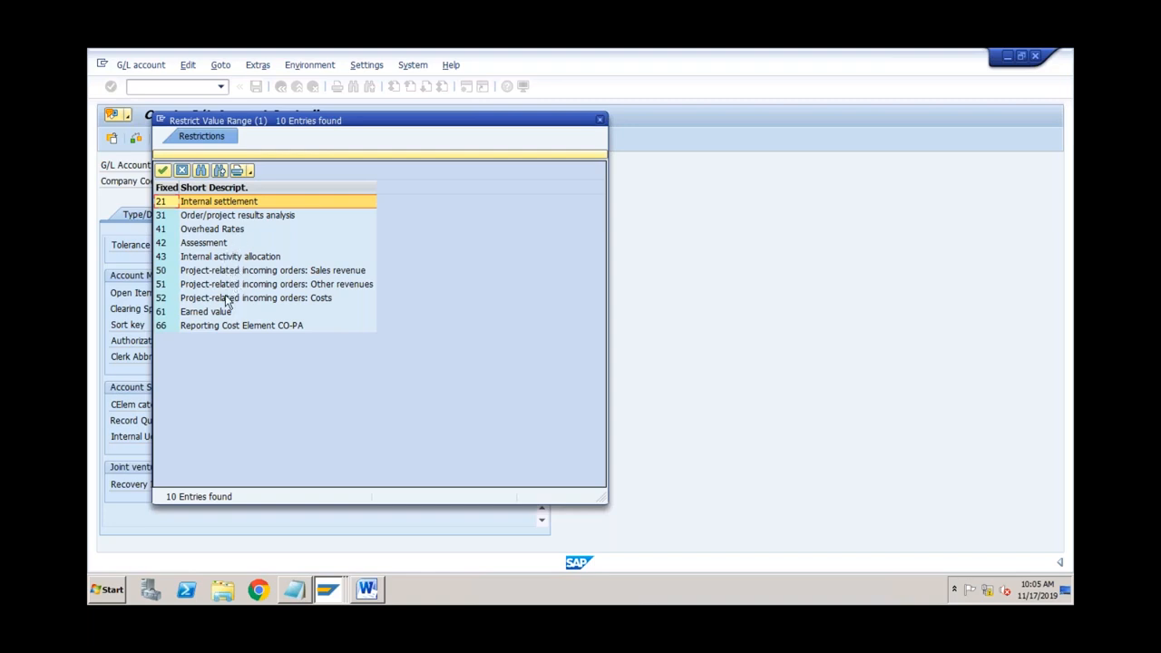
double_click(233, 205)
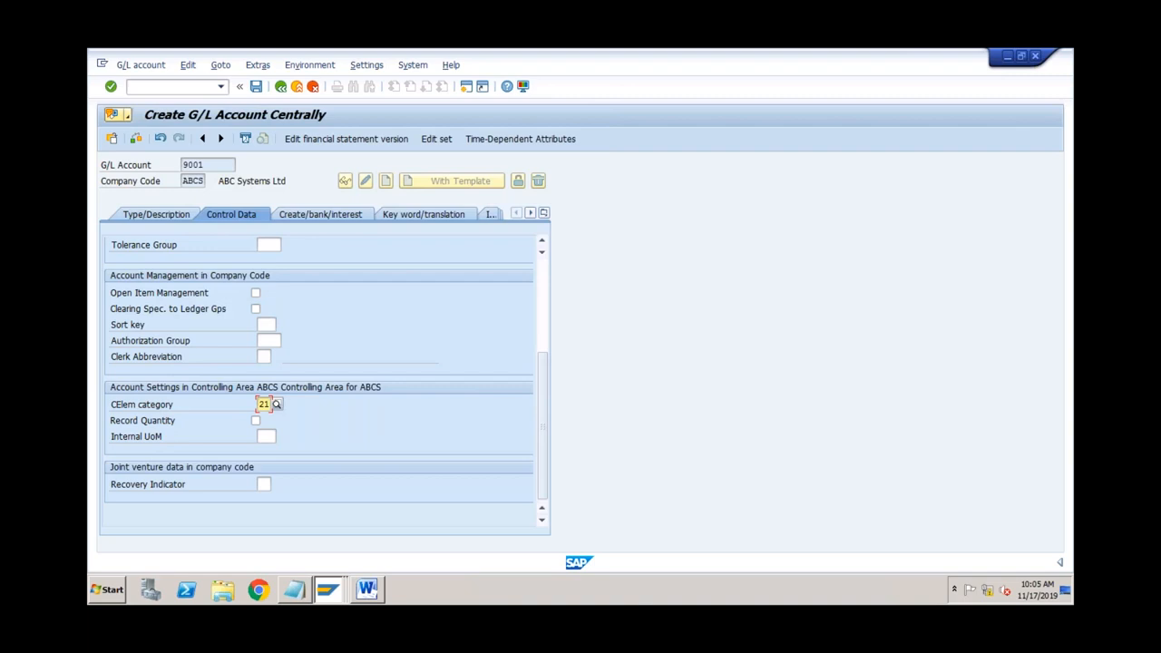
click(315, 218)
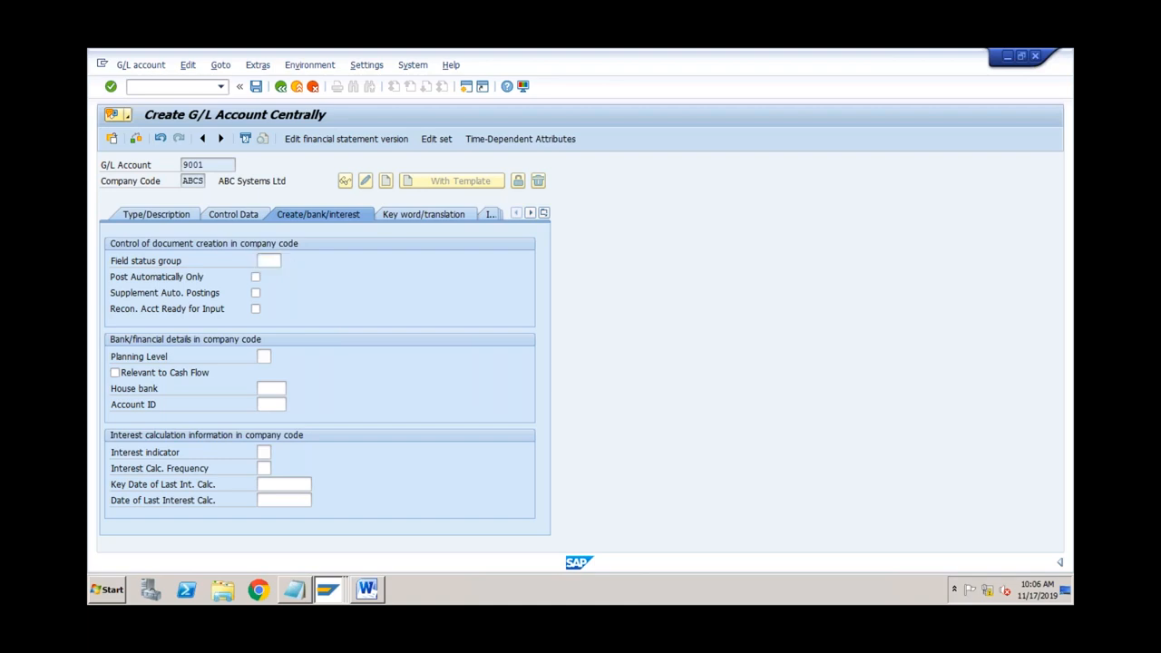
Step: Assign field status group G001 to account 9001 from the value list
key(F4)
click(300, 246)
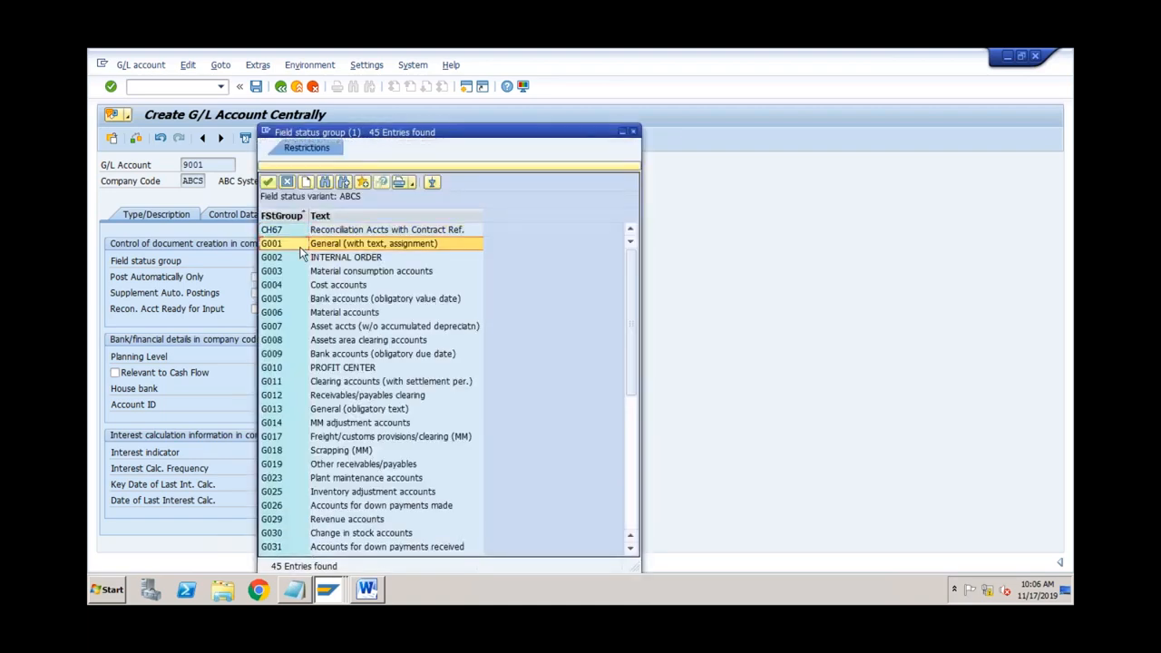
double_click(300, 245)
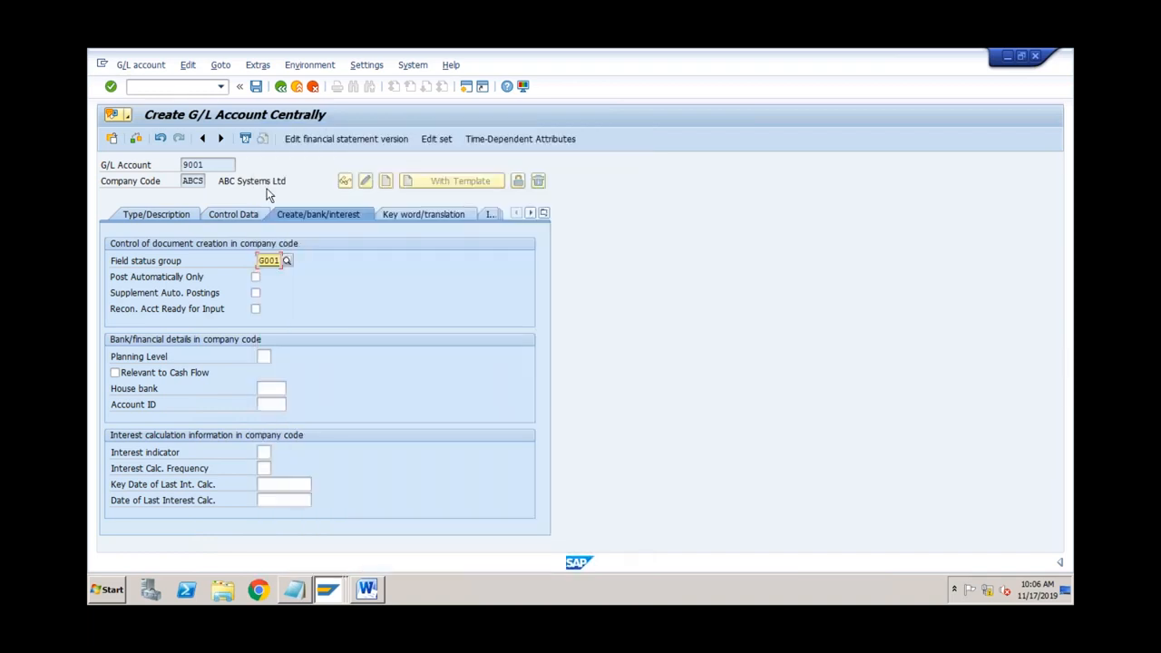
Step: Enter the short text 'Settlement' after the missing-description error and save account 9001
click(256, 86)
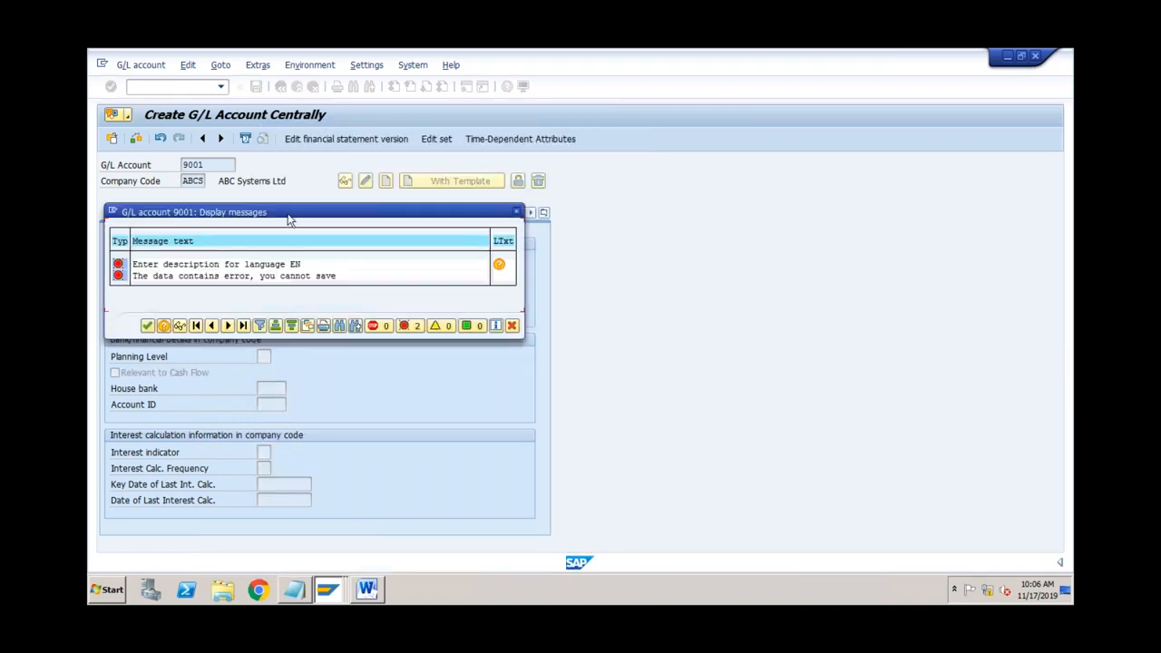
click(148, 327)
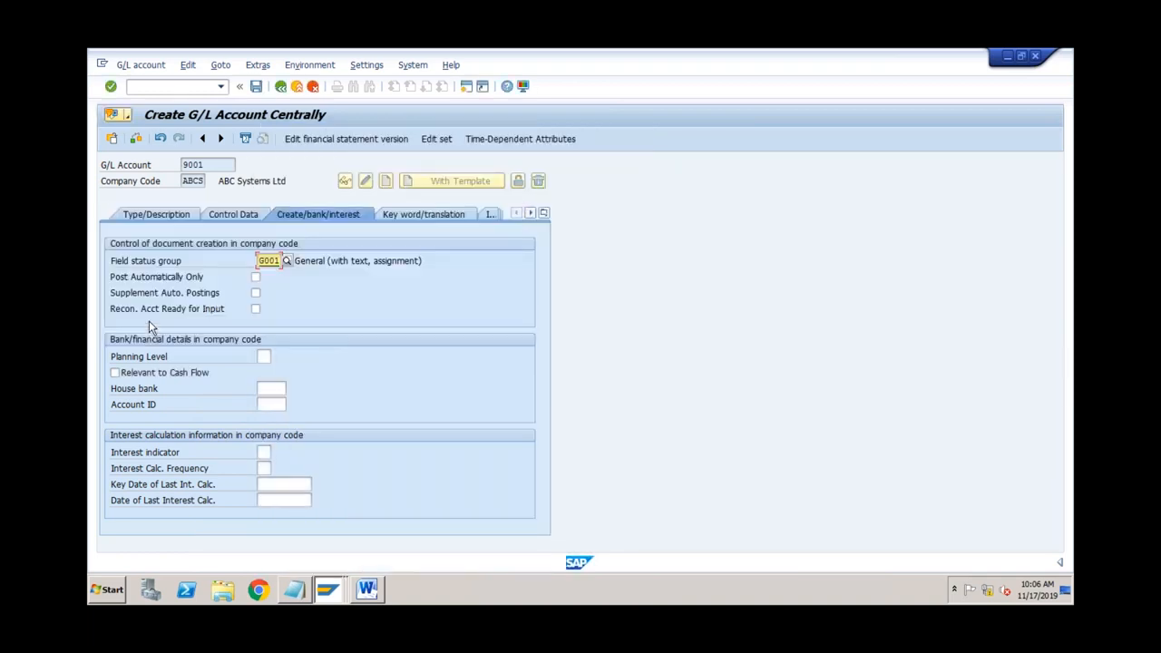
click(154, 215)
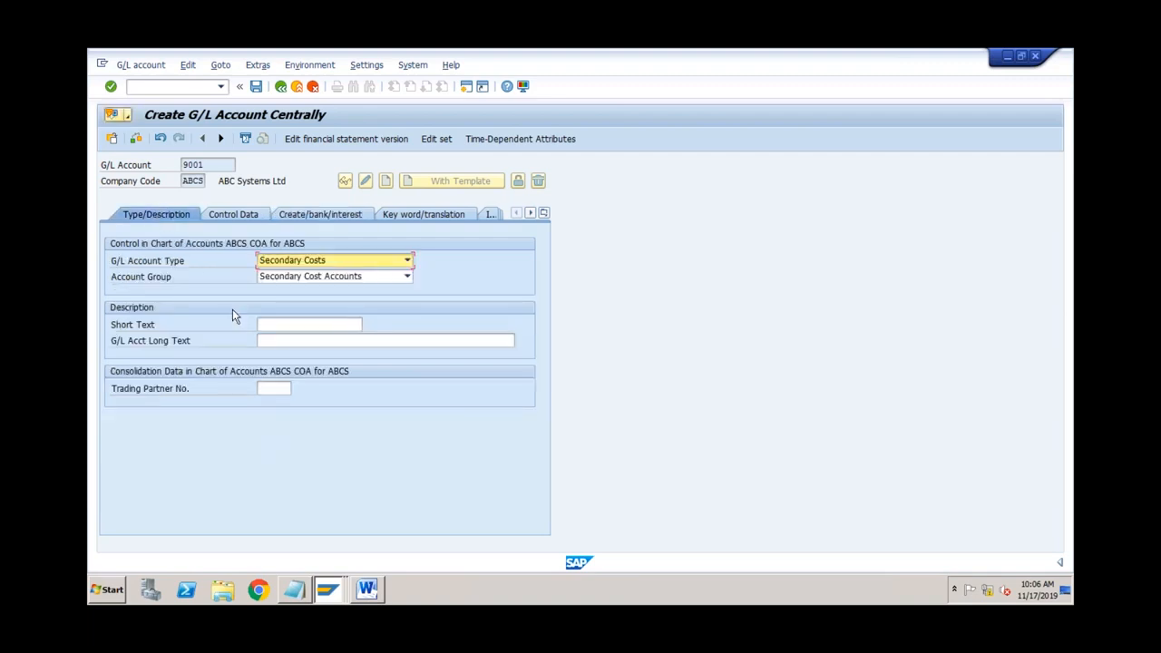
click(276, 324)
text(Settlement)
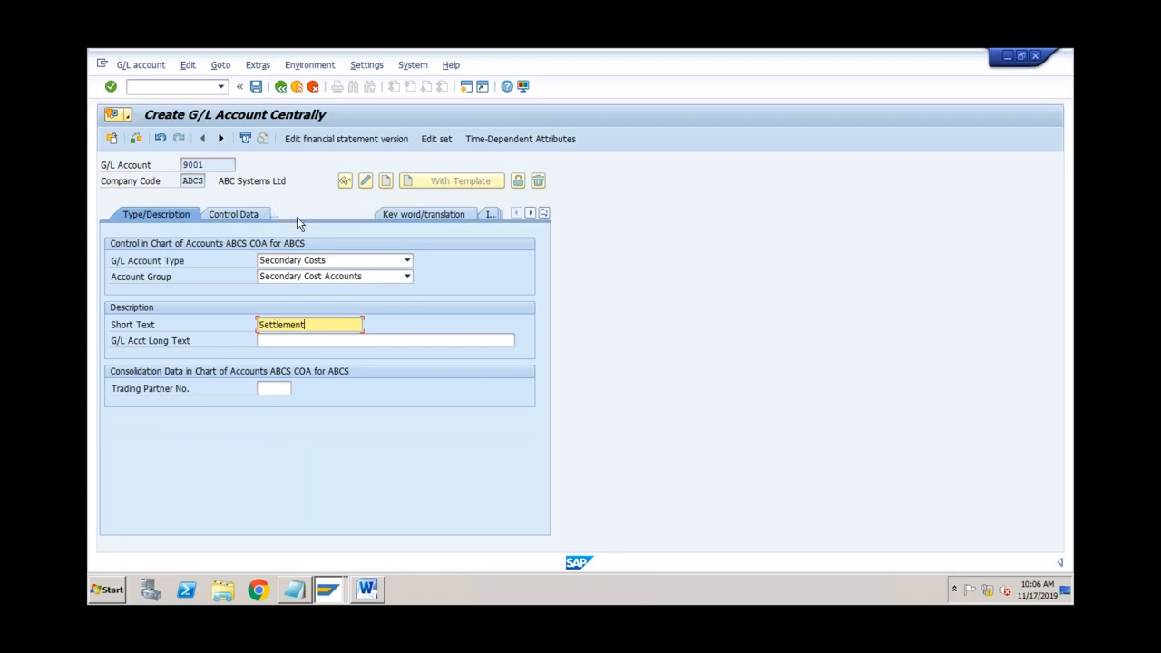
click(257, 88)
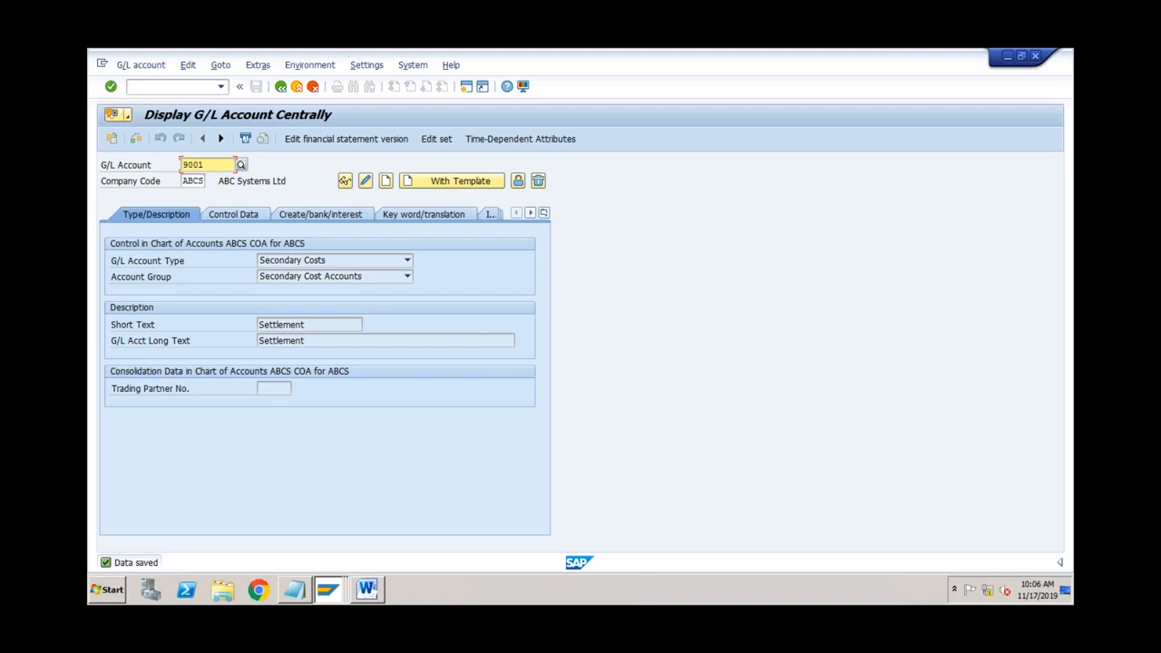
Step: Check account 9001's G/L account type list unchanged and review its control data with cost element category 21
click(282, 263)
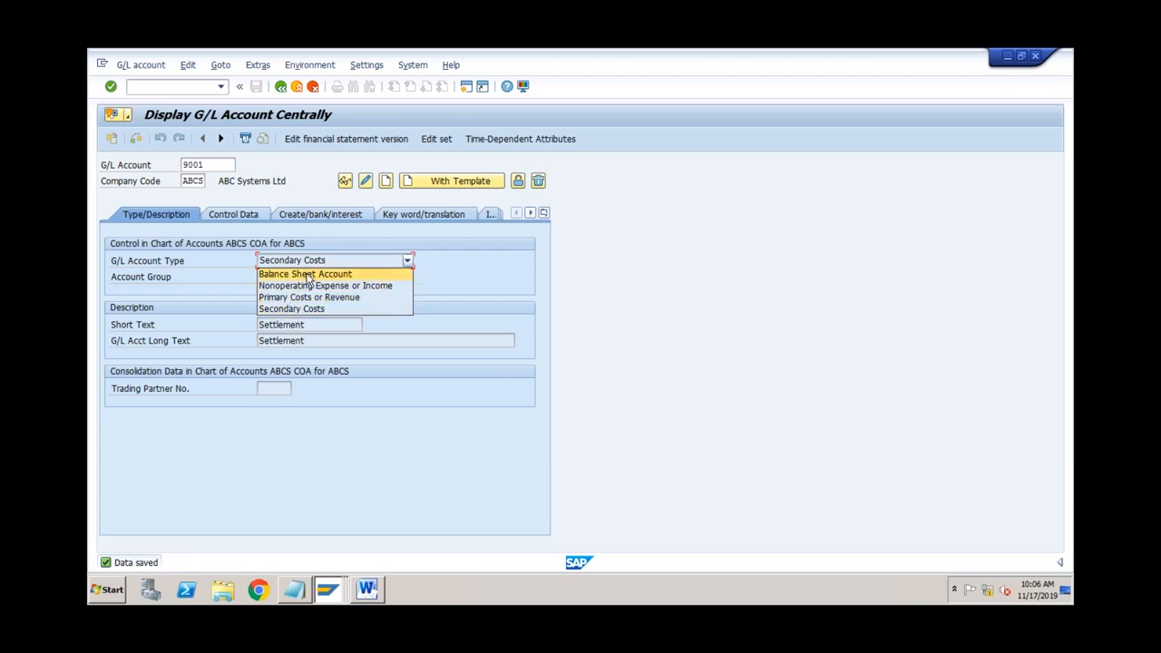
click(251, 222)
click(251, 222)
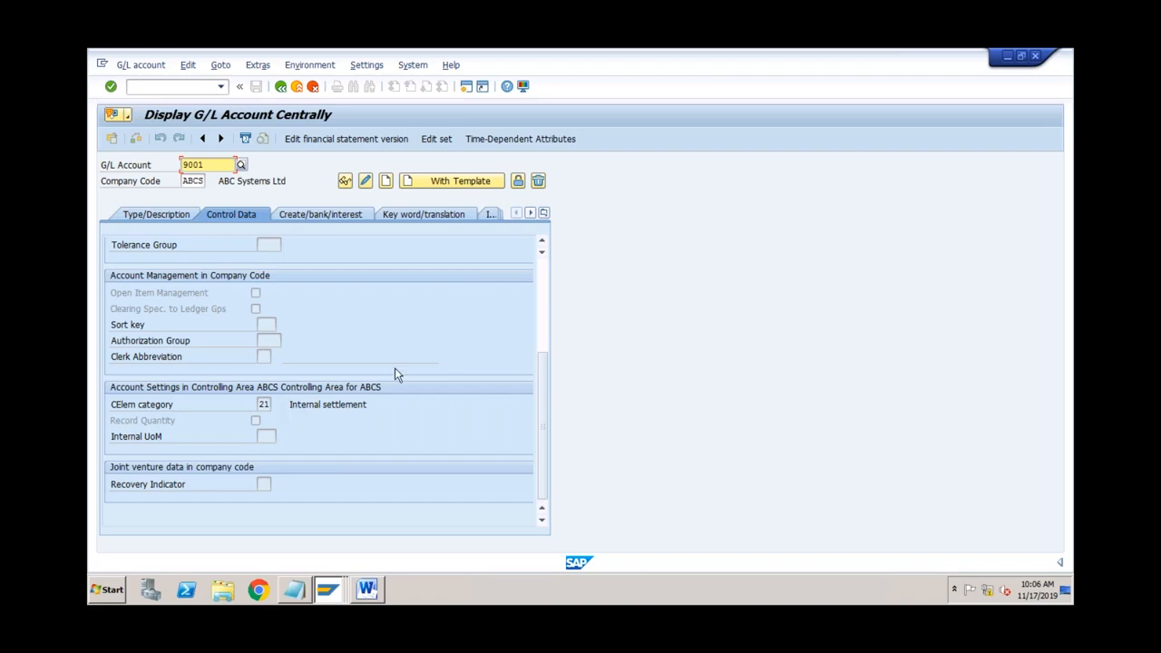
click(543, 302)
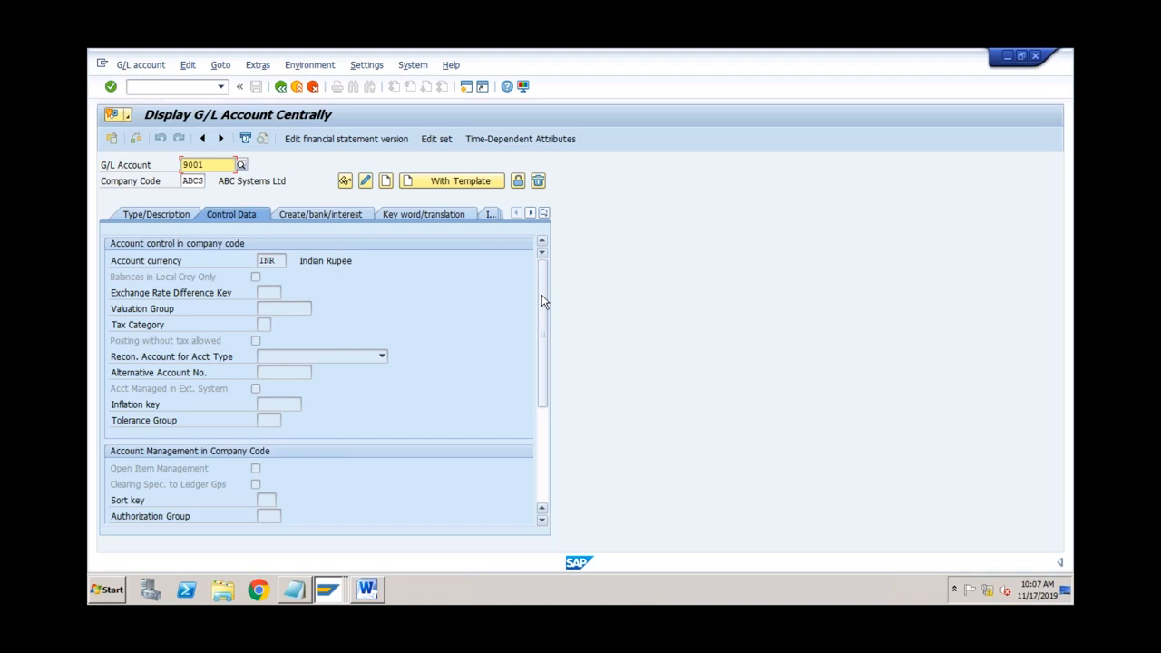
drag(541, 299, 542, 422)
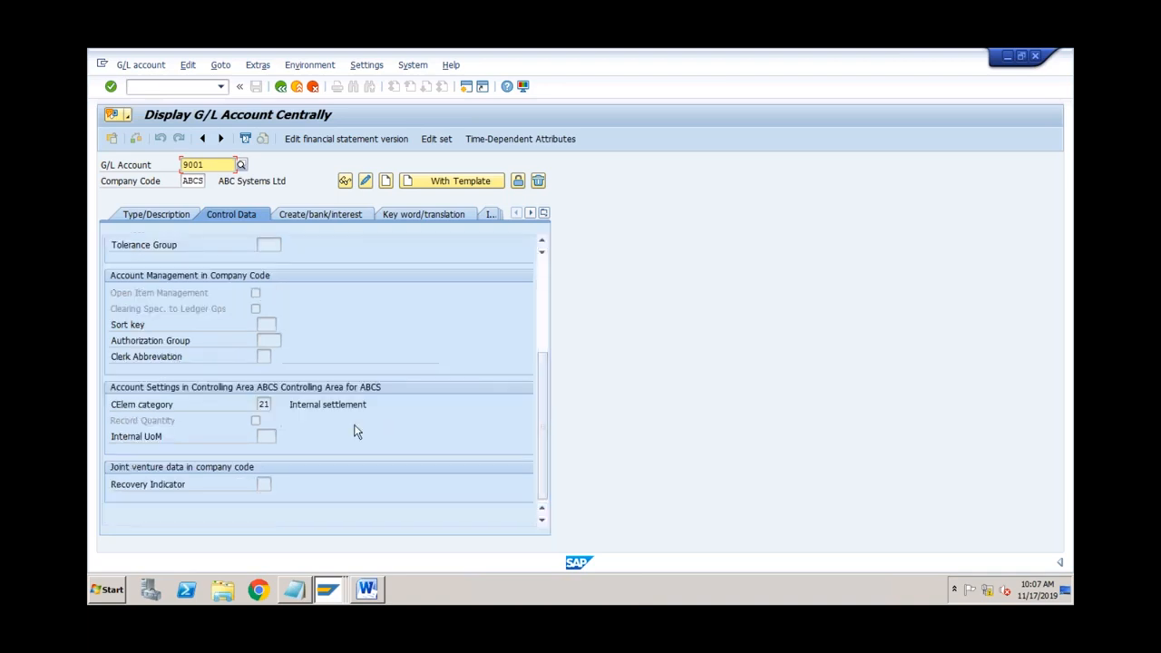
click(182, 217)
click(293, 277)
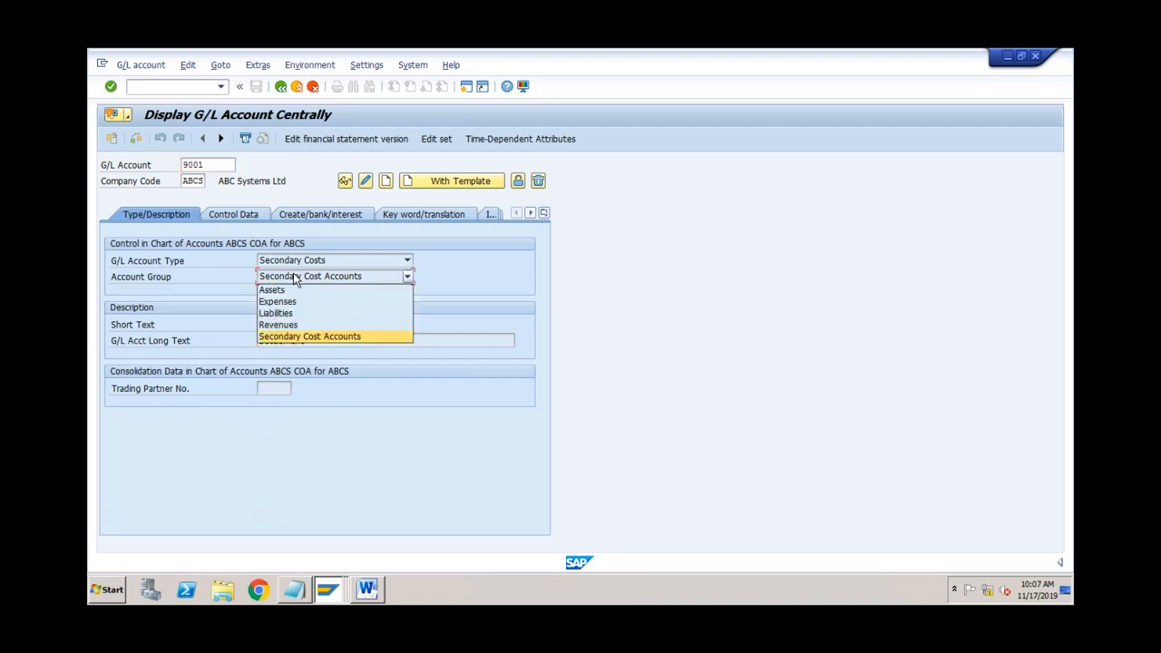
click(299, 266)
click(300, 261)
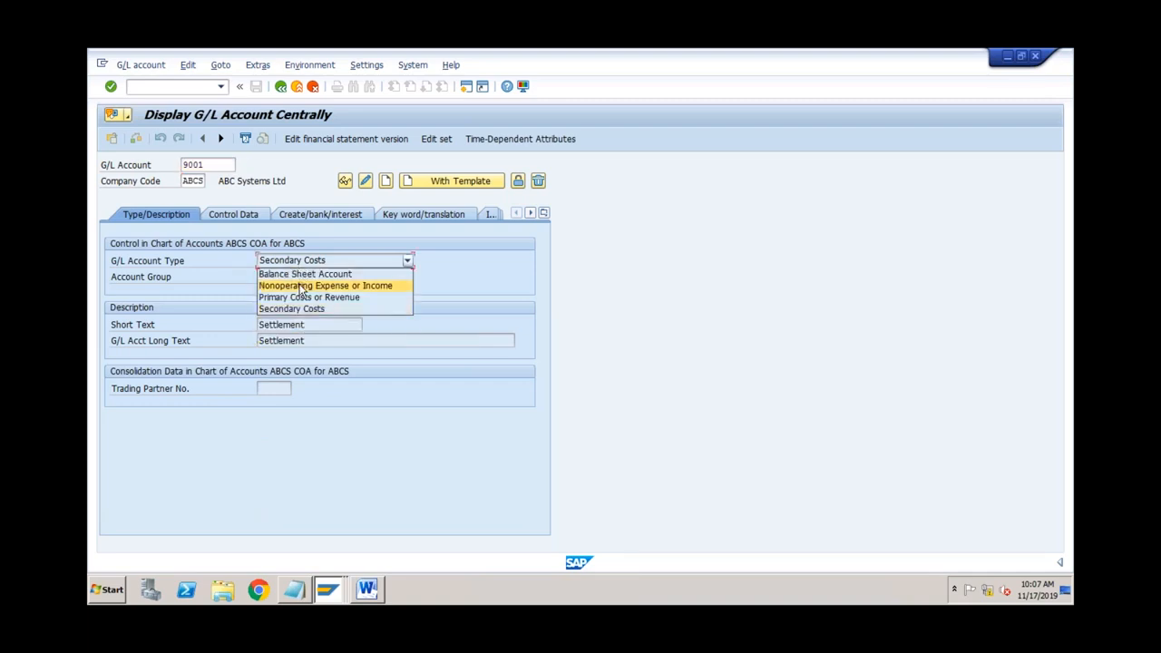
click(254, 220)
click(254, 221)
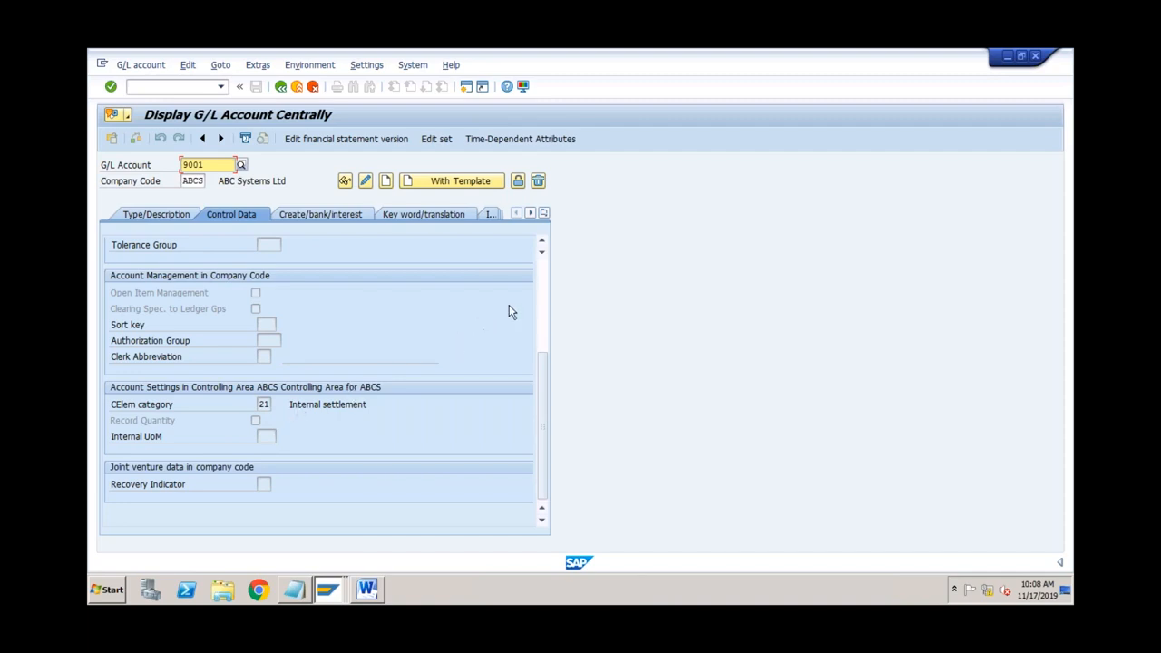
click(541, 288)
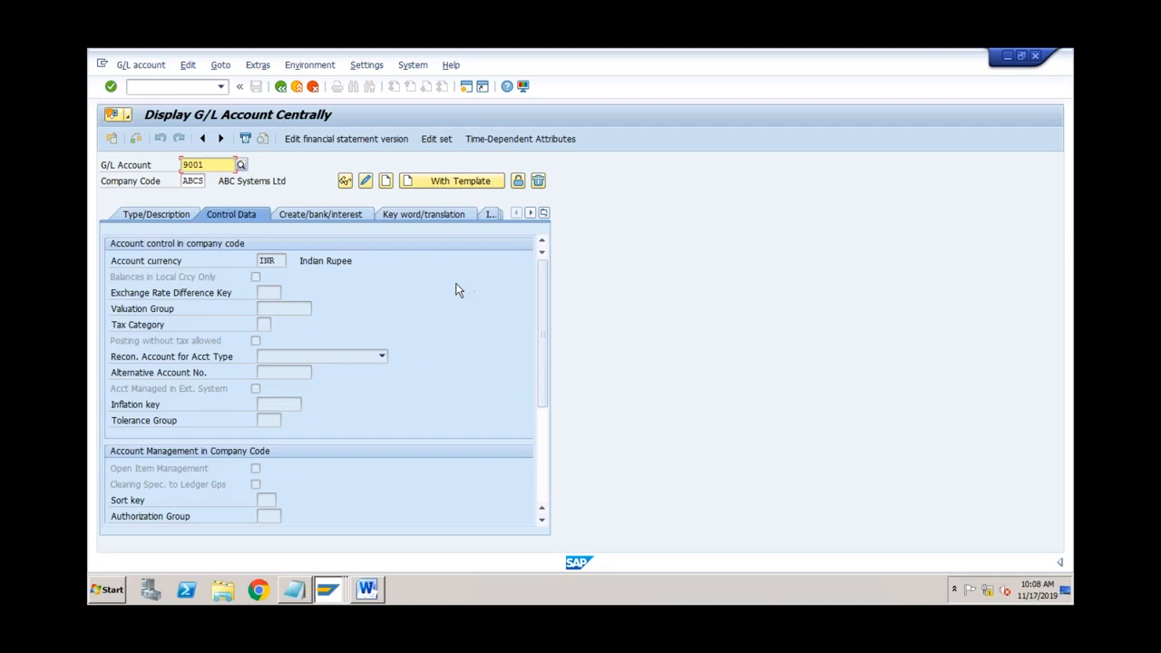
click(281, 261)
click(465, 89)
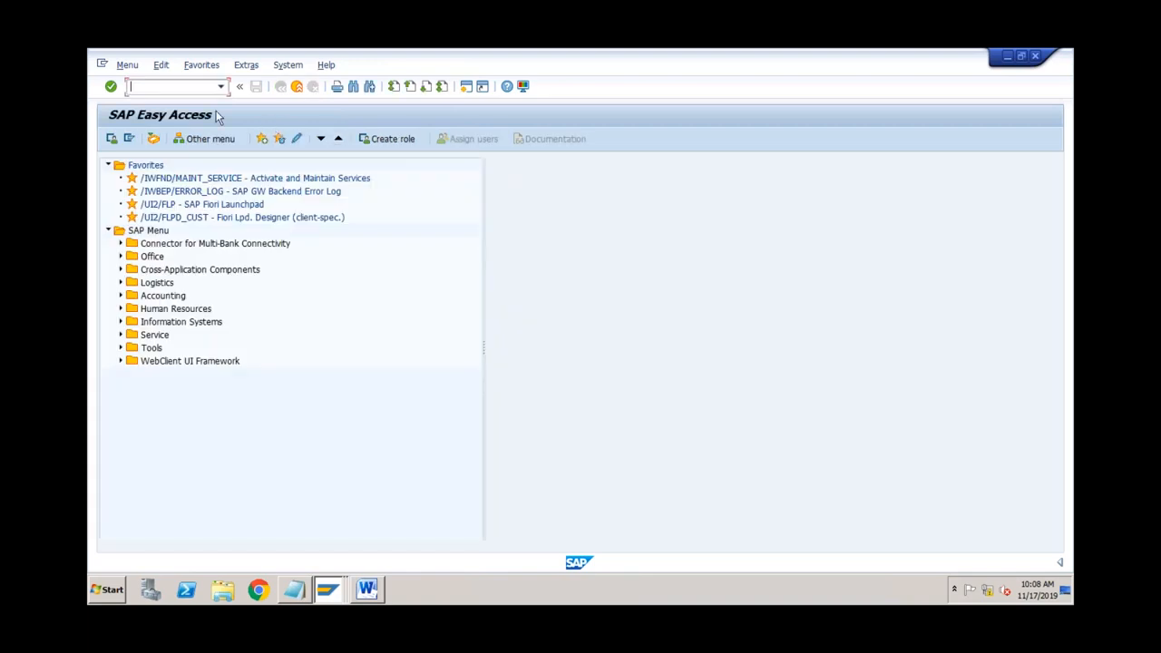
Step: Run transaction se16n to bring up the General Table Display
text(se16n)
key(Return)
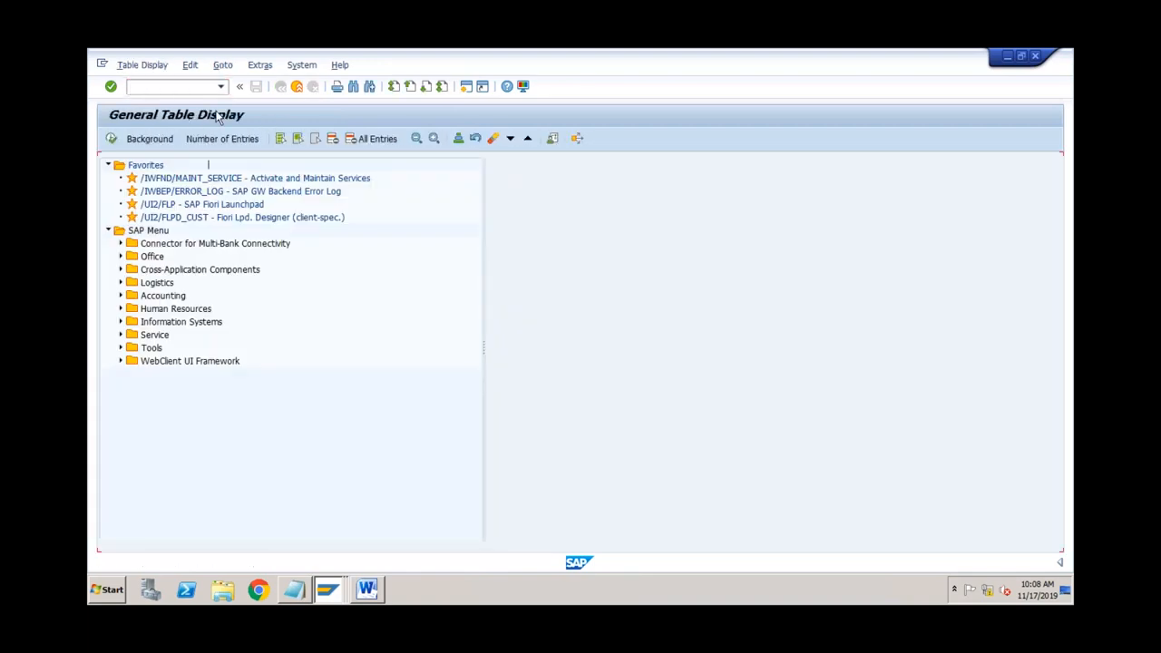
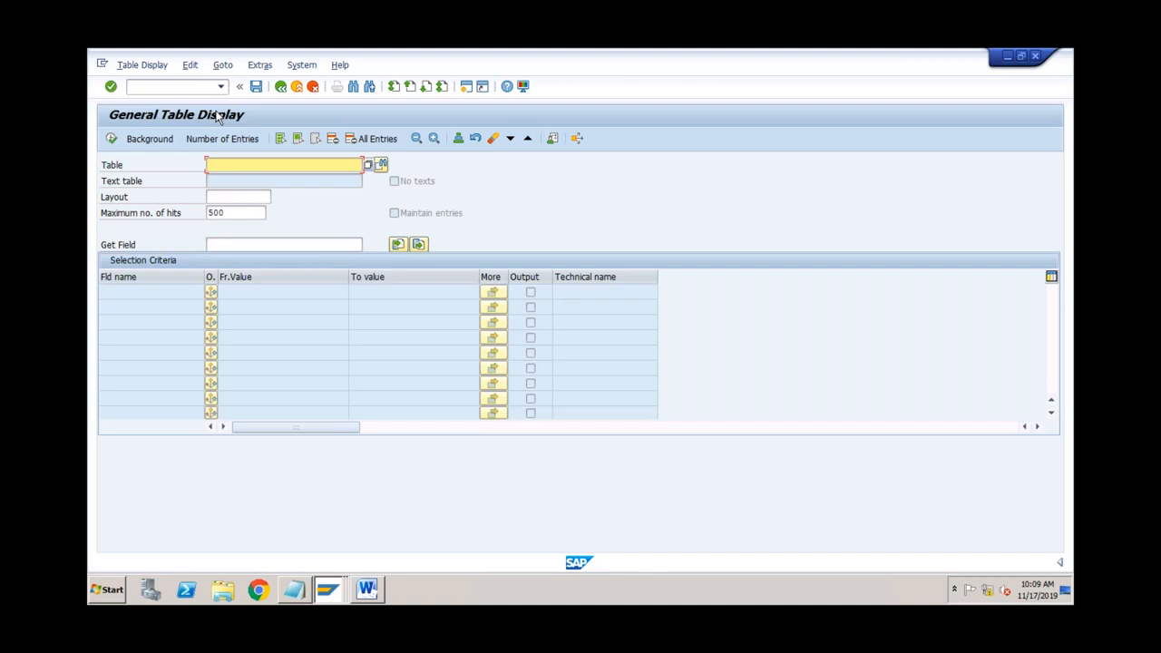
Step: List table SKA1 entries filtered by chart of accounts ABCS
text(ska1)
key(Return)
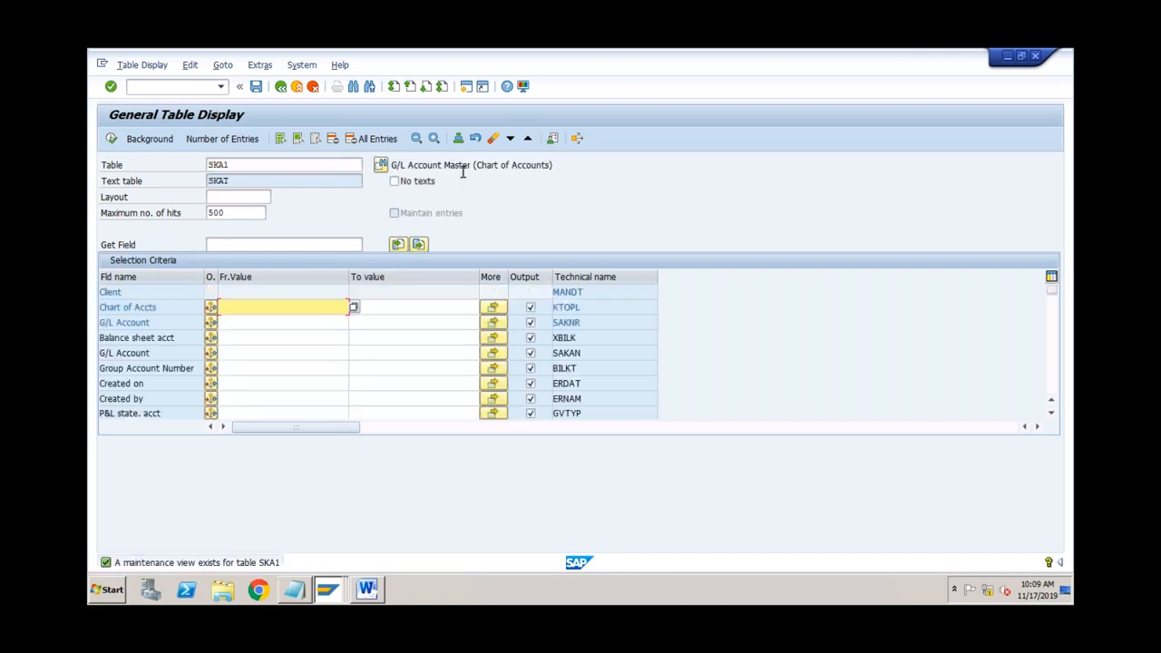
click(493, 164)
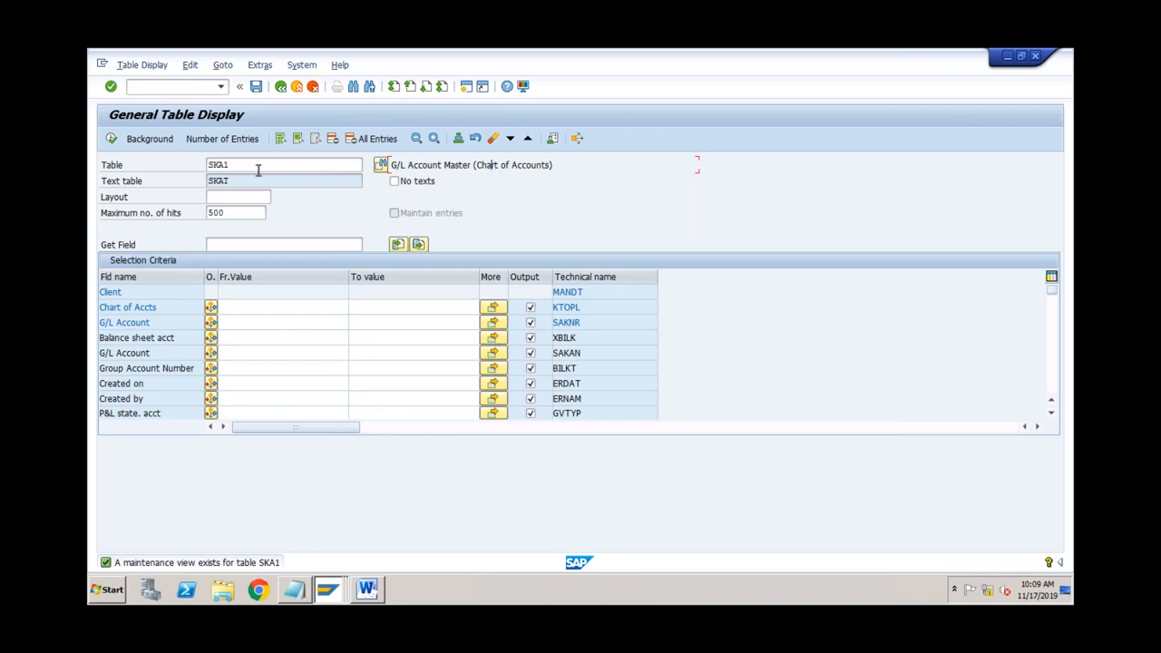
click(244, 319)
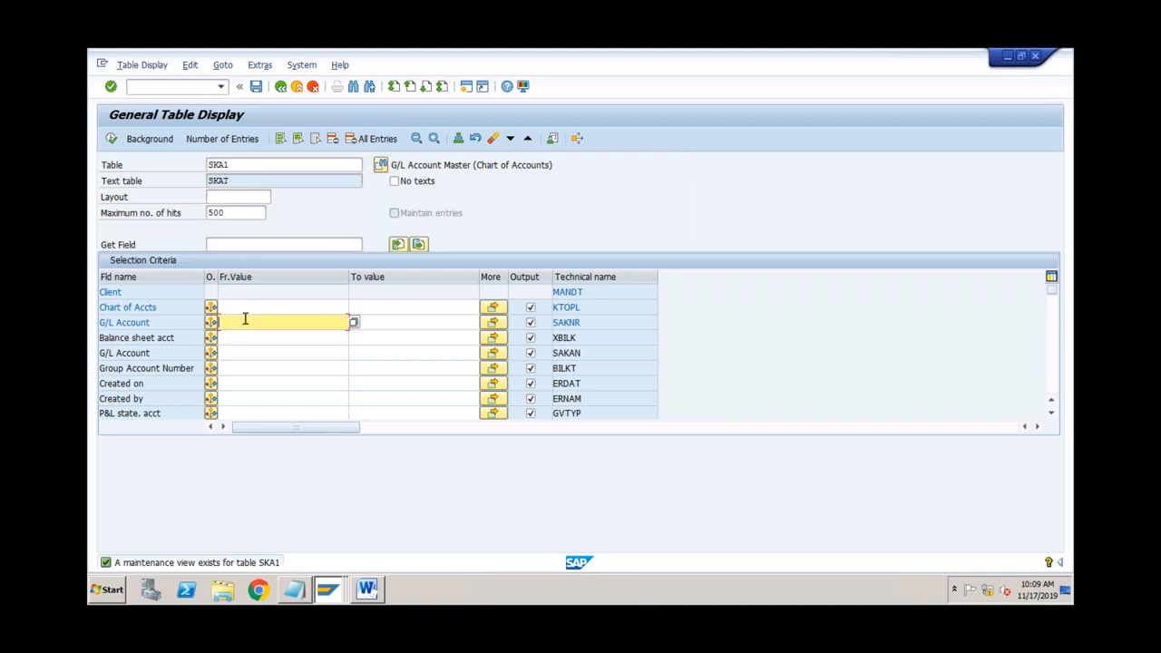
click(244, 307)
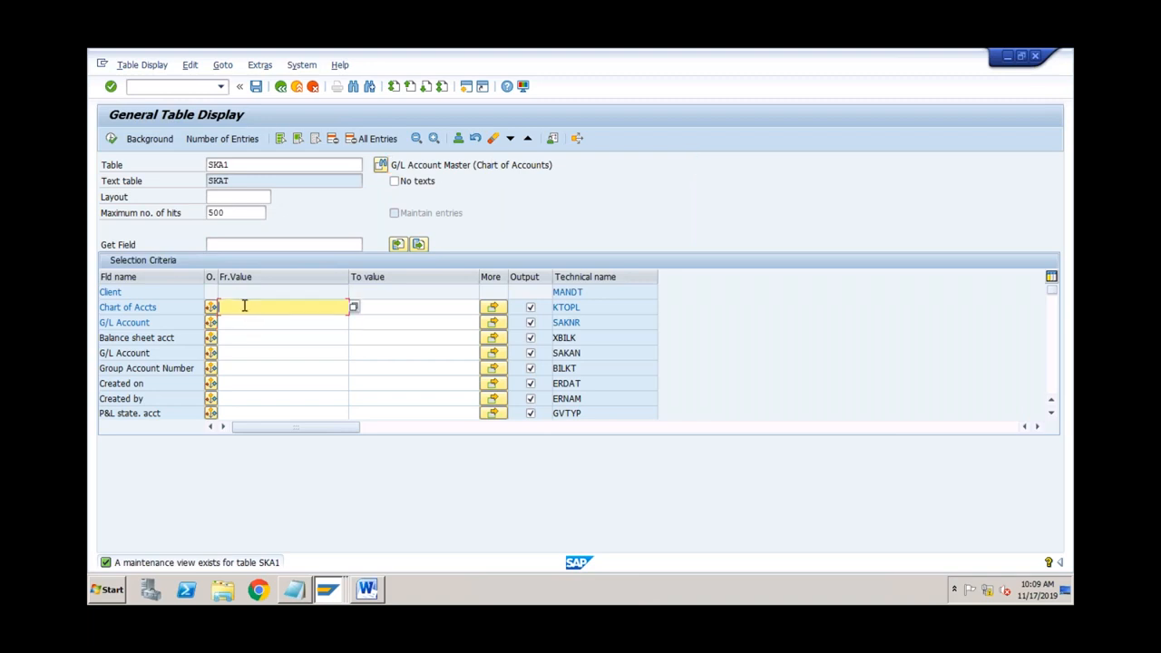
text(abcs)
click(110, 138)
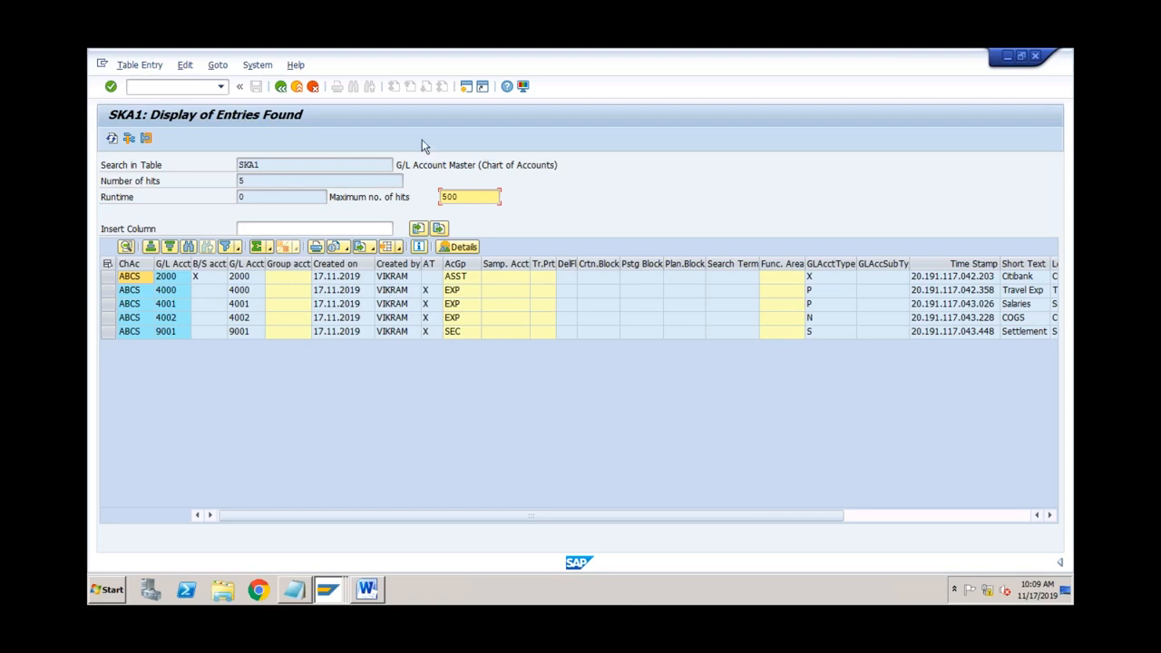
Step: Switch to table SKB1 and list the five G/L account entries for company code ABCS
click(280, 87)
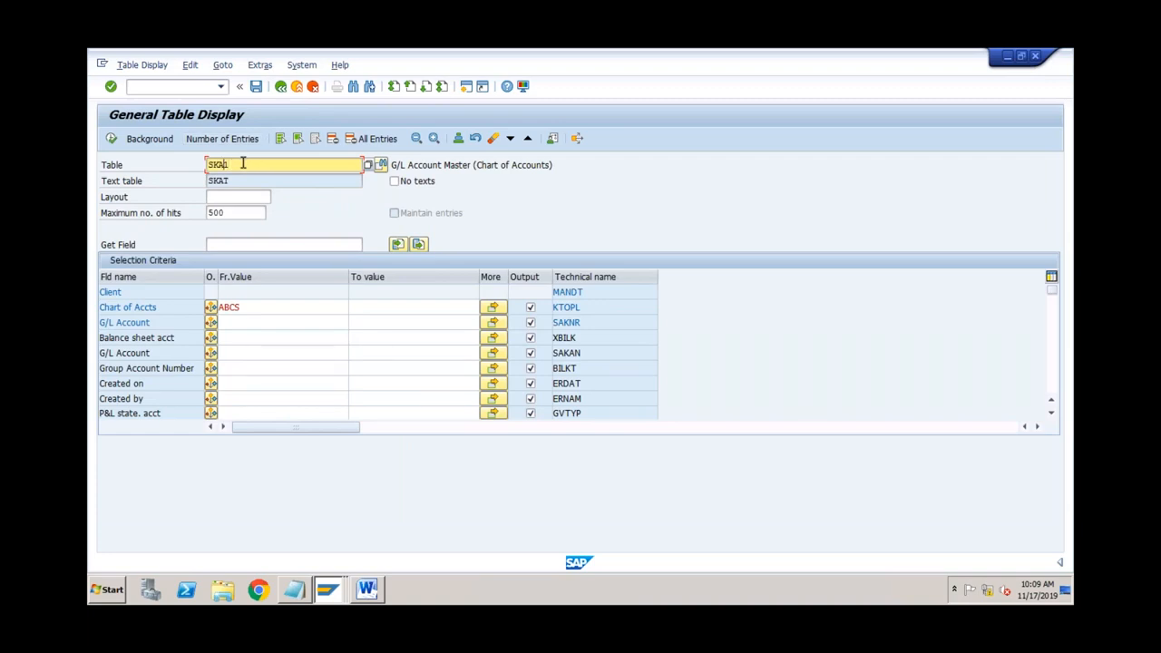
text(B)
key(Return)
text(ABCS)
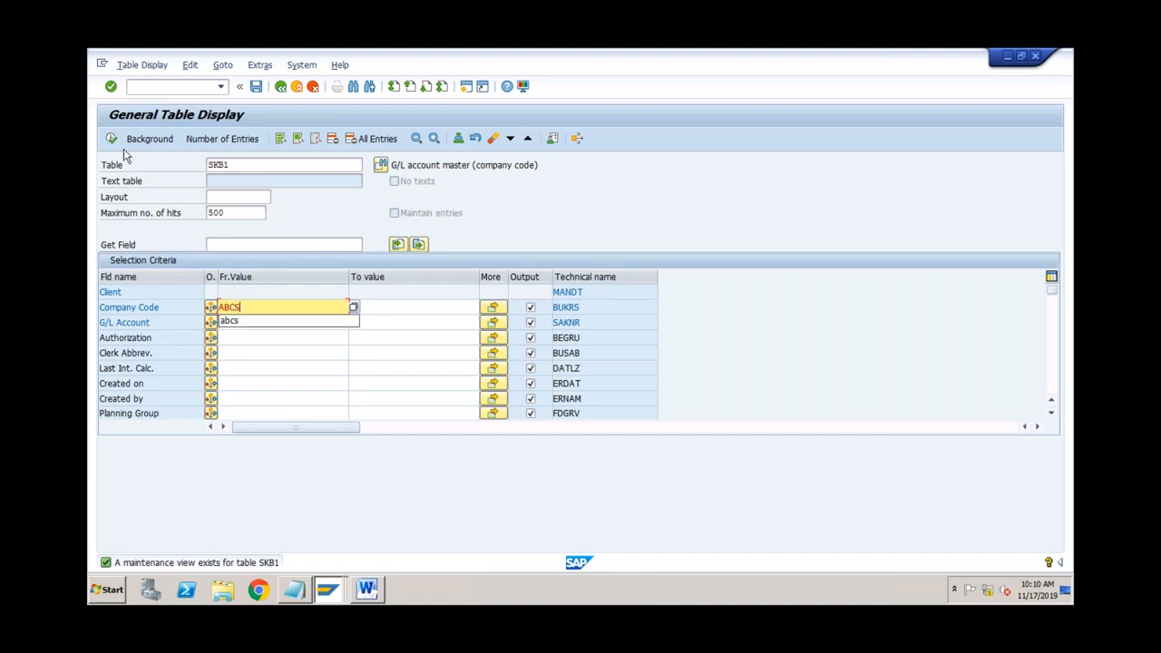
click(111, 138)
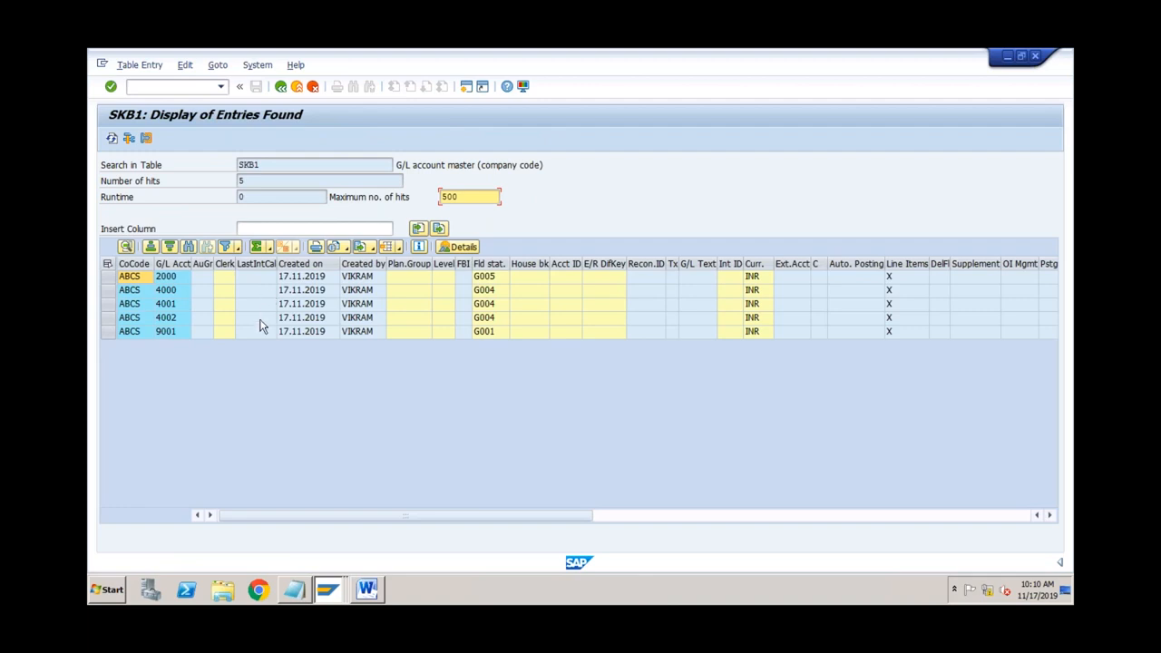
click(268, 164)
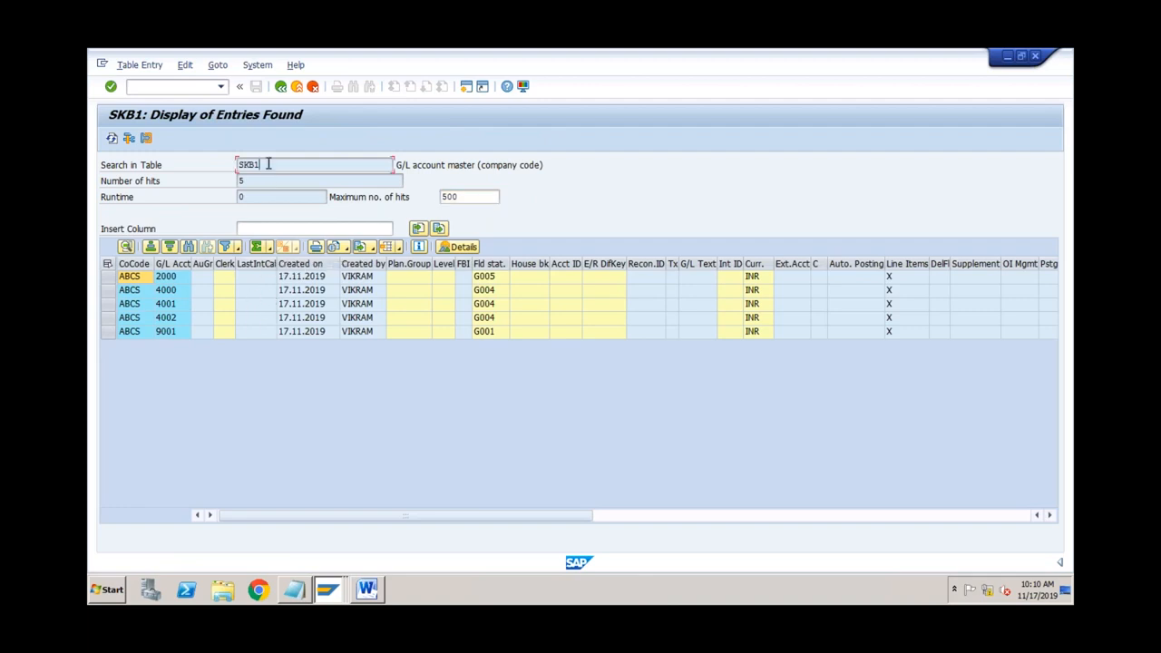
click(330, 590)
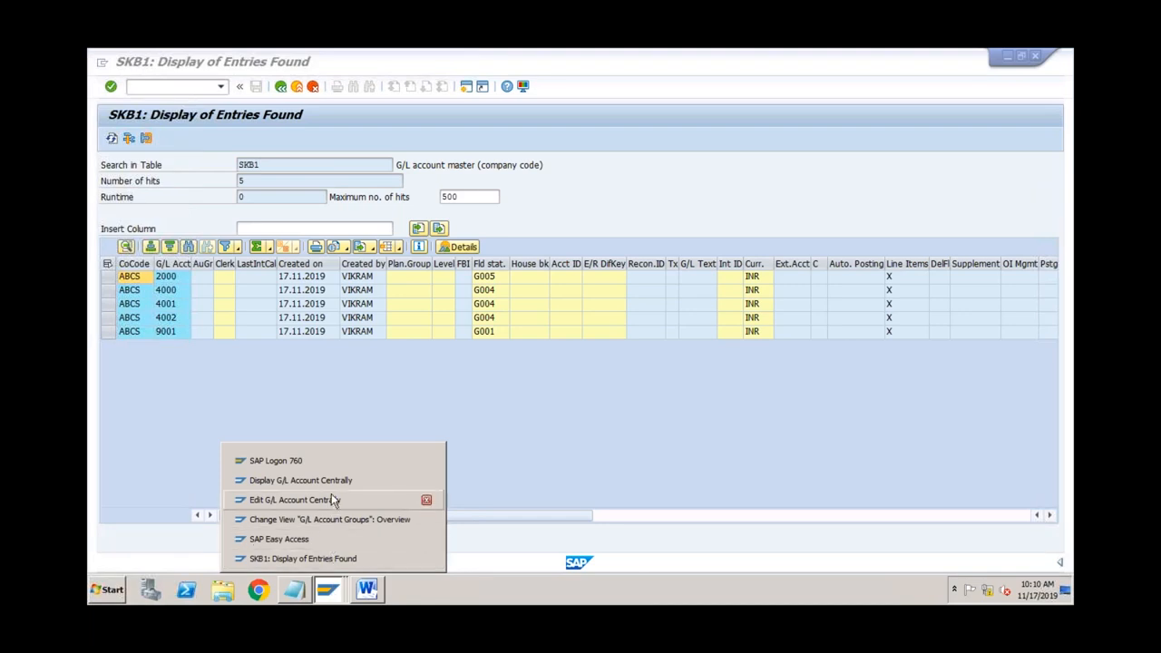
Step: Review account 9001's type and description details, including the Settlement short and long text
click(334, 481)
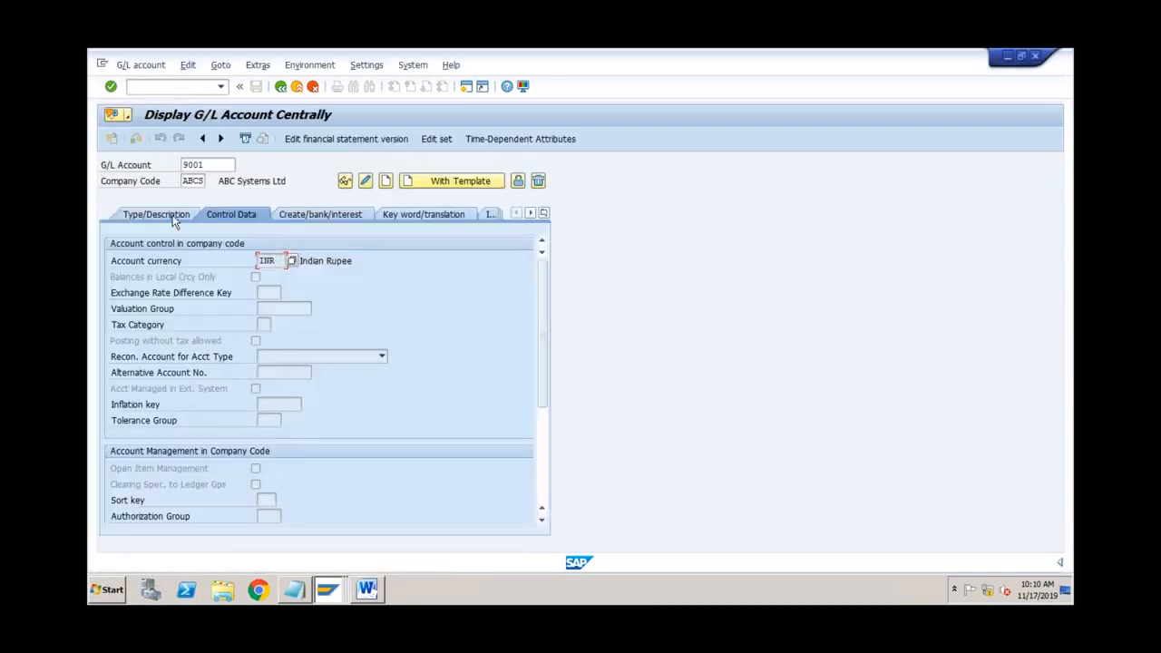
click(175, 220)
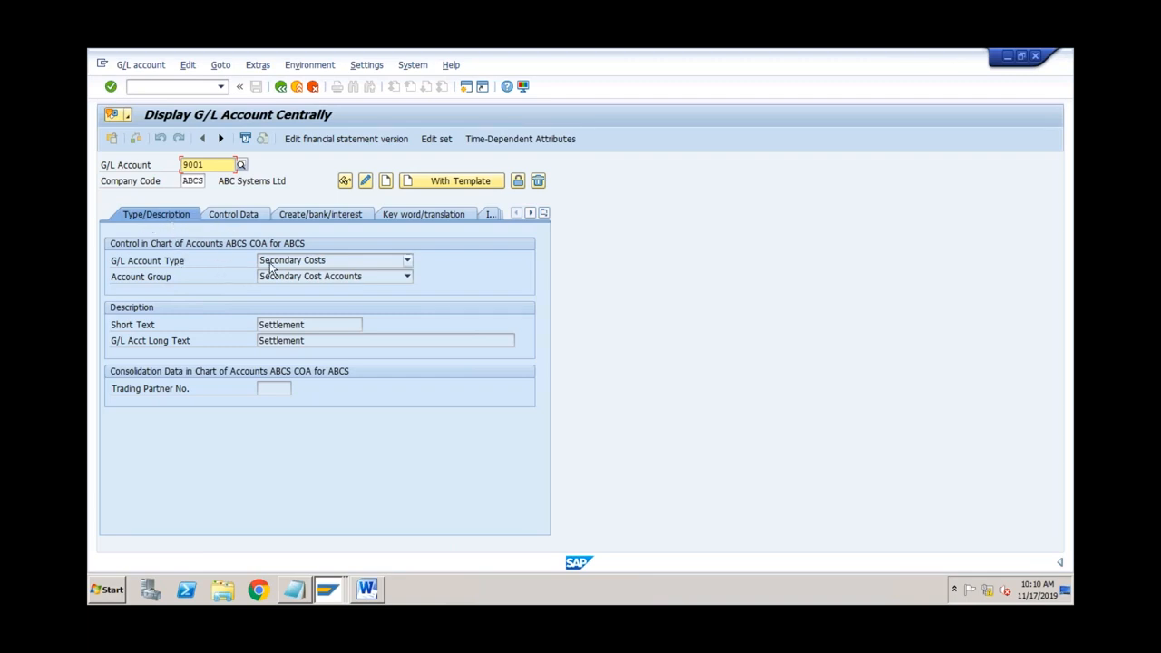
click(310, 325)
click(302, 340)
click(213, 163)
click(197, 182)
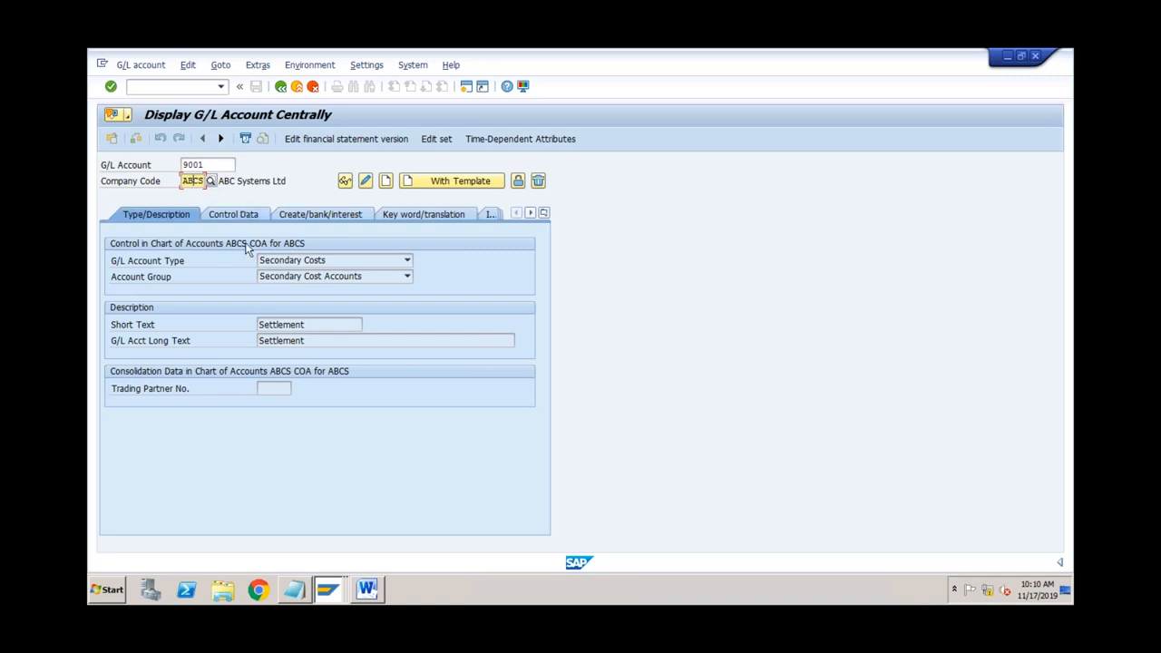
click(309, 324)
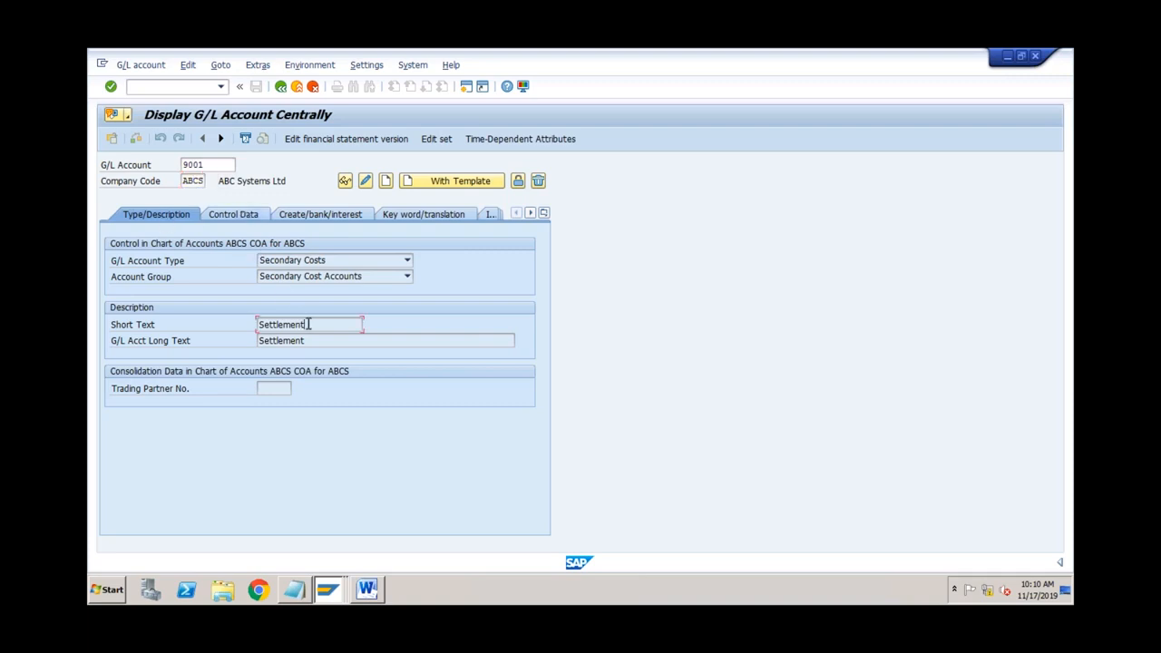
Step: Check account 9001's document creation, bank and interest settings
click(311, 219)
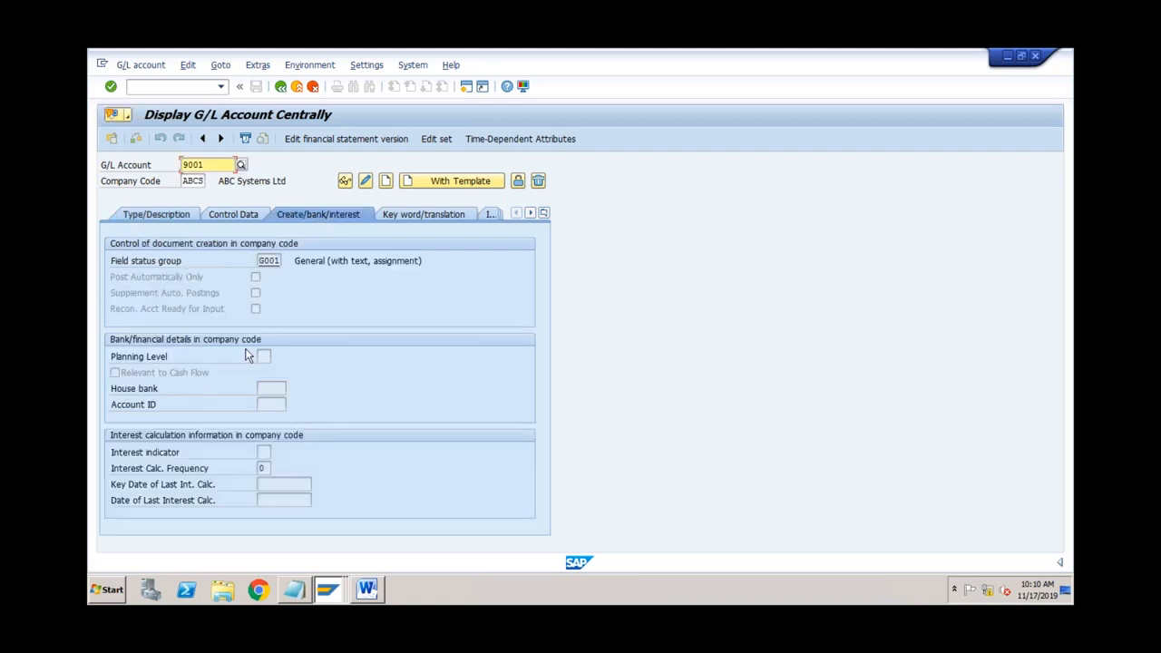
click(178, 222)
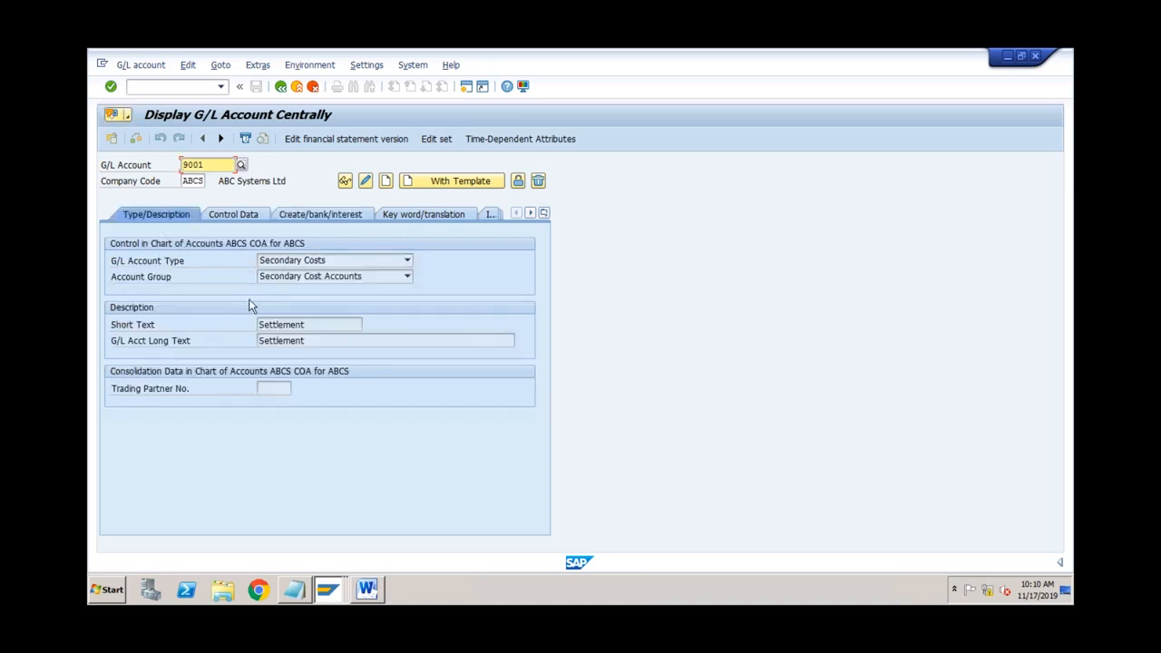
click(308, 220)
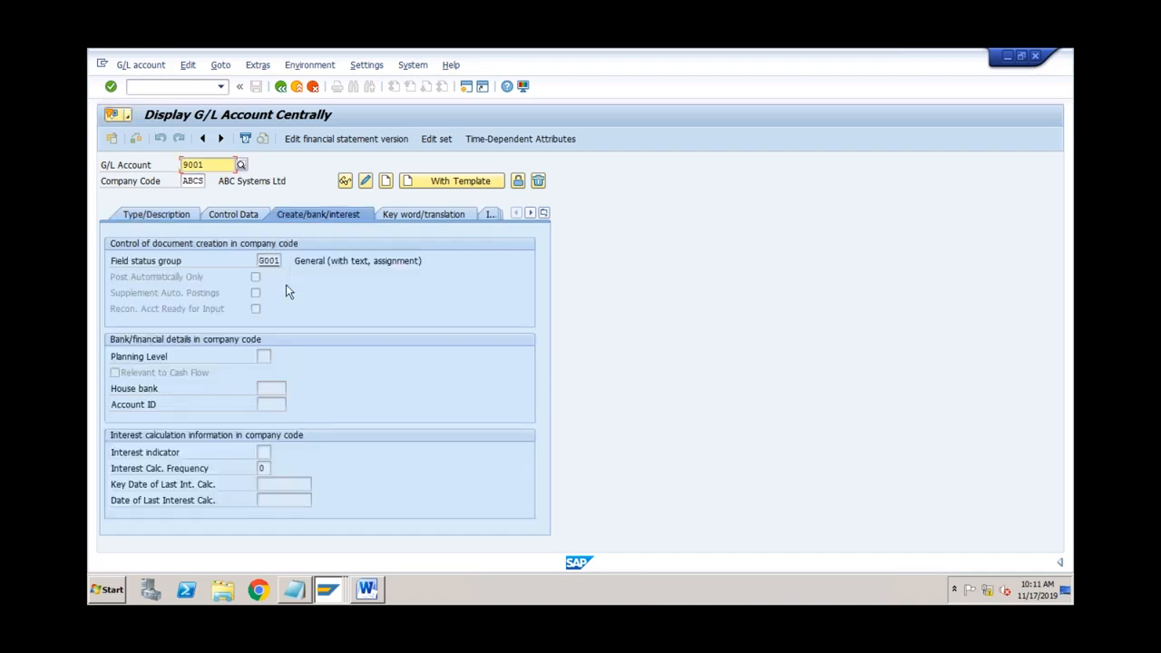
click(327, 590)
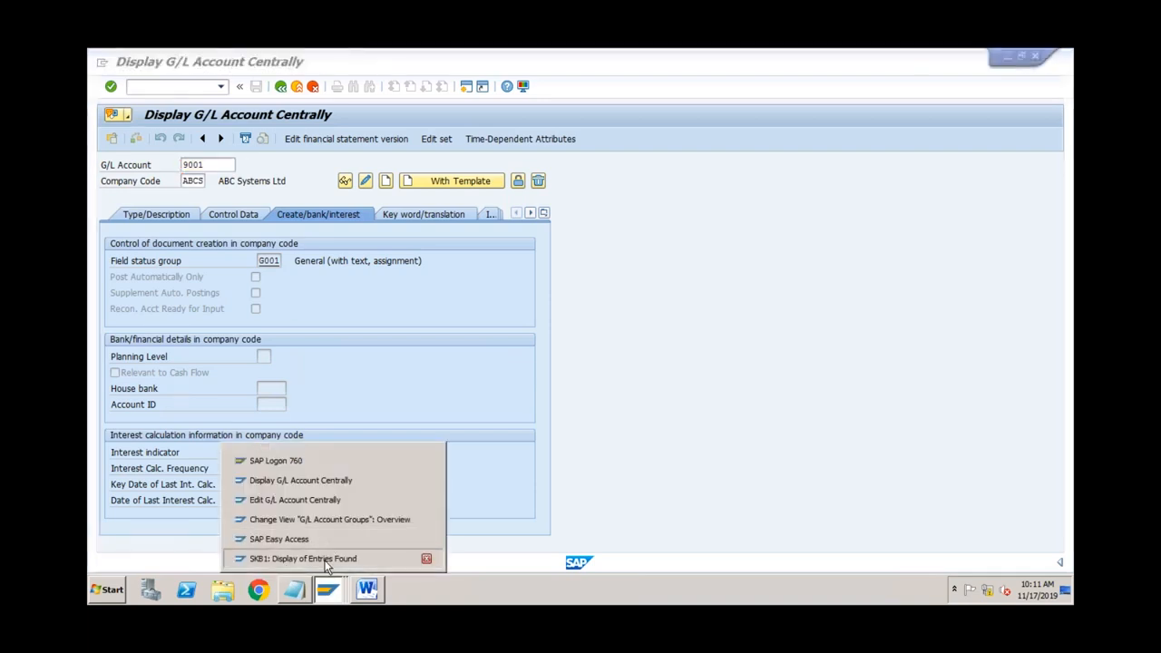
Step: Re-run table SKA1 for chart of accounts ABCS and inspect the COGS account row
click(327, 560)
click(282, 86)
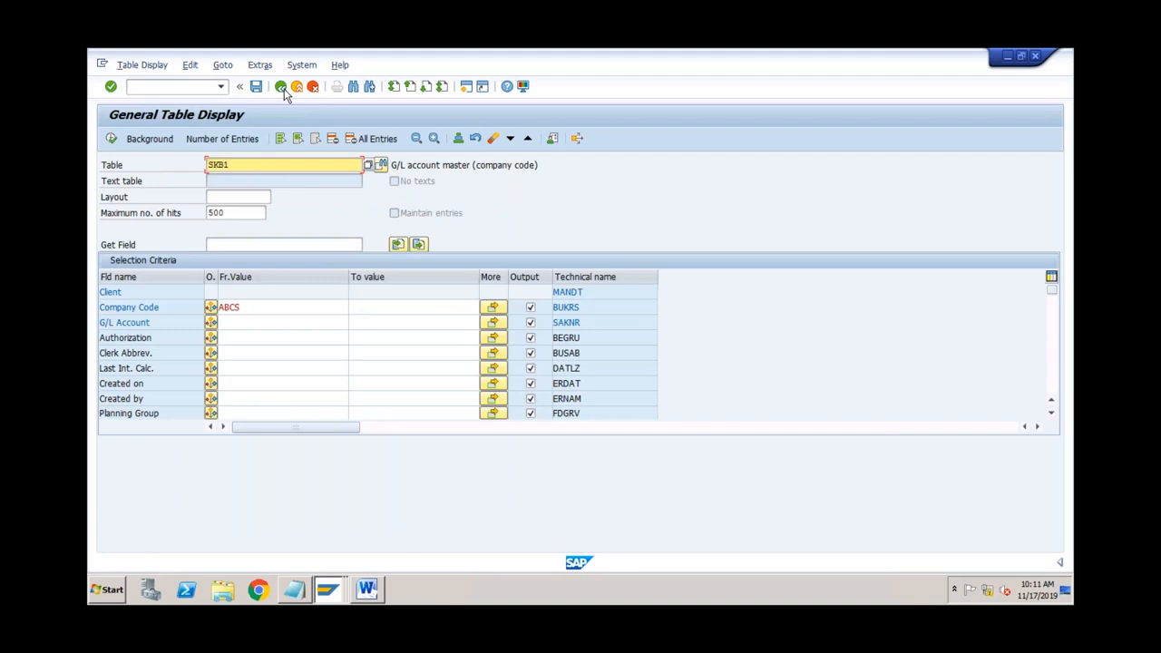
click(225, 165)
key(BackSpace)
text(a)
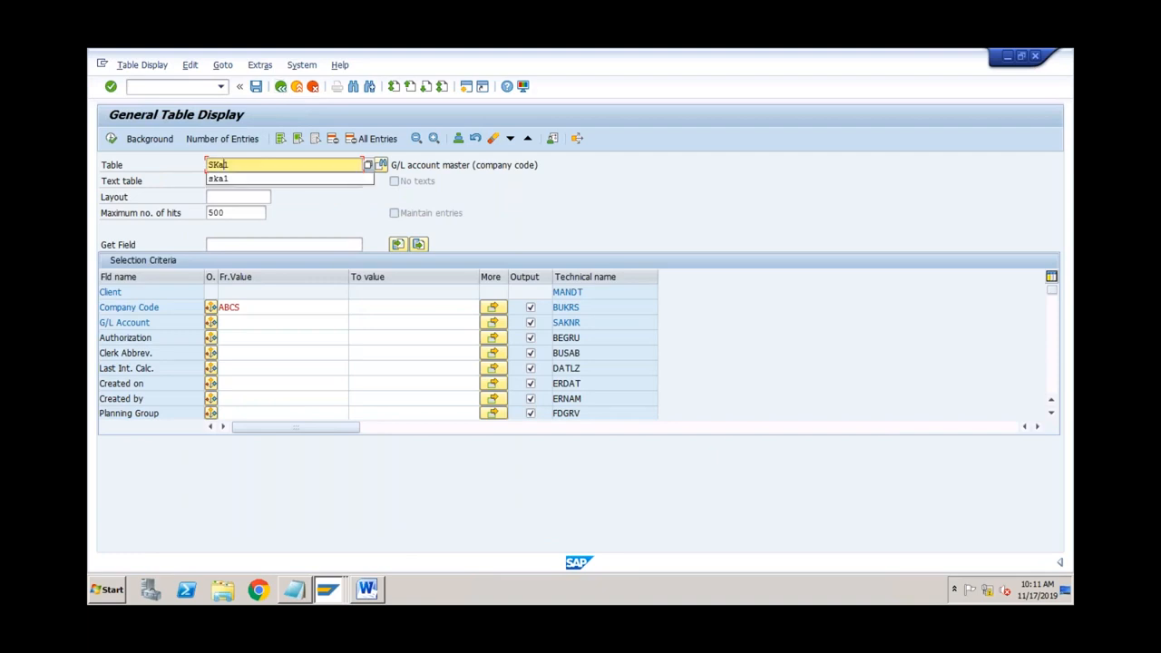
key(Return)
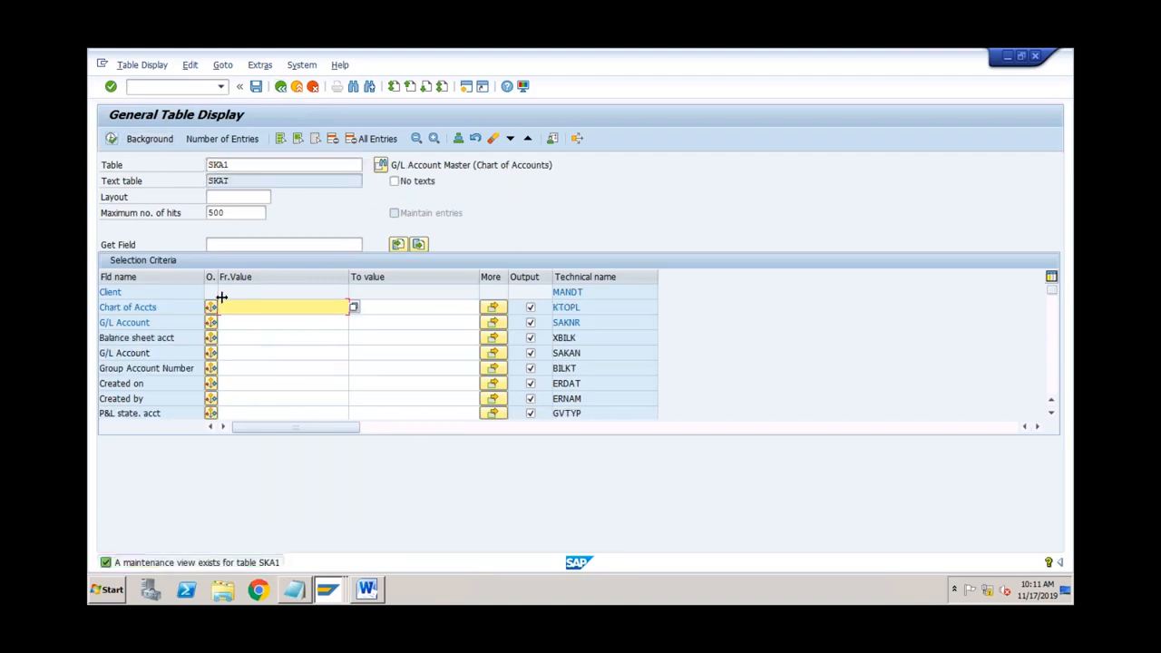
click(232, 306)
text(abcs)
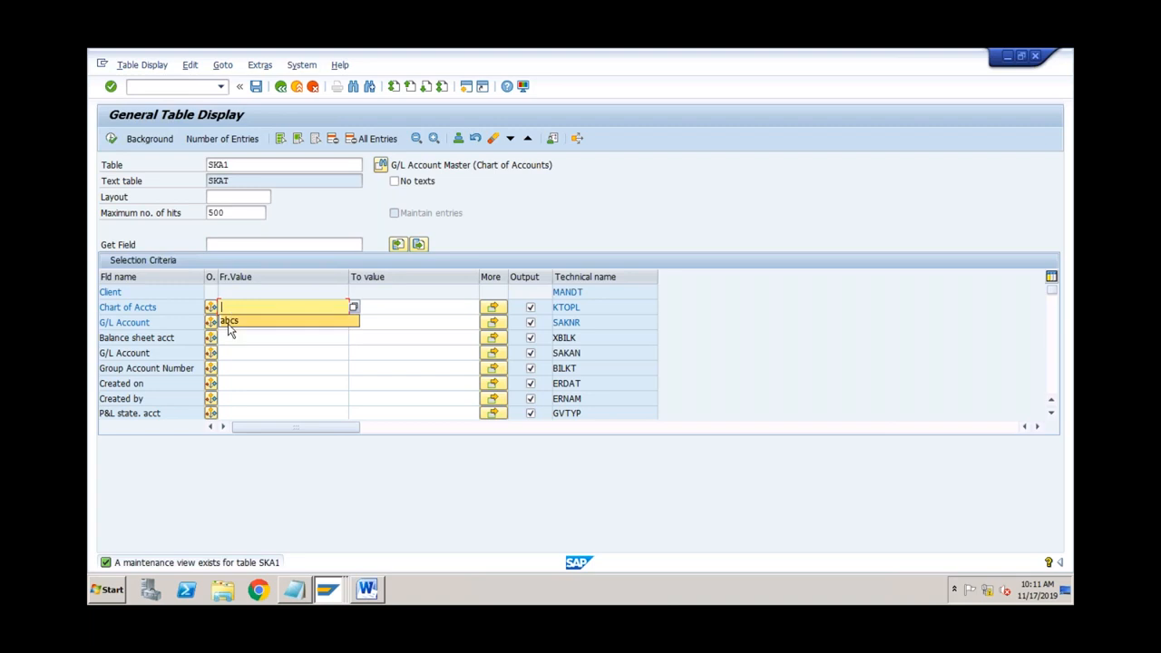
click(112, 139)
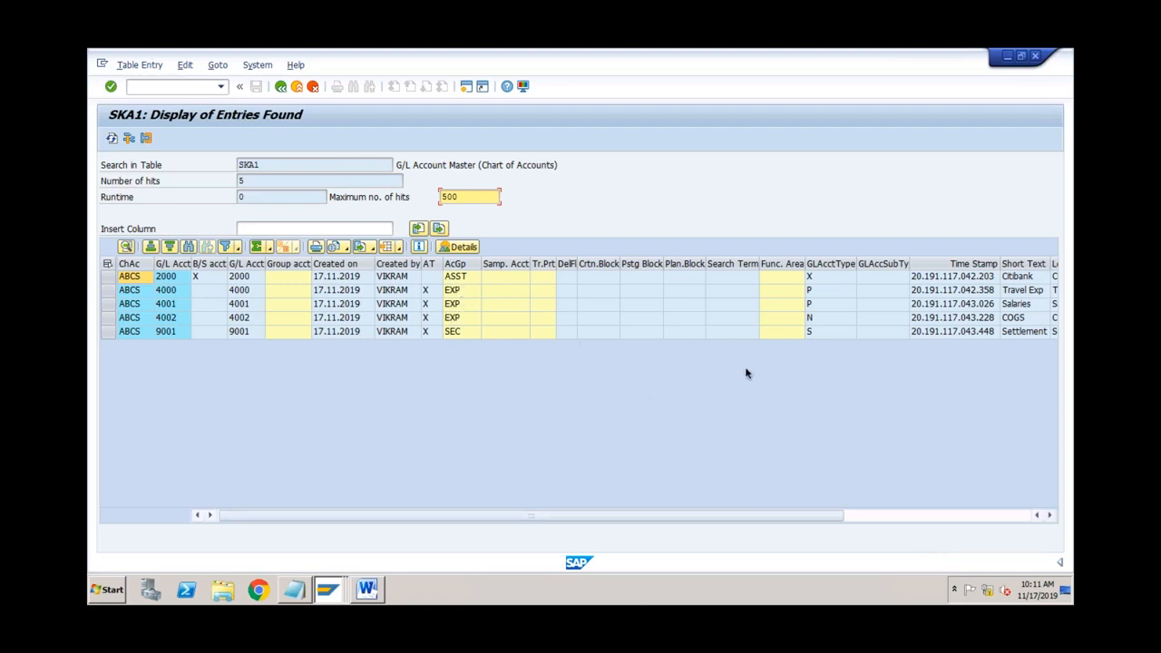
click(144, 276)
click(1043, 317)
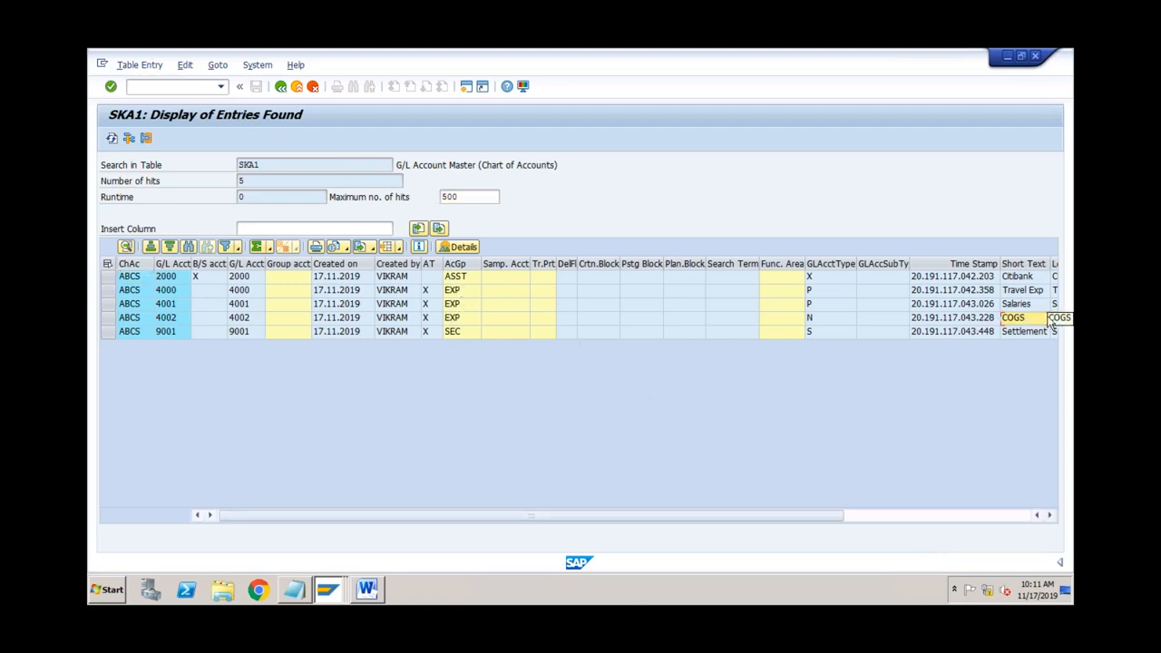
click(875, 519)
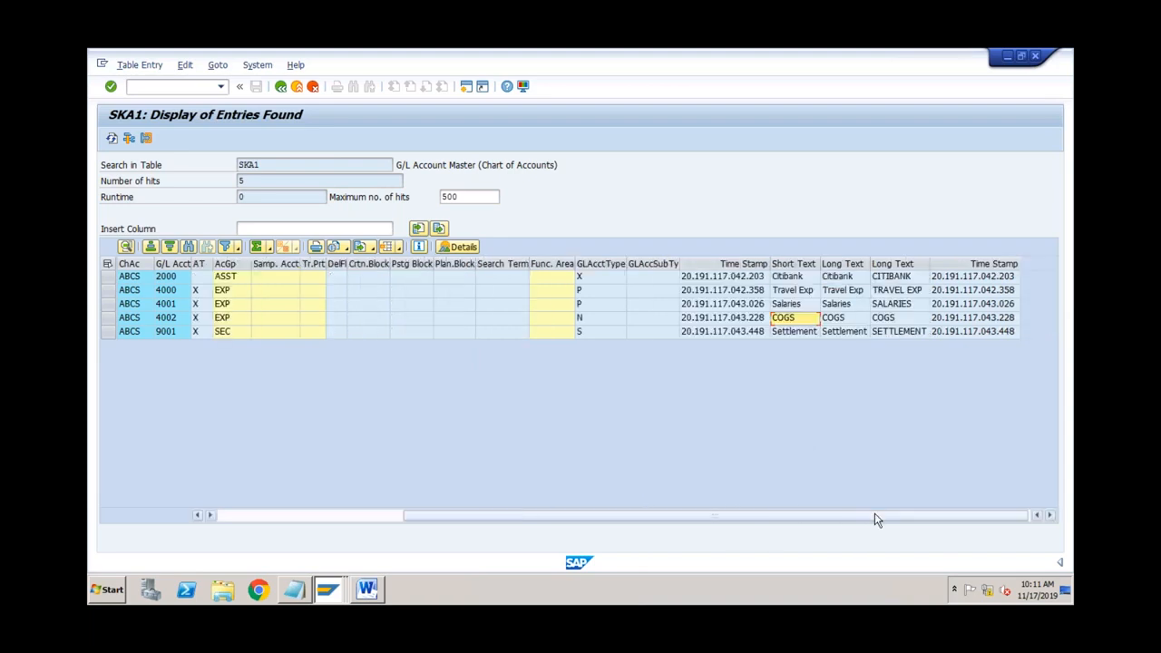
Step: List SKB1 entries for company code ABCS again, then return to the G/L account display
click(281, 86)
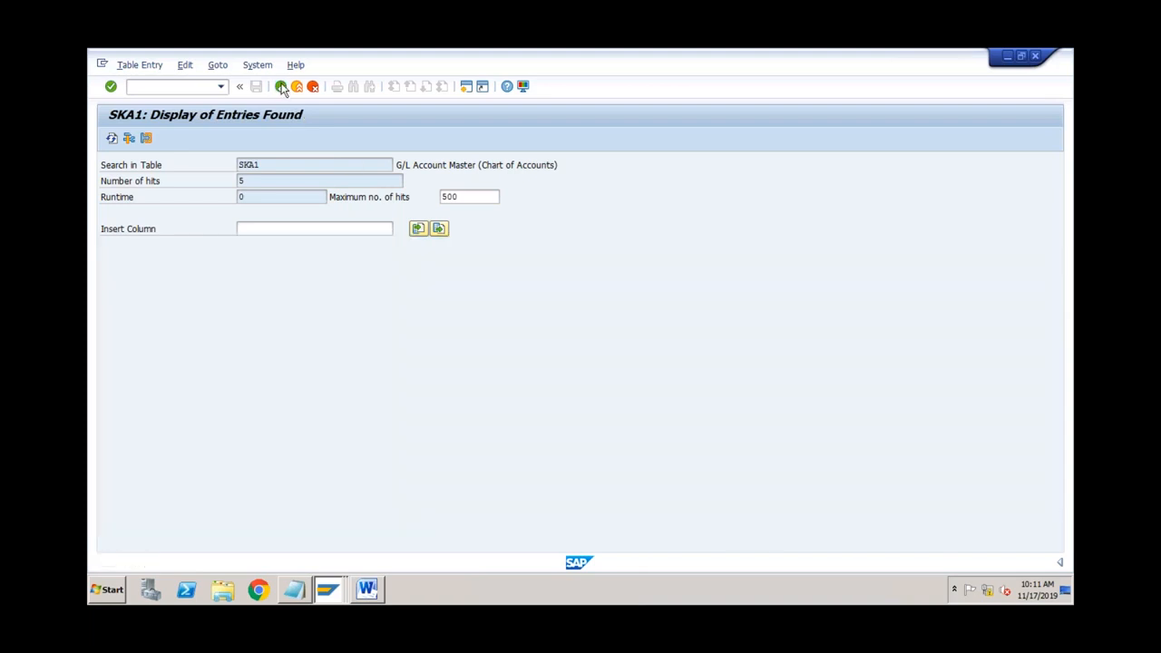
key(BackSpace)
key(BackSpace)
text(B1)
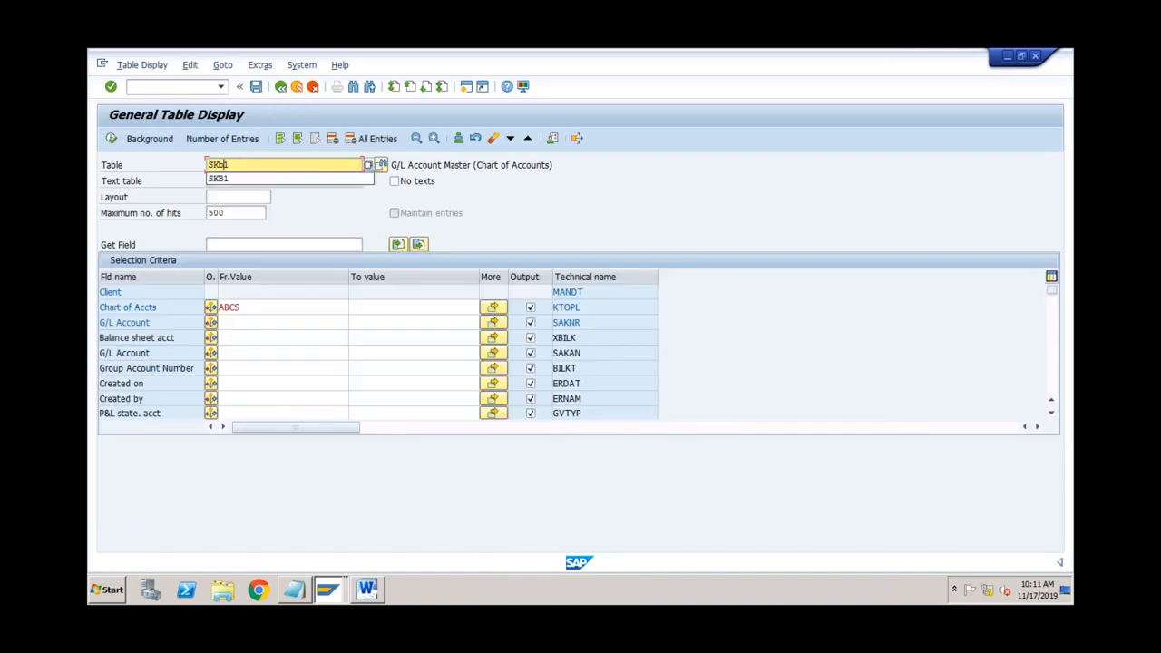
key(Return)
key(space)
click(234, 322)
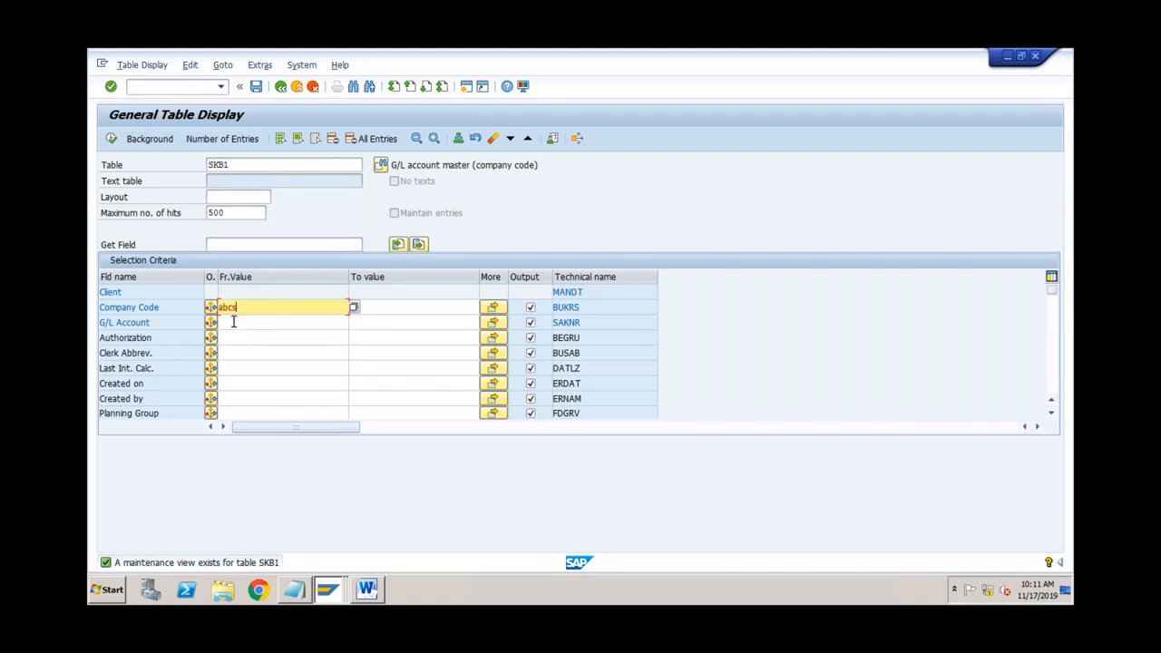
click(112, 140)
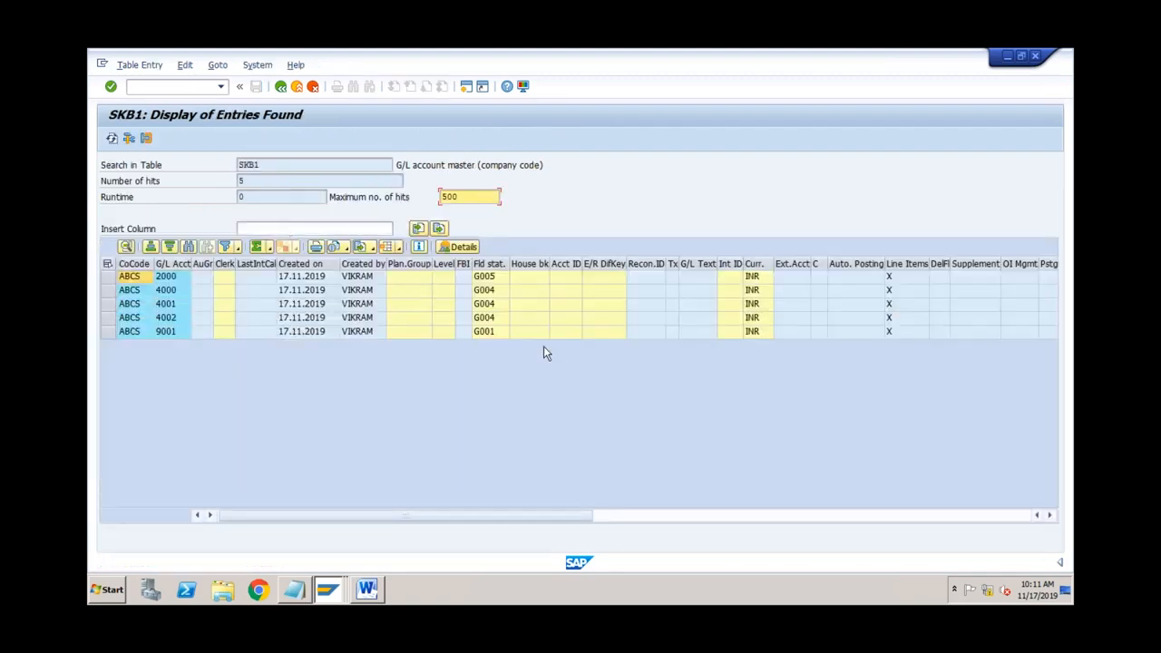
click(335, 594)
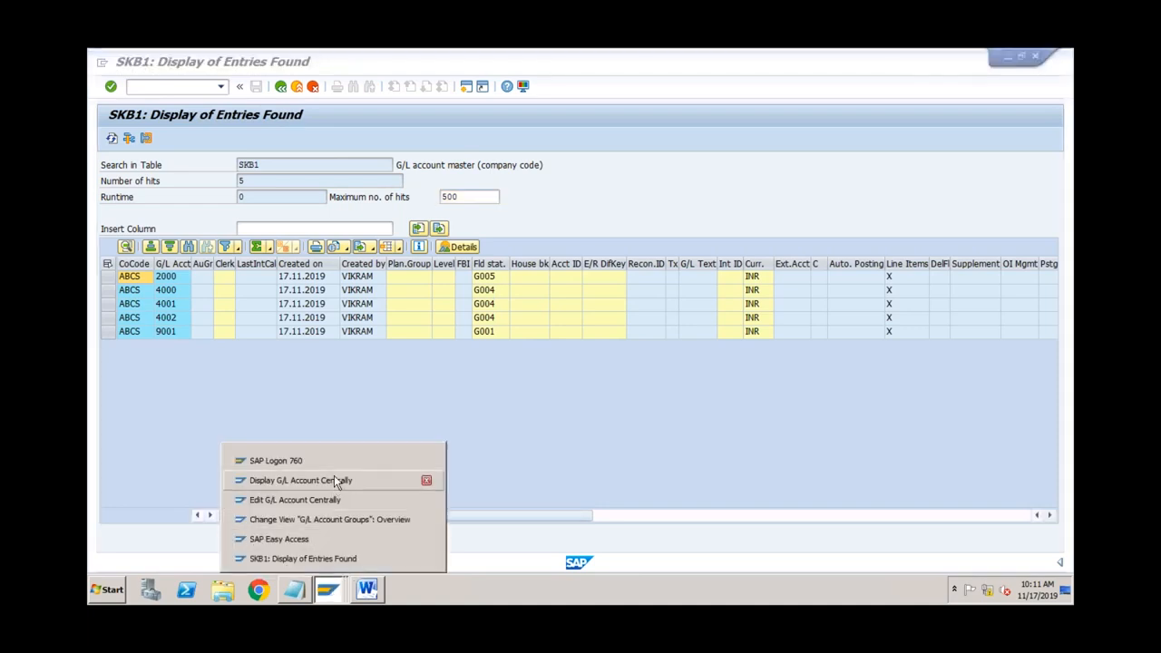
click(333, 479)
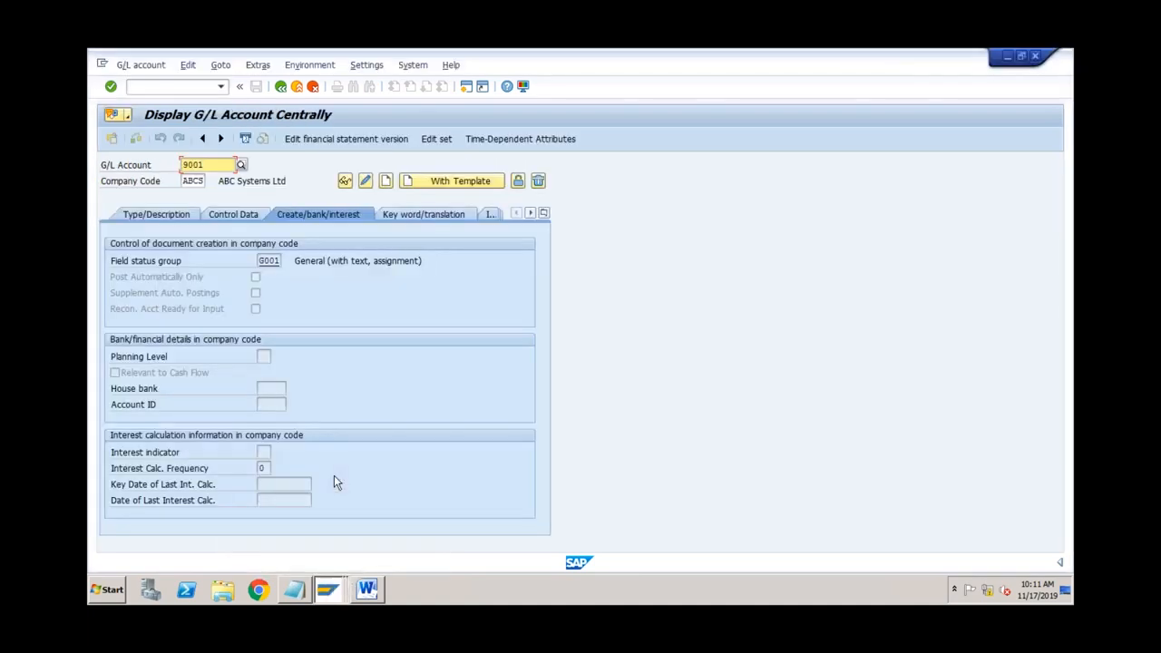
Step: Review account 9001's Type/Description and Create/bank/interest tabs showing Secondary Costs and G001
click(201, 181)
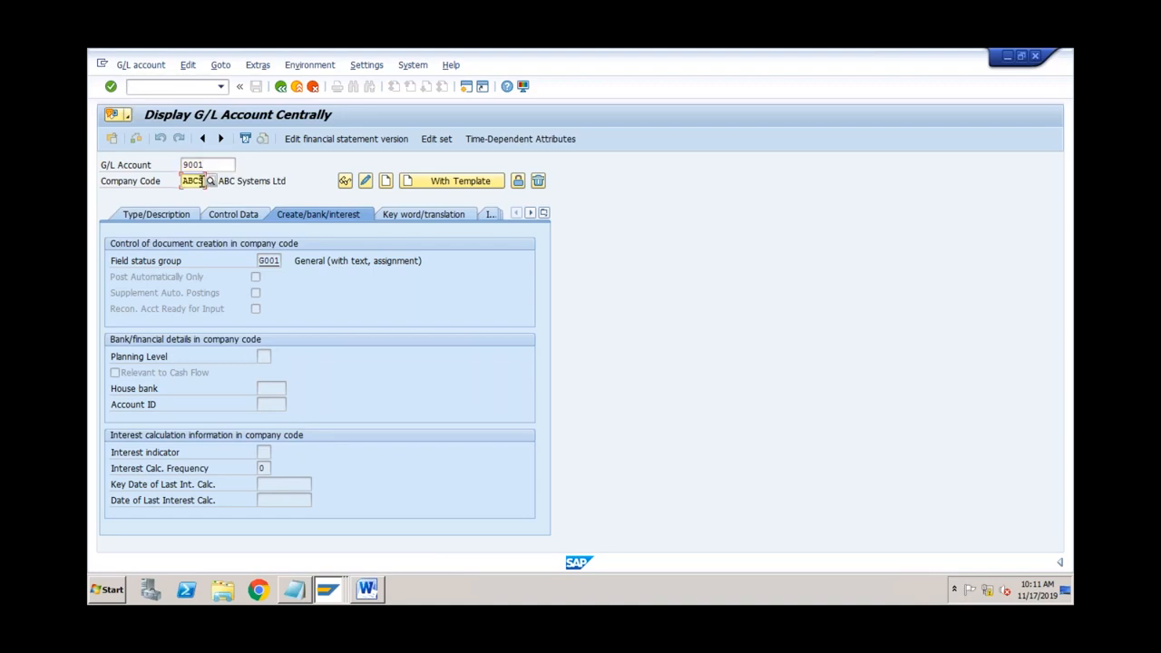
click(172, 218)
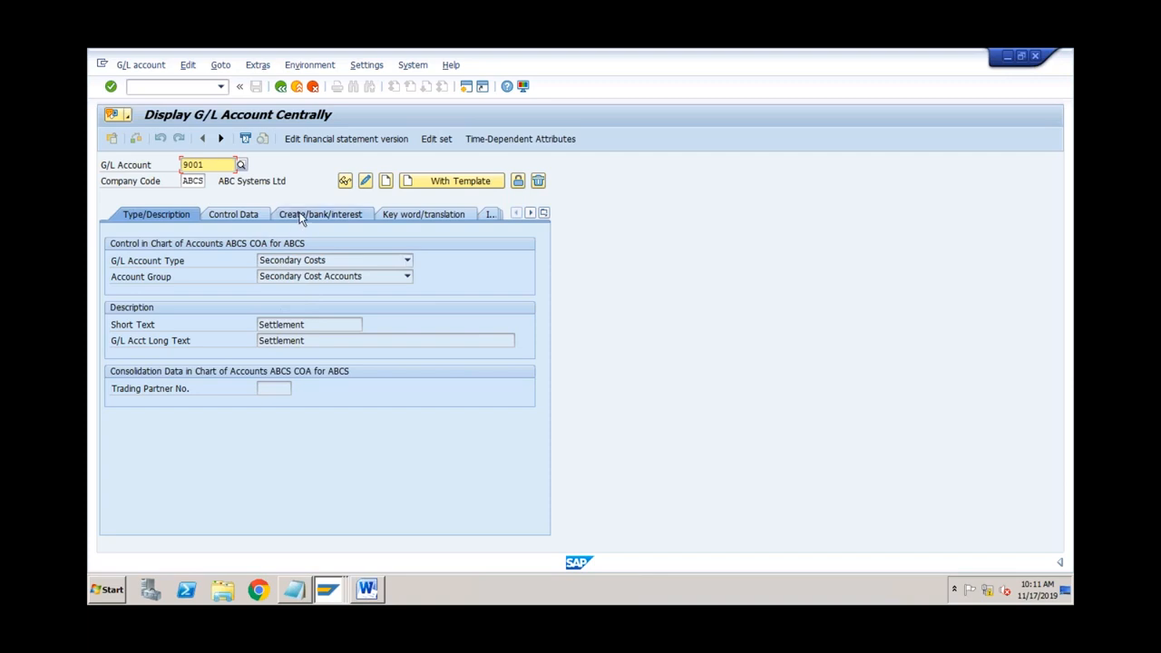
click(300, 215)
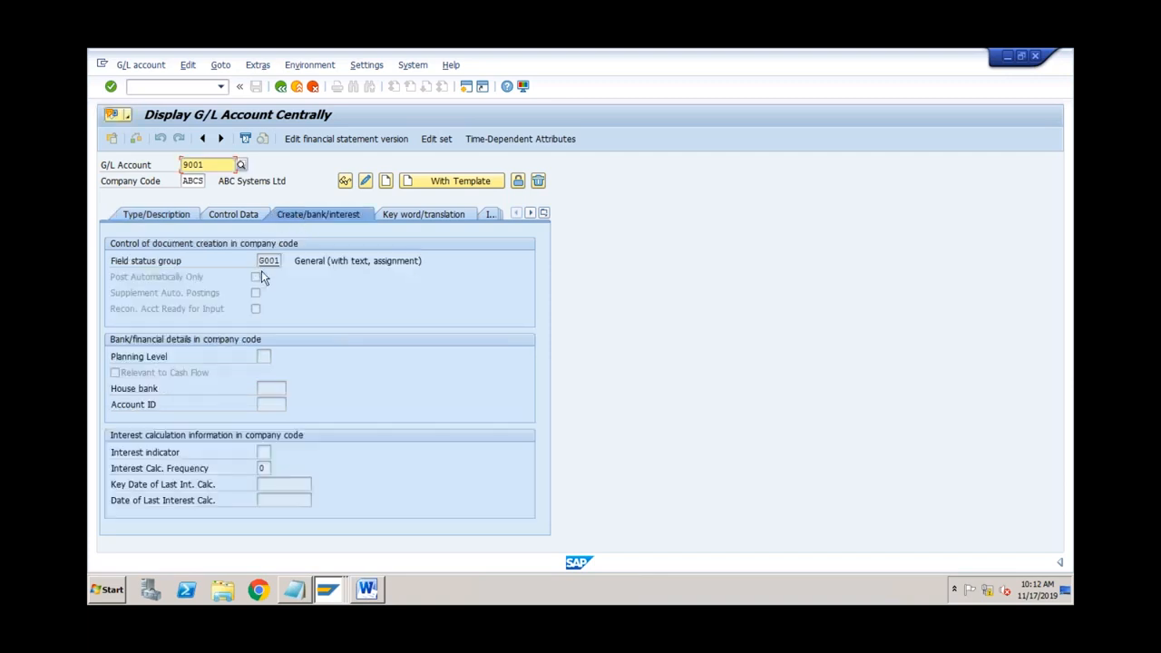
click(192, 180)
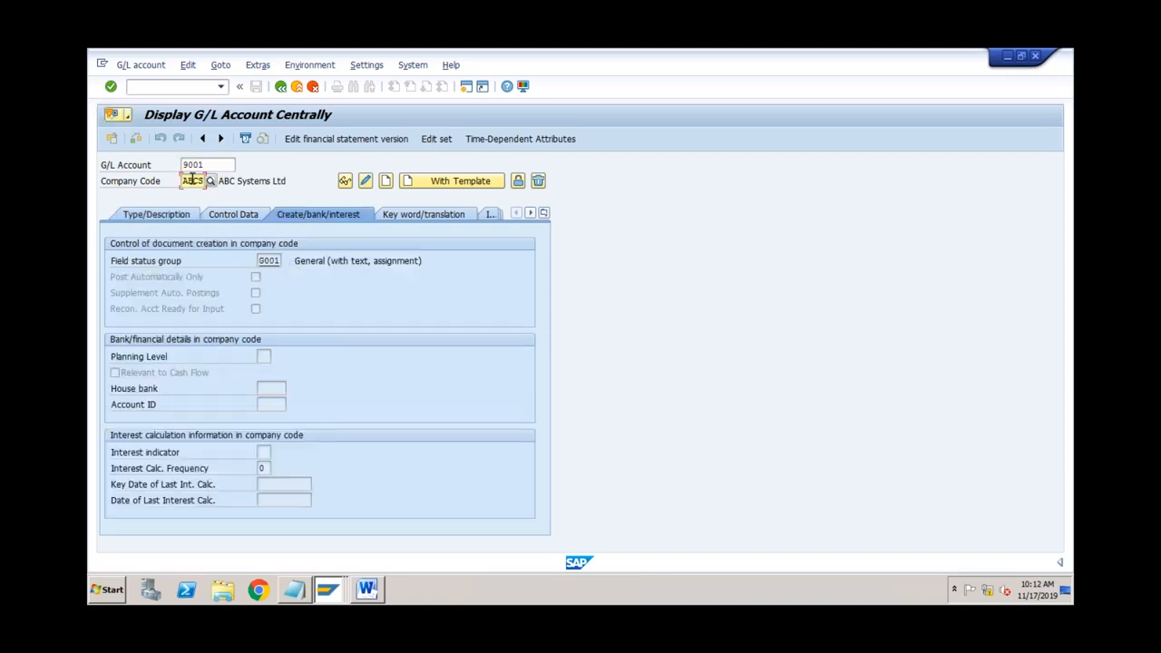
click(332, 590)
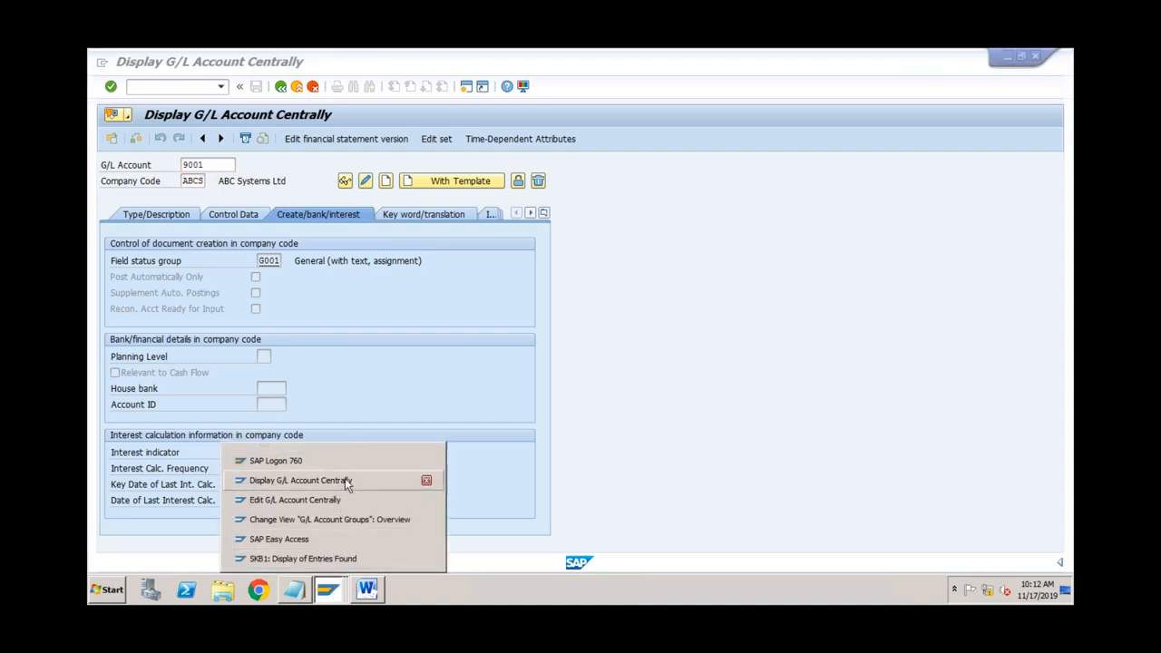
Step: From the SKB1 results at G/L account 4001, go back to the table selection screen
click(334, 557)
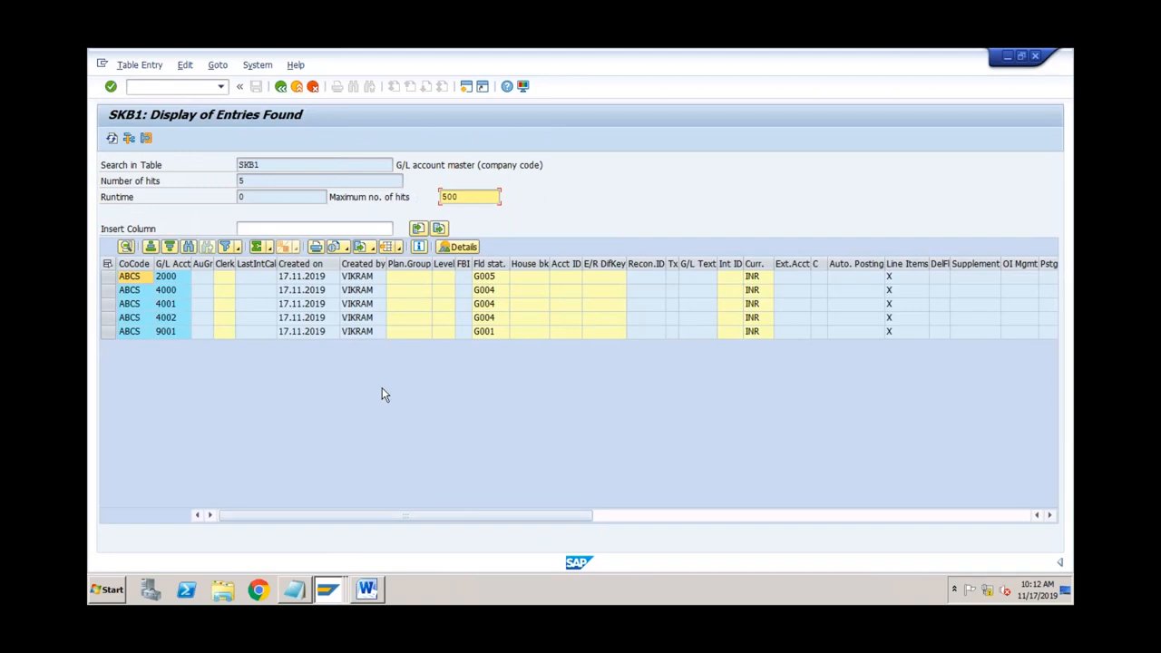
click(173, 306)
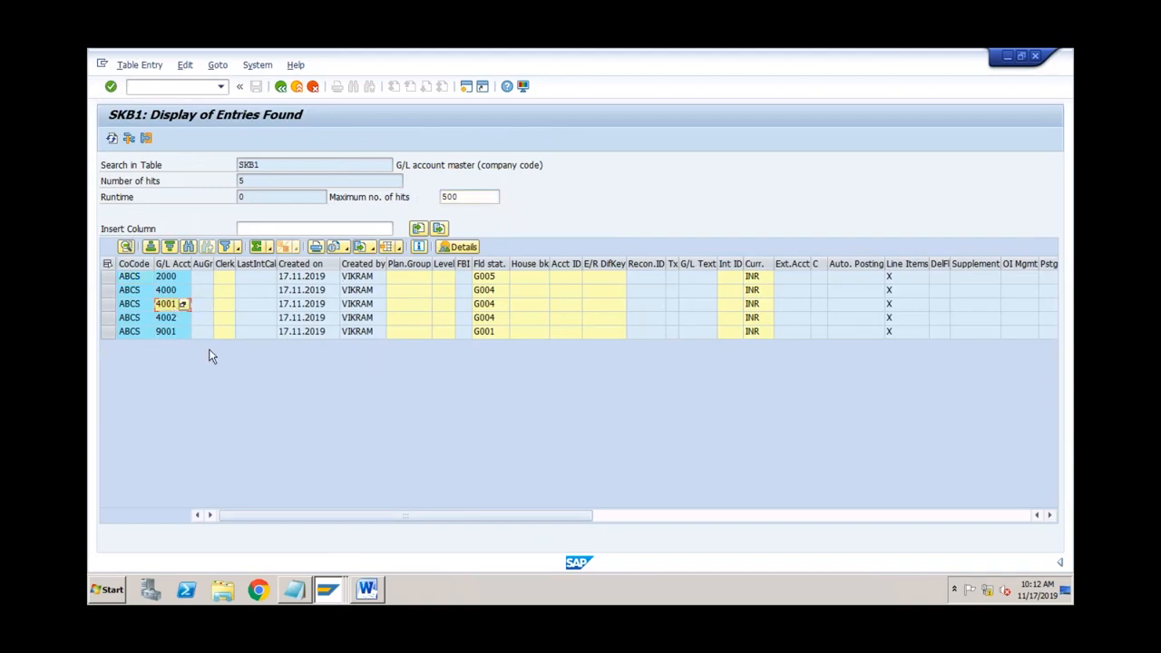
click(281, 87)
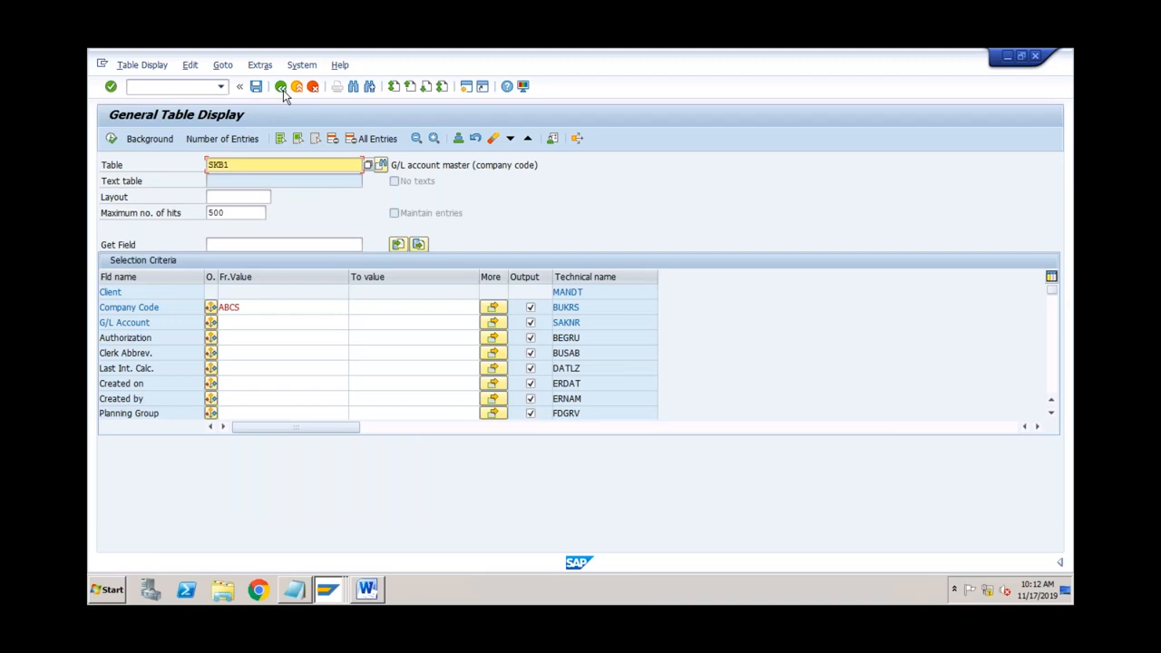
Step: Display CSKA cost elements 4000, 4001 and 9001 for chart of accounts ABCS, then go back
double_click(216, 164)
text(cska)
key(Return)
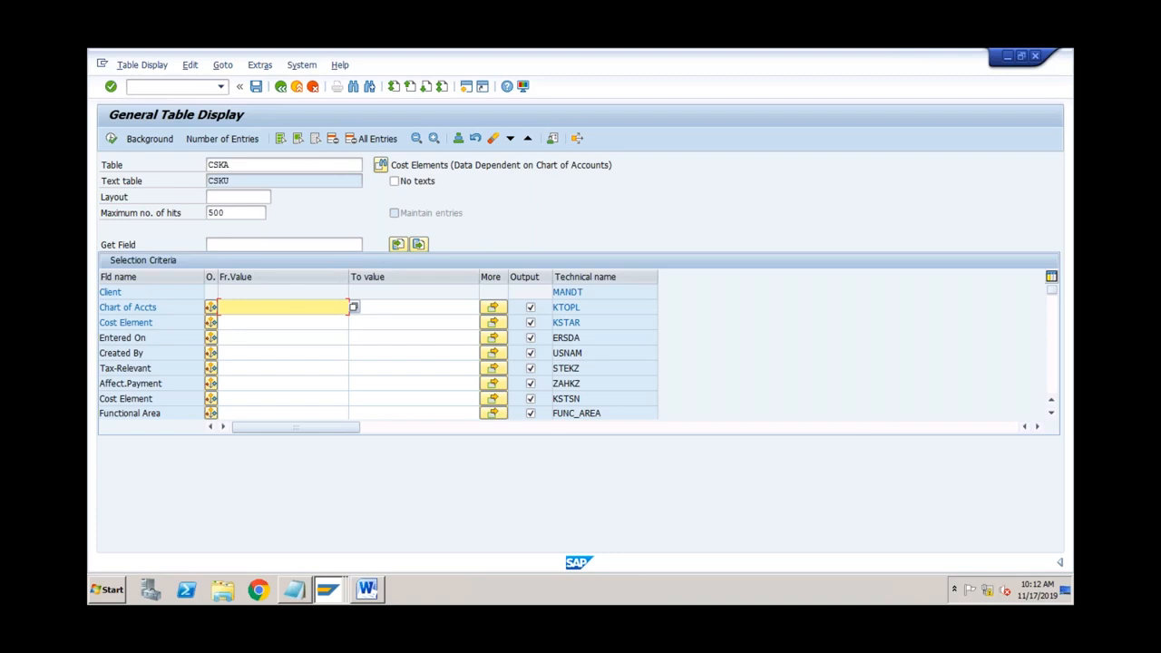
click(263, 167)
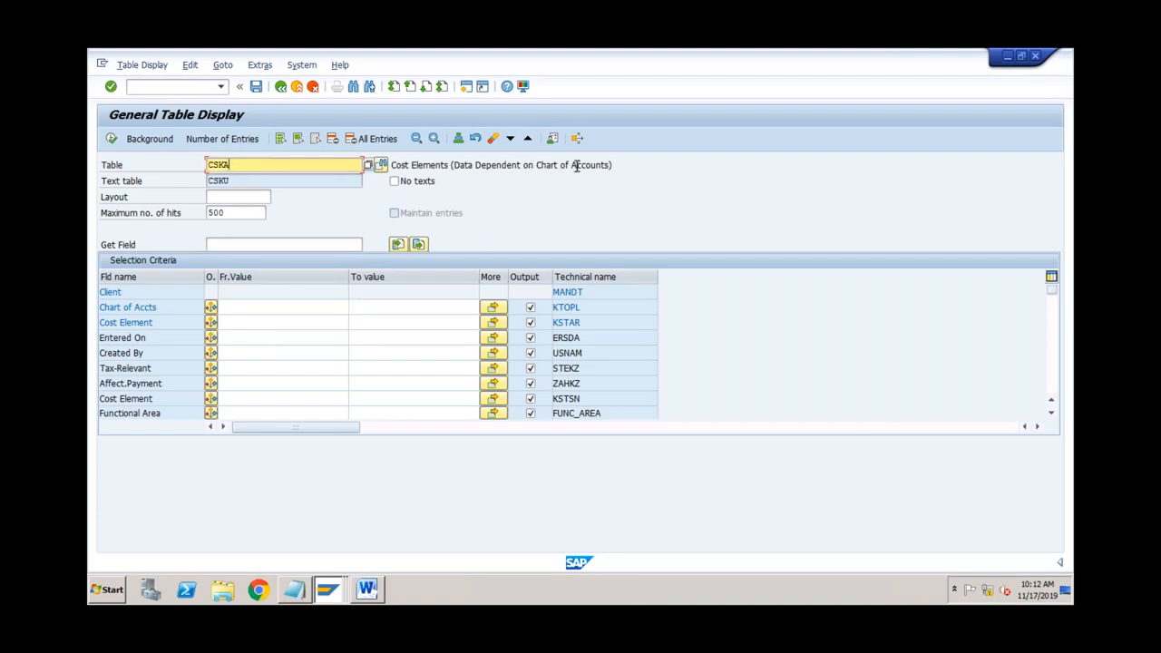
click(235, 305)
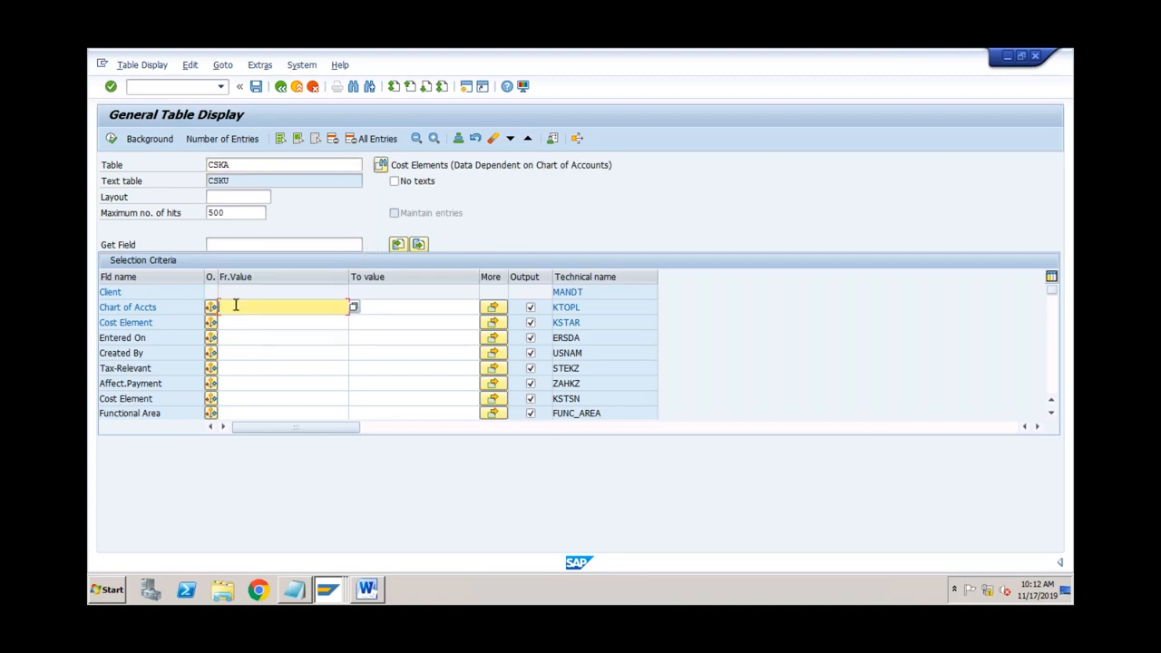
text(ABCS)
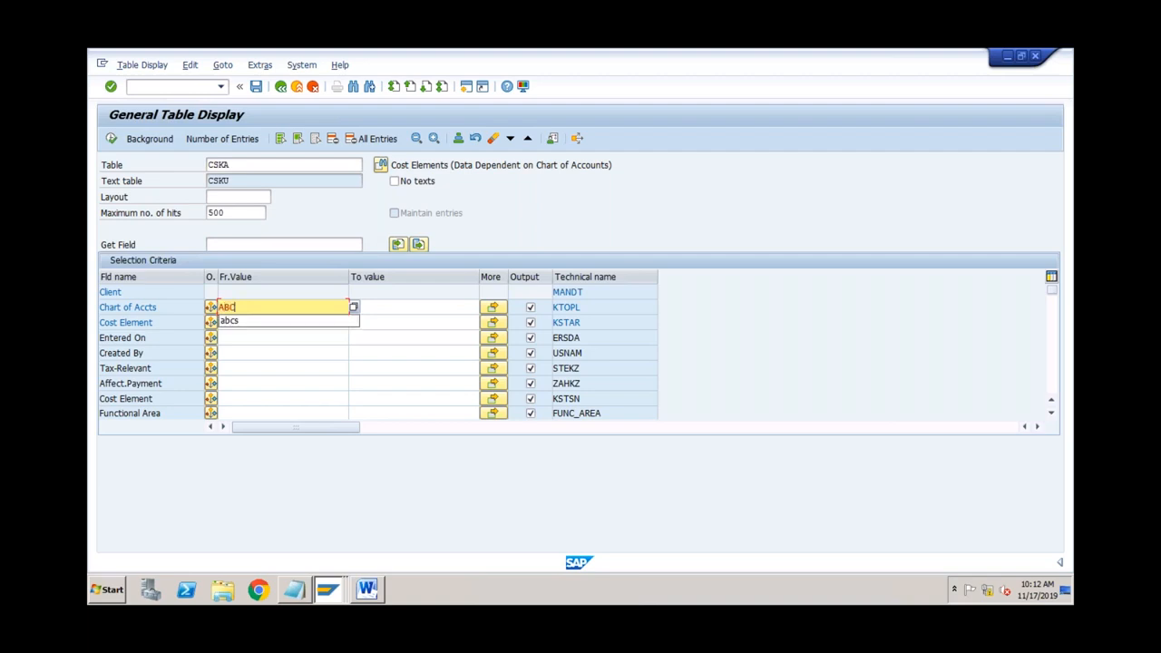
click(111, 139)
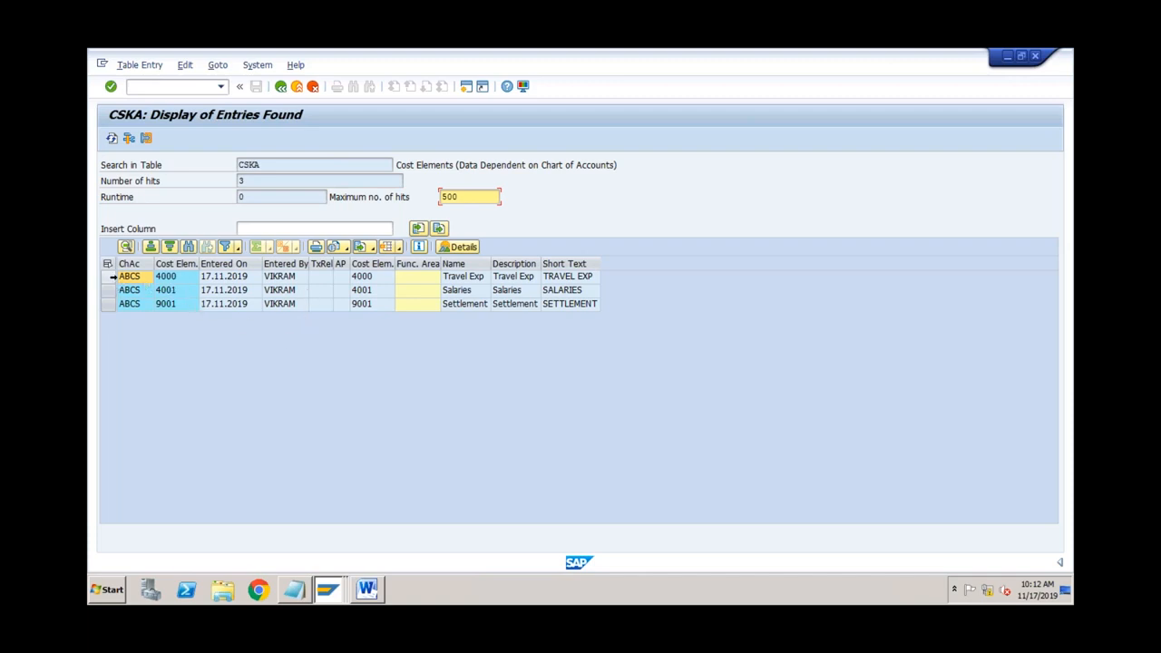
click(108, 304)
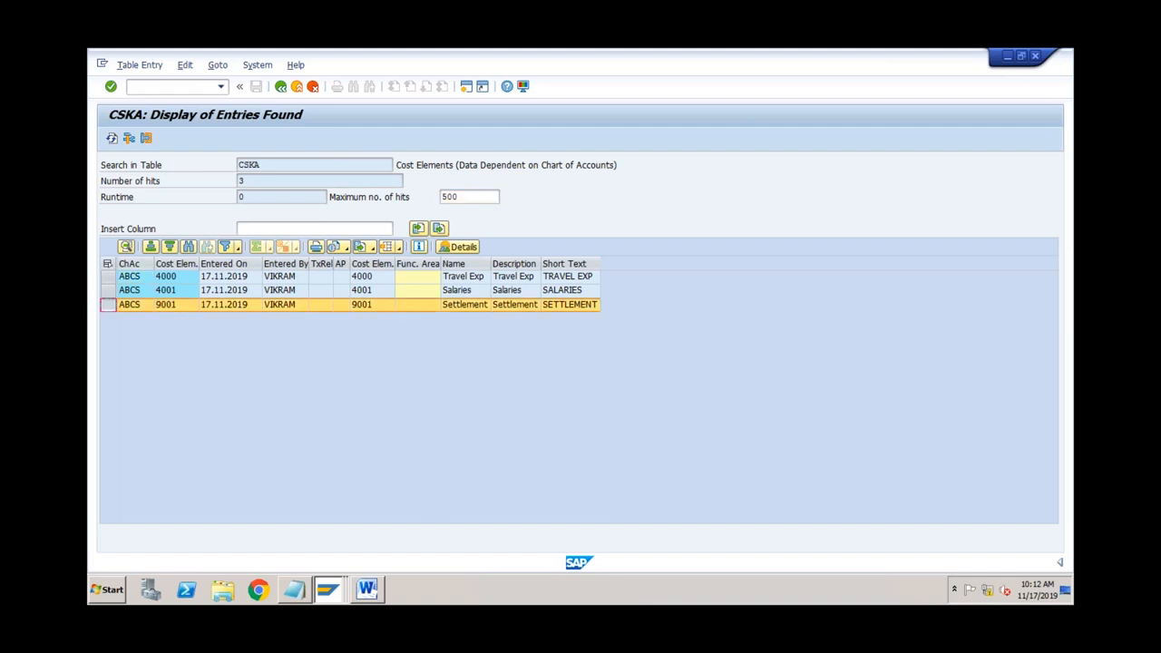
click(279, 164)
click(281, 87)
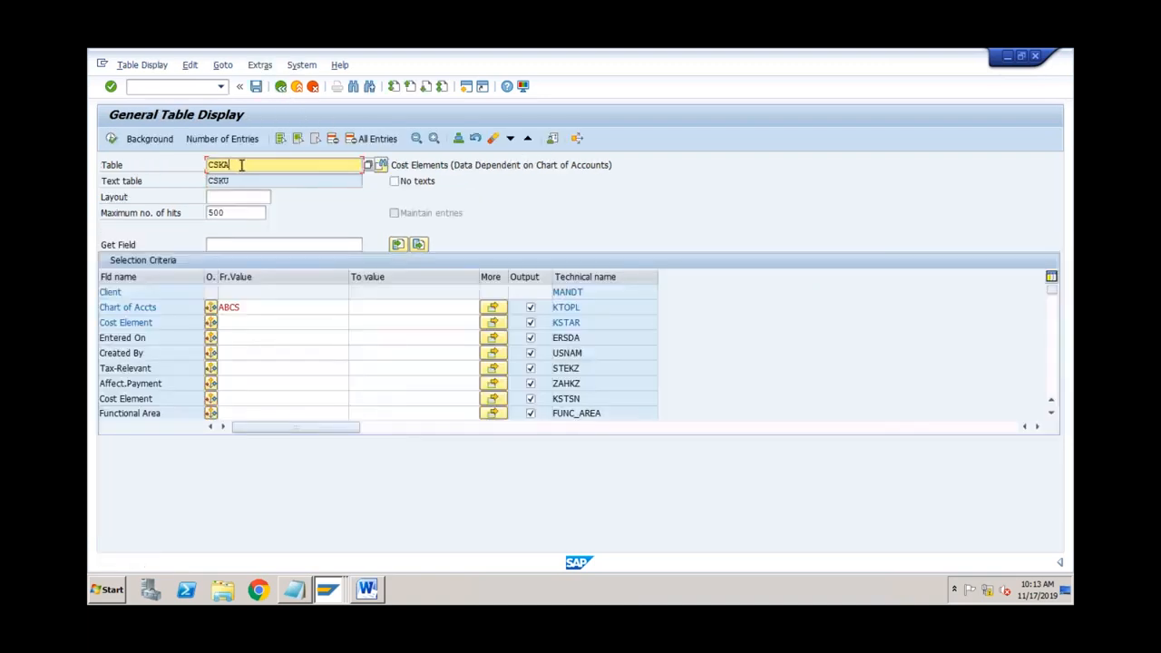
Step: Query CSKB for controlling area ABCS, check categories 1, 1 and 21, then return to Easy Access
key(BackSpace)
text(B)
key(Return)
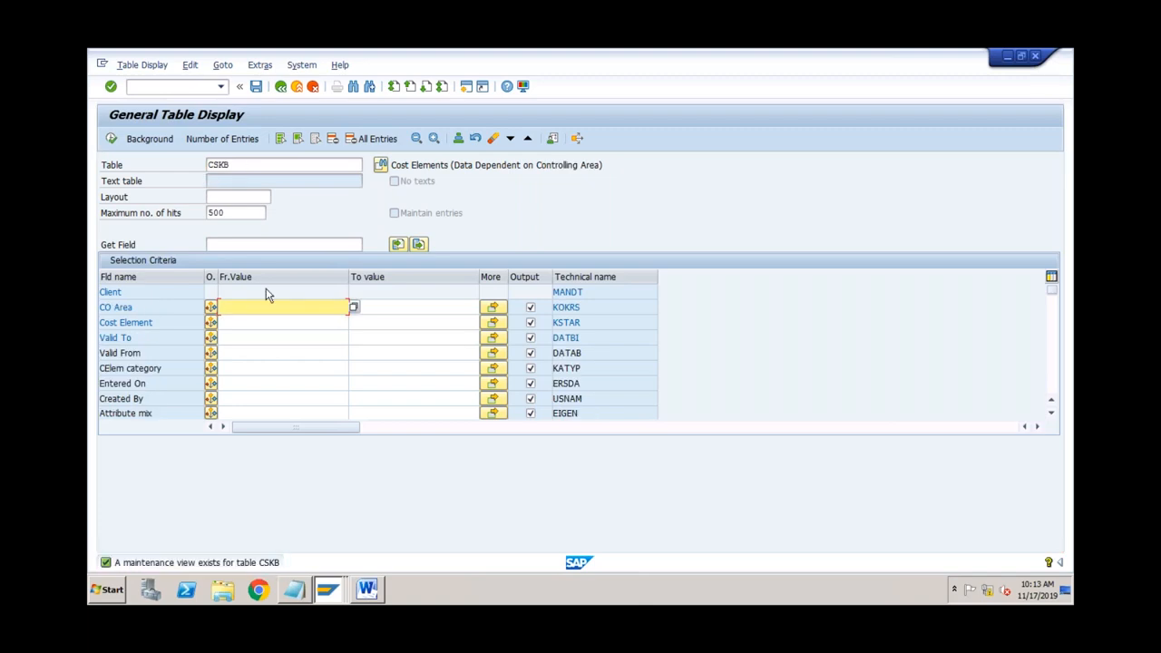
text(ABCS)
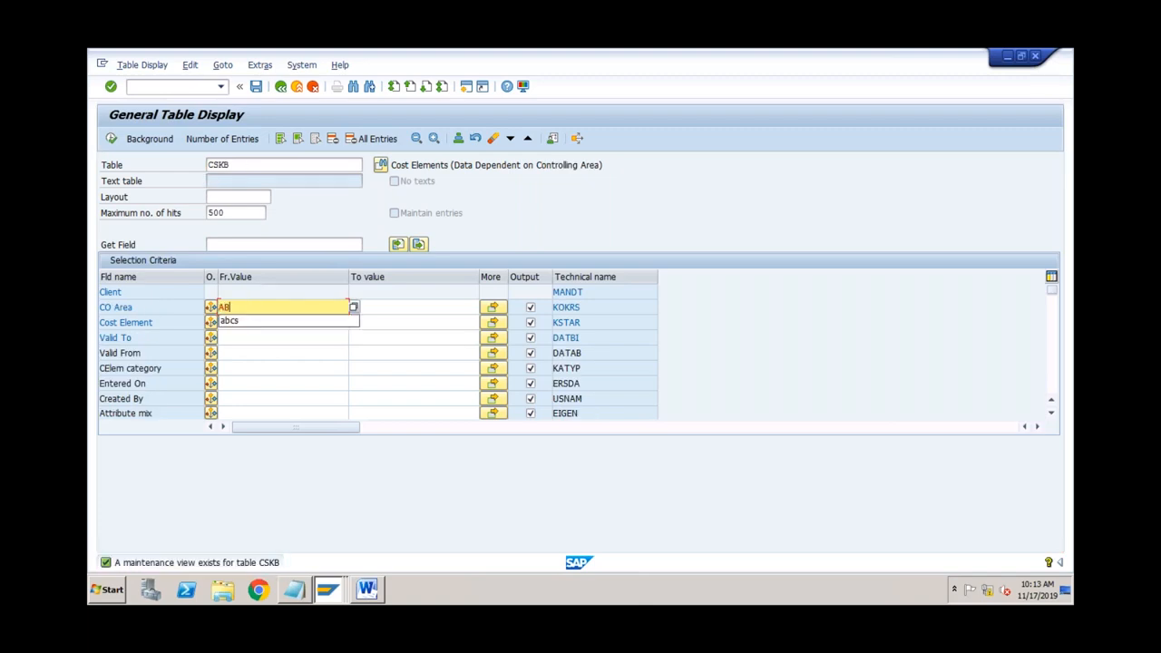
click(112, 138)
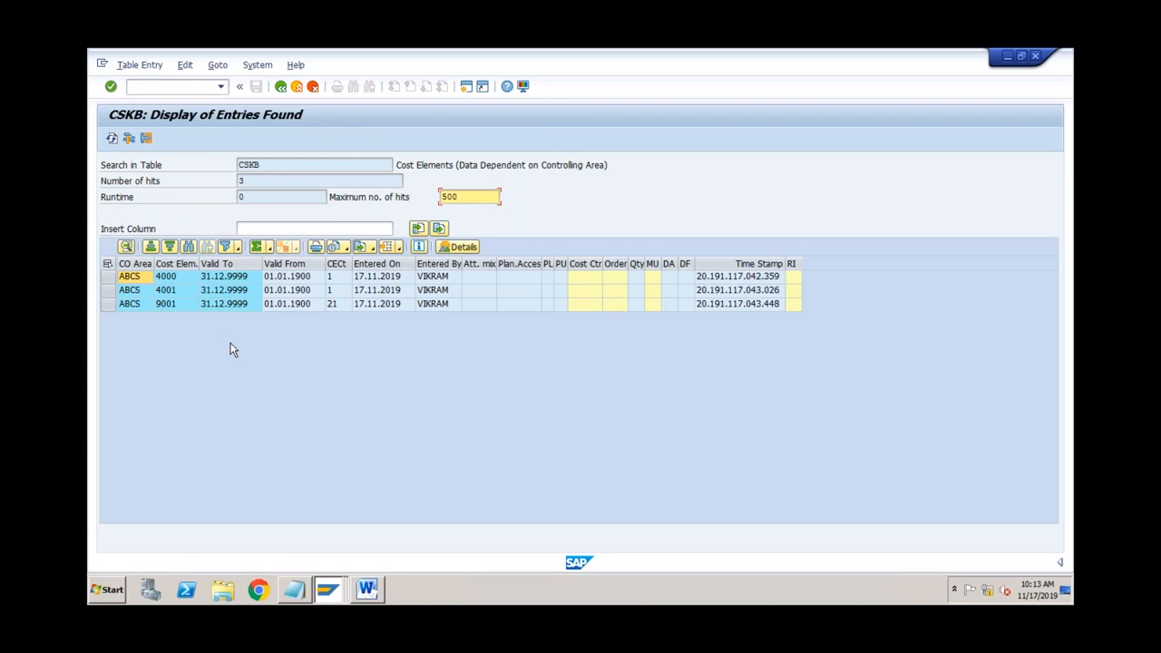
click(336, 277)
click(336, 293)
click(336, 305)
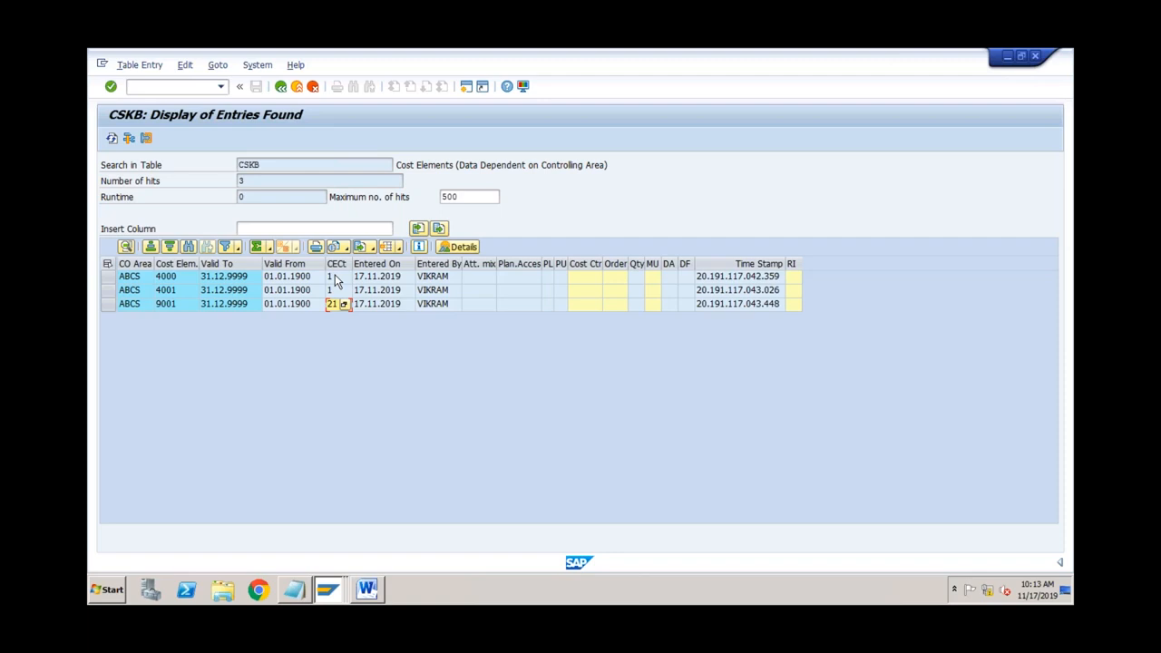
click(281, 88)
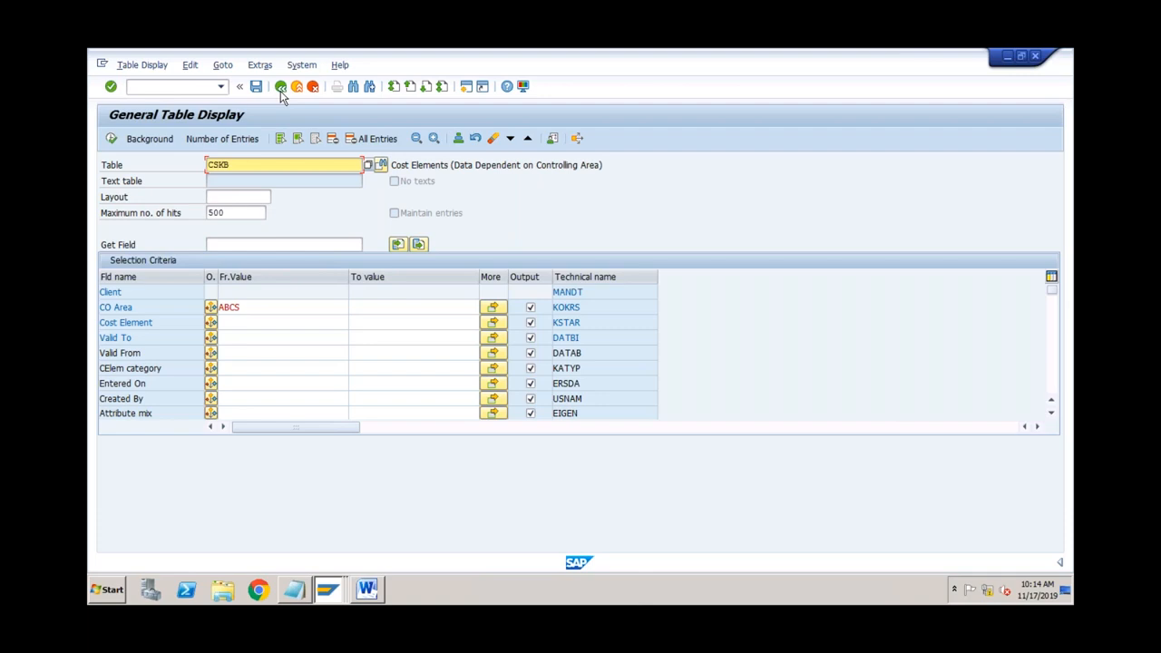
click(281, 91)
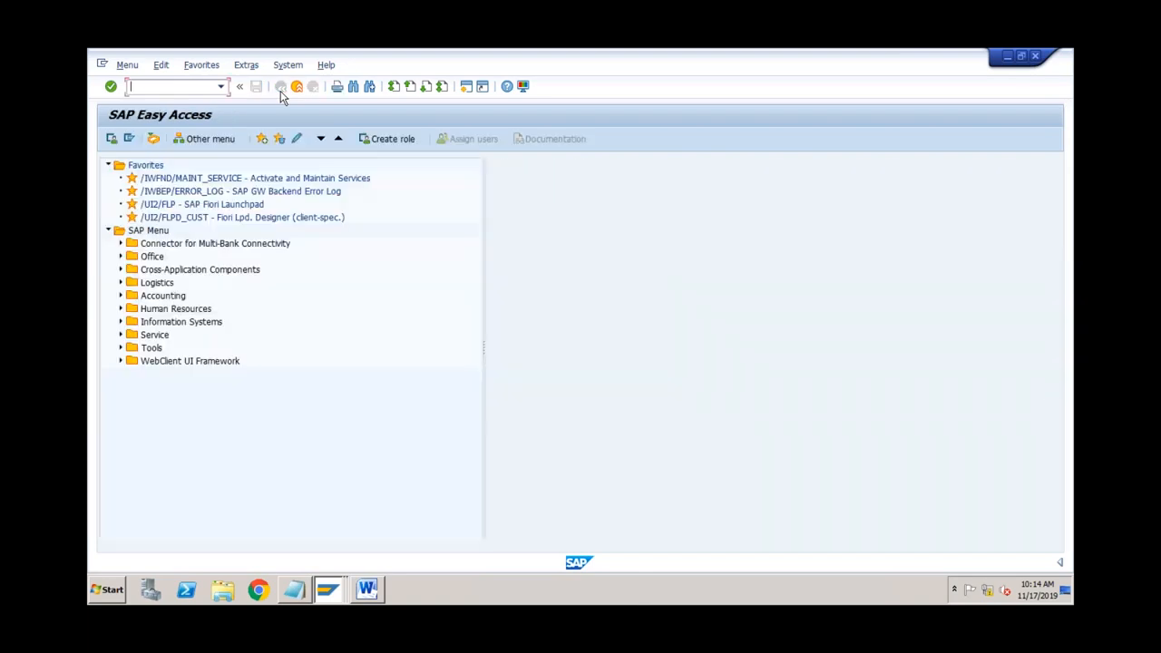
Step: Review the Primary and Secondary Cost Element lines in the Word notes
click(368, 589)
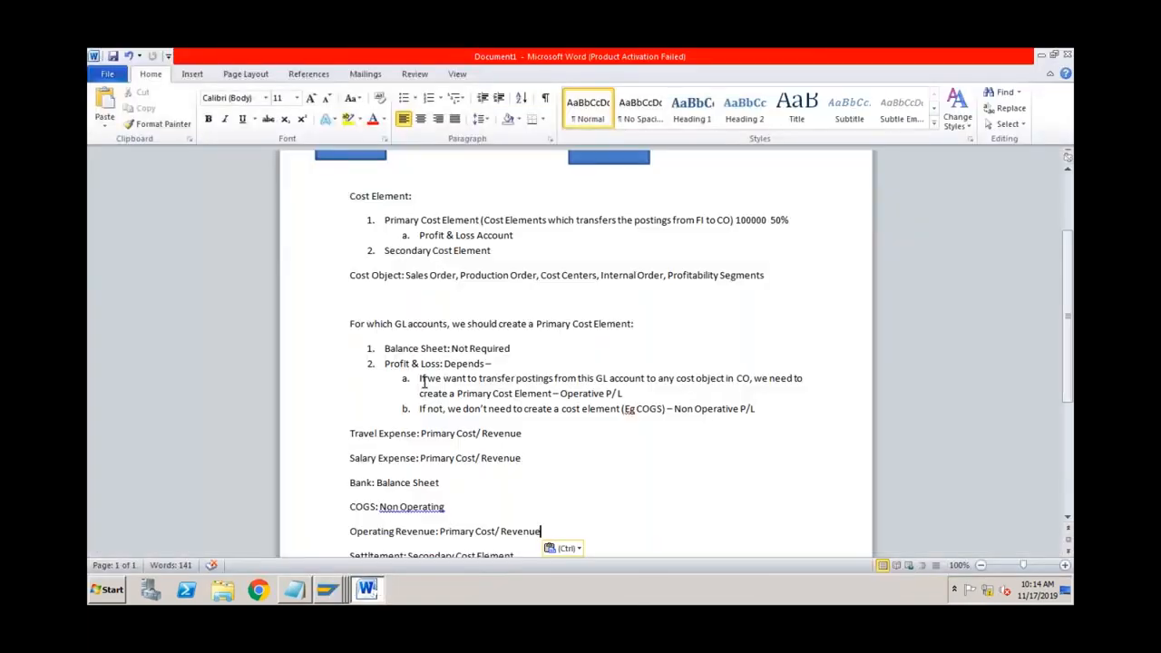
click(417, 198)
click(434, 220)
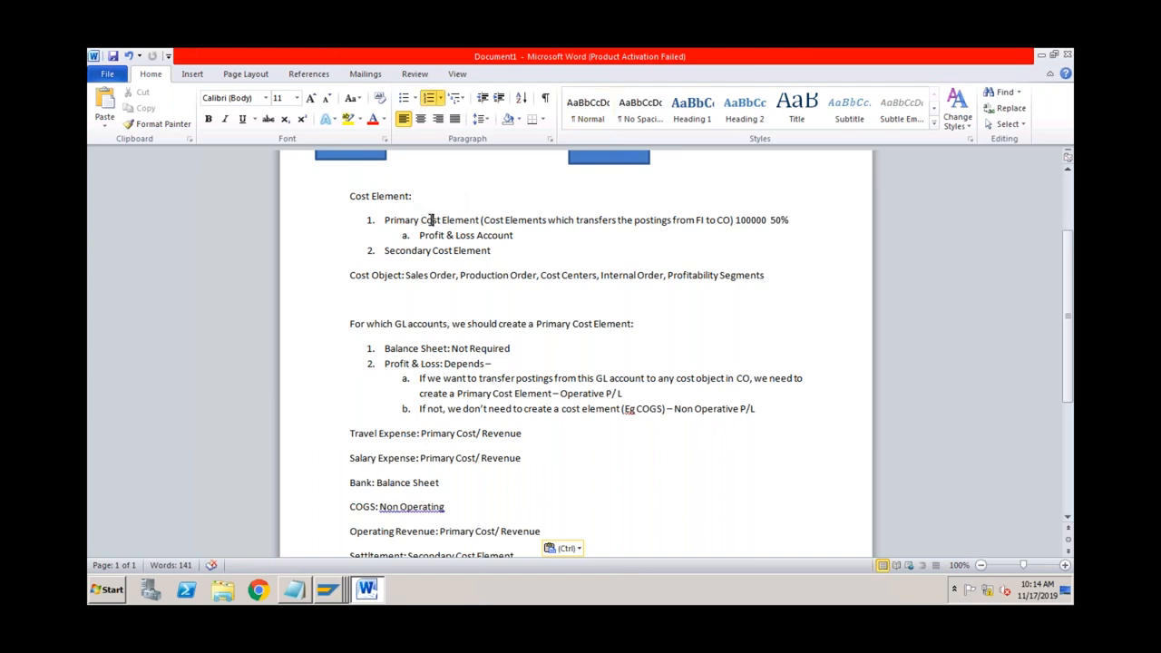
click(430, 250)
Step: Highlight 'Cost Centers' in the Cost Object line, then return to the G/L account display
click(548, 283)
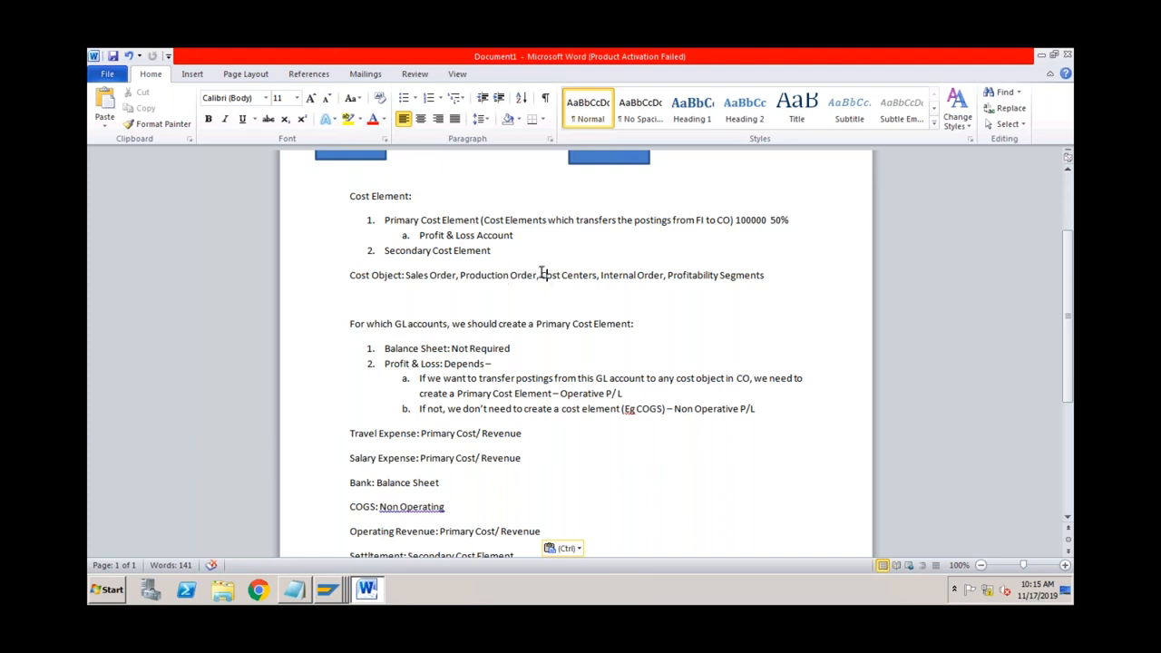
drag(542, 274, 572, 272)
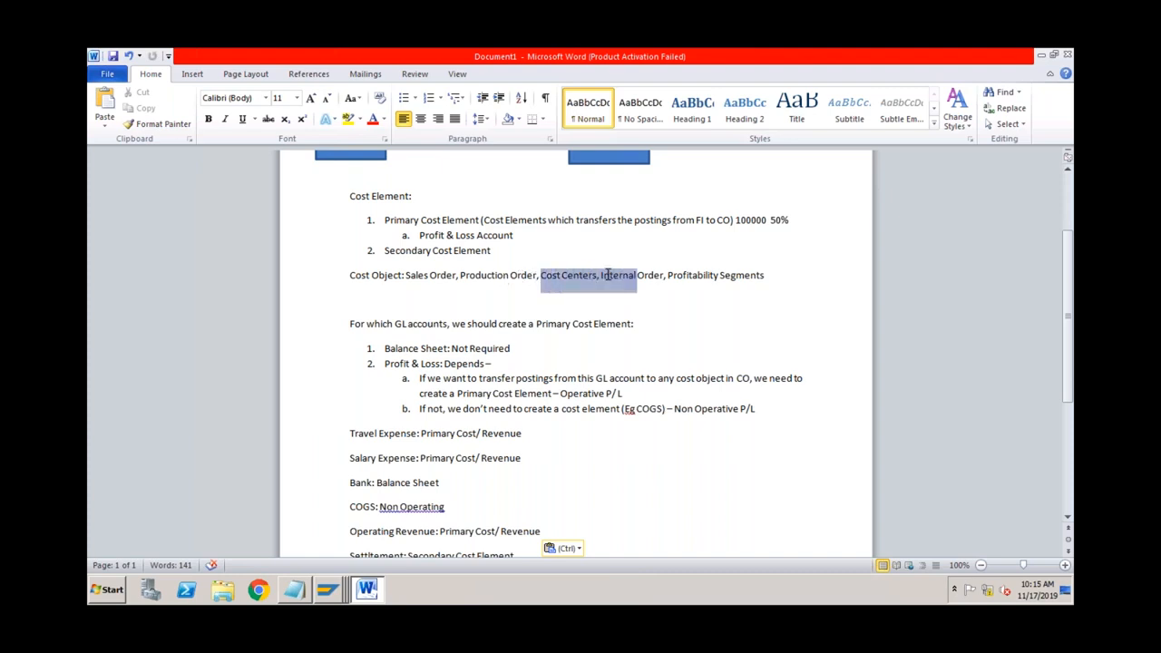
click(595, 275)
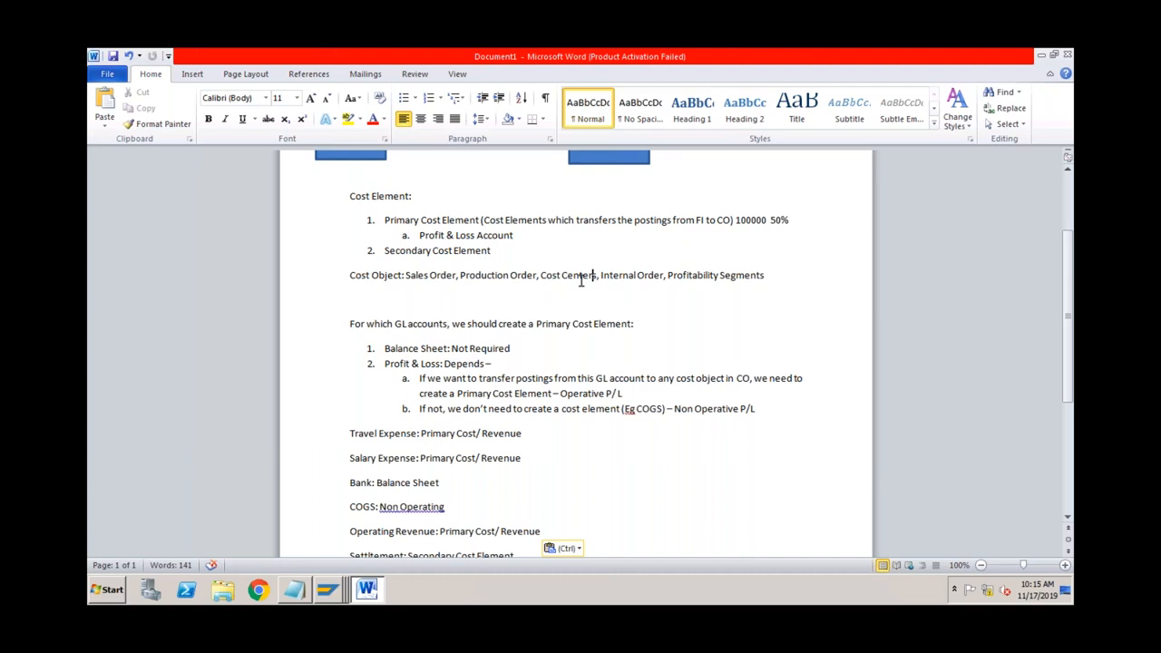
drag(540, 275, 594, 279)
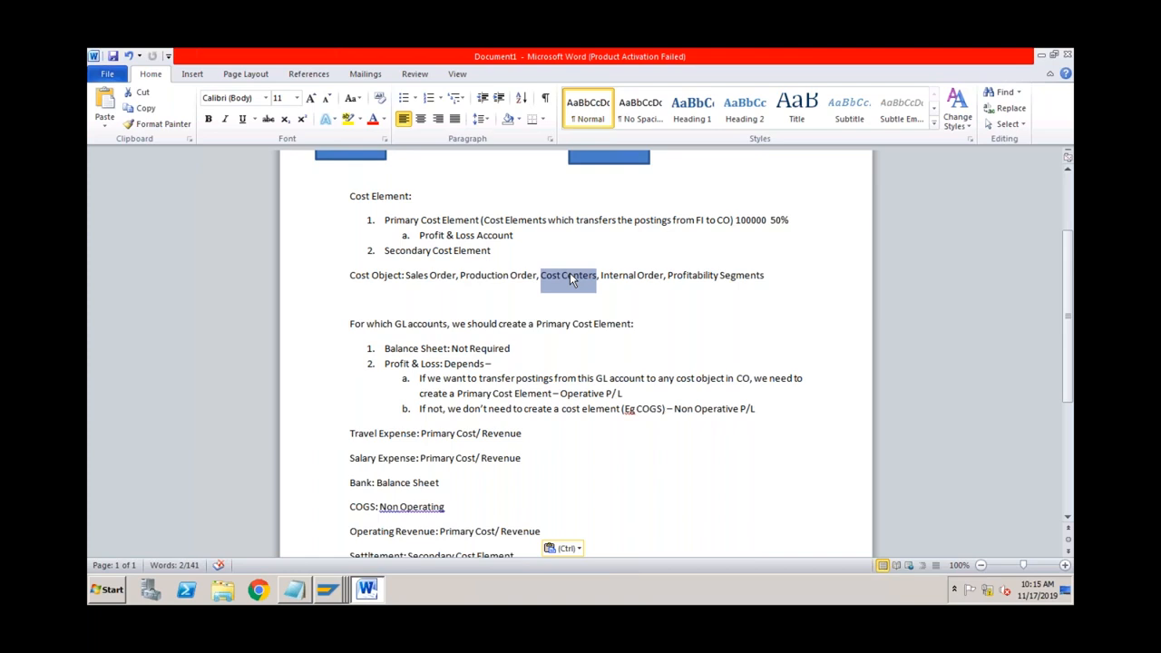
click(334, 598)
click(350, 484)
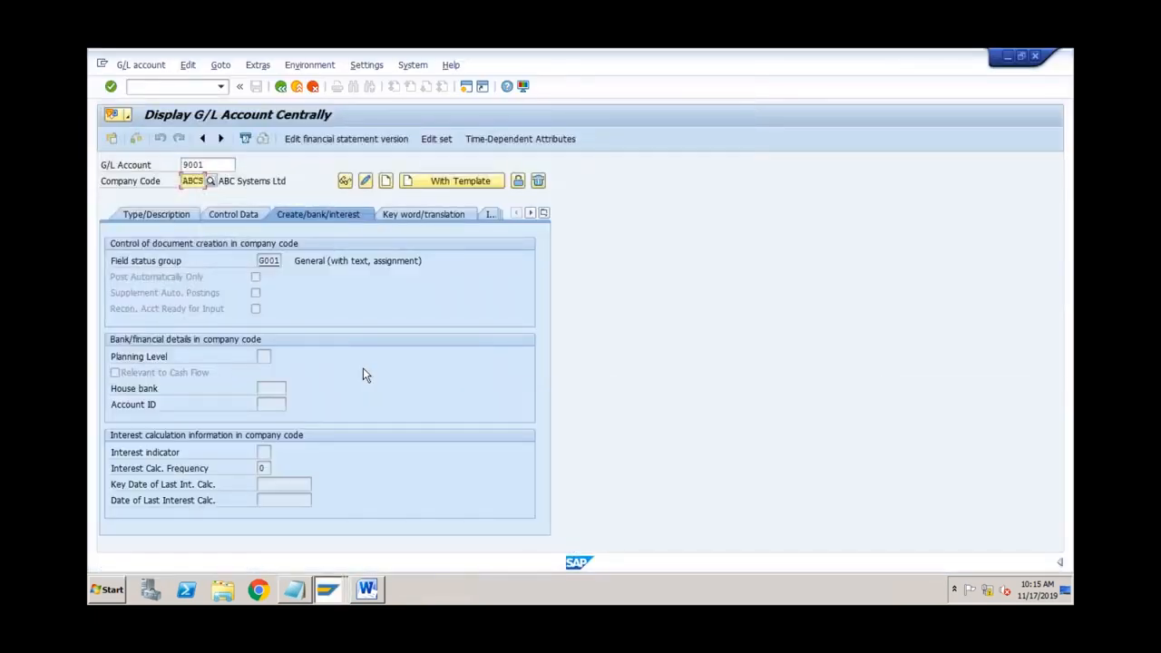
Step: Exit the G/L account 9001 display to the SAP Easy Access menu
click(300, 90)
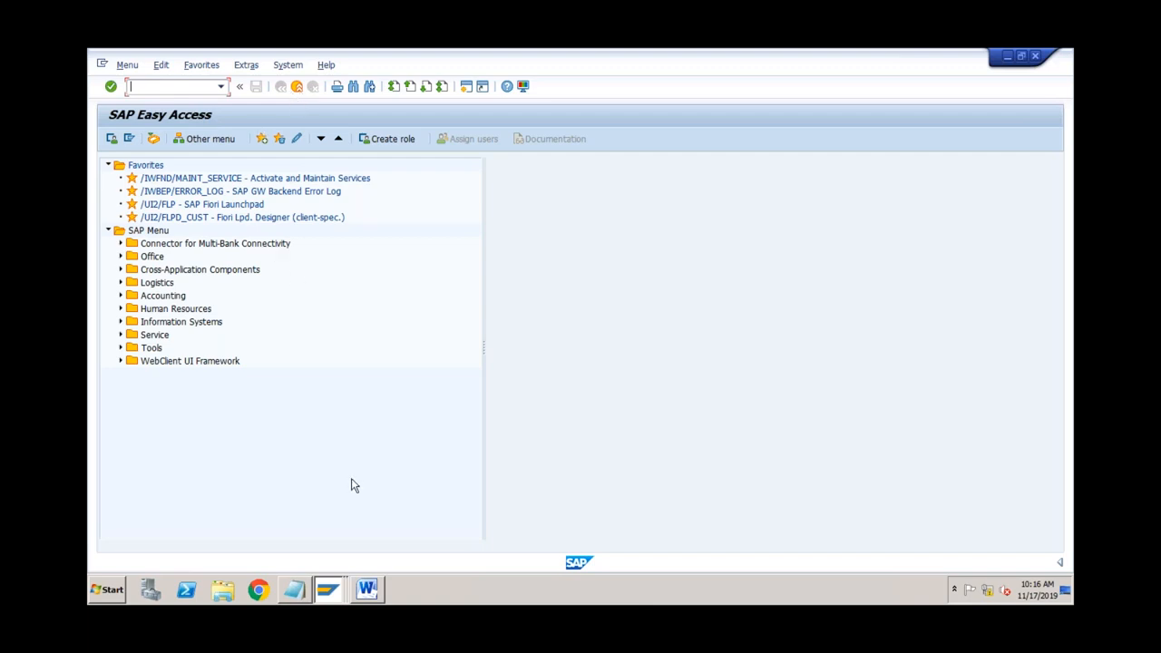
Step: Add 'ABCS: Standard Hiearachy for ABCs' below the Settlement notes and start an indented line
click(376, 599)
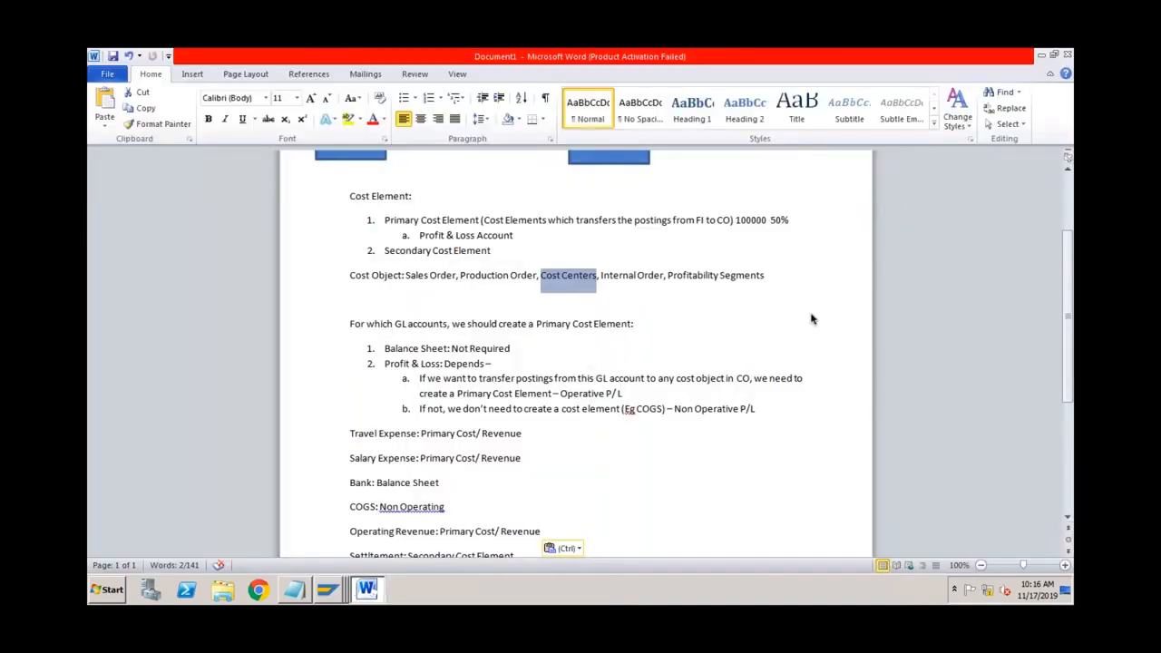
click(757, 409)
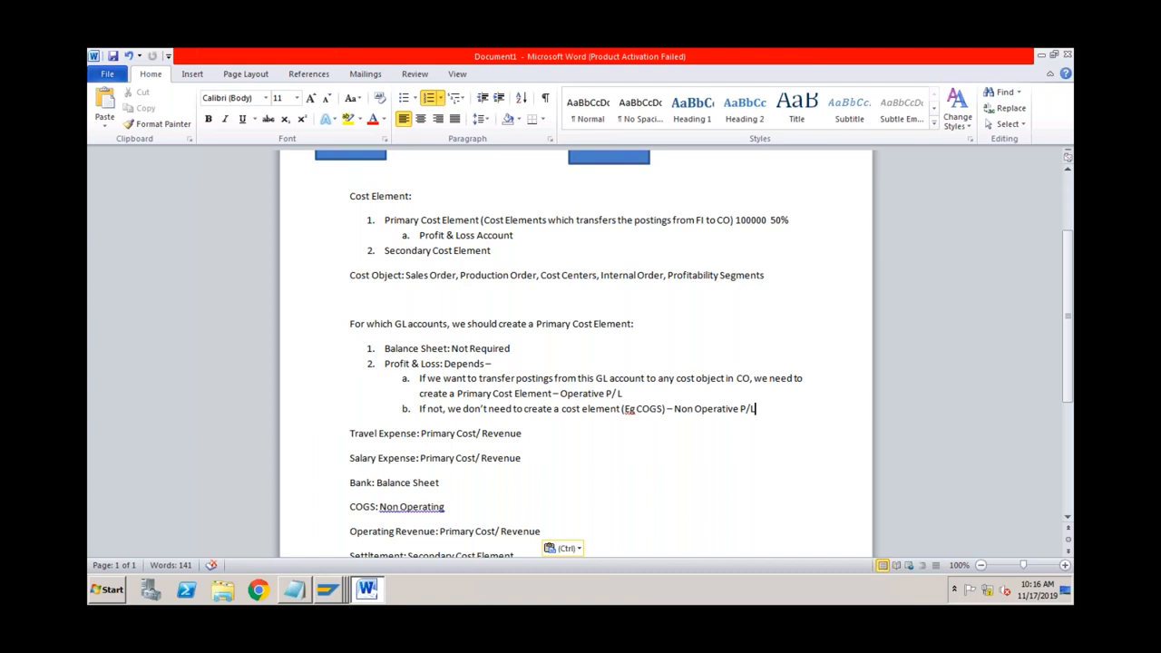
click(634, 535)
key(Down)
key(Down)
key(Down)
key(Down)
key(Down)
key(Down)
key(Down)
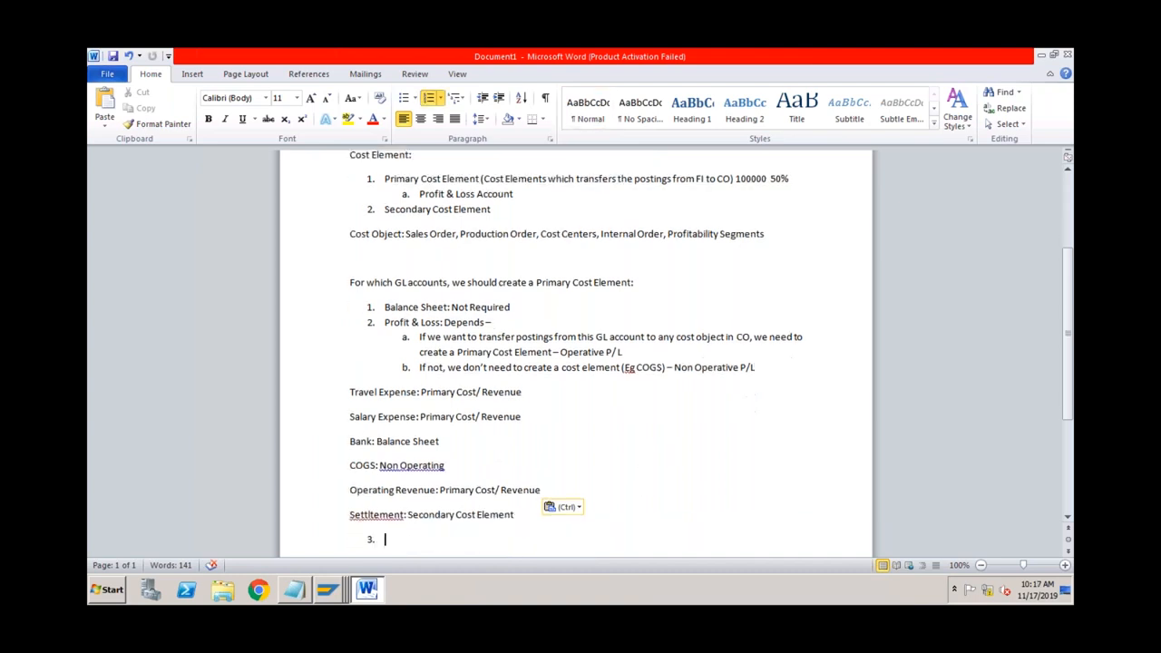
key(Up)
key(Up)
key(Up)
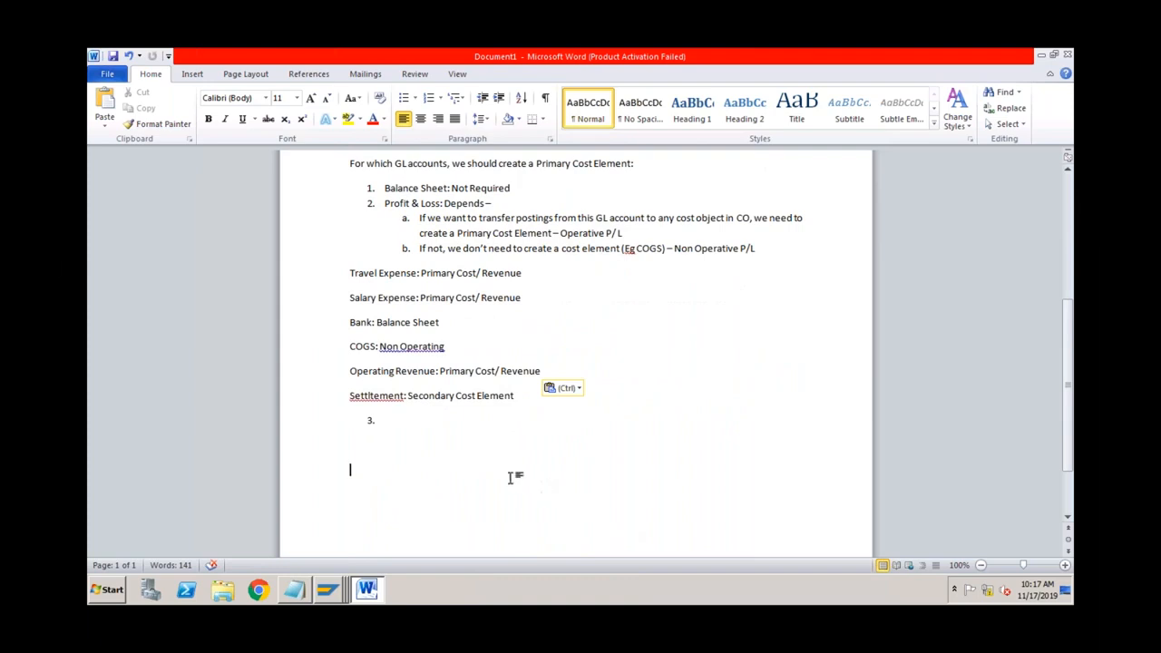
text(ABCS)
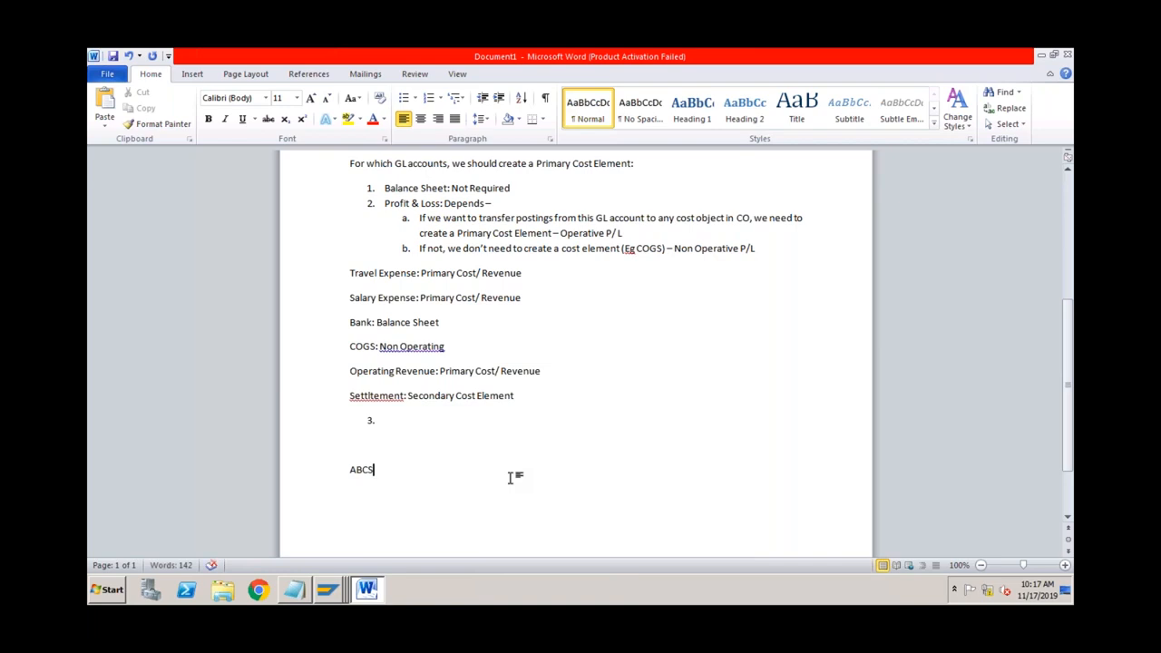
text(: Standard Hiearachy)
text(for )
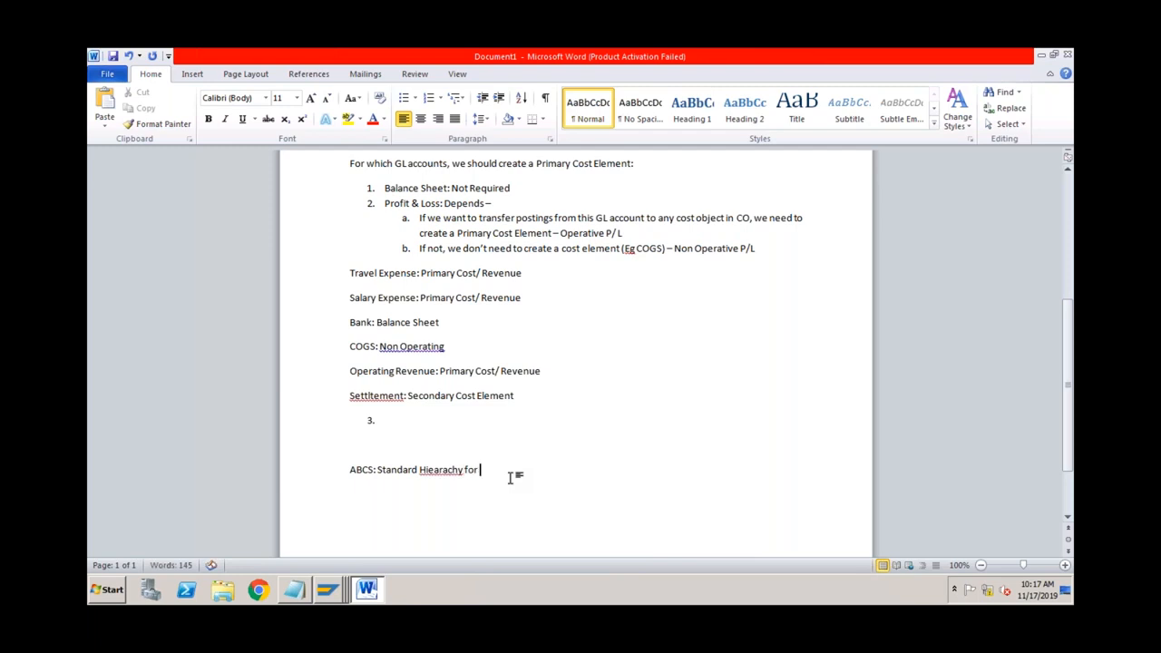
text(ABCs)
key(Return)
key(Tab)
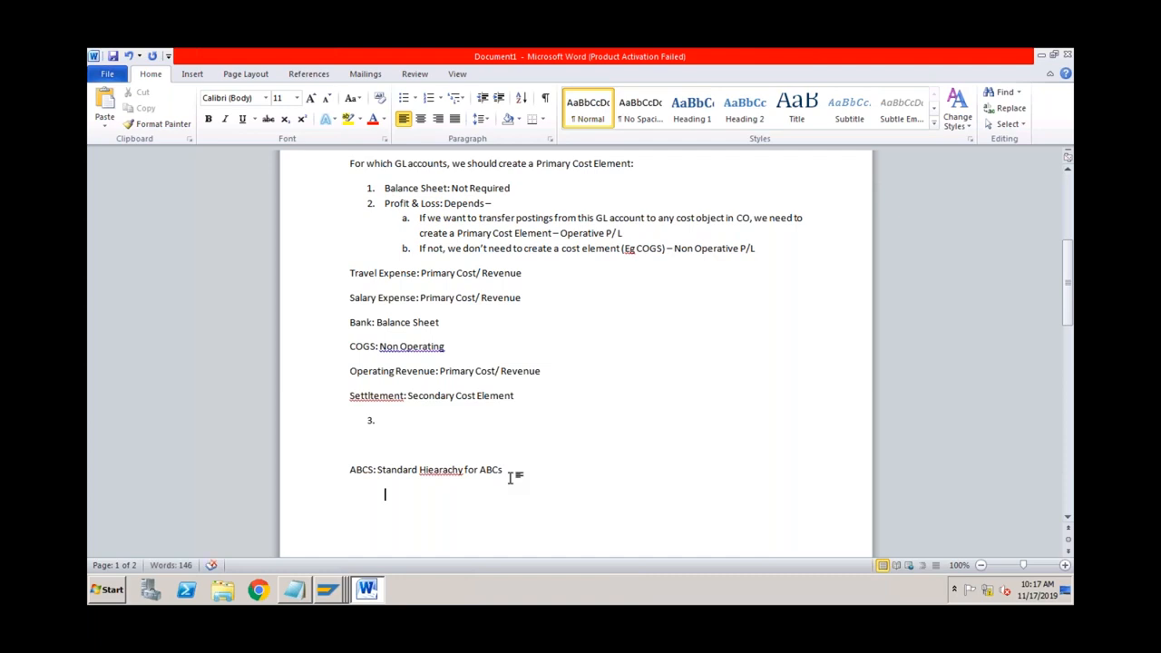
Step: Start a dash list under ABCS with Bengaluru and Mumbai, fixing the Bengaluru typo
text(-)
text(-)
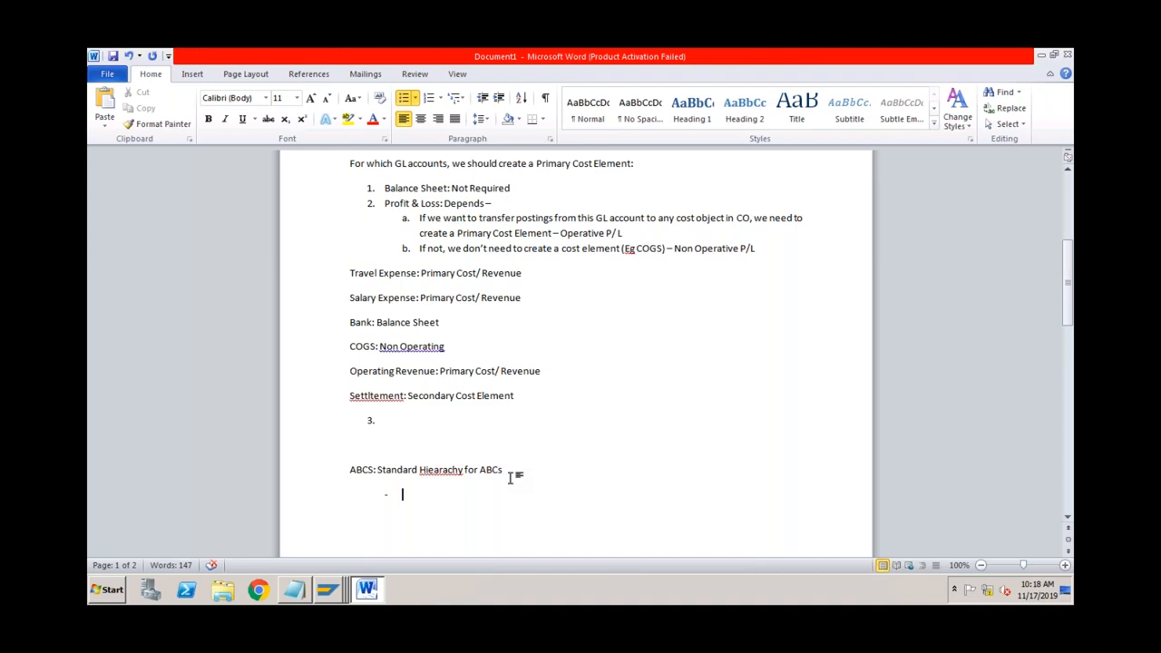
text(Benagluru)
key(Return)
click(429, 494)
key(BackSpace)
key(BackSpace)
text(galuru)
click(453, 508)
text(Mumbai)
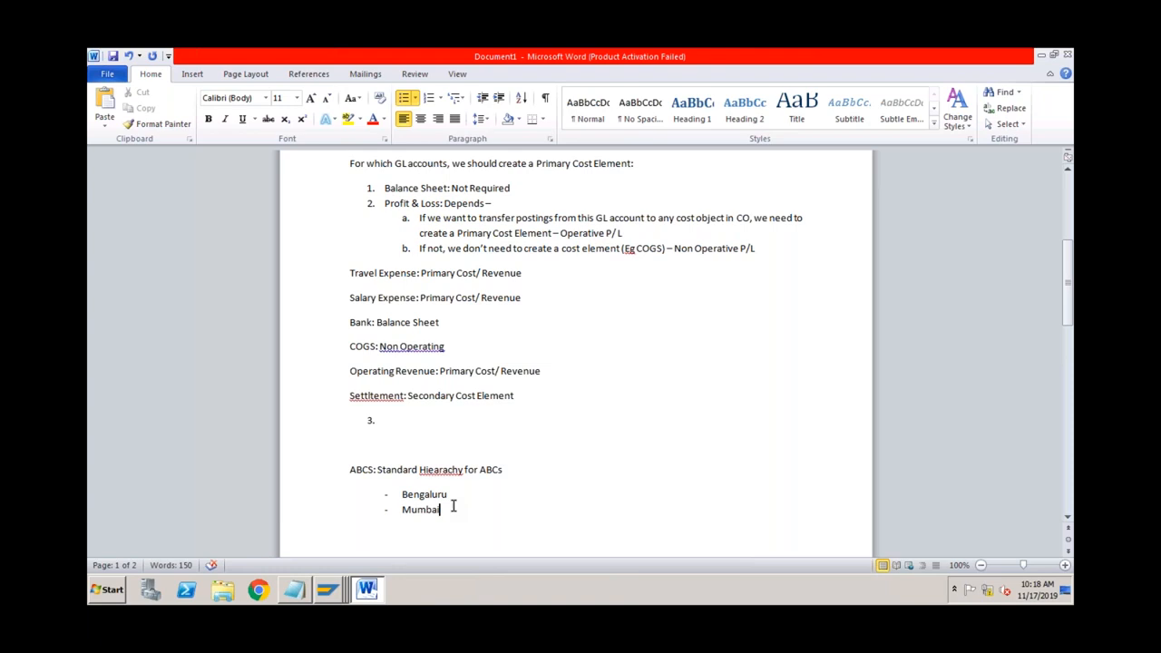
Step: Add indented sub-items Admin, IT, Assembling, Quality and Packing under Bengaluru
click(463, 499)
key(Return)
key(Tab)
text(Admin)
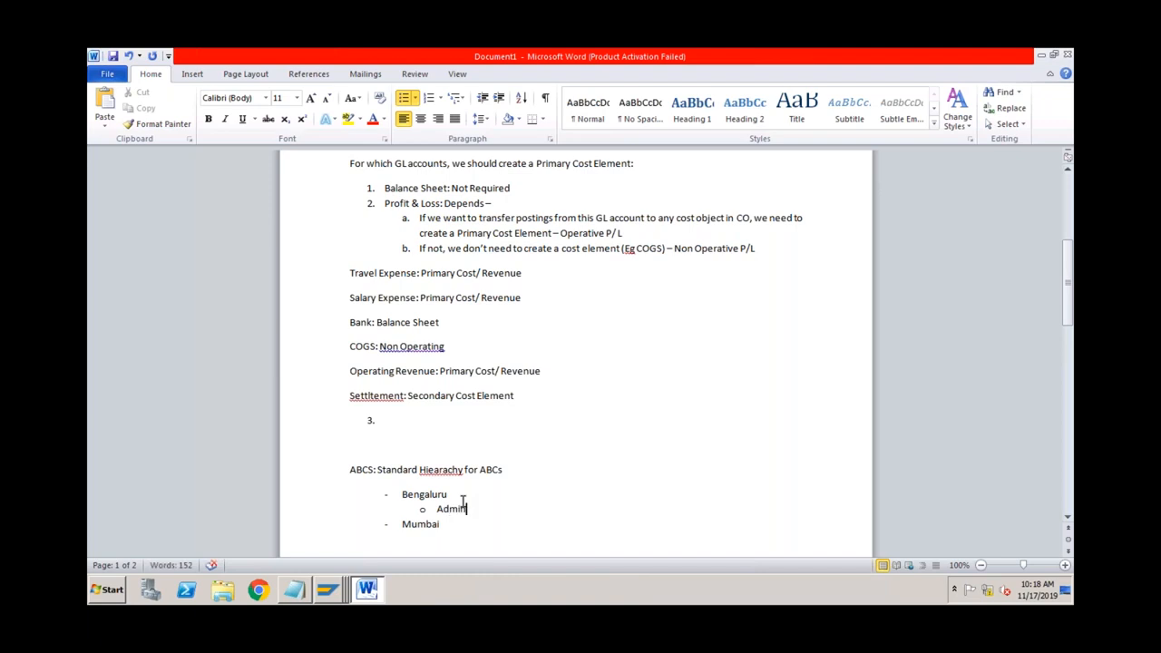
key(Return)
text(IT)
key(Return)
text(Assembling)
key(Return)
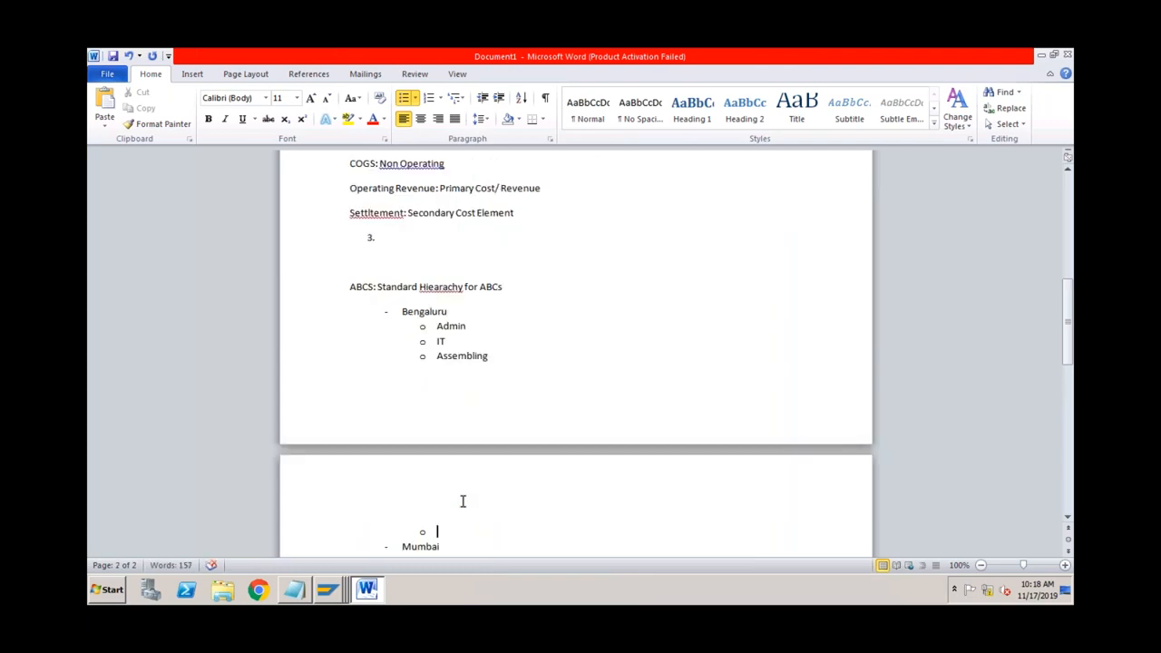
text(Quality)
key(Return)
text(Packing)
Step: Label Bengaluru as (Desktops) and add a top-level Mumbai (Laptops) bullet after Packing
click(462, 311)
text((C)
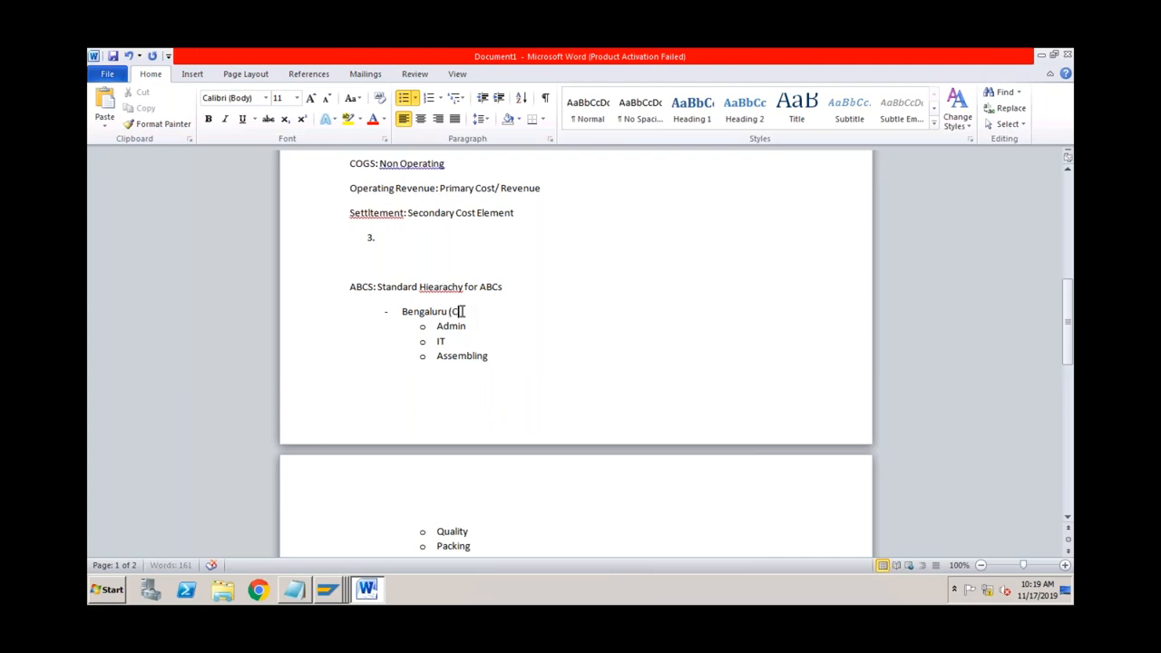
key(BackSpace)
text(Desktops))
click(488, 546)
key(Return)
key(shift+Tab)
text(Mumbai)
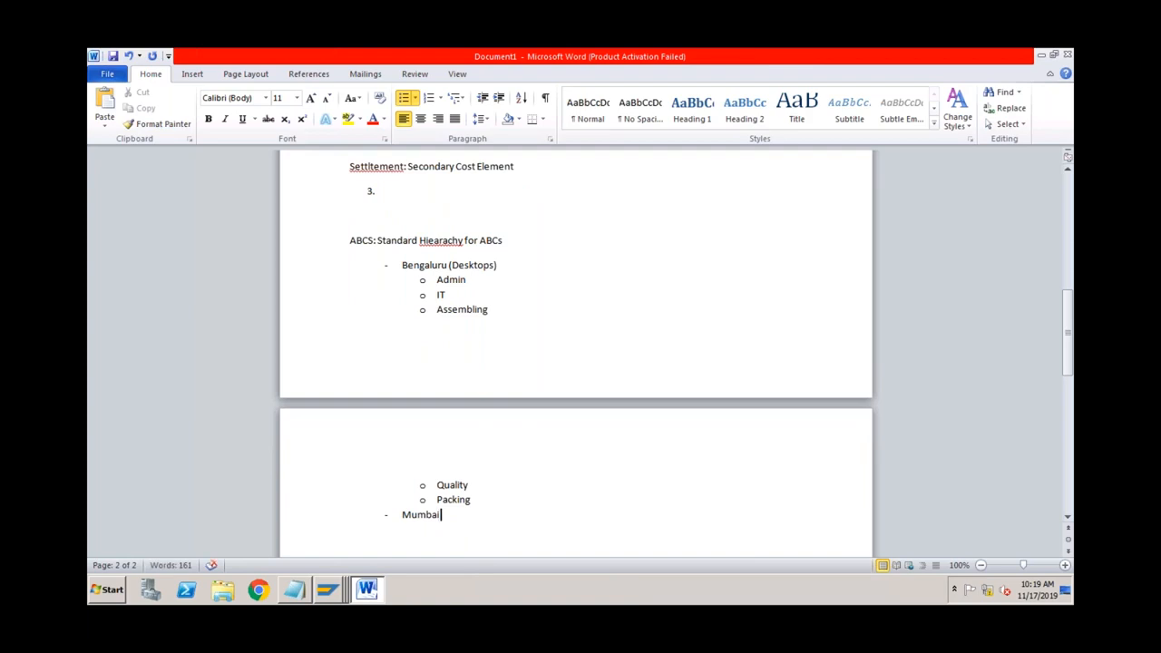
text( (Laptops))
Step: List sub-items Admin, IT, Assembling, Quality and Packing under Mumbai (Laptops)
key(Return)
key(Tab)
text(Admin)
key(Return)
text(IT)
key(Return)
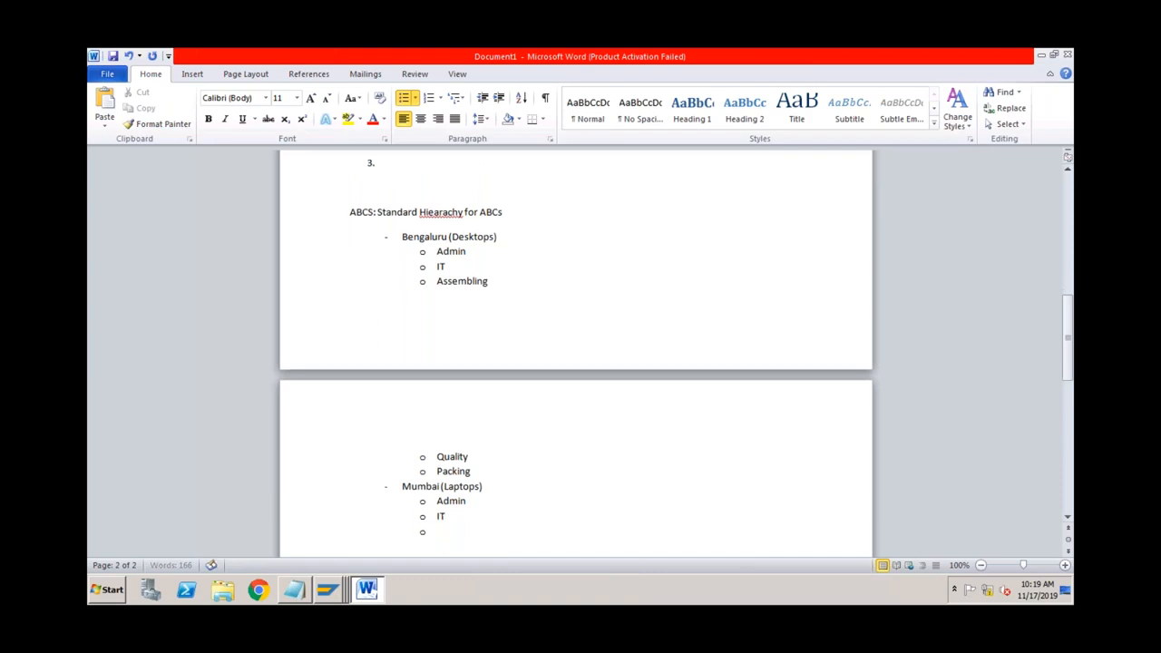
text(Ass)
key(BackSpace)
text(sembling)
key(Return)
text(Packe)
key(BackSpace)
key(BackSpace)
key(BackSpace)
key(BackSpace)
key(BackSpace)
text(Quality)
key(Return)
text(Packing)
key(Up)
key(Up)
key(Up)
key(Up)
key(Up)
key(Up)
key(Up)
key(Up)
key(Up)
key(Up)
key(Up)
key(Up)
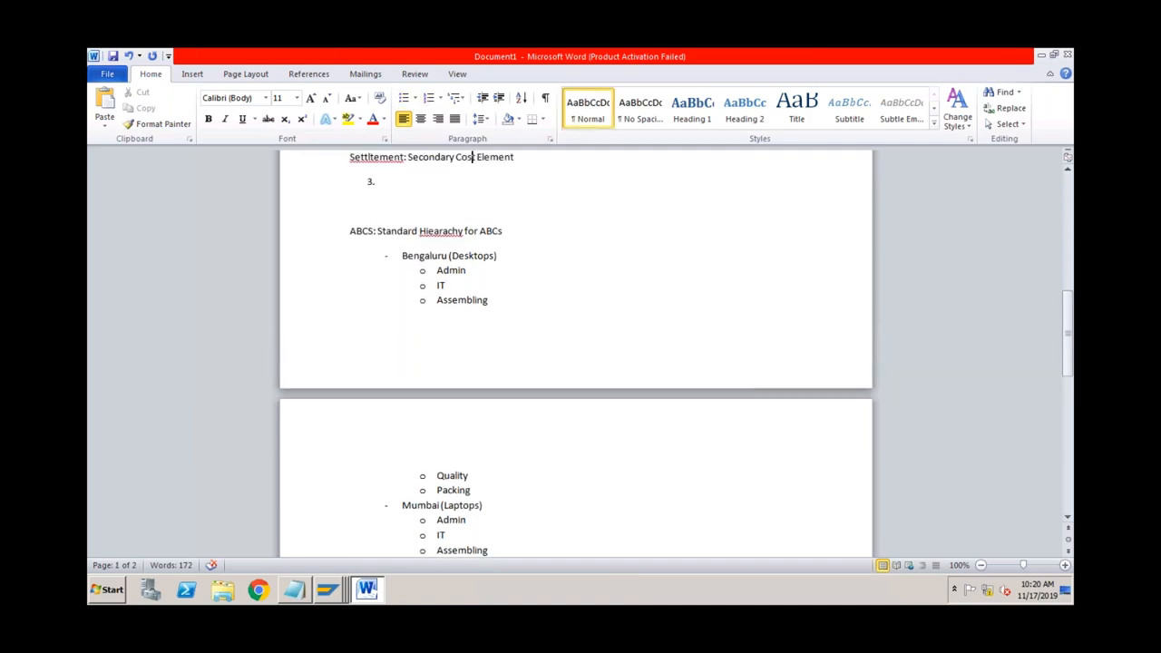
click(490, 505)
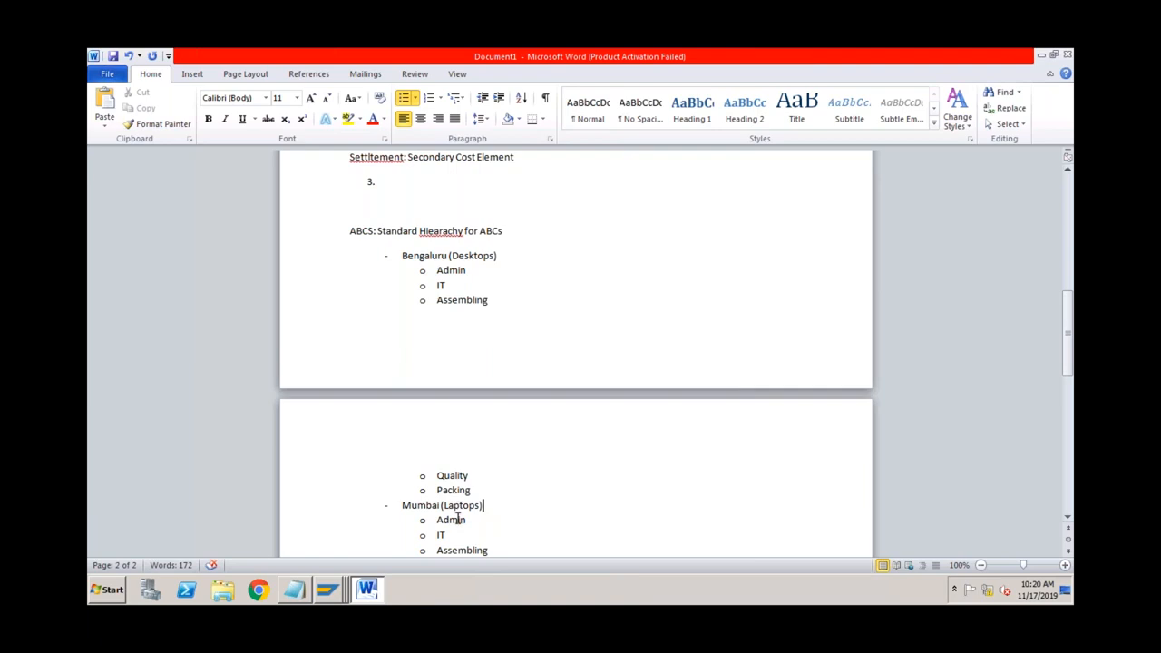
Step: Insert Common HR and Common Admin bullets directly below the ABCS heading
click(508, 230)
key(Return)
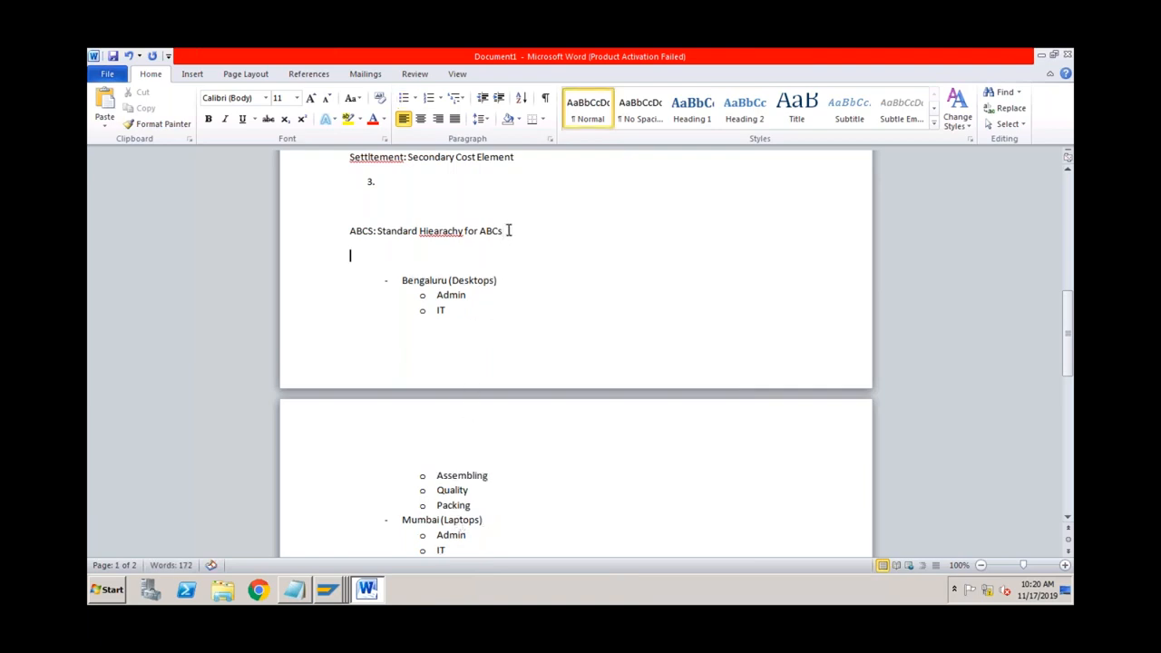
text(- )
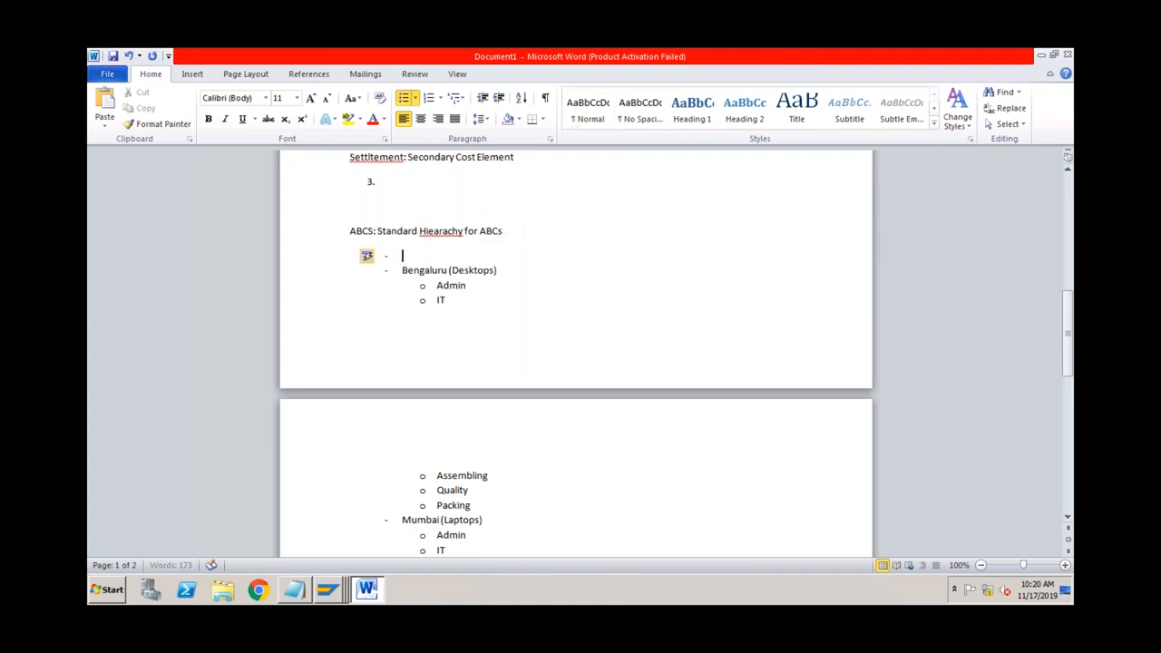
text(Common HR)
key(Return)
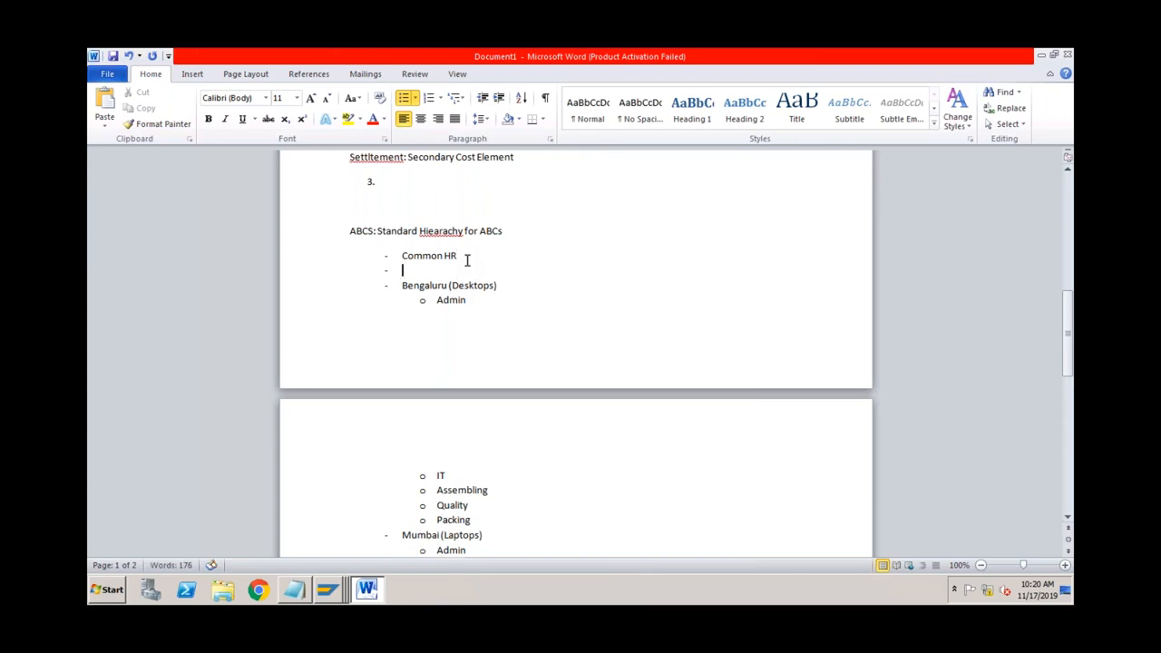
text(Common Admin)
click(468, 300)
click(478, 270)
Step: Add Common IT and Common Sales bullets after Common Admin
key(Return)
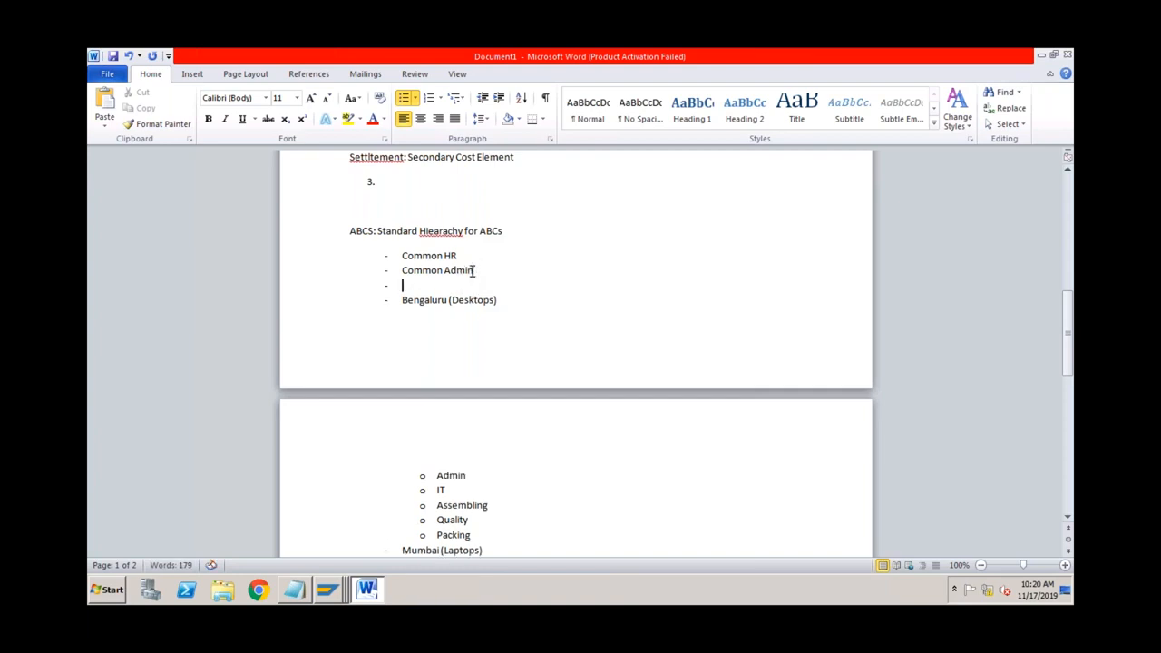
text(IT)
key(Home)
text(Common)
key(End)
key(Return)
text(Sales)
key(Left)
key(Left)
key(Left)
key(Left)
key(Left)
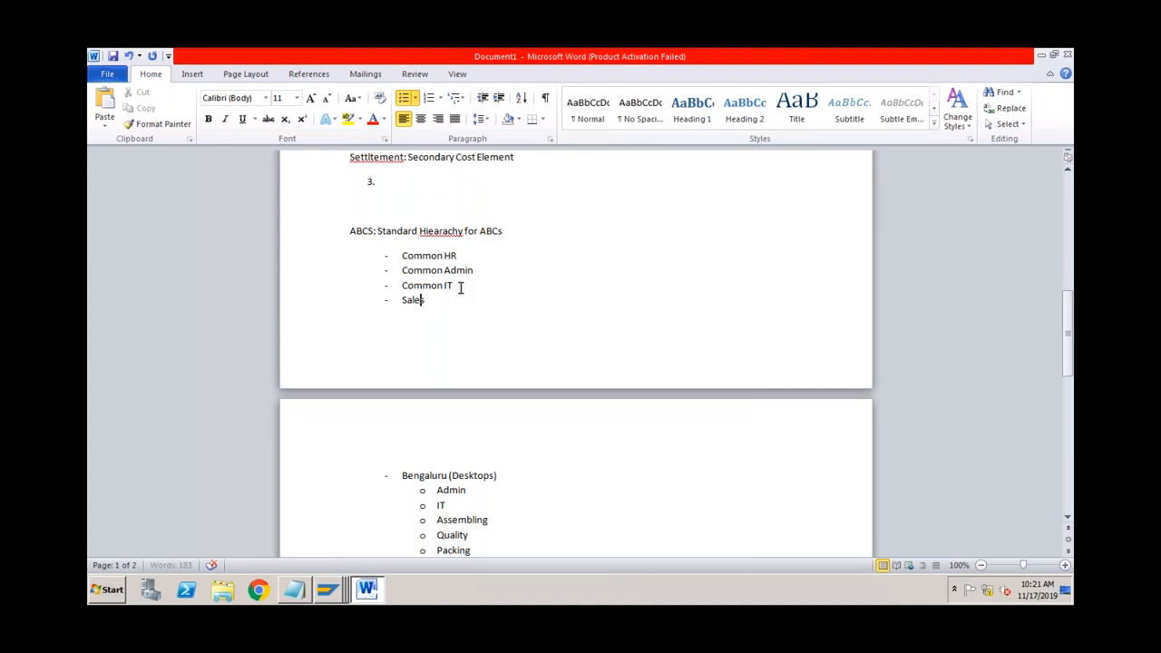
text(Common)
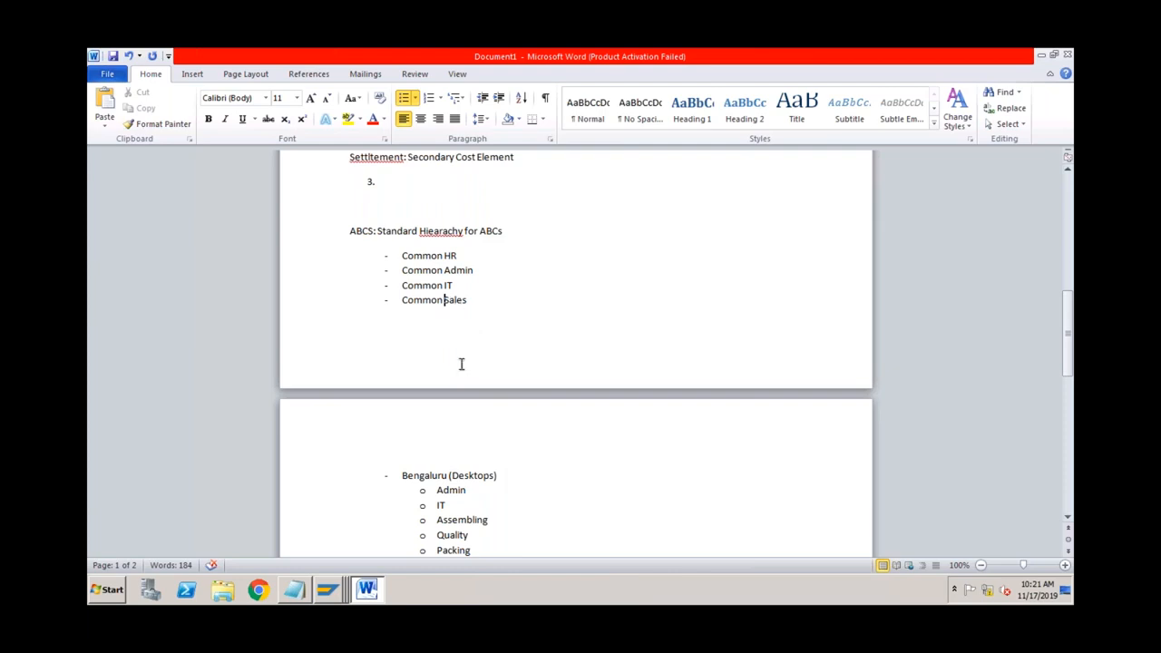
click(477, 300)
key(Down)
key(Down)
key(Down)
key(Down)
key(Down)
key(Down)
key(Down)
key(Down)
key(Down)
key(Down)
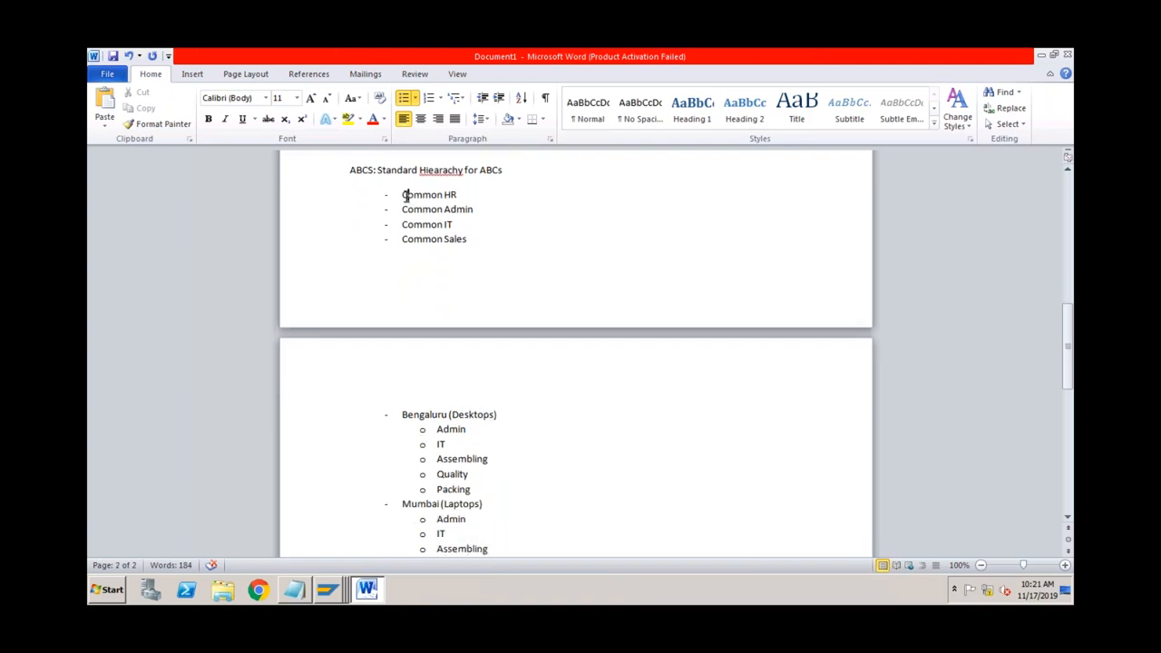
click(466, 241)
click(450, 414)
click(468, 430)
click(481, 199)
key(Up)
key(Up)
key(Up)
key(Up)
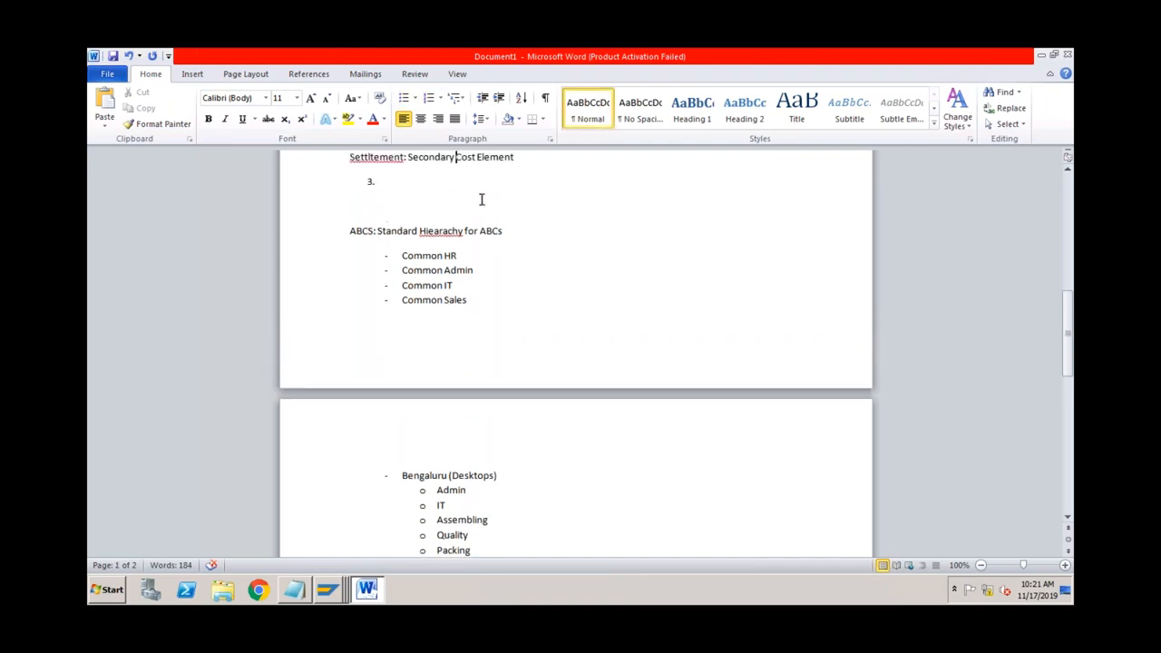
click(374, 233)
click(440, 475)
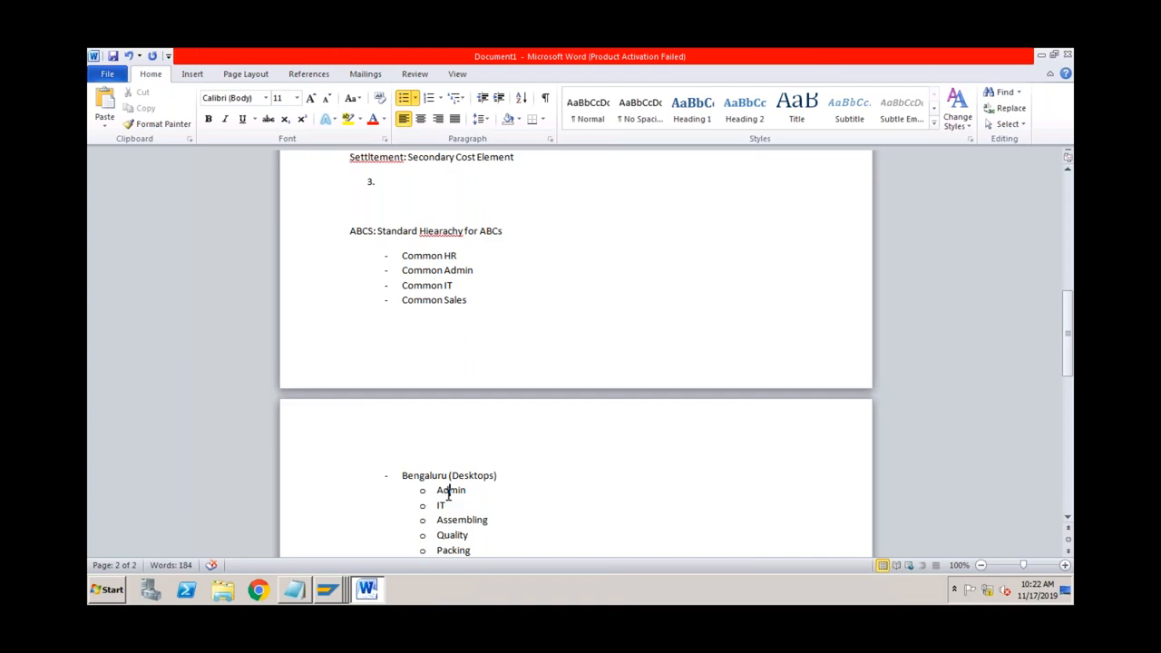
click(513, 482)
Step: In Easy Access, expand Accounting > Controlling > Profit Center Accounting > Master Data > Standard Hierarchy and select KCH5N
click(332, 590)
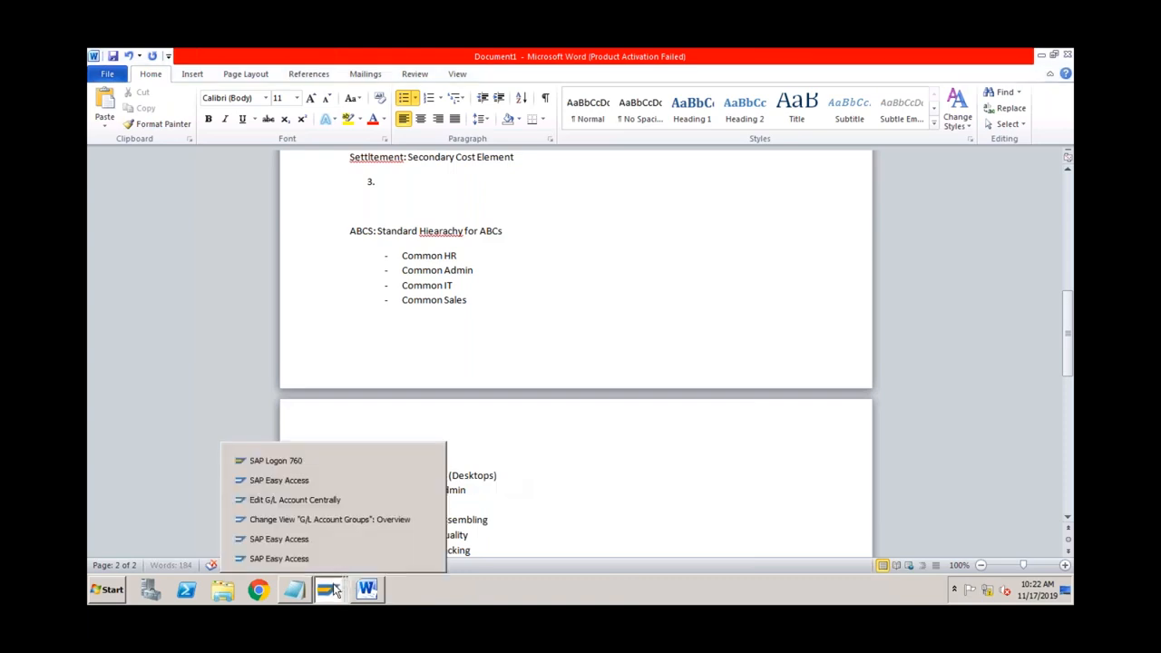
click(336, 479)
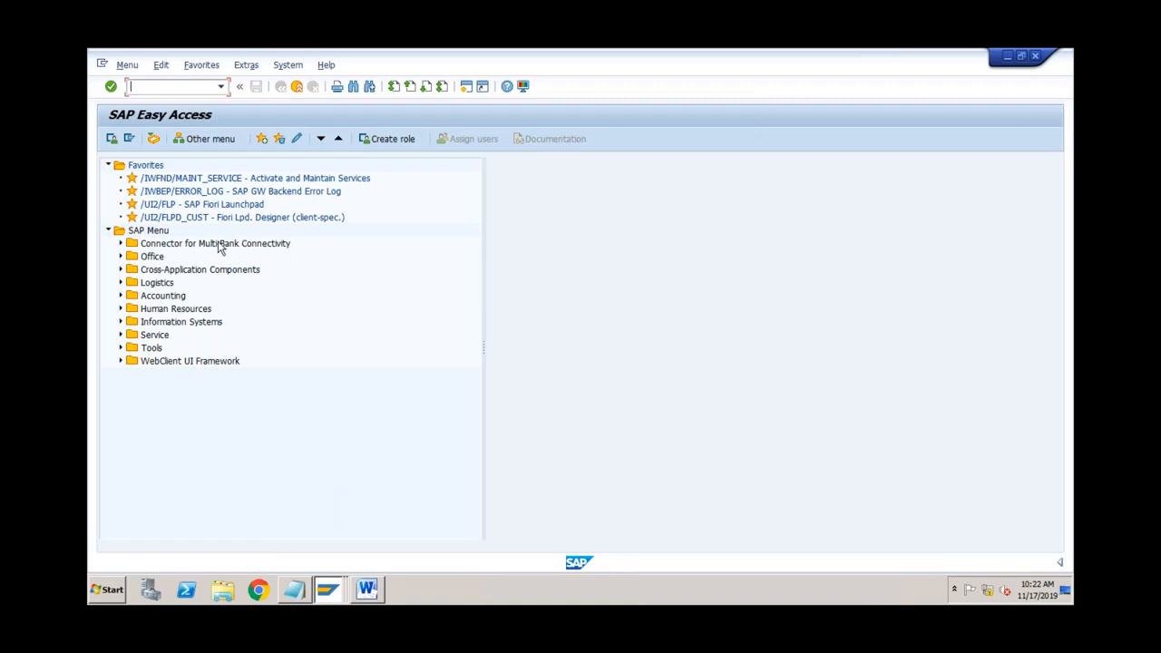
click(121, 296)
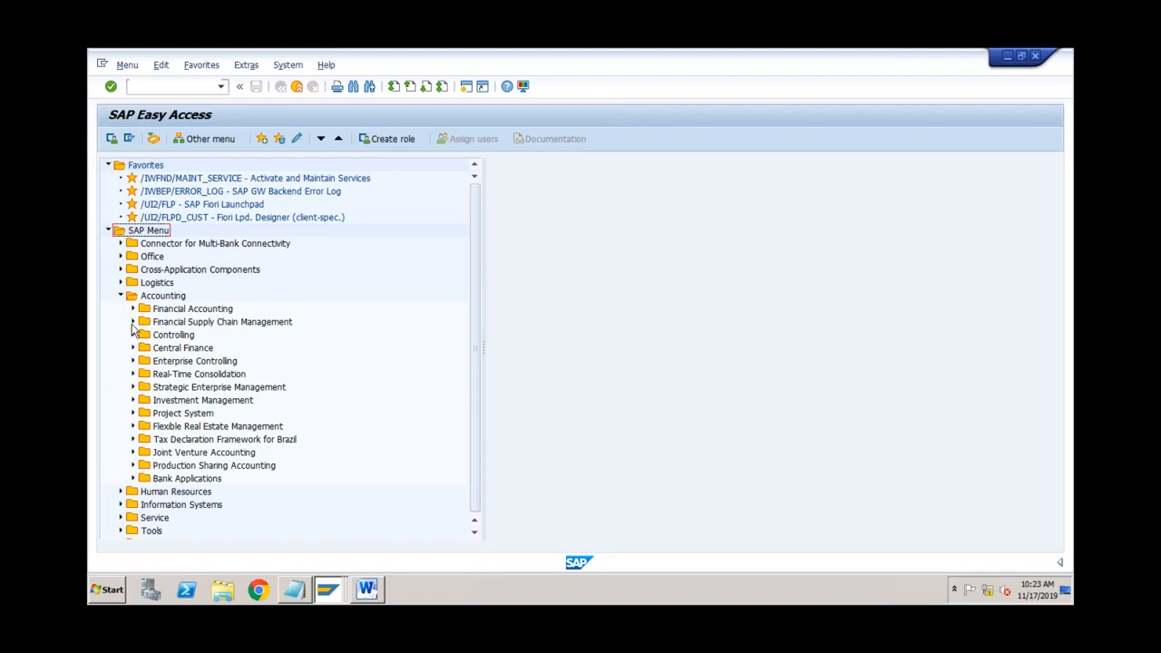
click(132, 335)
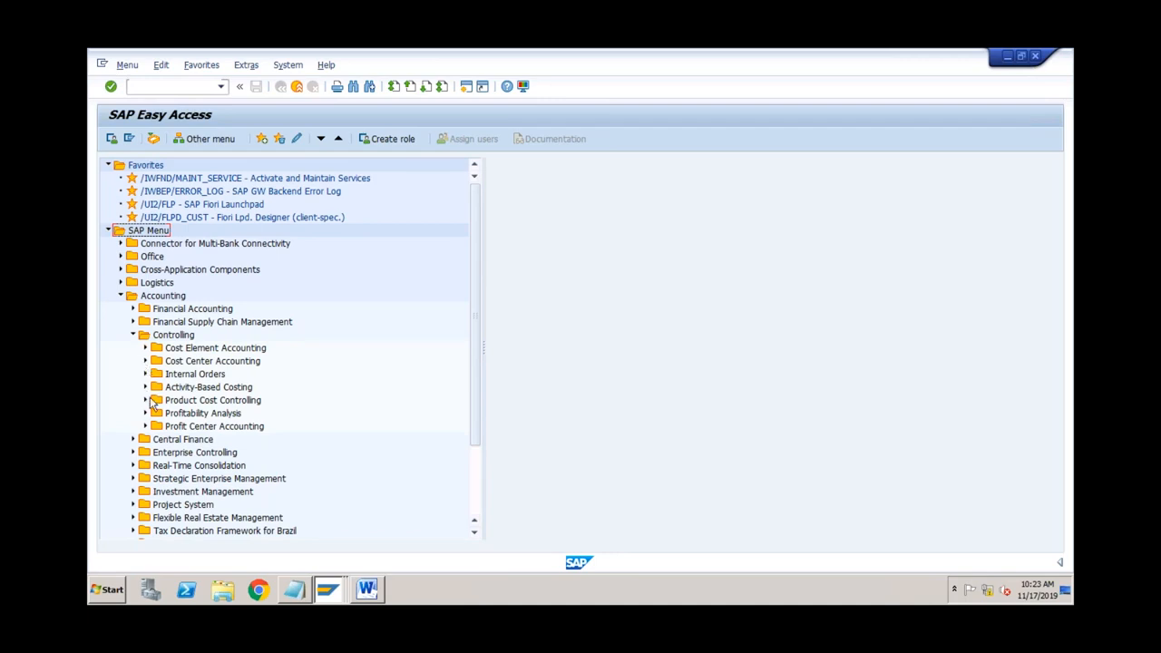
click(146, 426)
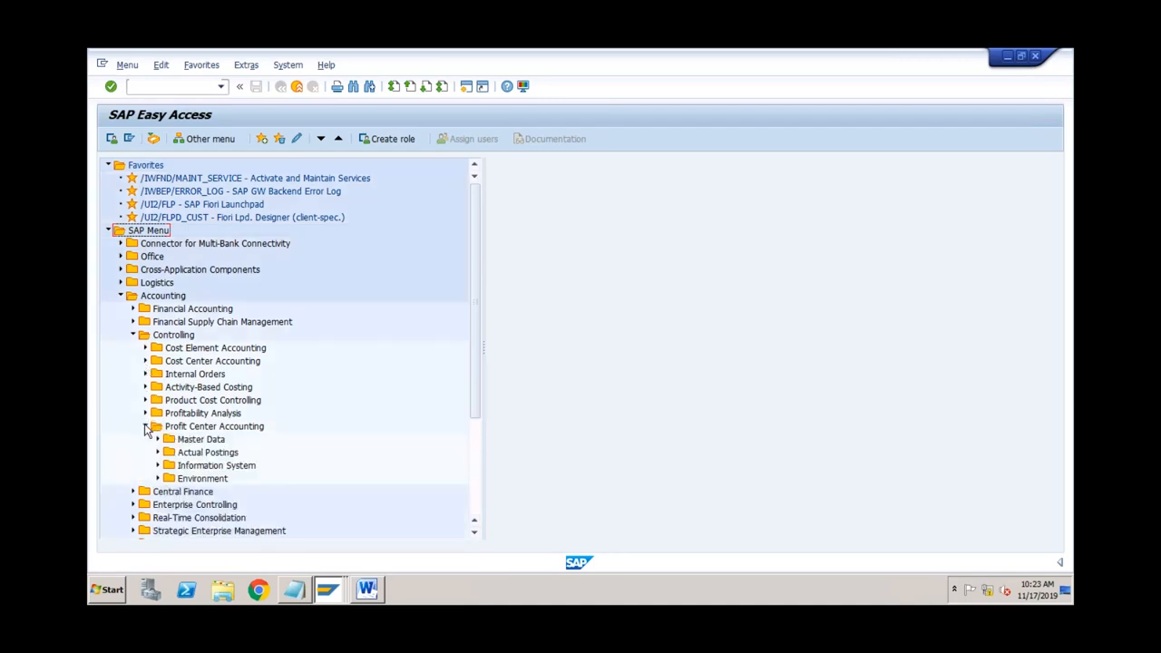
click(157, 440)
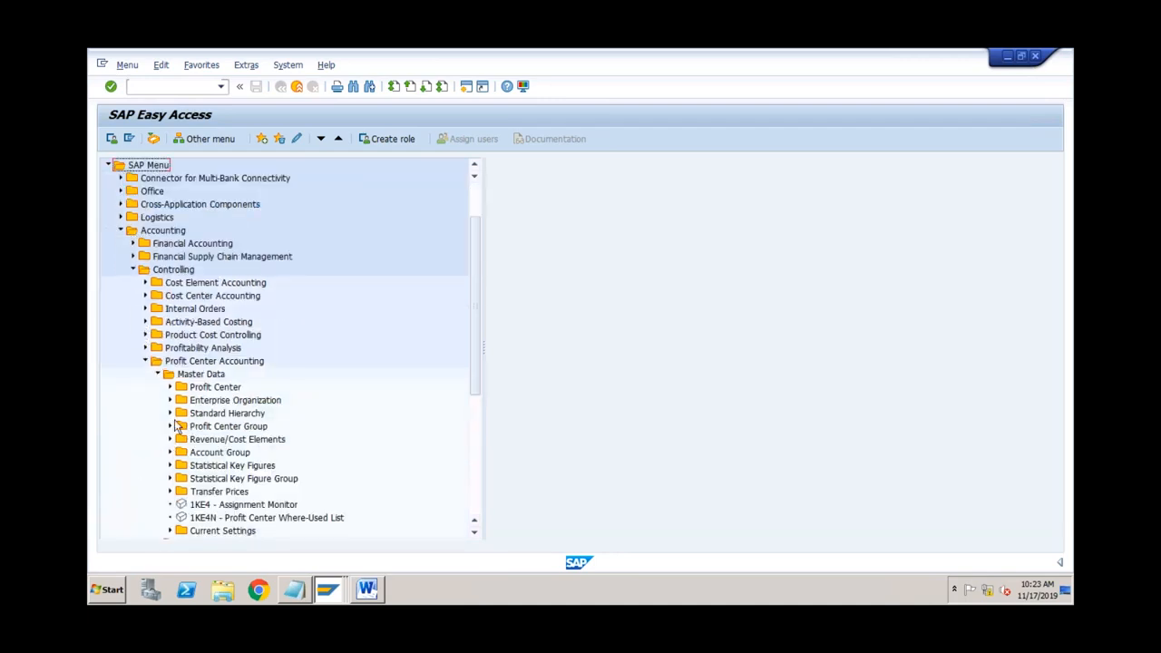
click(225, 415)
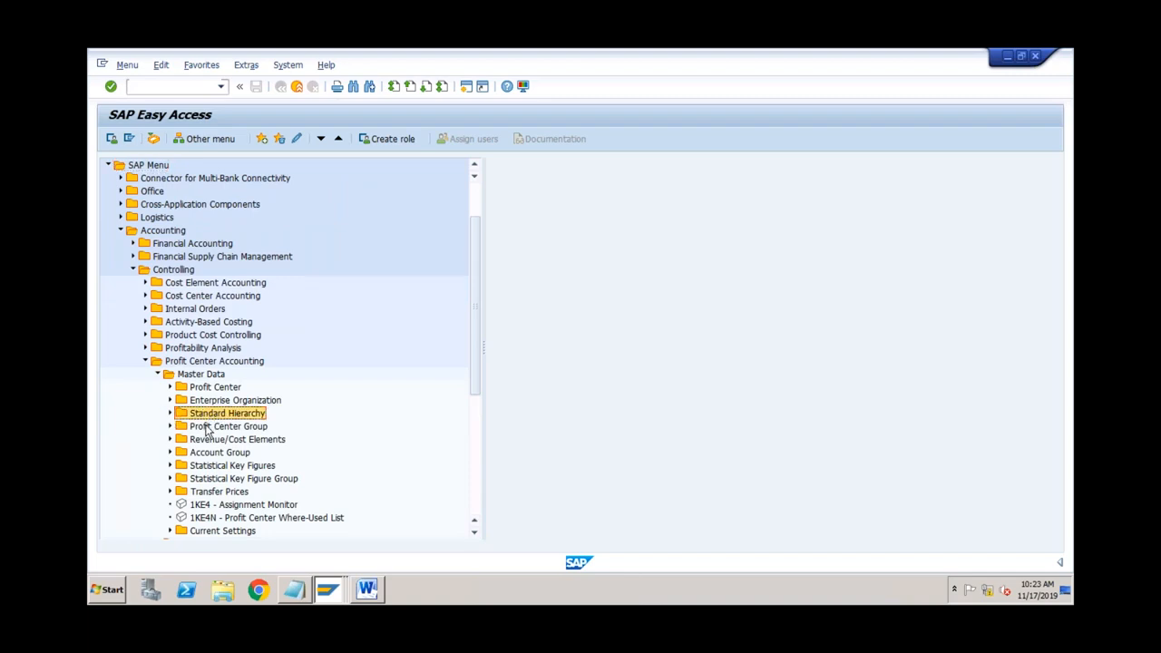
click(208, 429)
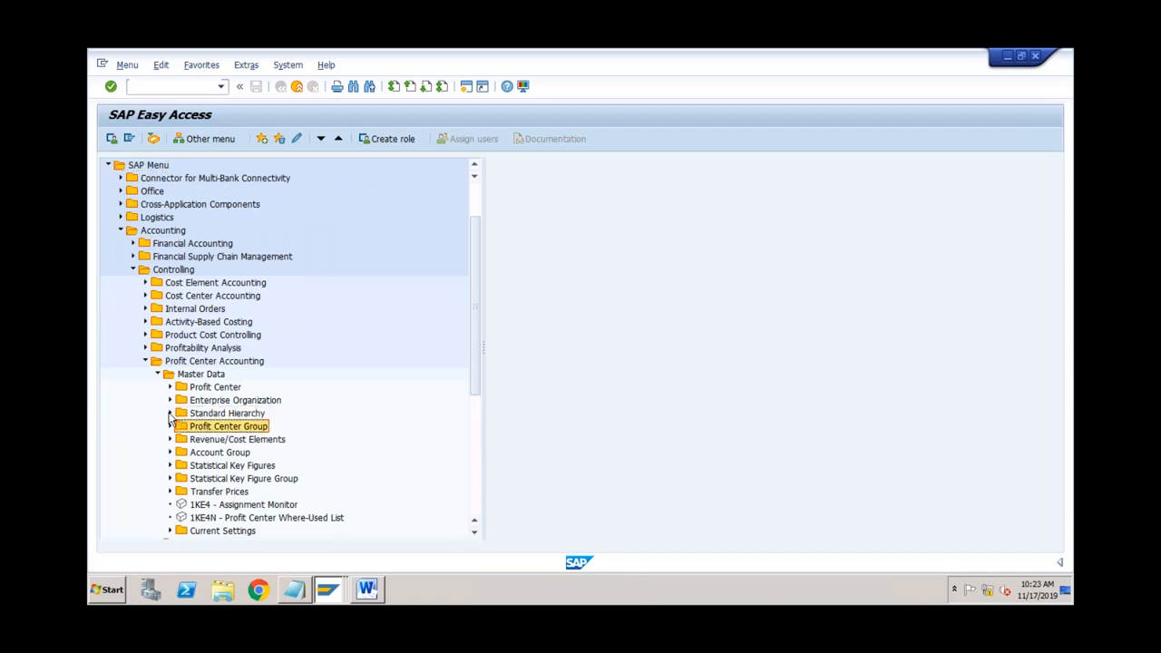
click(169, 414)
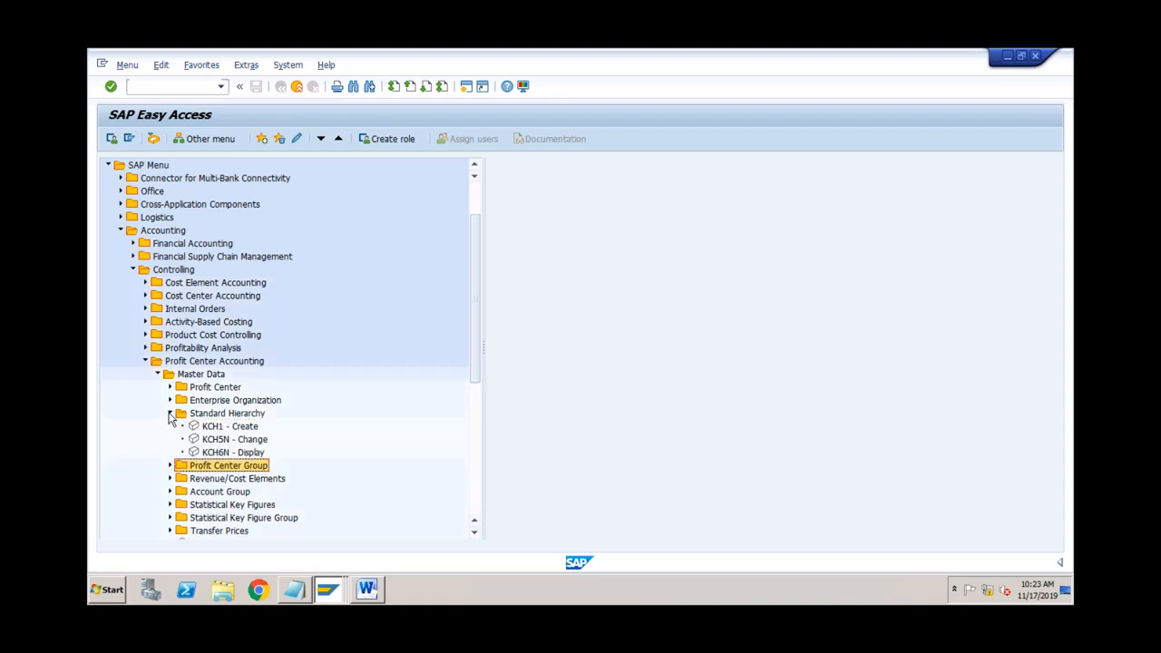
click(235, 441)
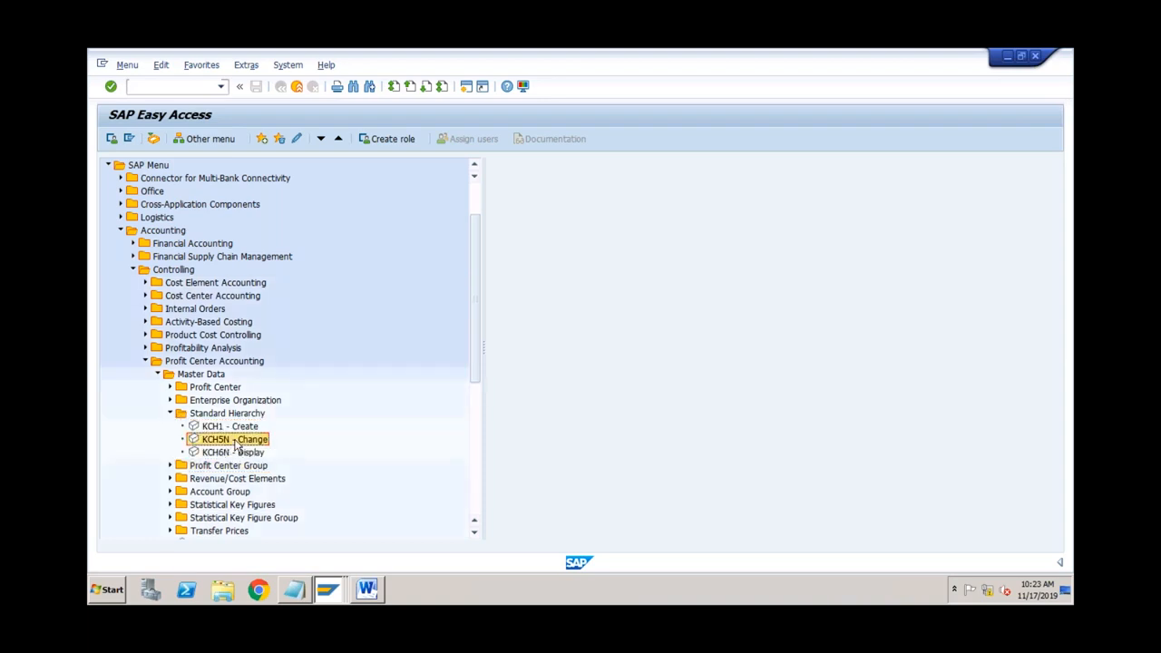
click(233, 427)
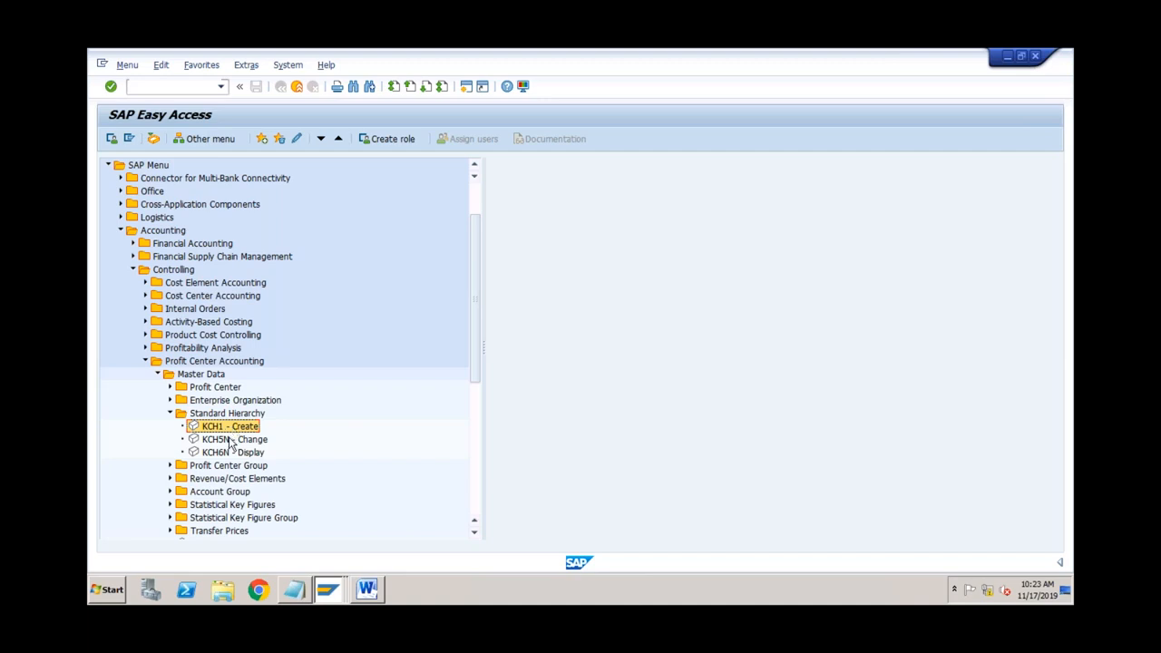
click(231, 440)
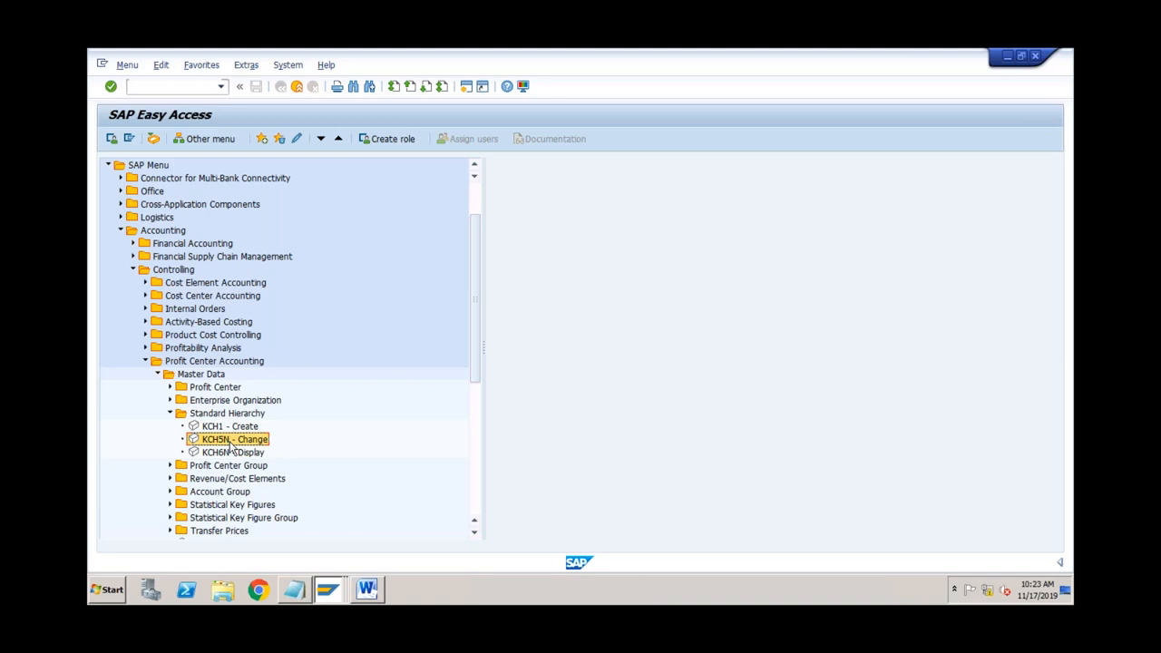
Step: Run KCH5N Change and select the ABCS hierarchy node (Controlling Area for ABCS)
double_click(230, 442)
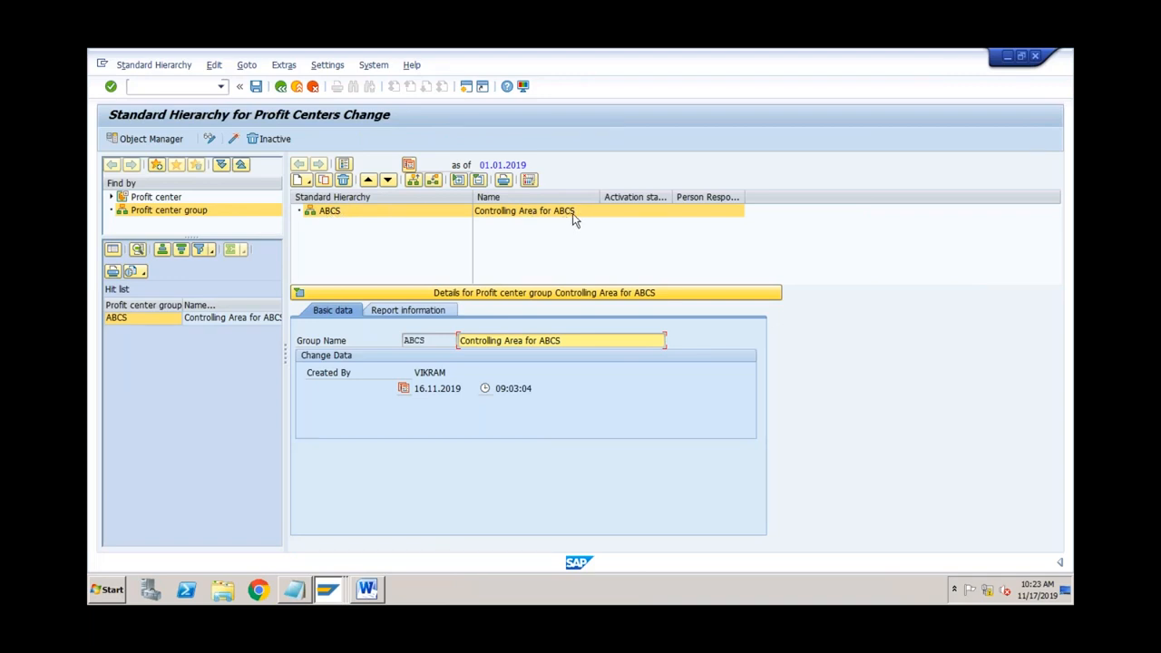
click(329, 212)
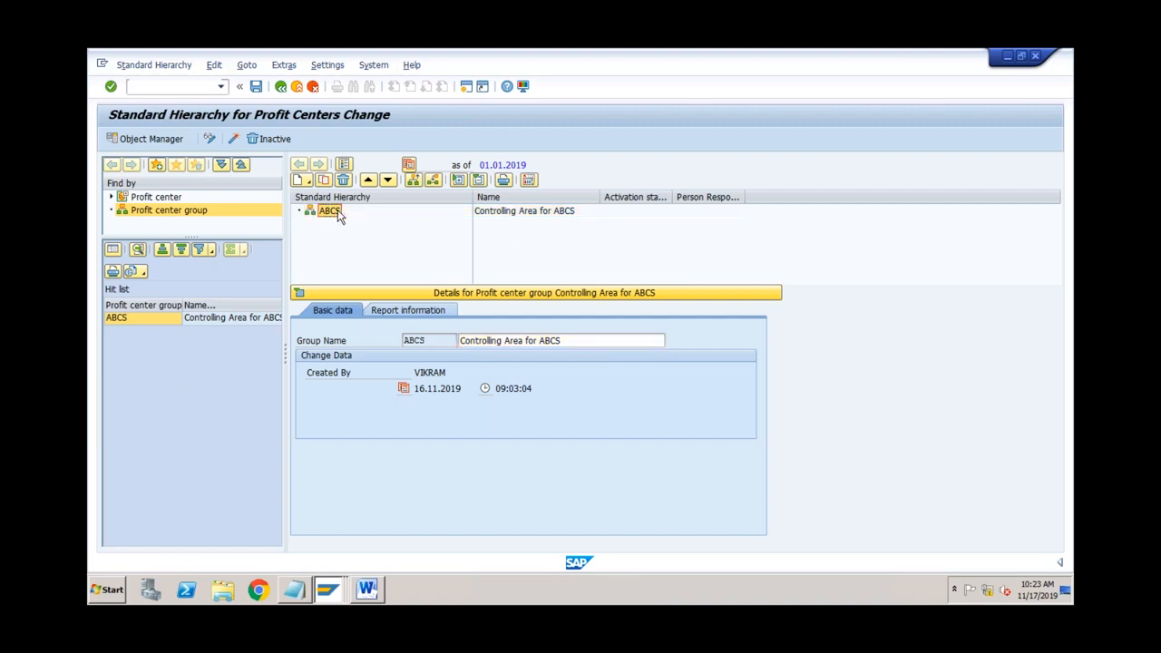
Step: Return to the Word notes after briefly checking the SAP hierarchy change window
click(368, 591)
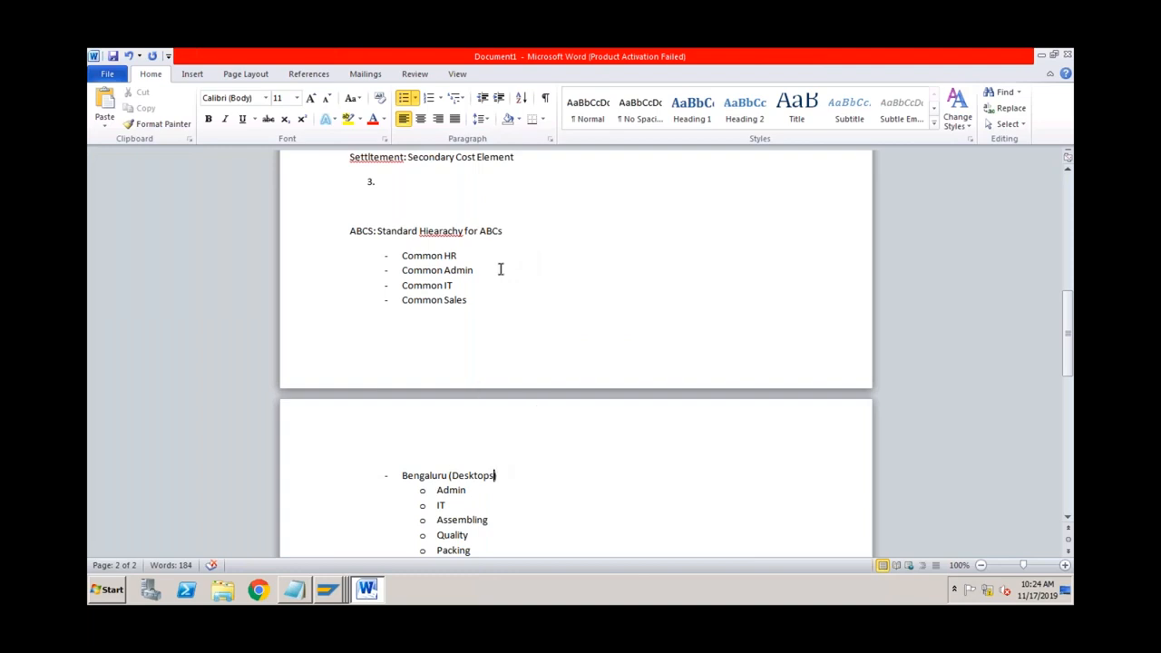
click(328, 591)
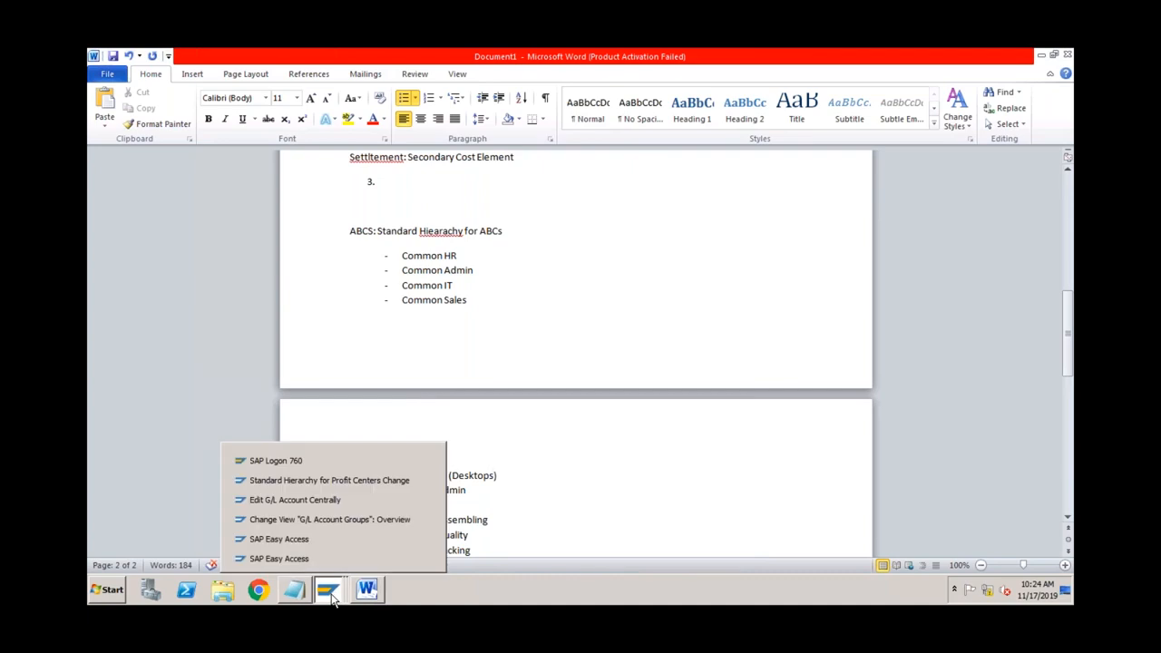
click(327, 486)
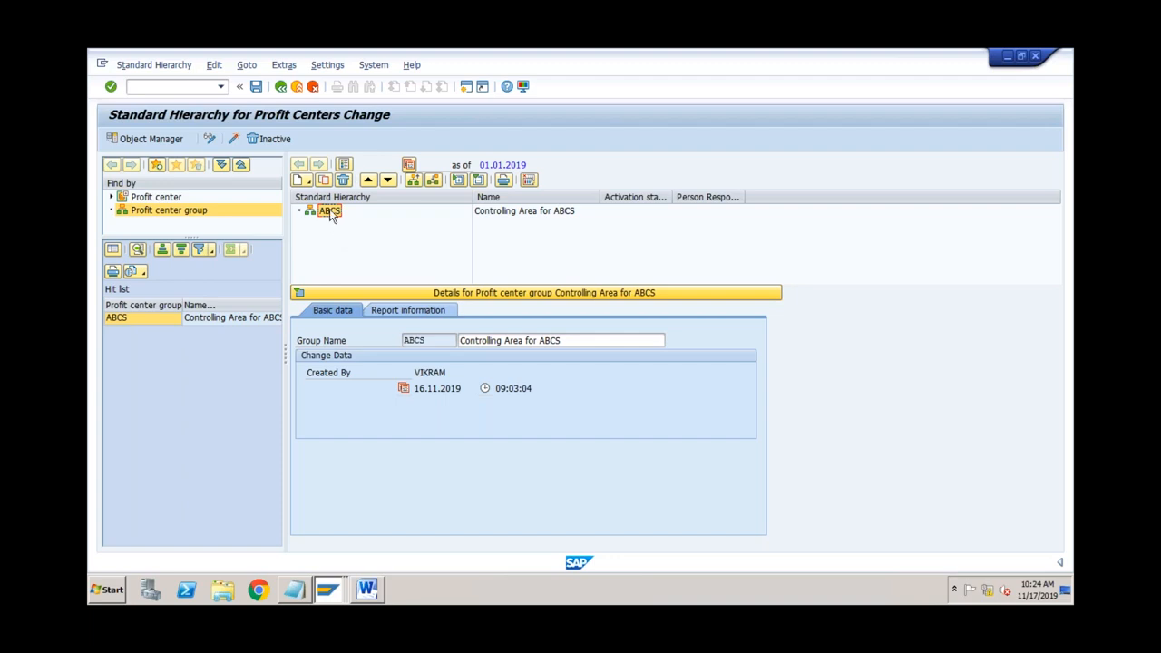
click(367, 591)
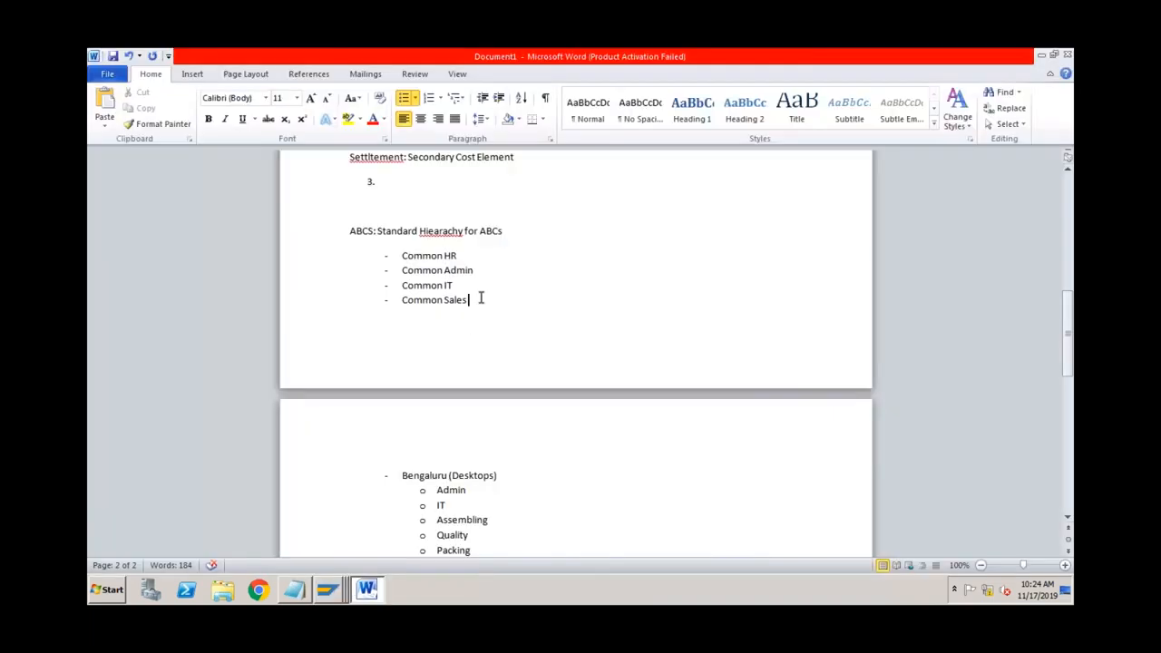
Step: Add a top-level Mumbai (After Sales Service) bullet after the Mumbai (Laptops) list
key(Down)
key(Down)
key(Down)
key(Down)
key(Down)
key(Down)
key(Down)
key(Down)
key(Down)
key(Down)
key(Down)
key(Down)
key(Down)
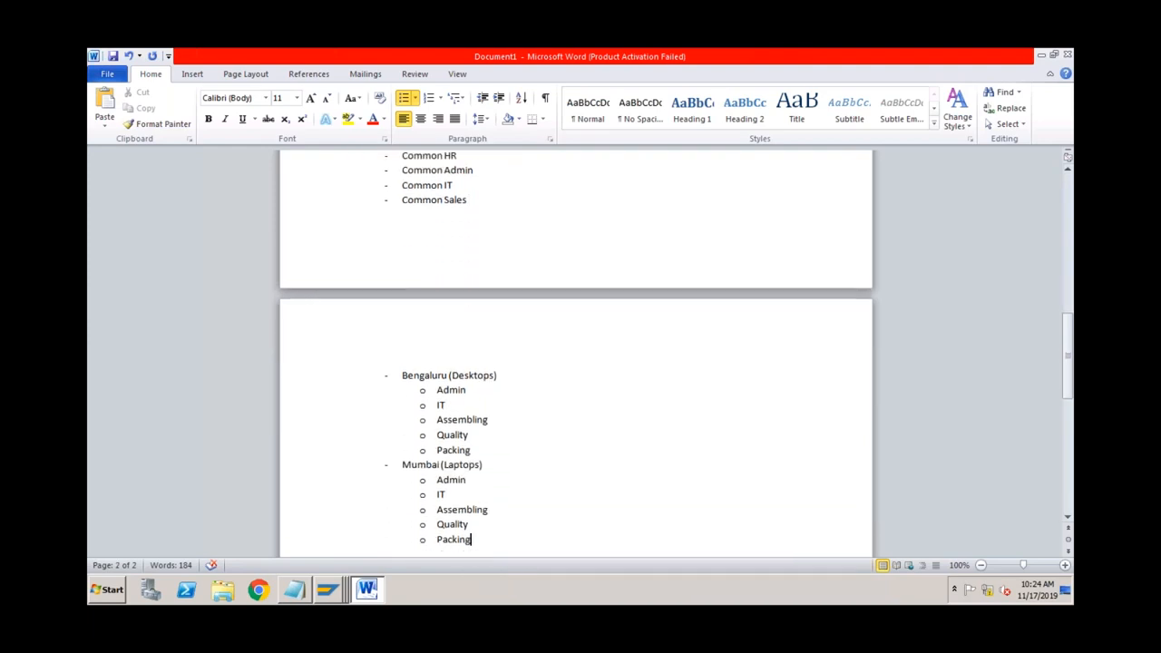
click(489, 374)
click(481, 465)
key(Return)
key(Return)
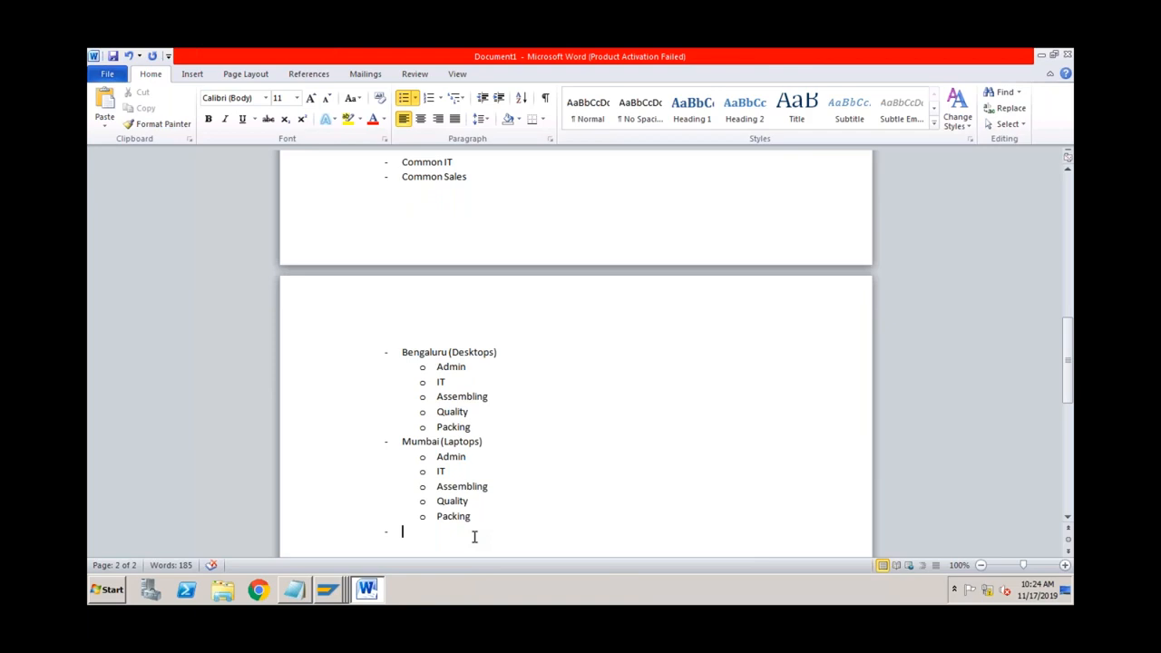
text(Mumbai (After)
key(BackSpace)
key(BackSpace)
key(BackSpace)
key(BackSpace)
key(BackSpace)
text(After Sales Service))
click(440, 531)
click(482, 442)
click(526, 531)
Step: List sub-items Admin, IT and Servicing under Mumbai (After Sales Service)
key(Return)
key(Tab)
text(A)
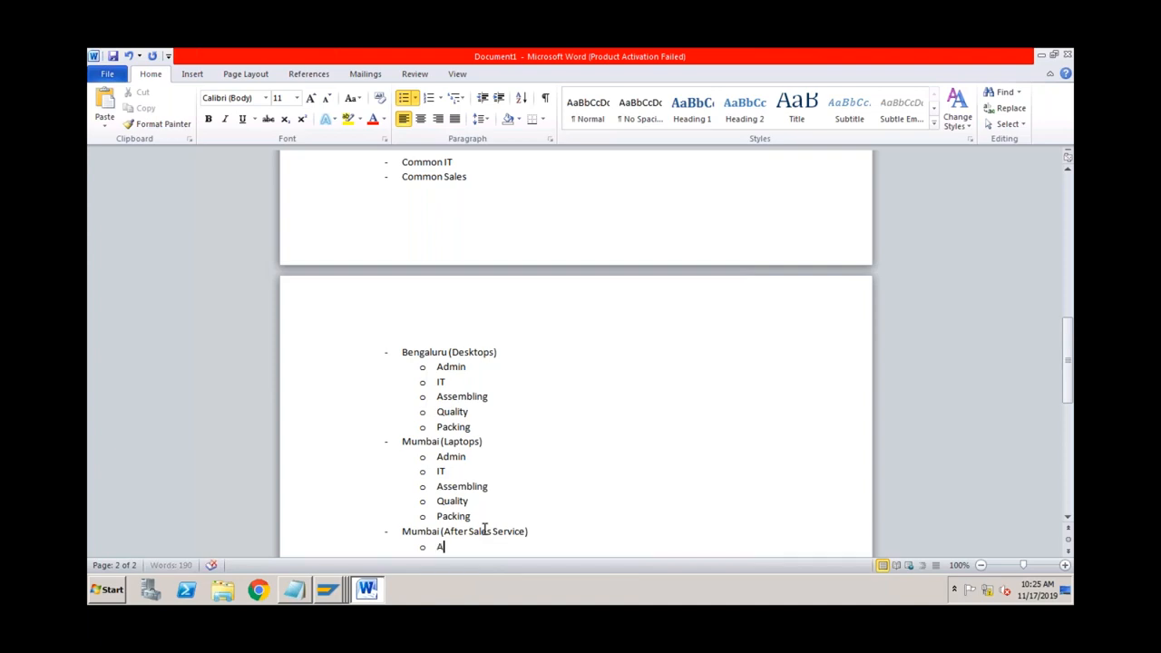
text(dmin)
key(Return)
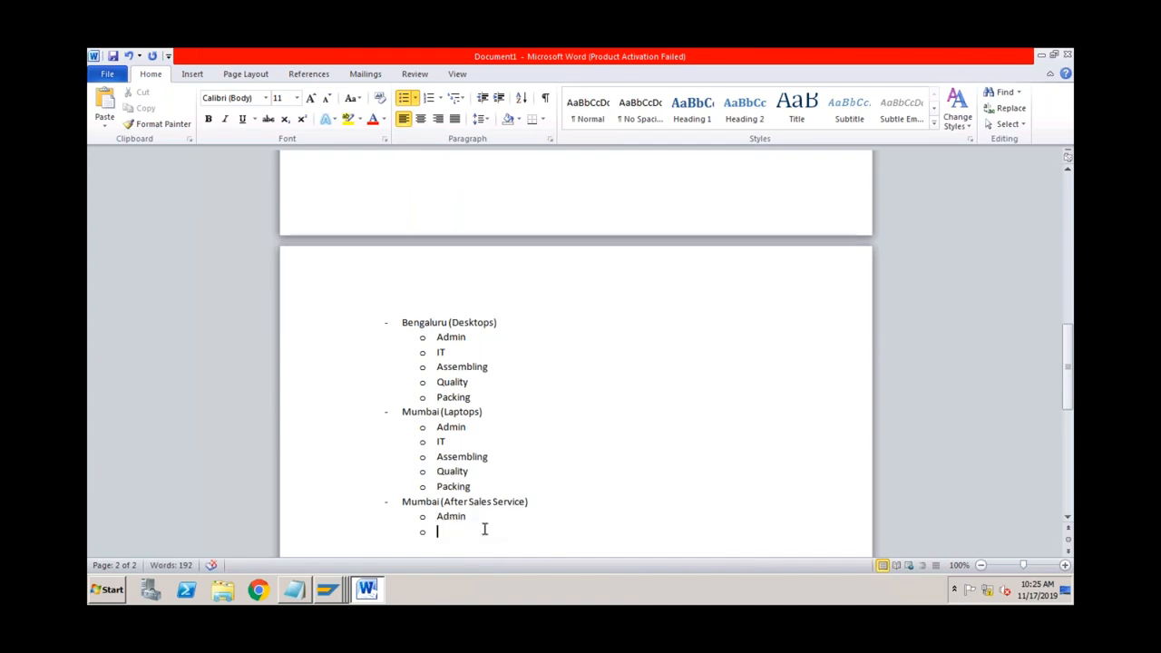
text(IT)
key(Return)
text(Servoing)
key(Left)
key(Left)
key(Left)
key(Left)
text(i)
Step: Go back to the SAP Standard Hierarchy for Profit Centers Change window
click(458, 501)
right_click(338, 589)
click(344, 482)
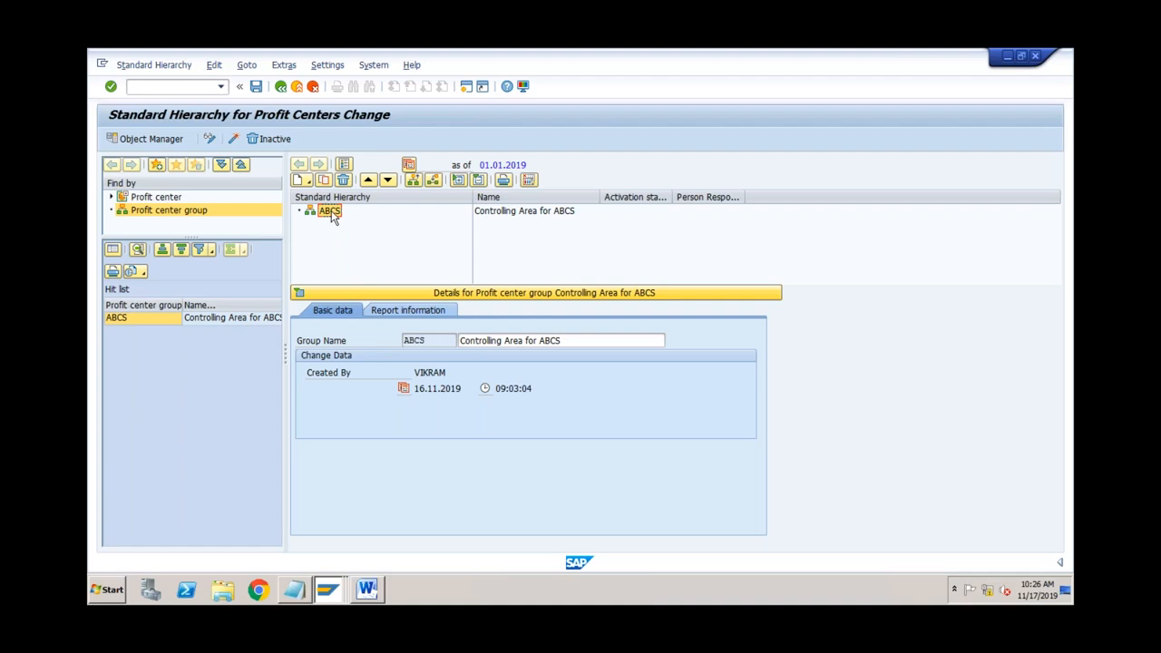
Step: Create lower-level group PRODUCT with description Product beneath ABCS
click(307, 180)
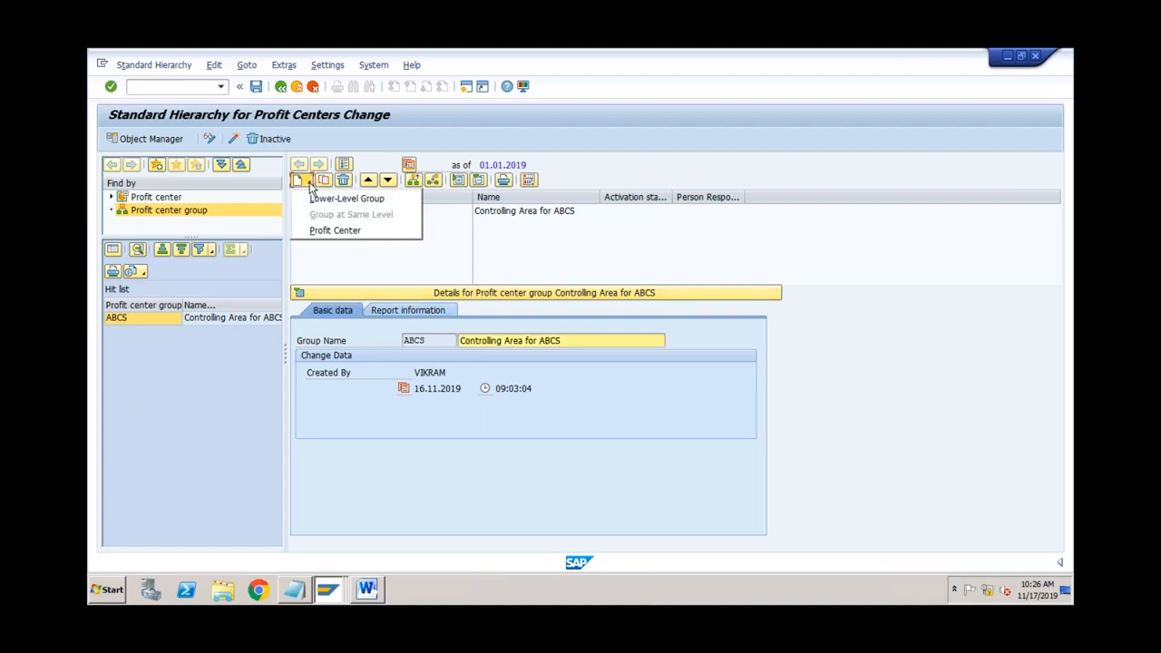
click(317, 201)
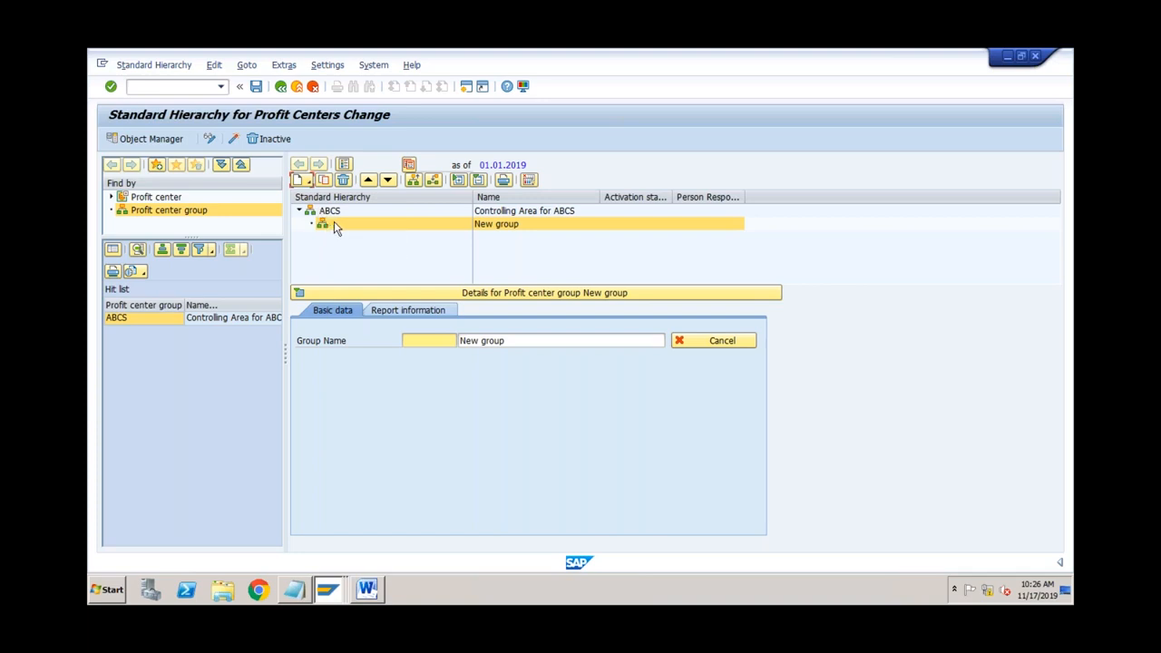
click(414, 339)
text(PRODUCT)
drag(509, 342, 458, 344)
key(BackSpace)
text(Product)
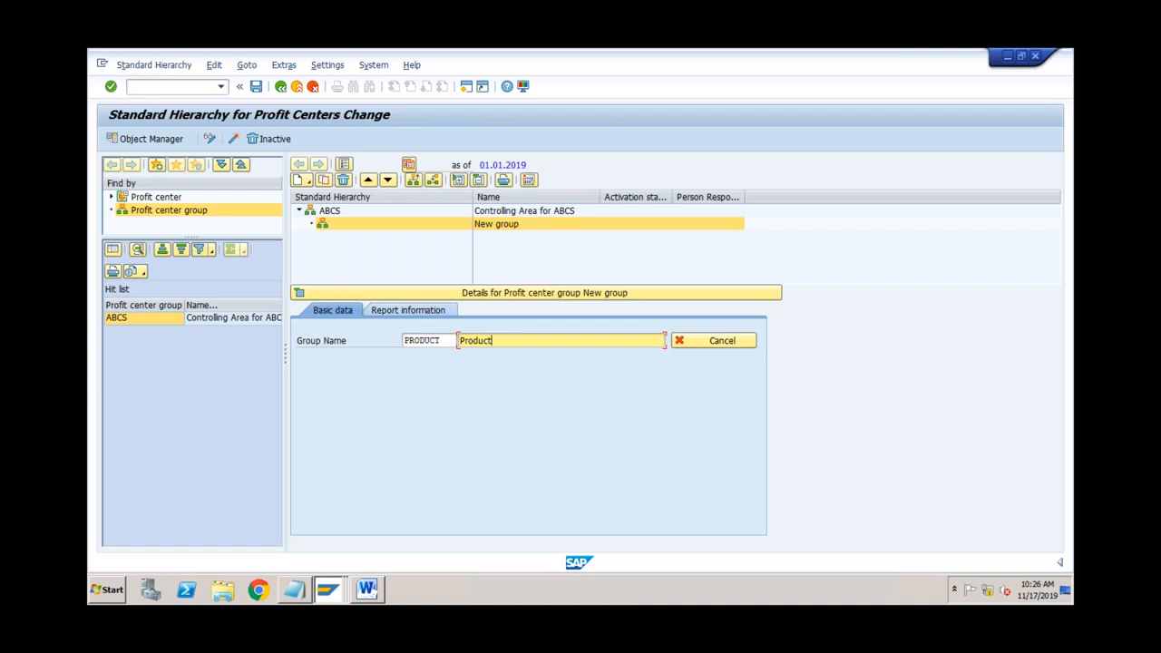
key(Return)
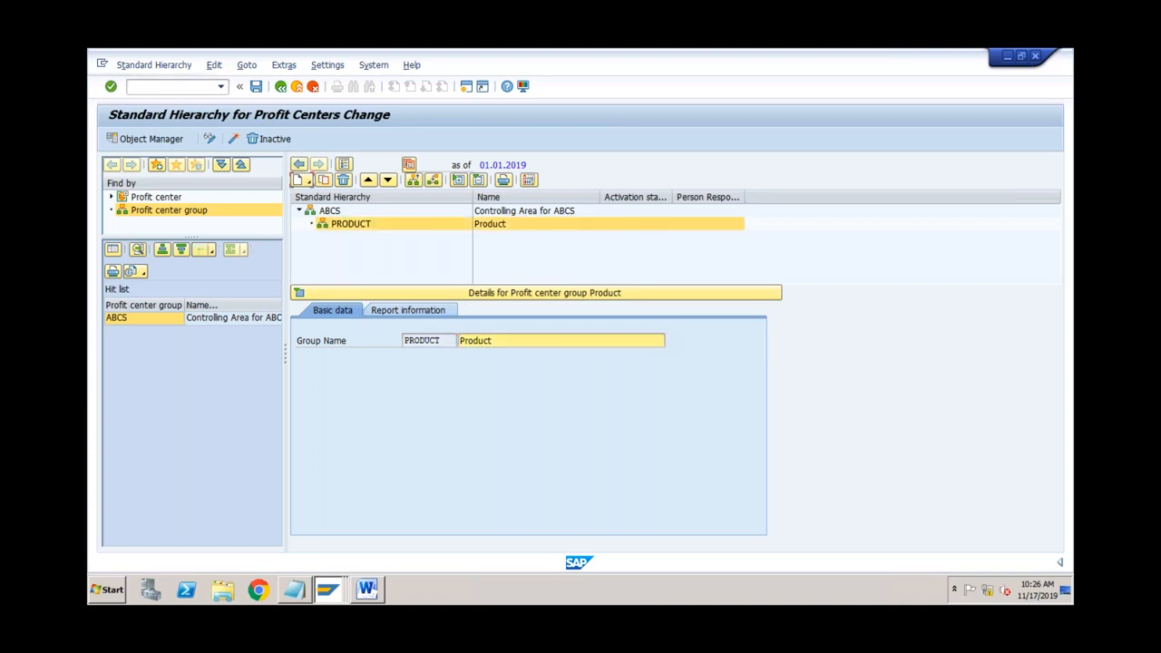
Step: Create same-level group SERVICE, described as Service, beside PRODUCT
click(359, 226)
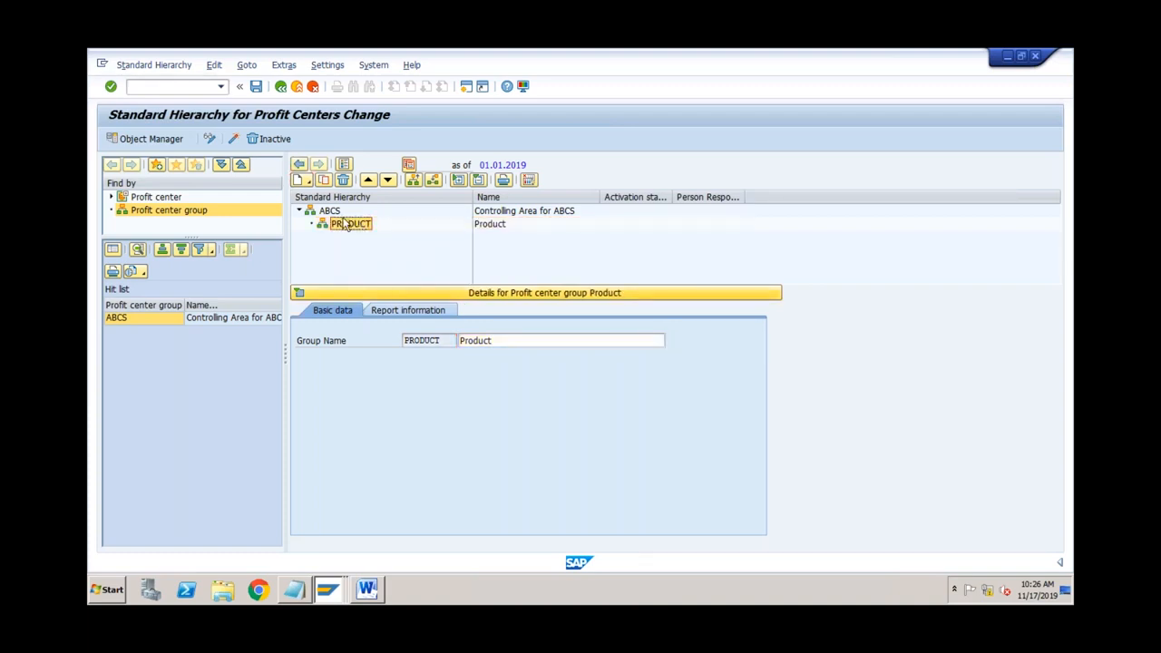
click(303, 180)
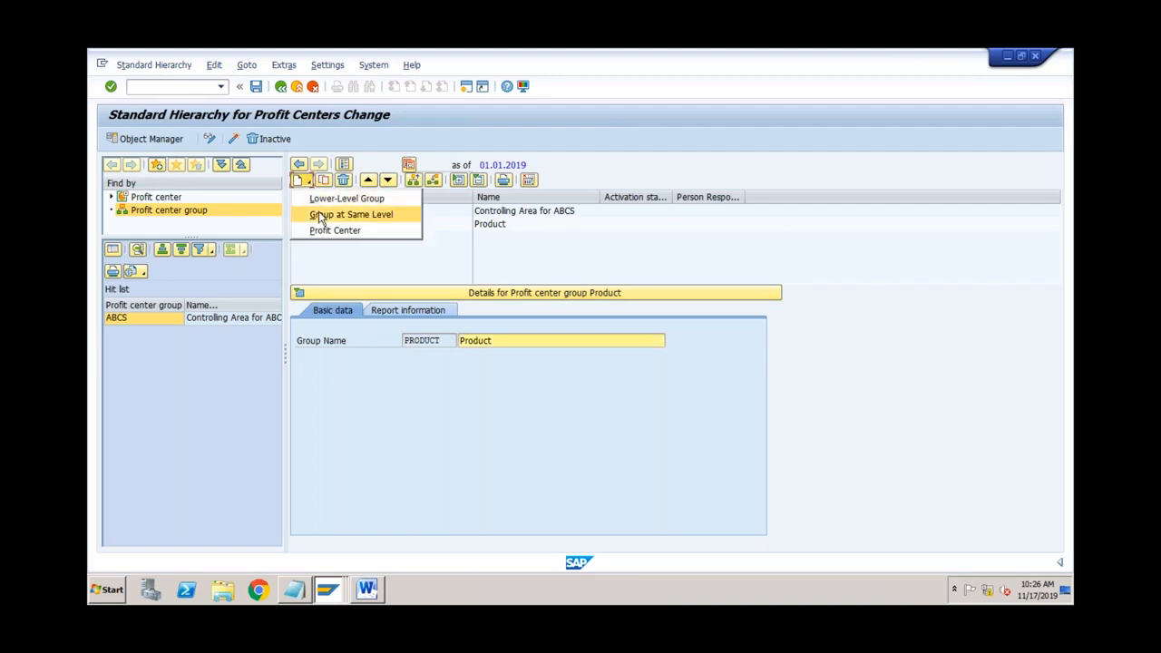
click(321, 215)
click(413, 337)
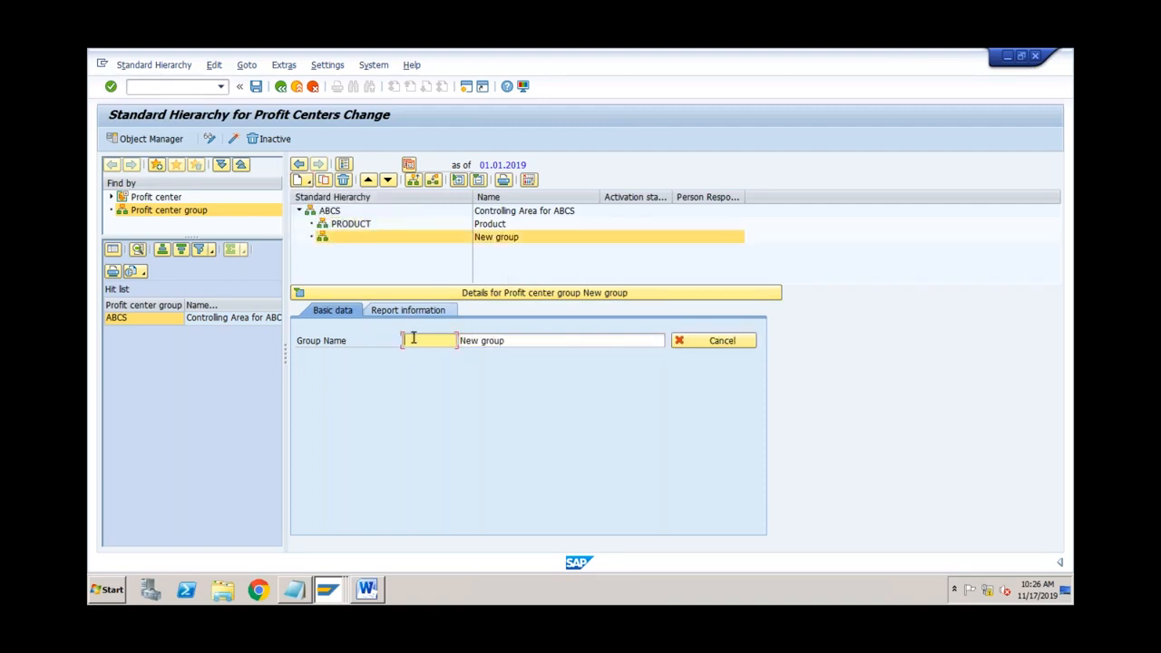
text(Service)
key(Tab)
text(Service)
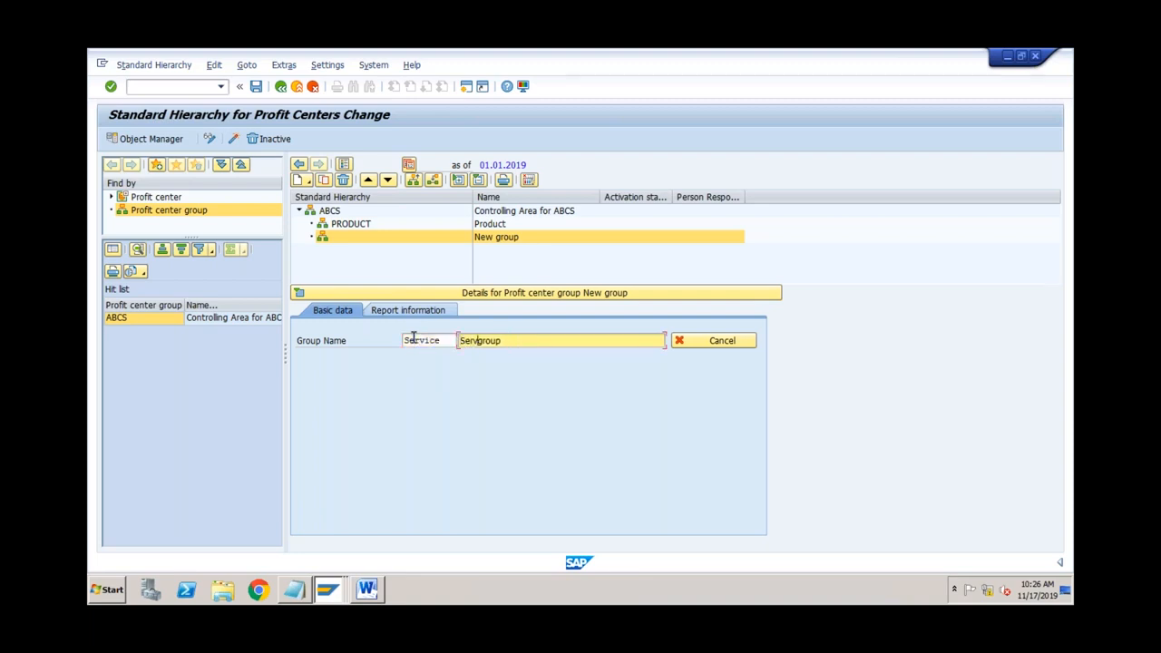
click(517, 342)
key(BackSpace)
key(BackSpace)
key(Return)
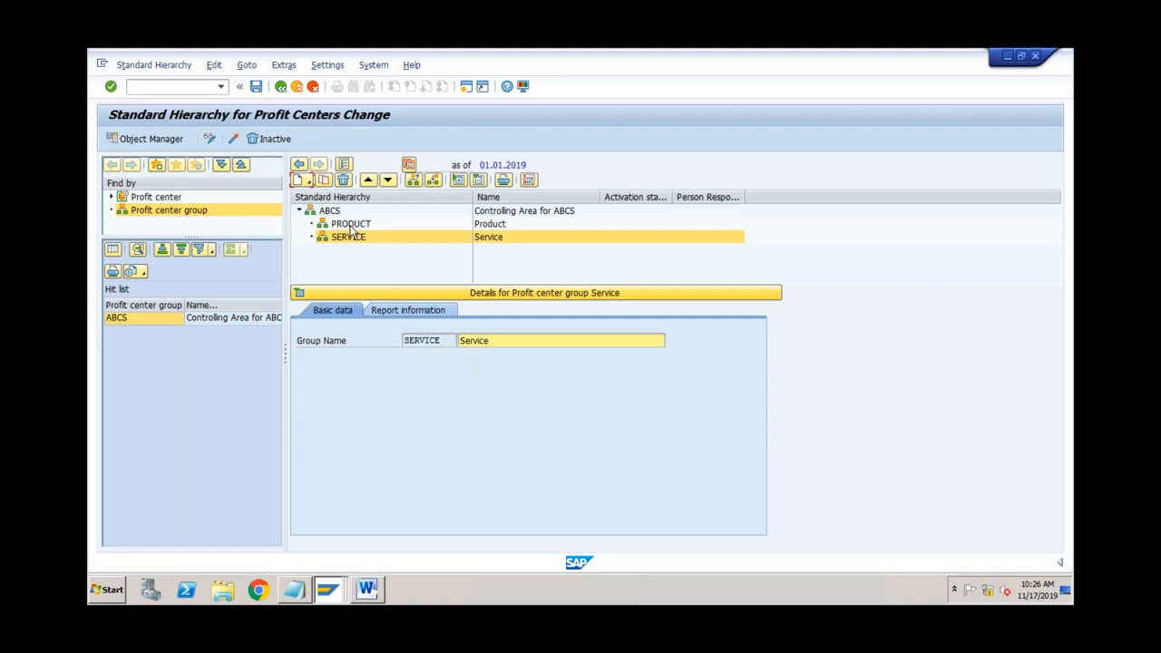
click(351, 227)
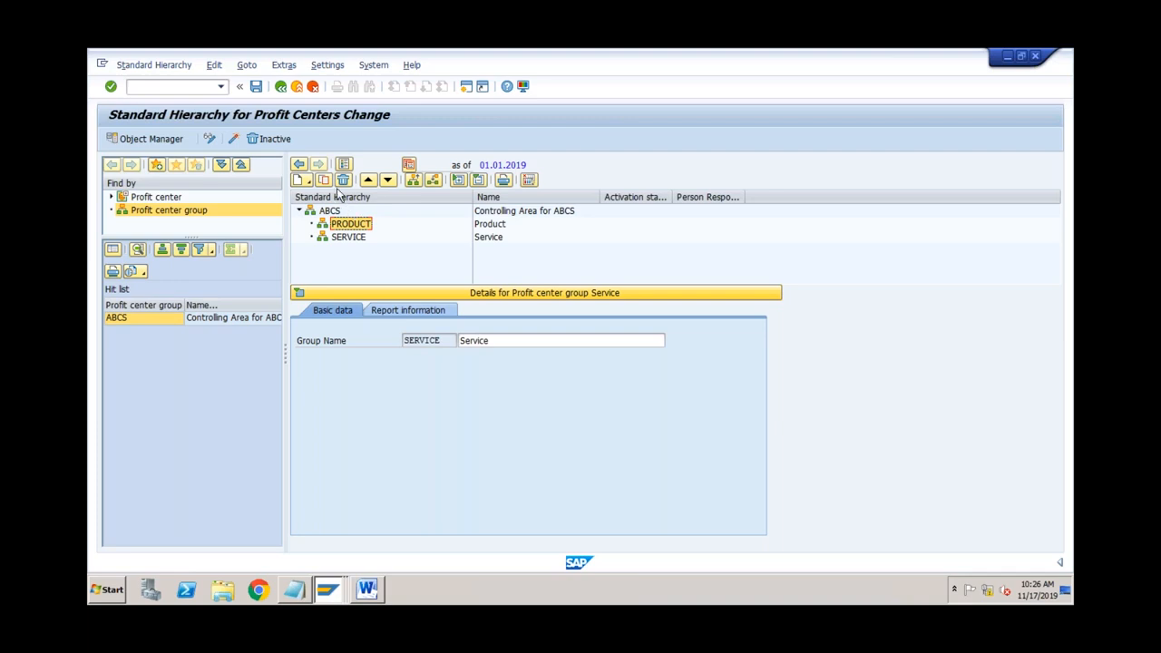
Step: Save the hierarchy, check the PRODUCT and SERVICE nodes, and exit to Easy Access
click(257, 87)
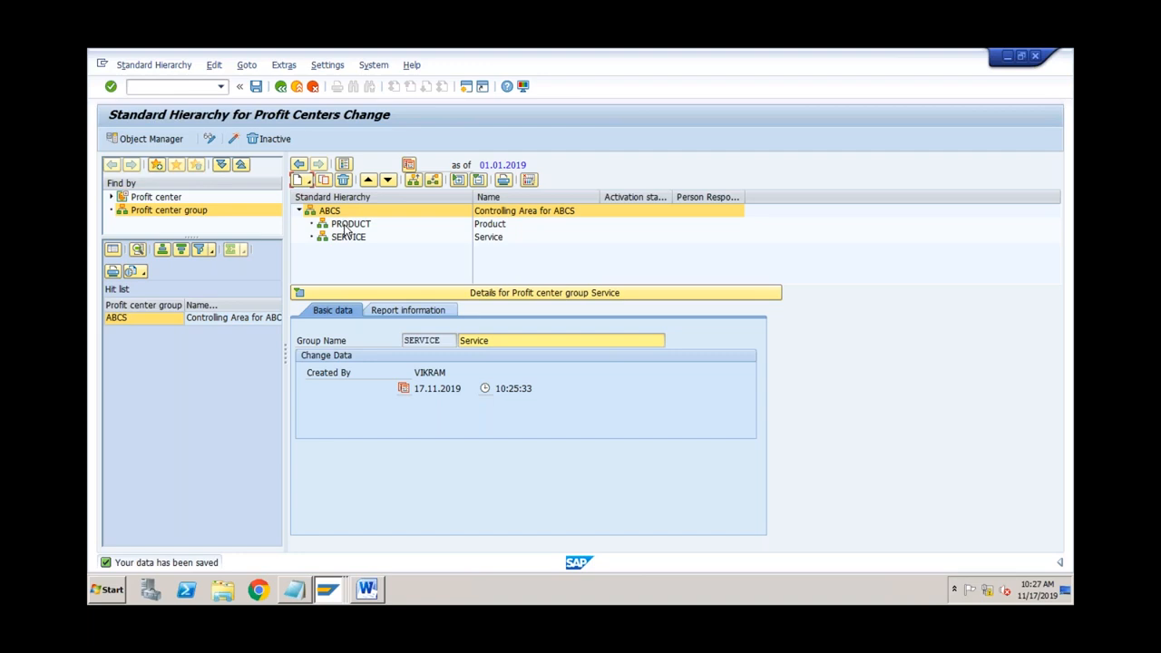
click(344, 226)
click(346, 238)
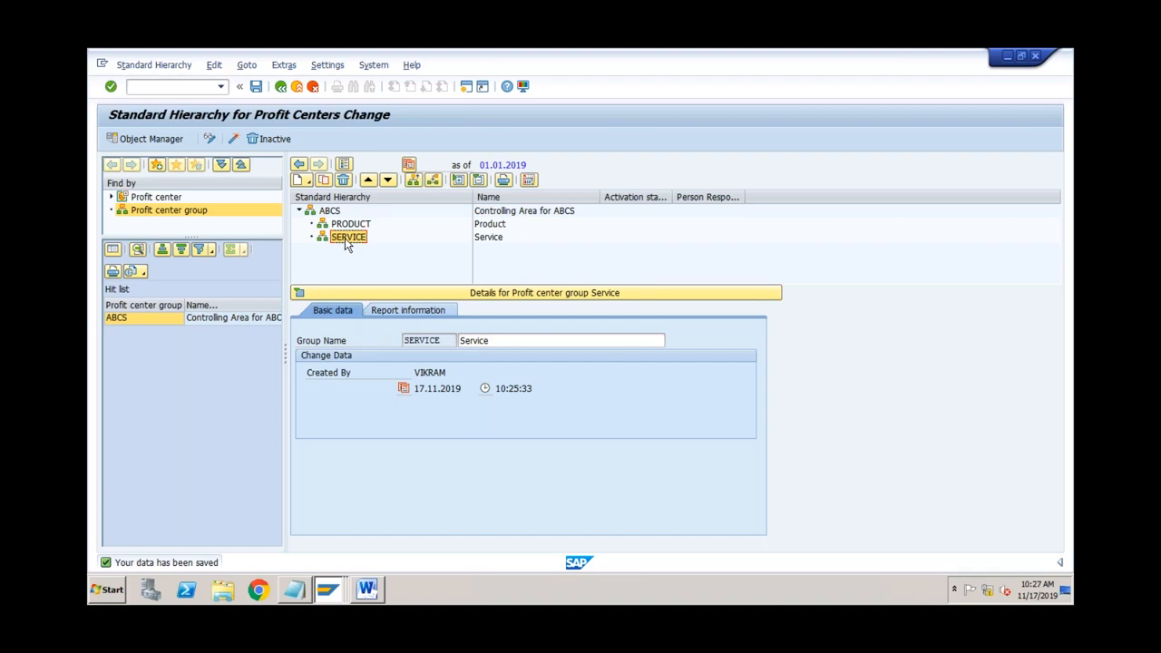
click(298, 89)
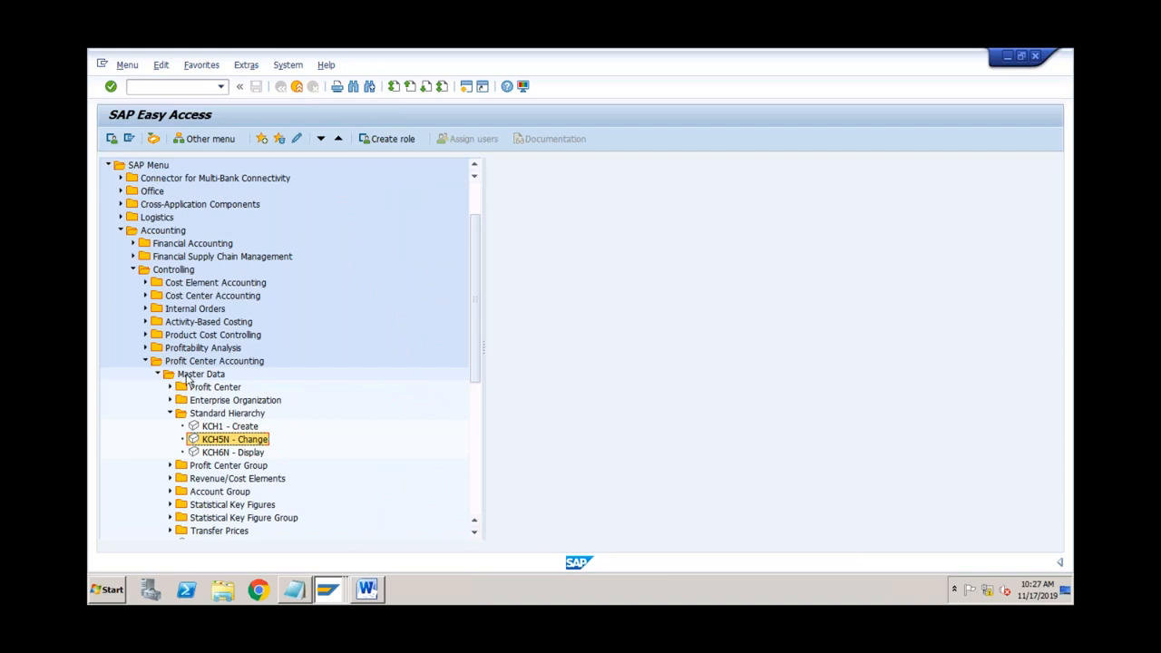
Step: Expand Master Data > Profit Center > Individual Processing and select KE51 Create
click(190, 374)
click(170, 388)
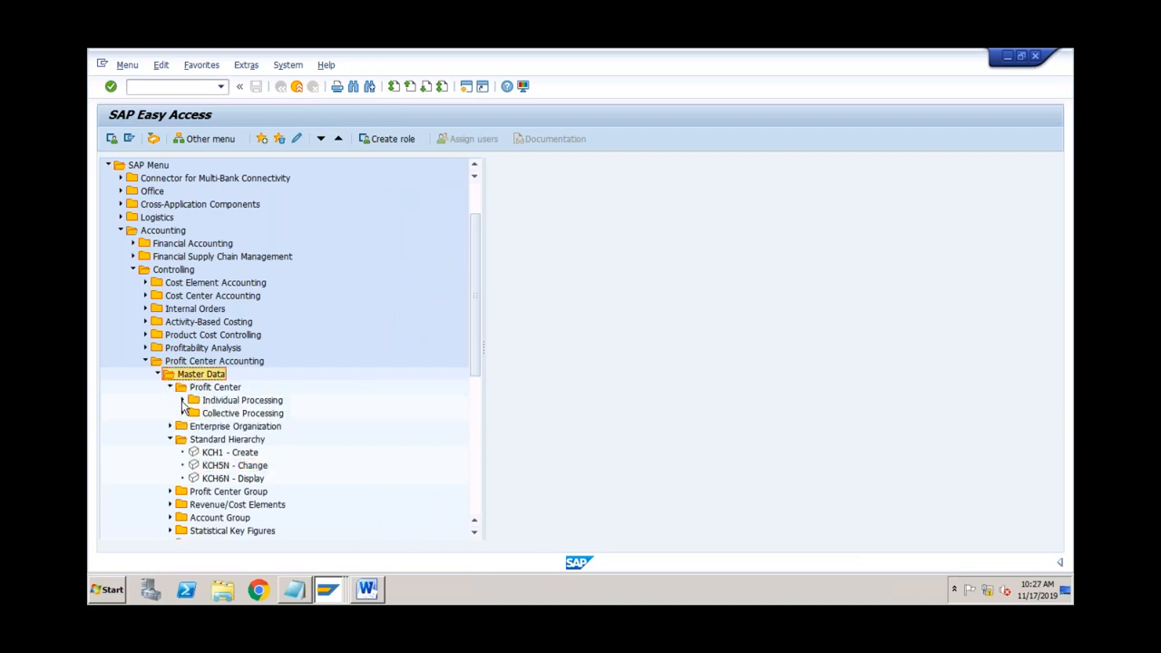
click(182, 401)
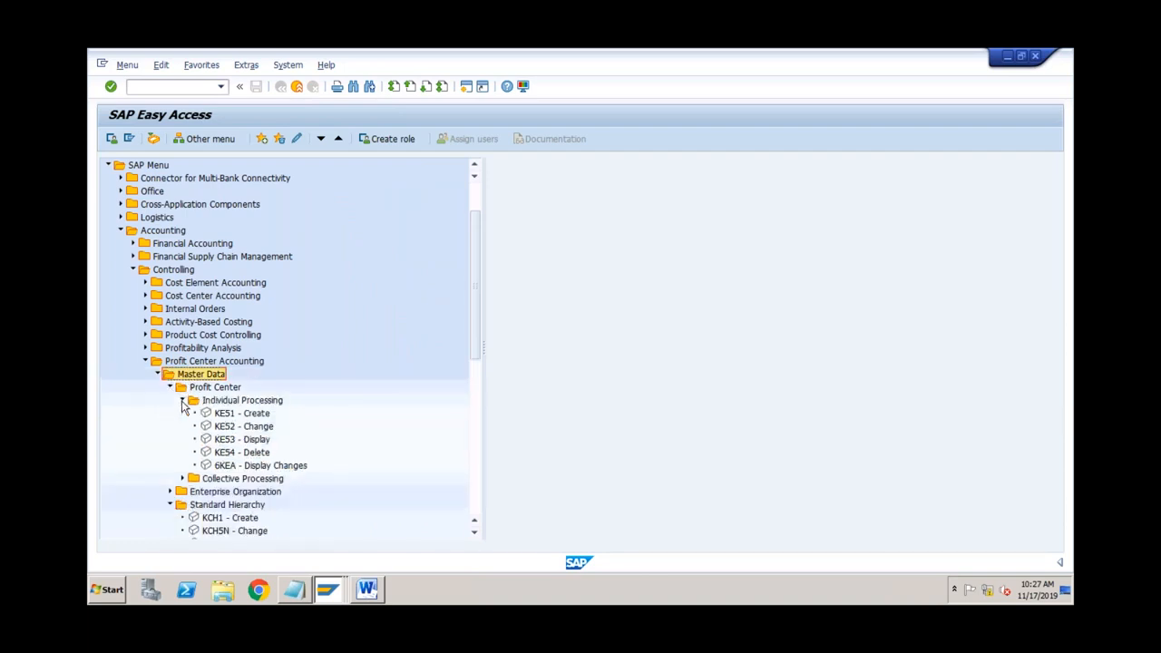
click(227, 415)
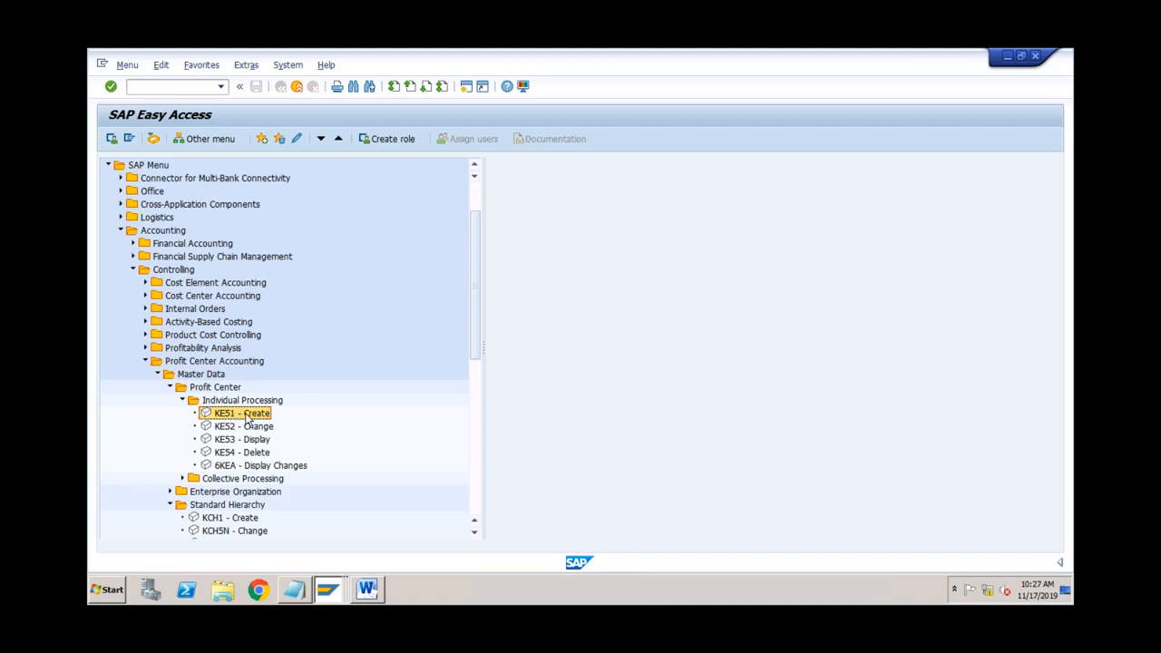
Step: Start KE51 and enter new profit center DESKTOP in controlling area ABCS
double_click(247, 419)
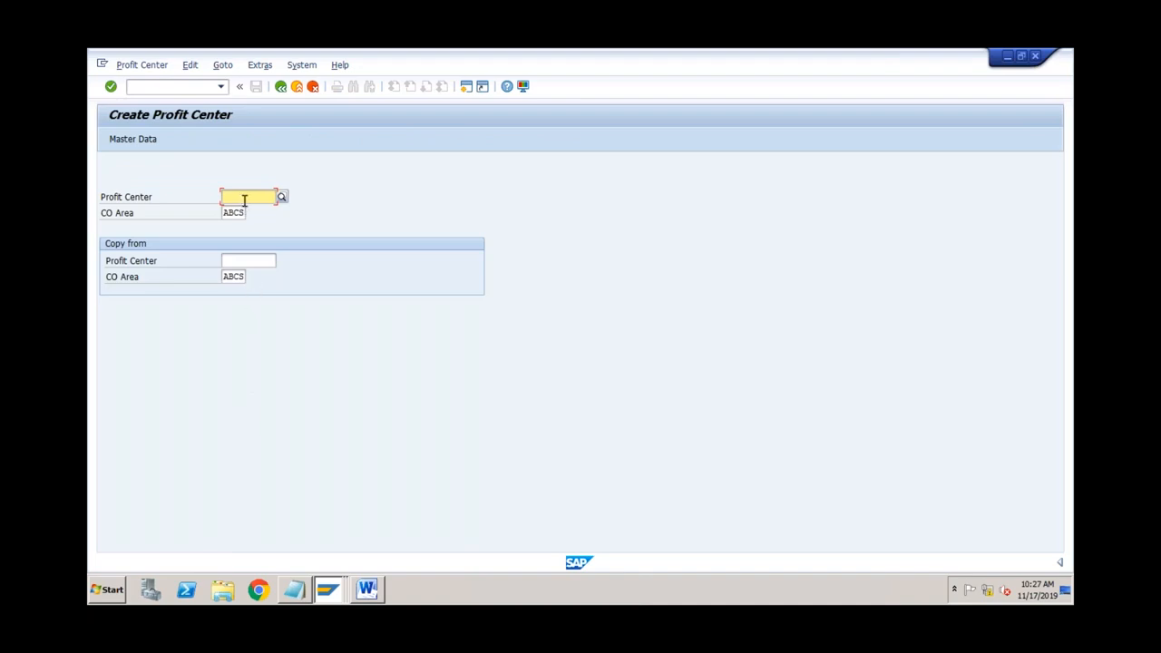
text(DESKTOP)
key(Return)
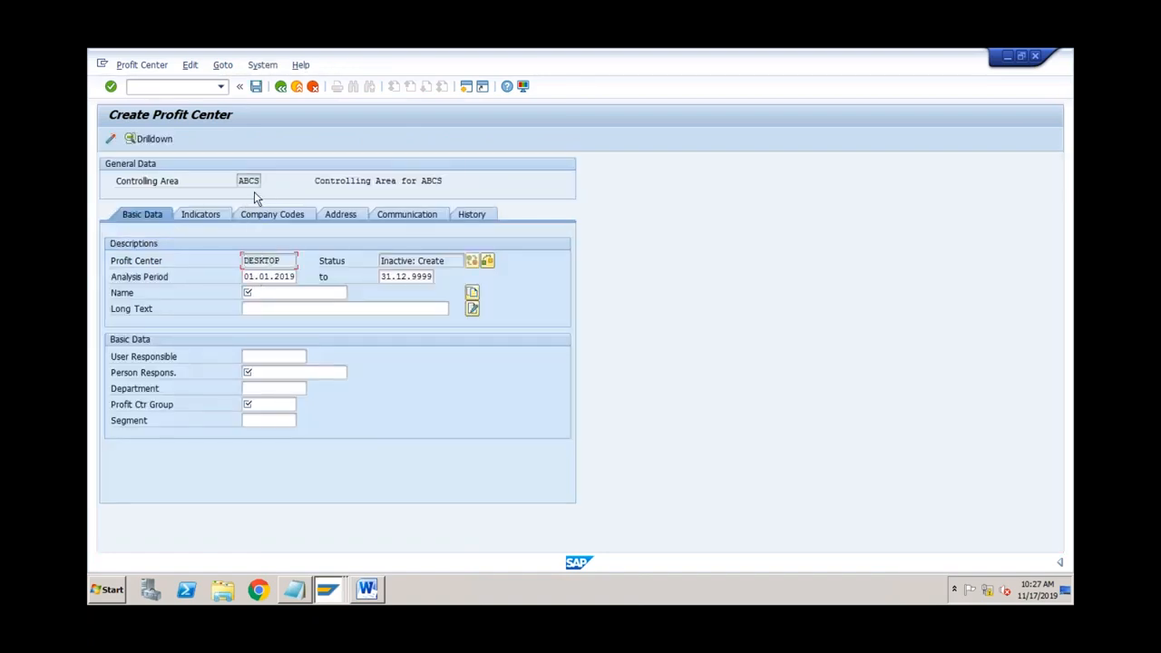
click(238, 182)
click(466, 86)
text(okks)
key(Return)
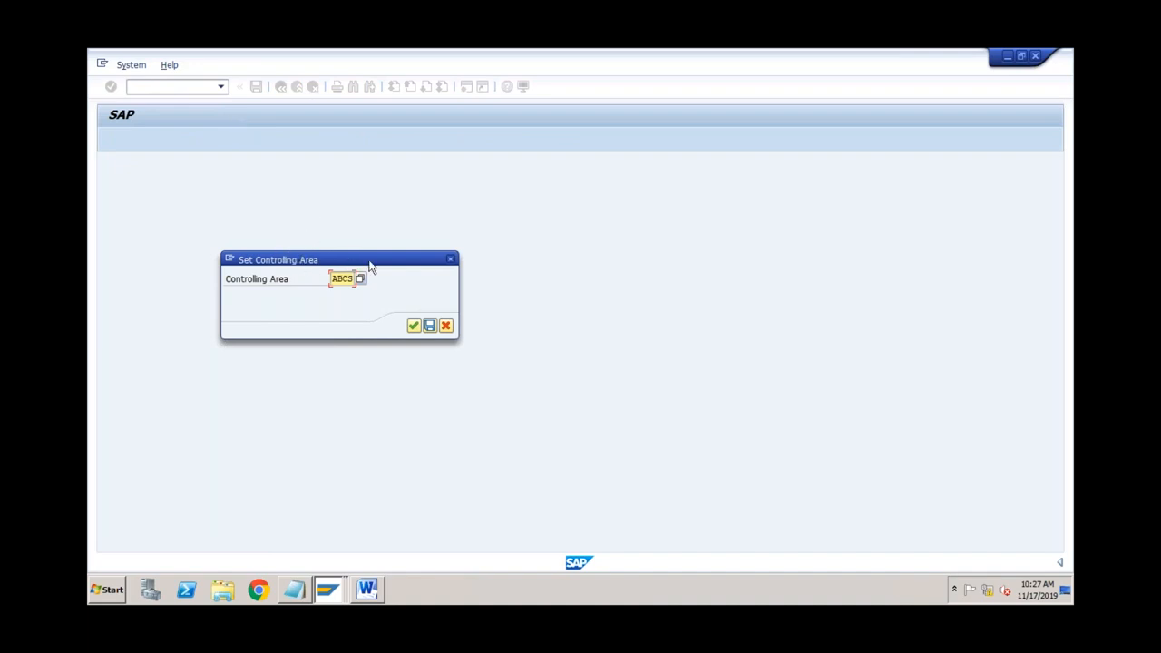
click(449, 260)
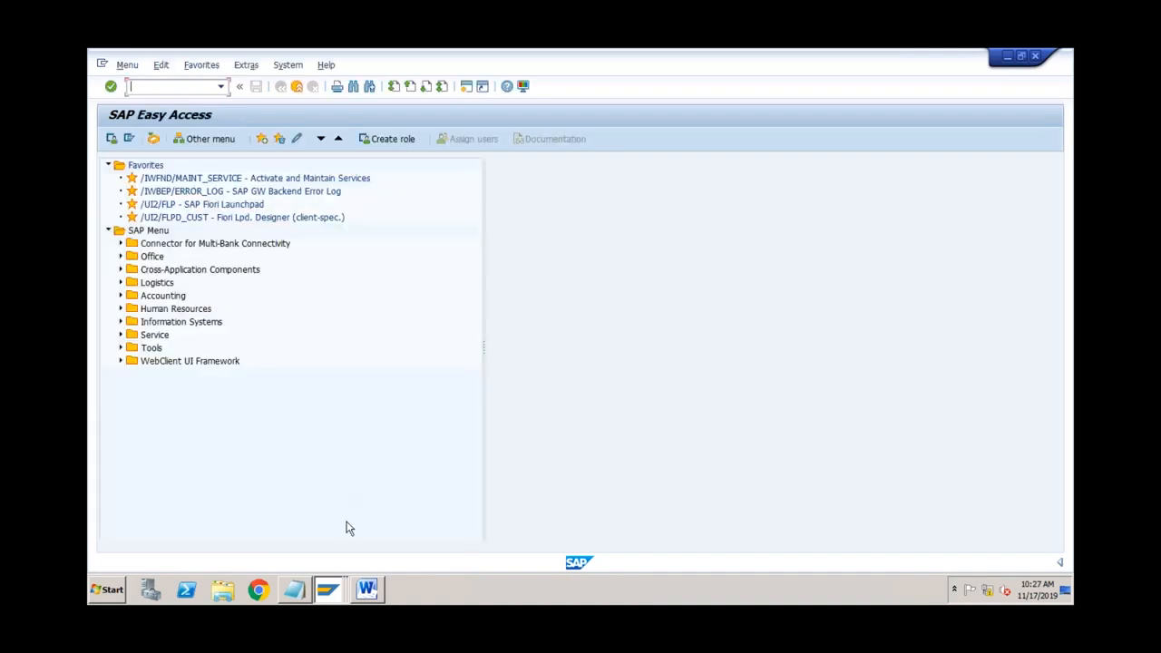
right_click(333, 590)
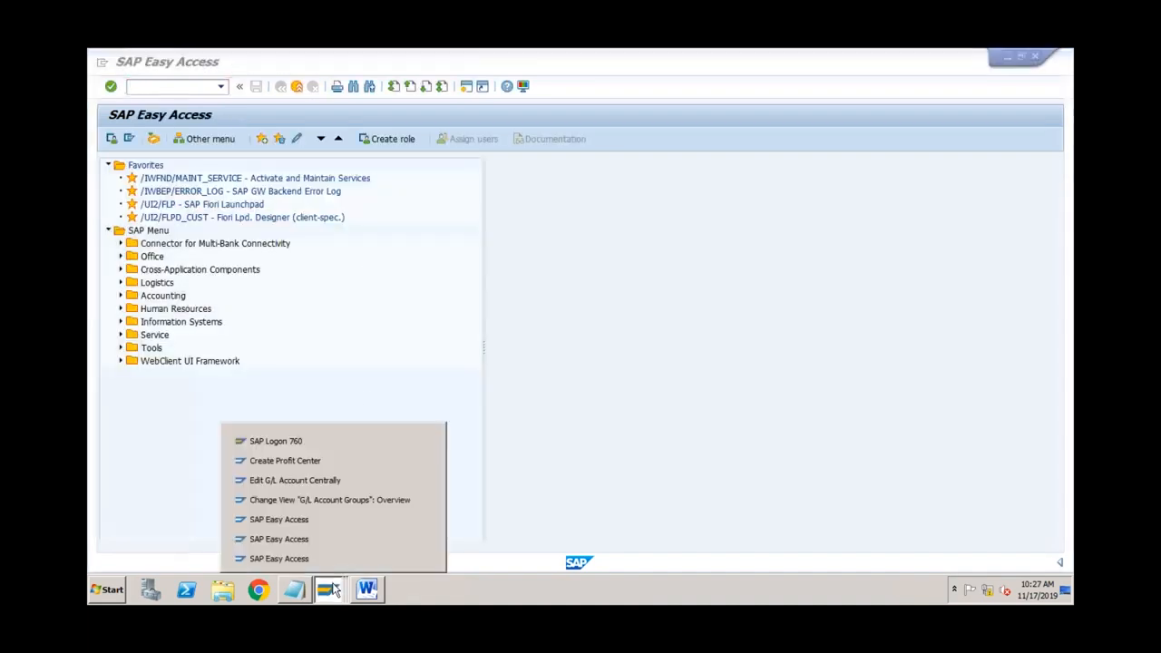
click(333, 461)
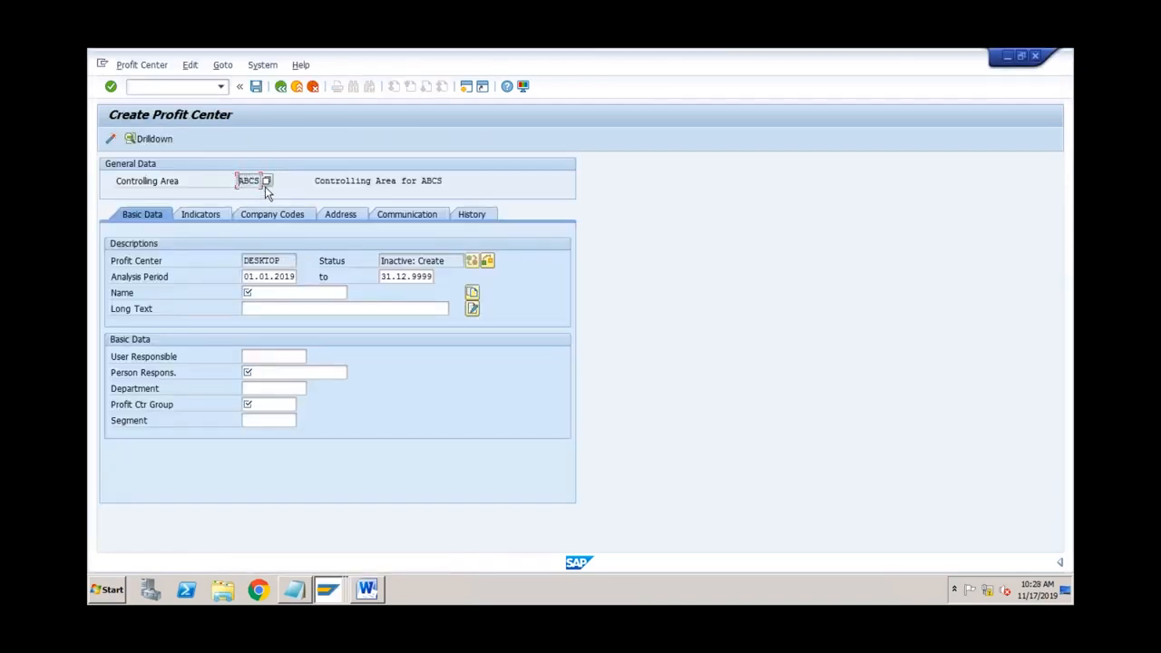
Step: Fill DESKTOP's basic data: name Desktop, person responsible Manager, profit center group PRODUCT
click(286, 260)
double_click(254, 276)
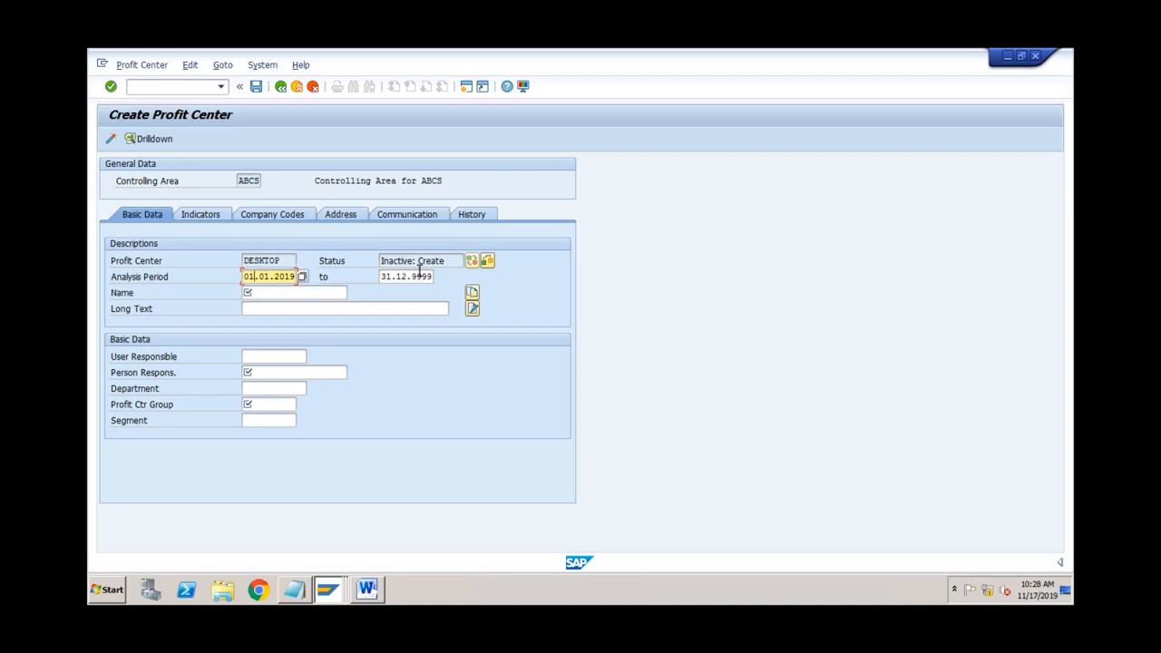
click(262, 292)
text(Desktop)
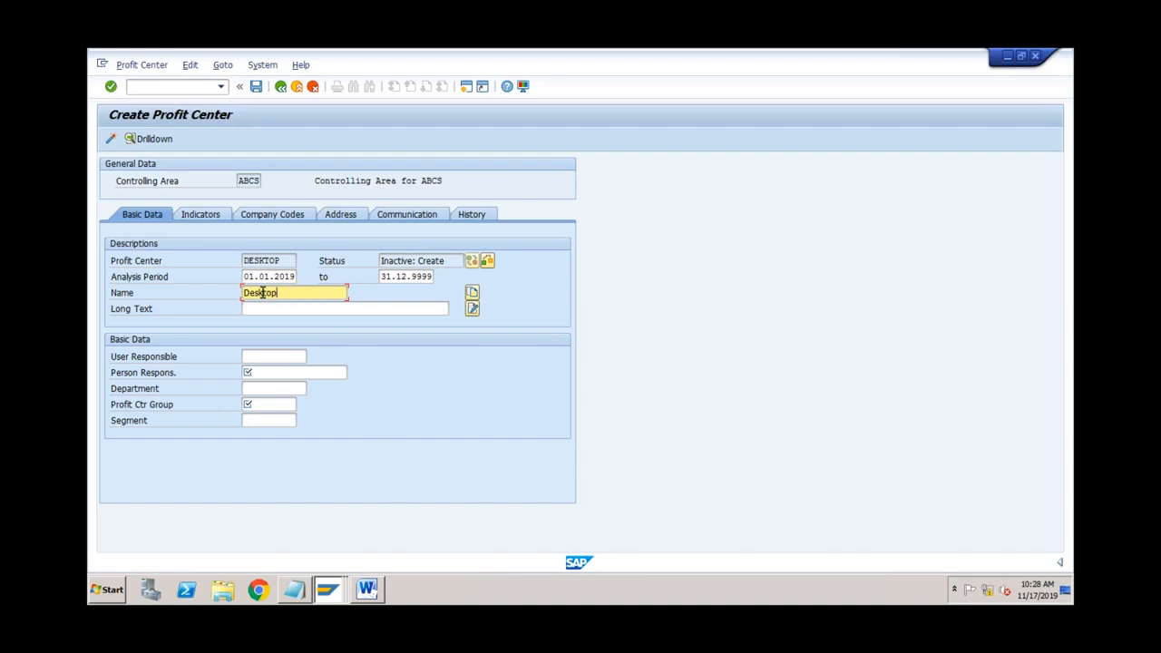
click(262, 372)
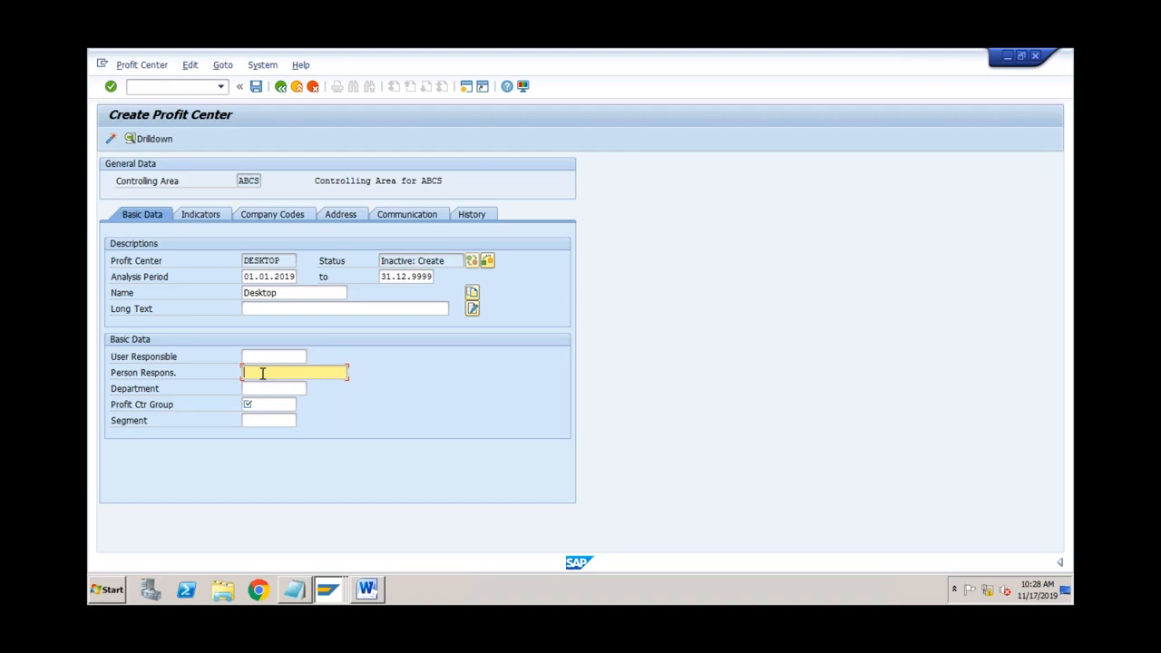
text(Manager)
click(258, 406)
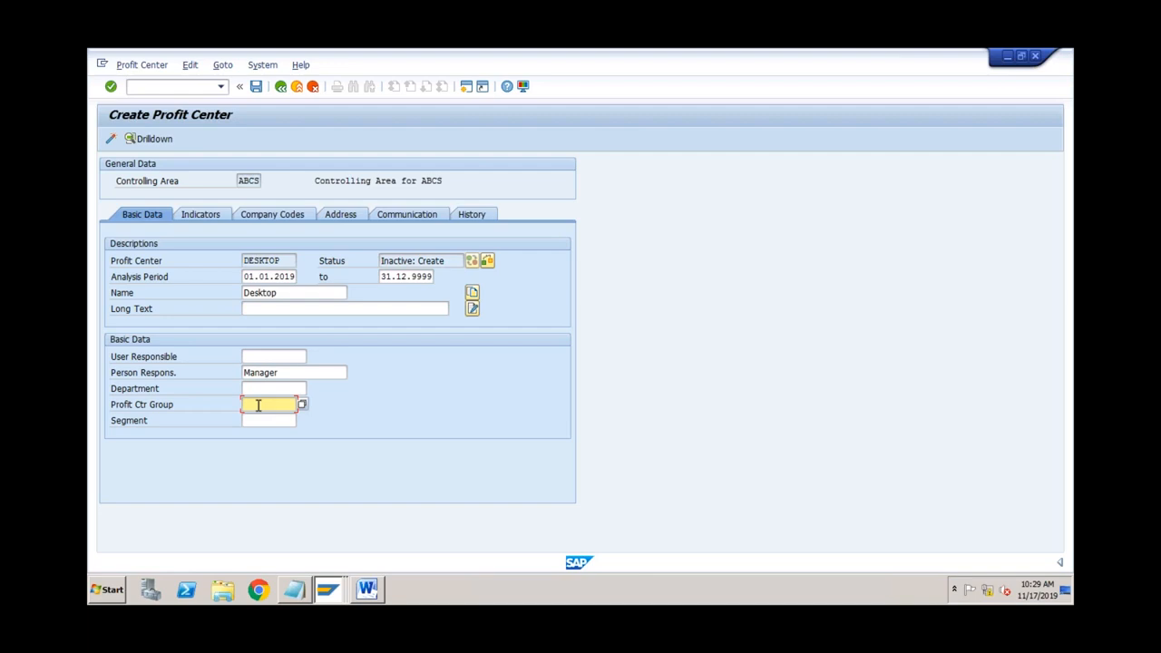
click(302, 405)
double_click(193, 218)
click(281, 262)
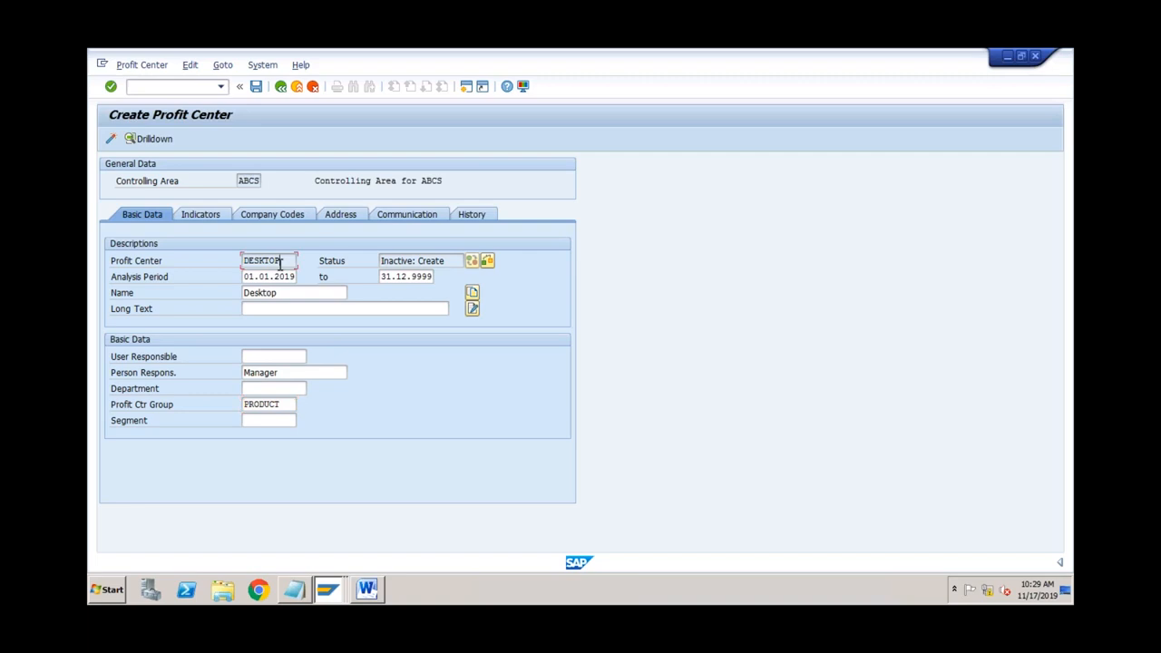
Step: Confirm company code ABCS is assigned, then activate and save DESKTOP past the Segment warning
click(275, 215)
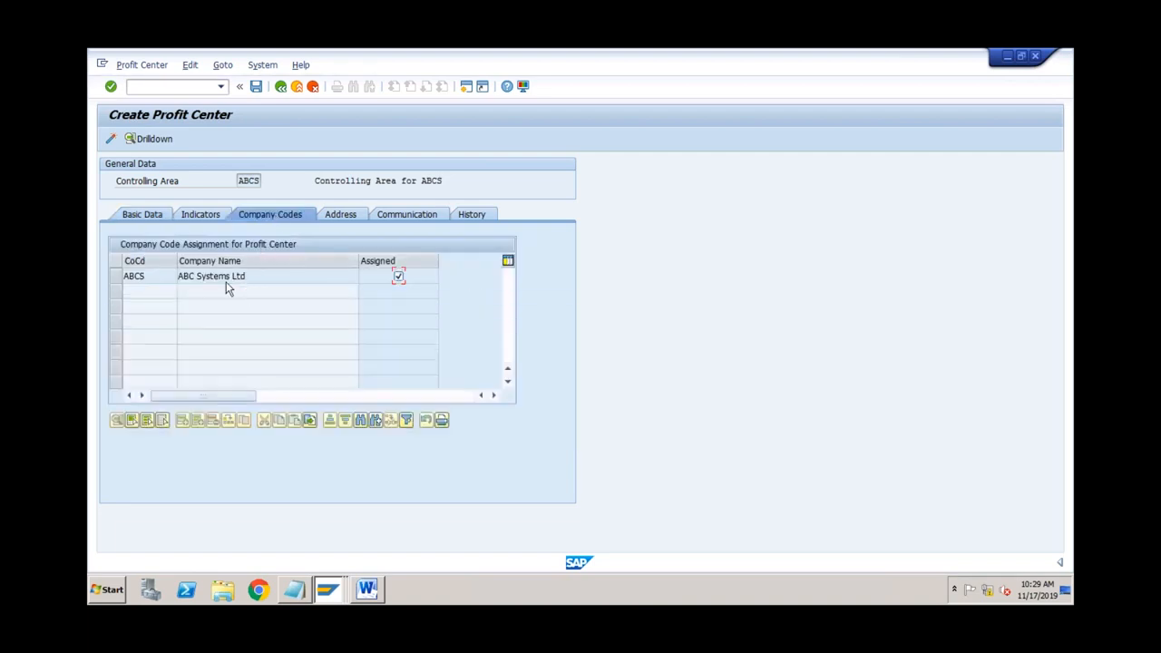
click(251, 180)
click(164, 218)
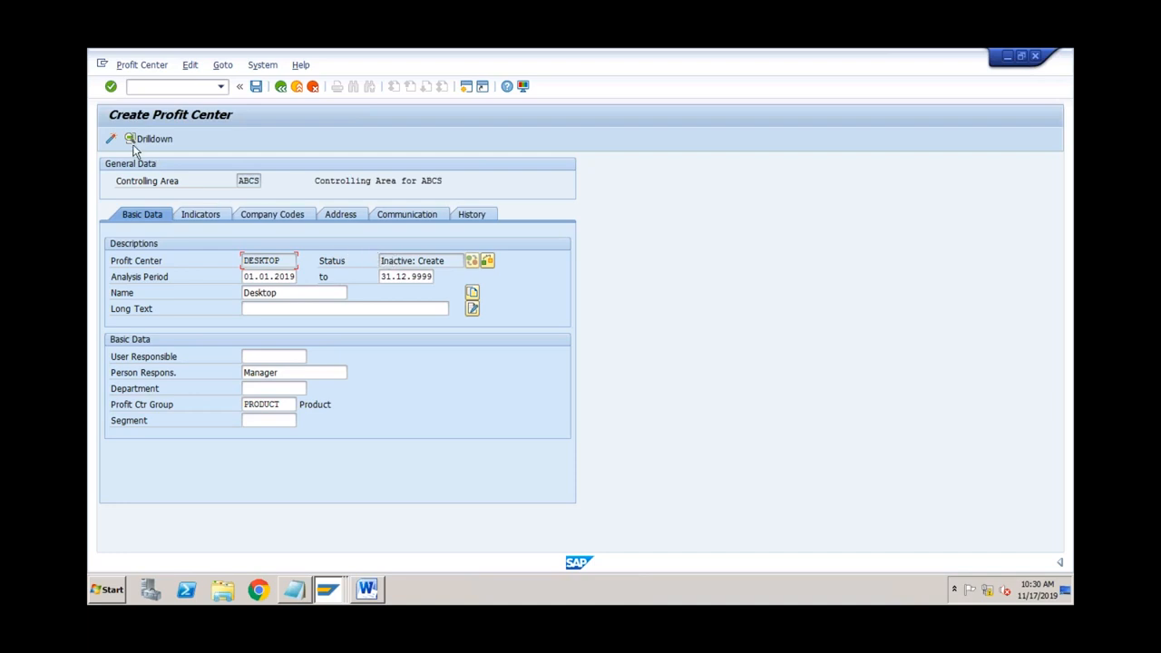
click(111, 140)
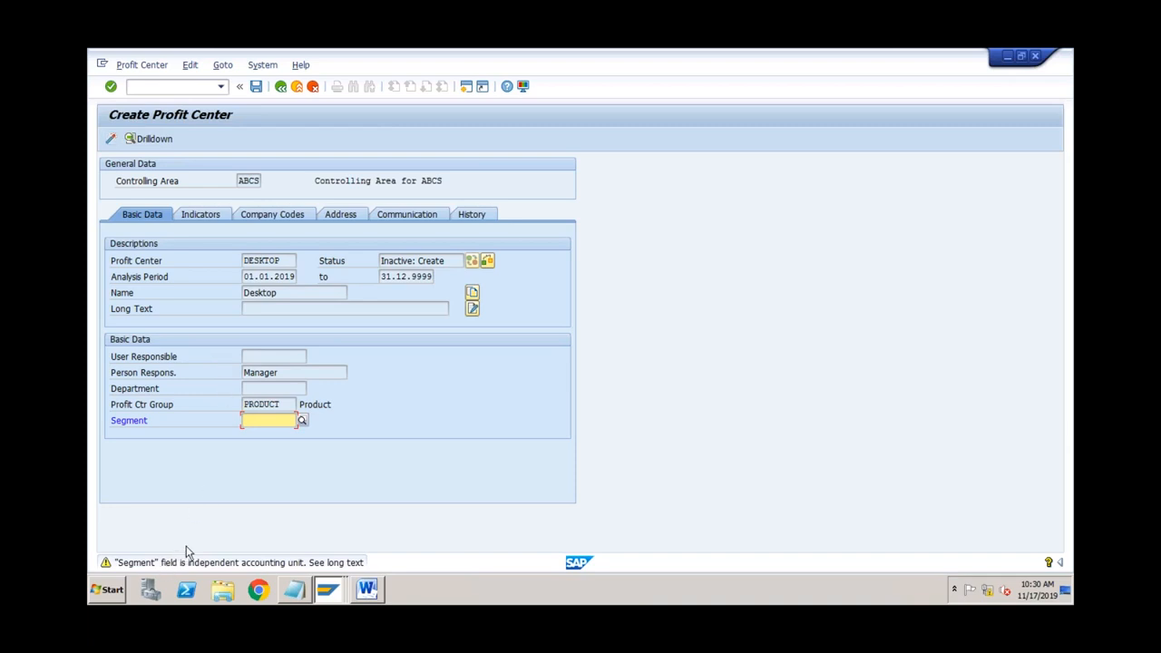
key(Return)
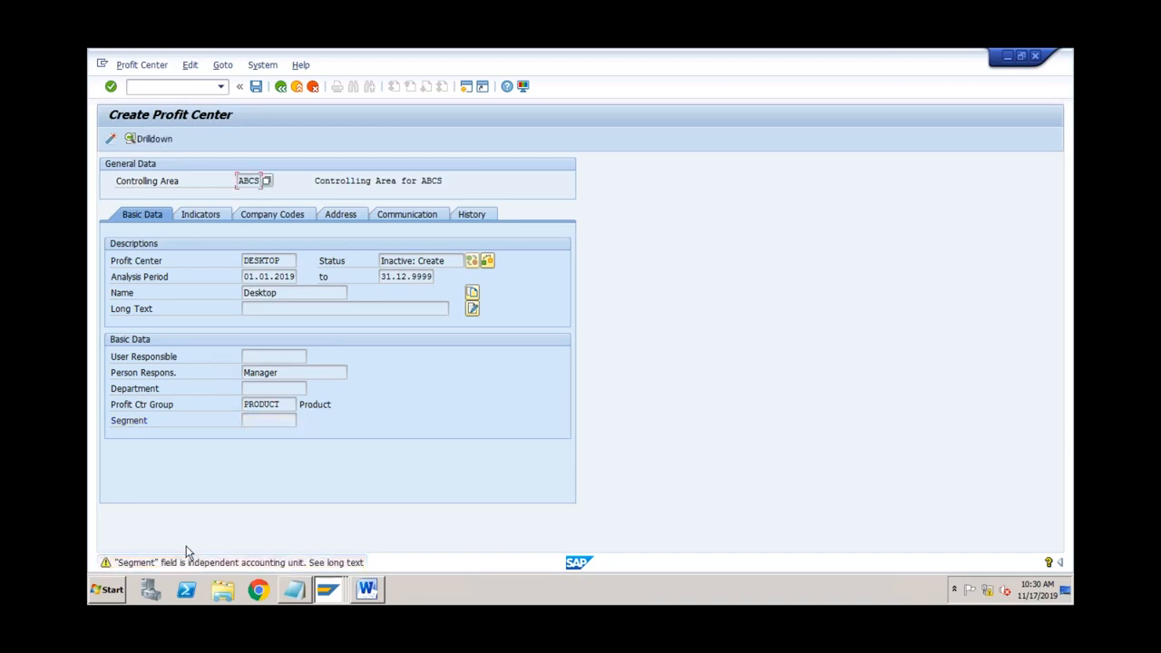
key(ctrl+s)
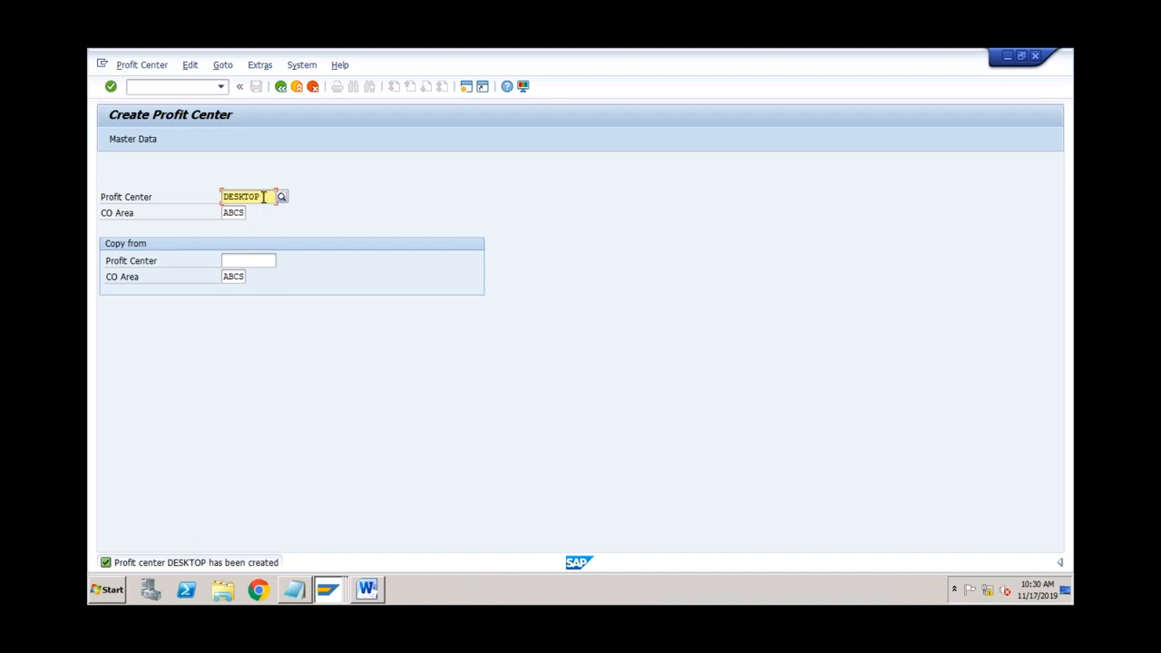
Step: Enter new profit center LAPTOP with name Laptop and person responsible Manager
double_click(236, 199)
text(l)
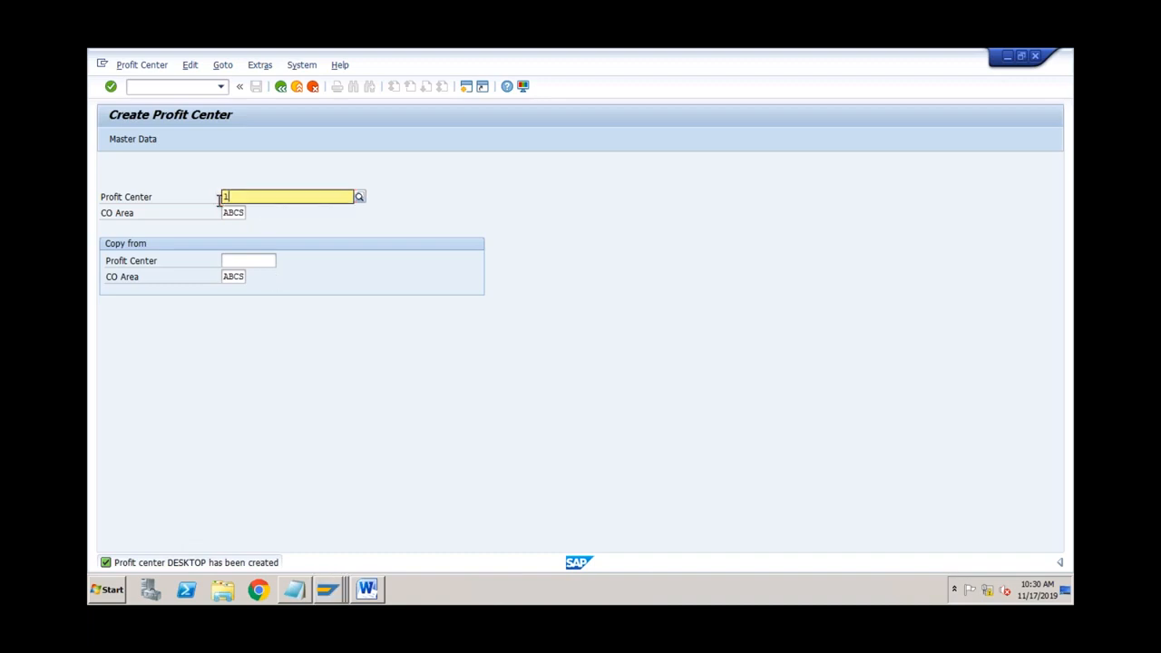
text(aptop)
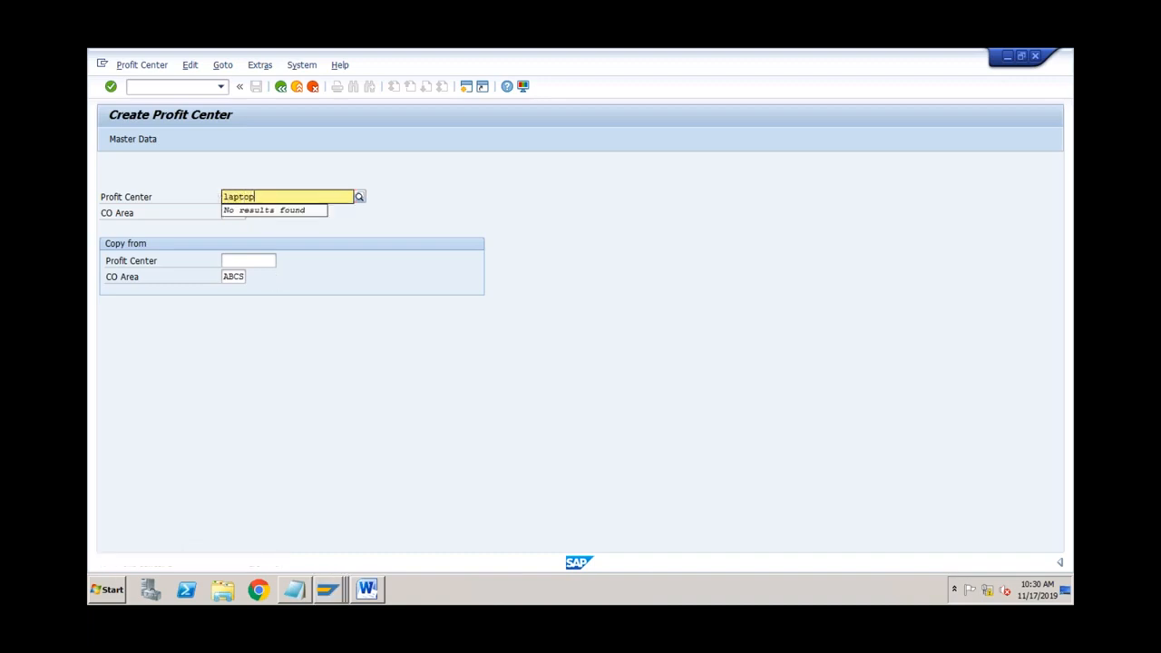
click(137, 139)
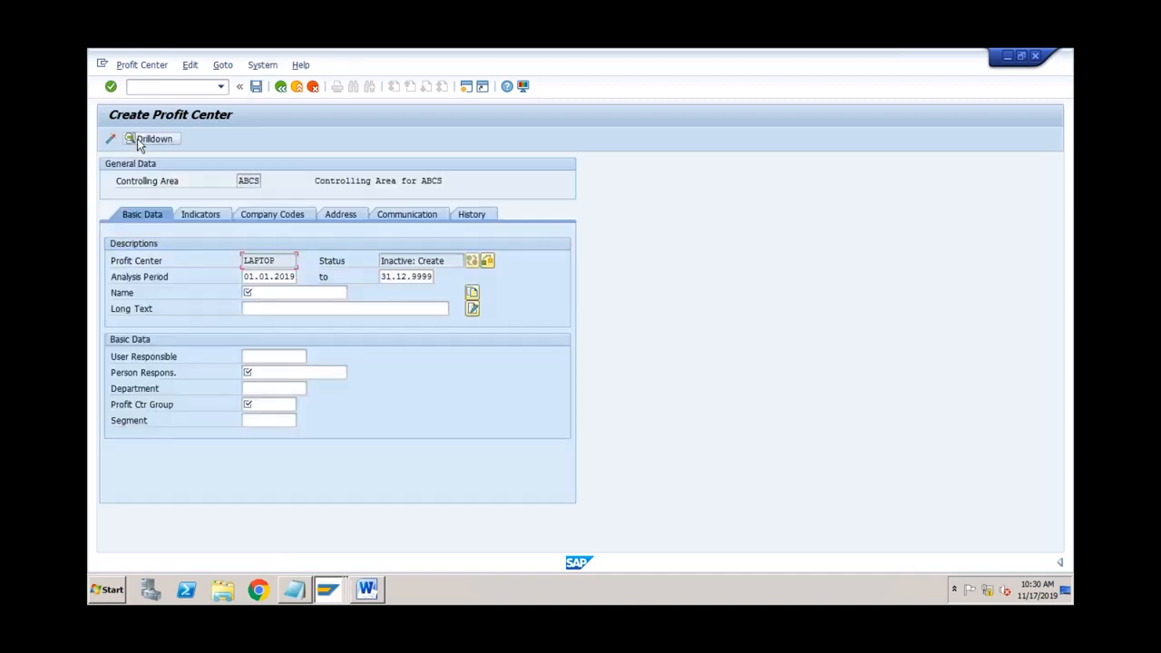
click(256, 292)
text(Laptop)
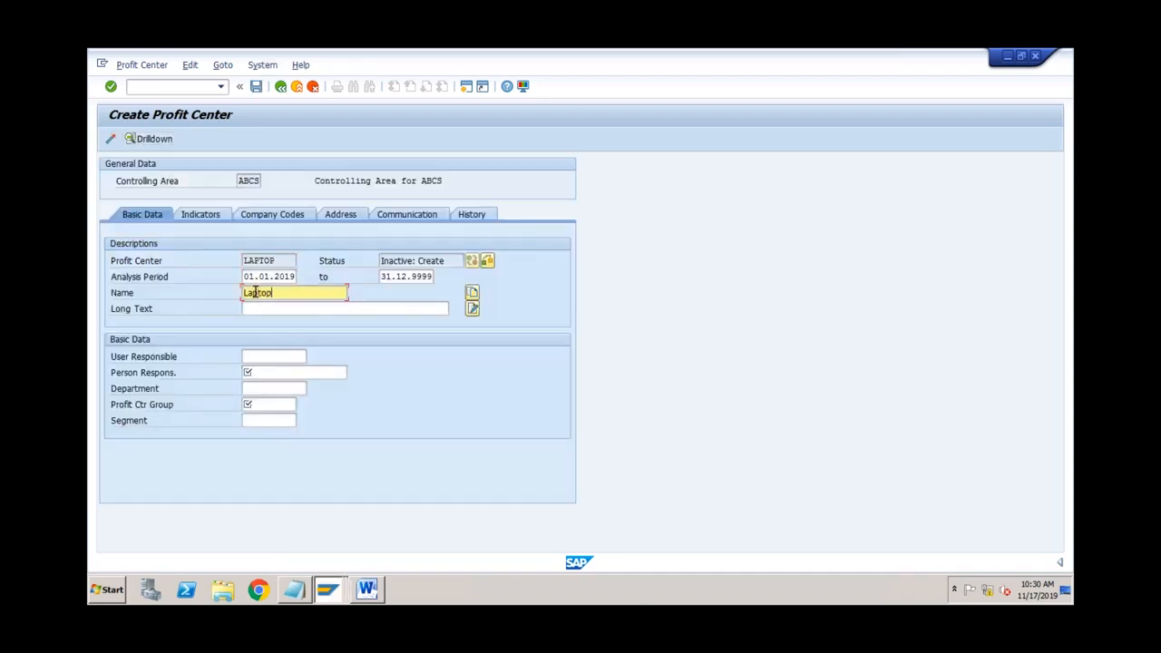
click(260, 371)
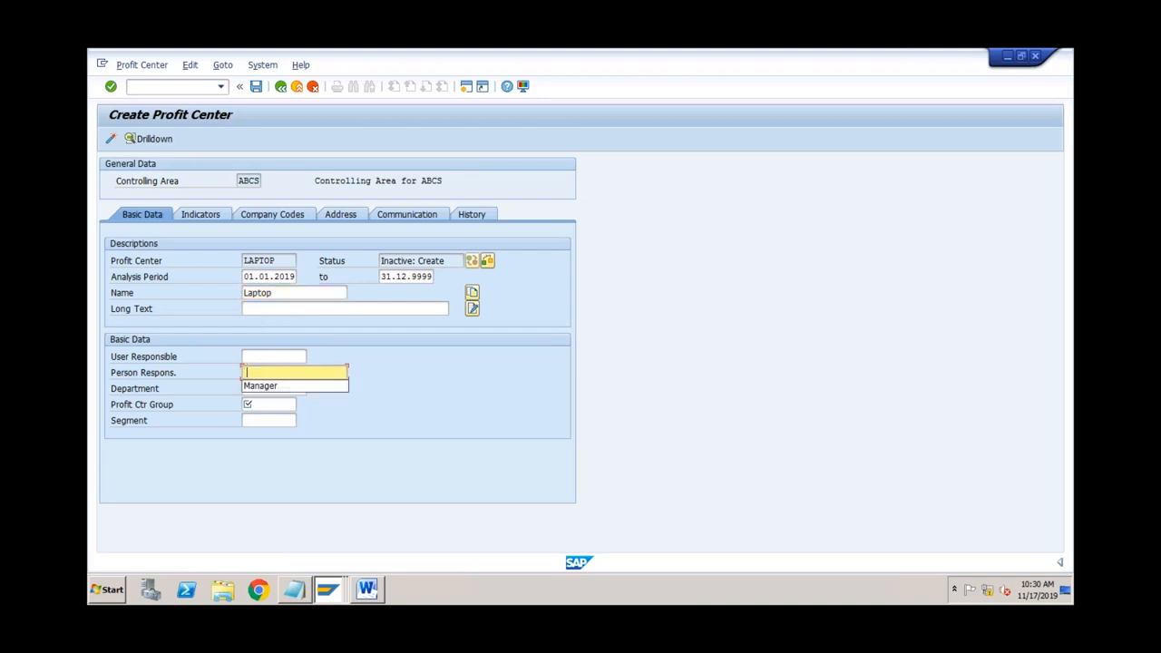
key(Down)
key(Tab)
key(Tab)
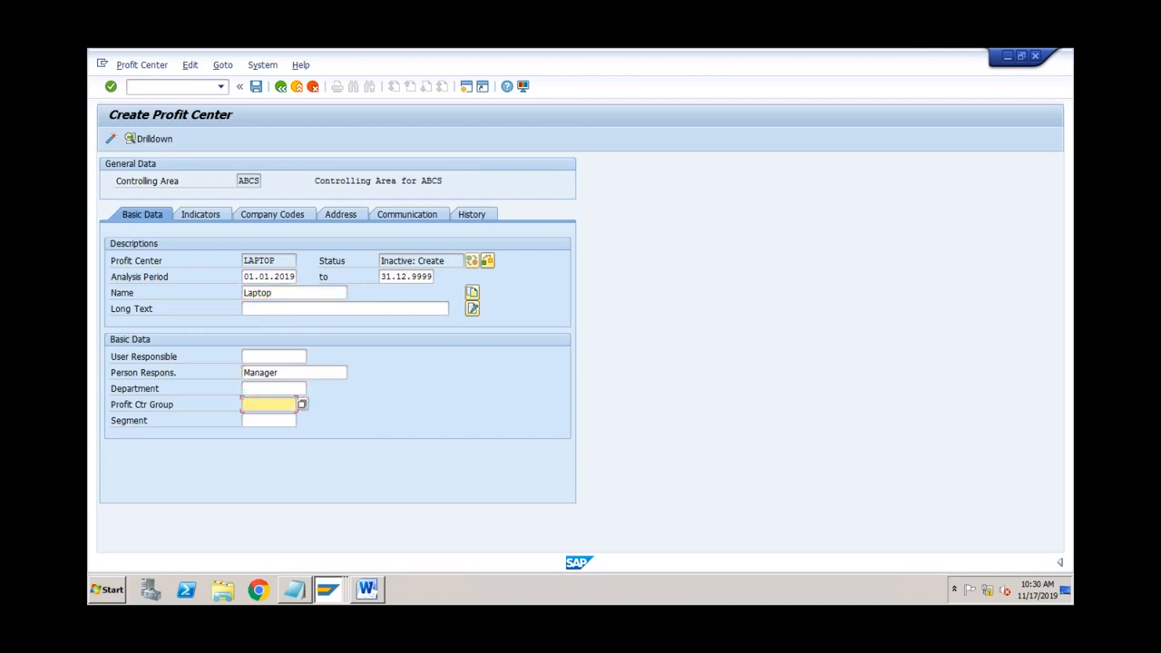
Step: Assign profit center group PRODUCT to LAPTOP, then activate and save it
click(302, 404)
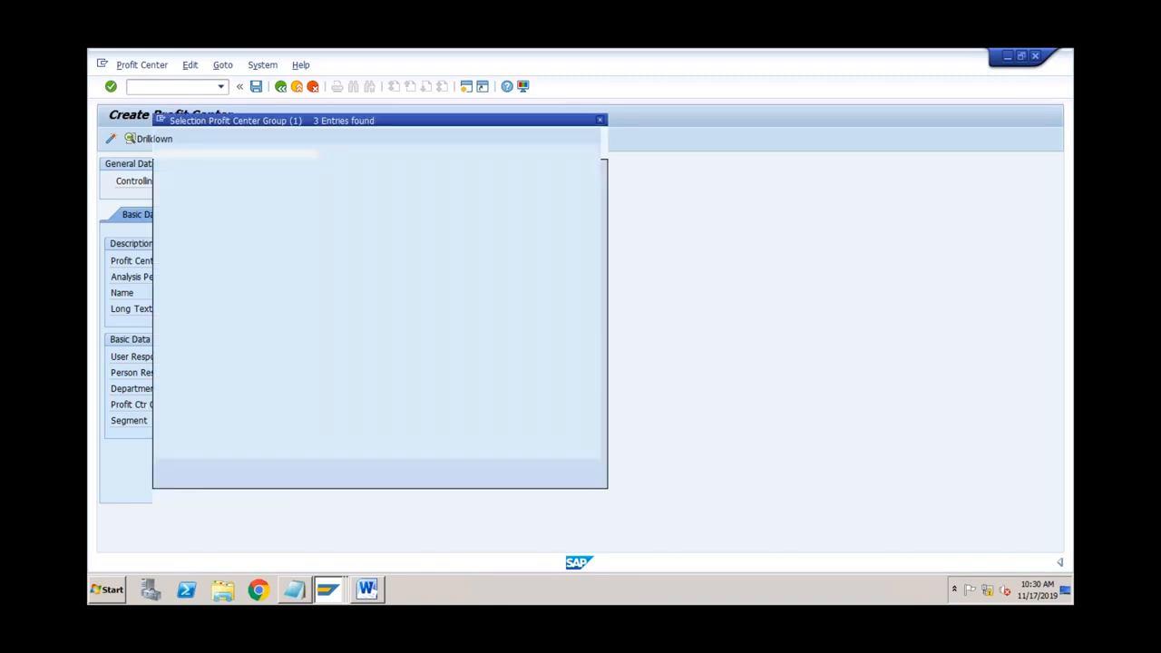
double_click(234, 227)
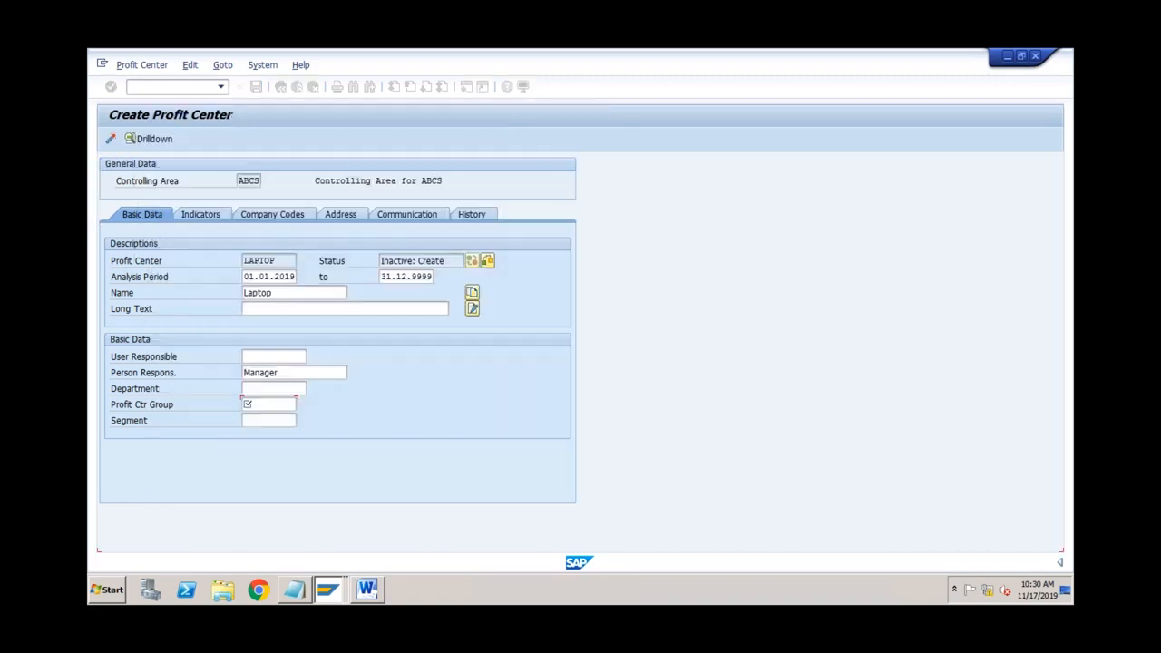
click(256, 88)
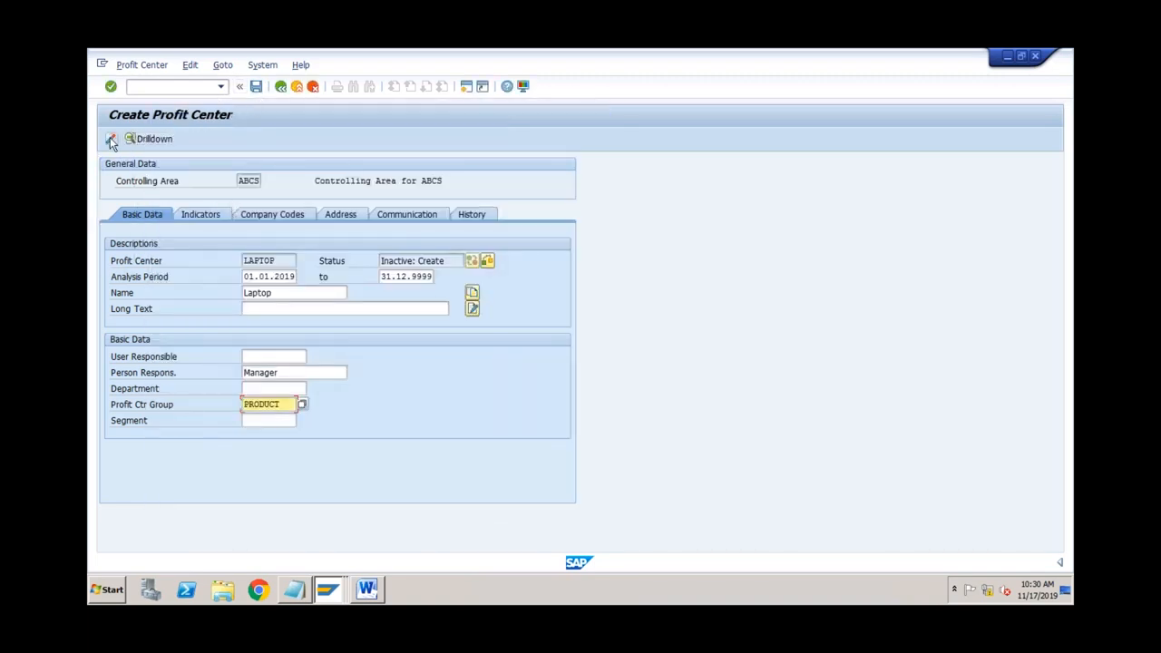
key(Return)
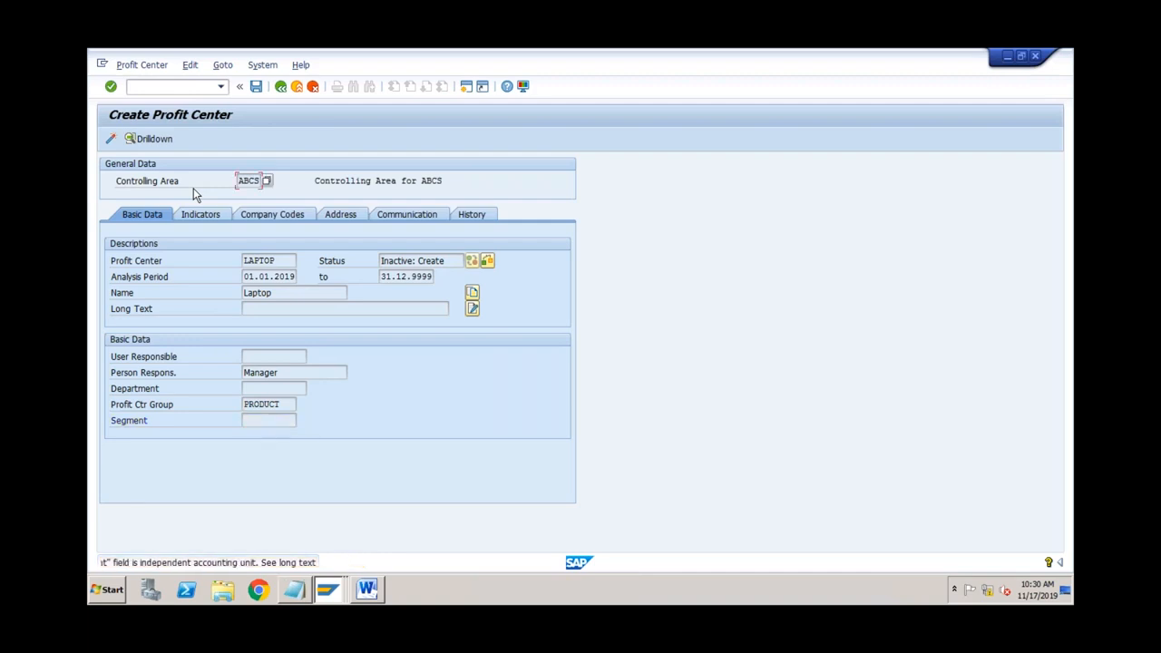
key(Return)
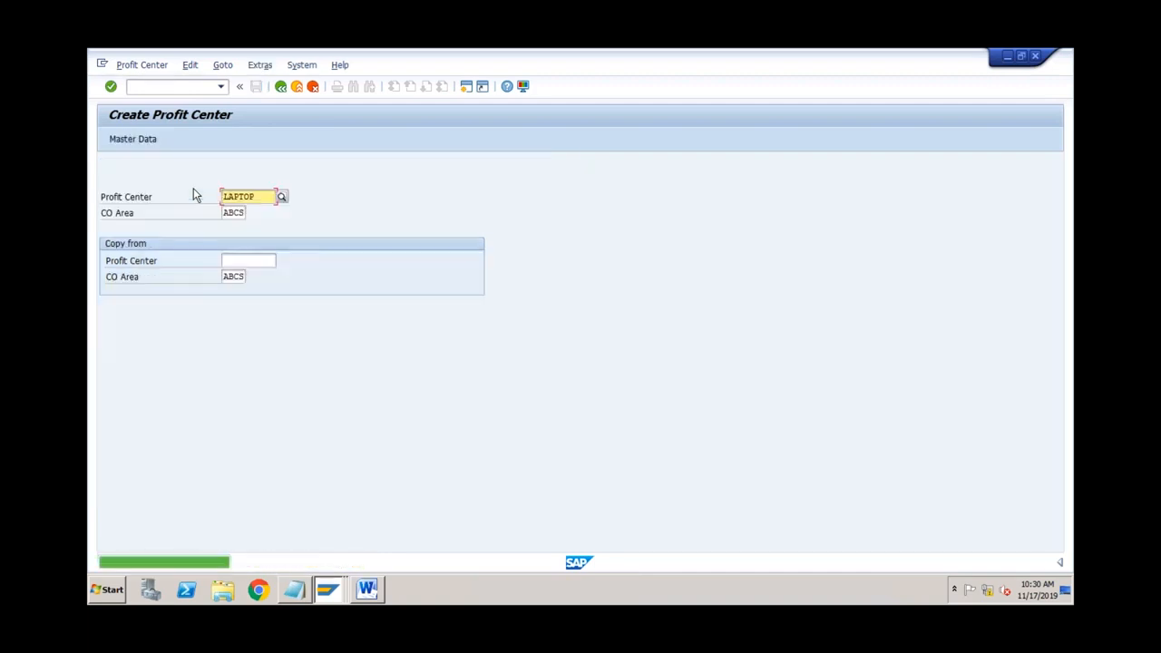
Step: Enter new profit center SERVICE with name Service and person responsible Manager
drag(260, 197, 220, 197)
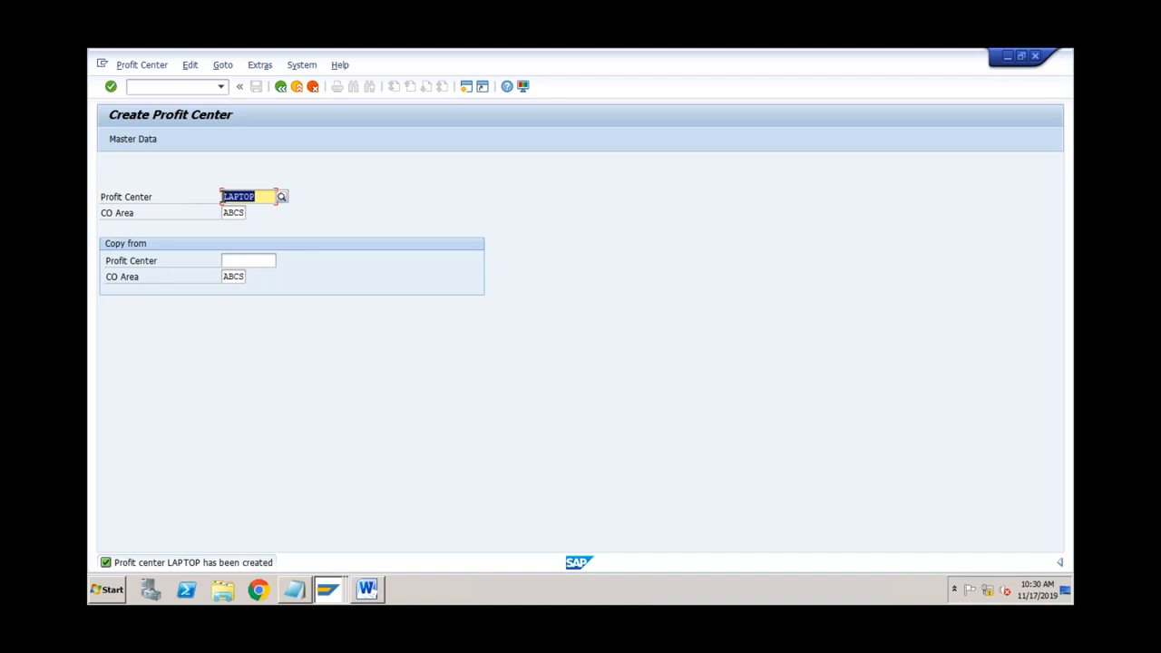
text(SErvice)
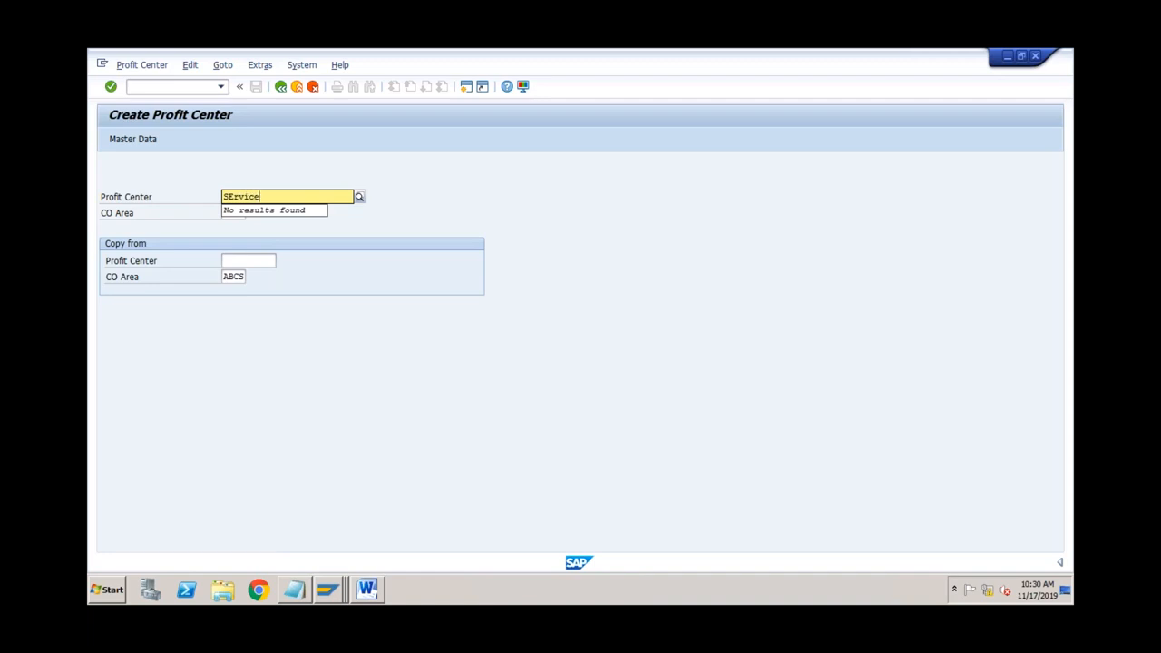
key(Return)
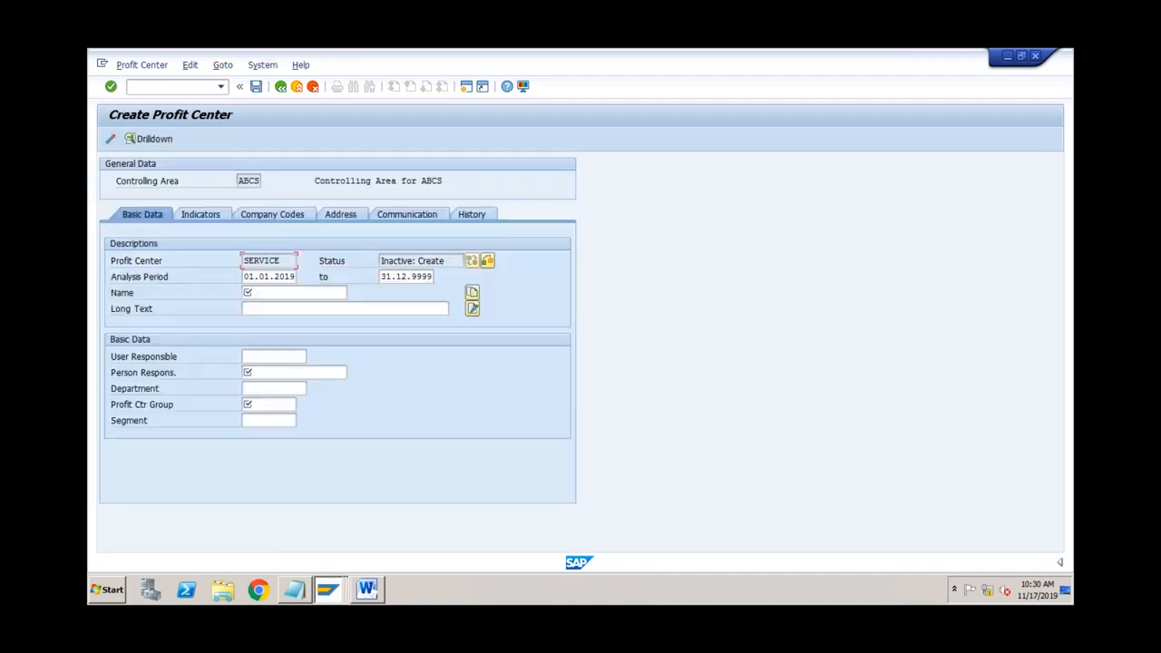
click(257, 295)
text(Servic)
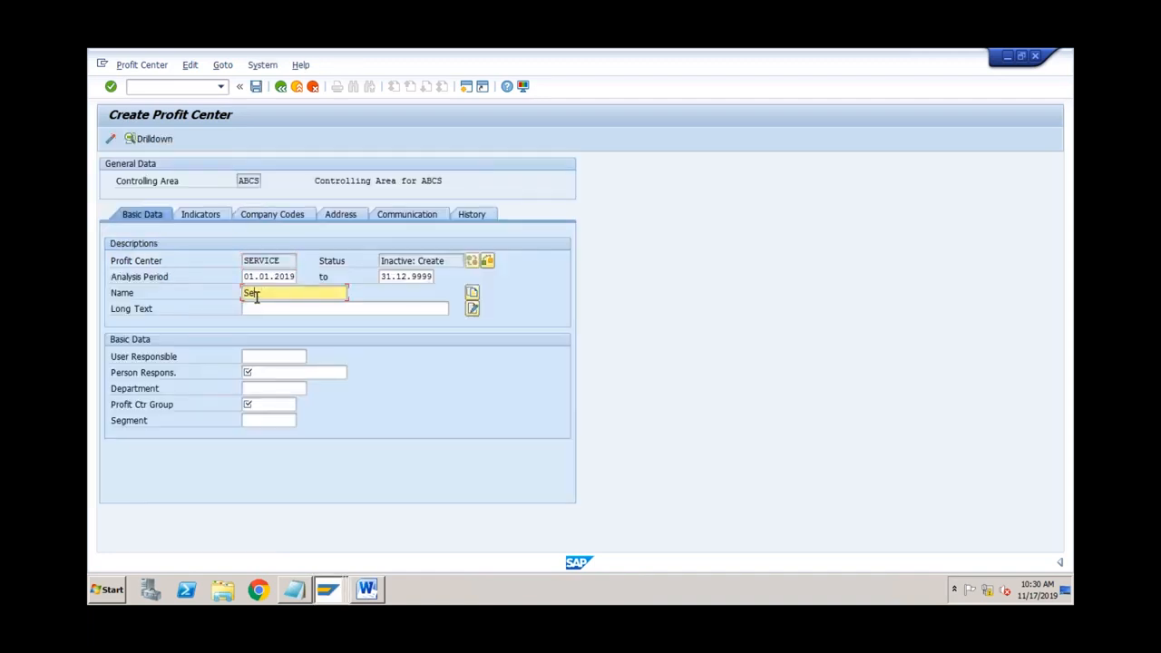
text(e)
click(269, 371)
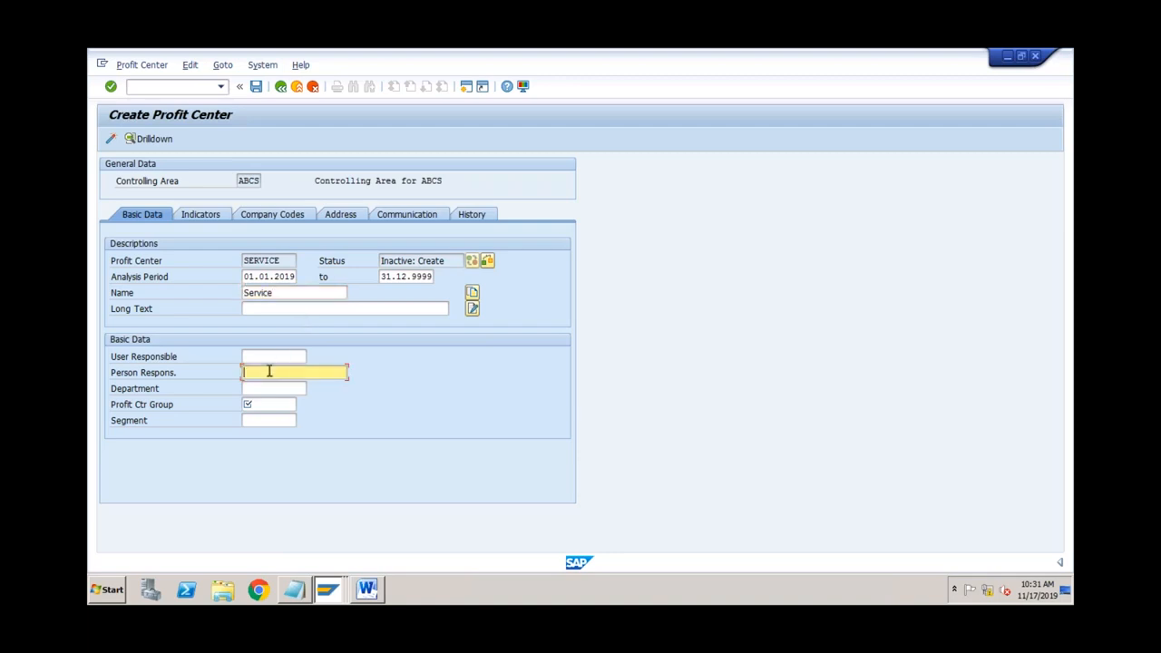
key(Down)
key(Return)
Step: Assign profit center group SERVICE, then activate and save the profit center
click(281, 403)
click(302, 405)
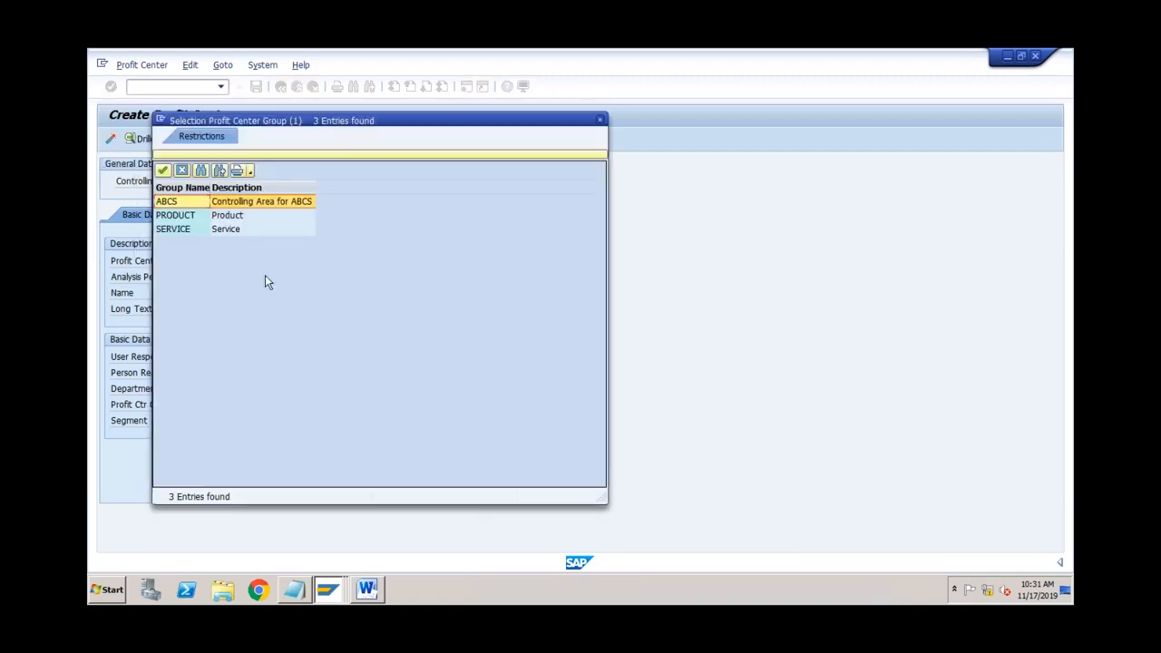
double_click(187, 234)
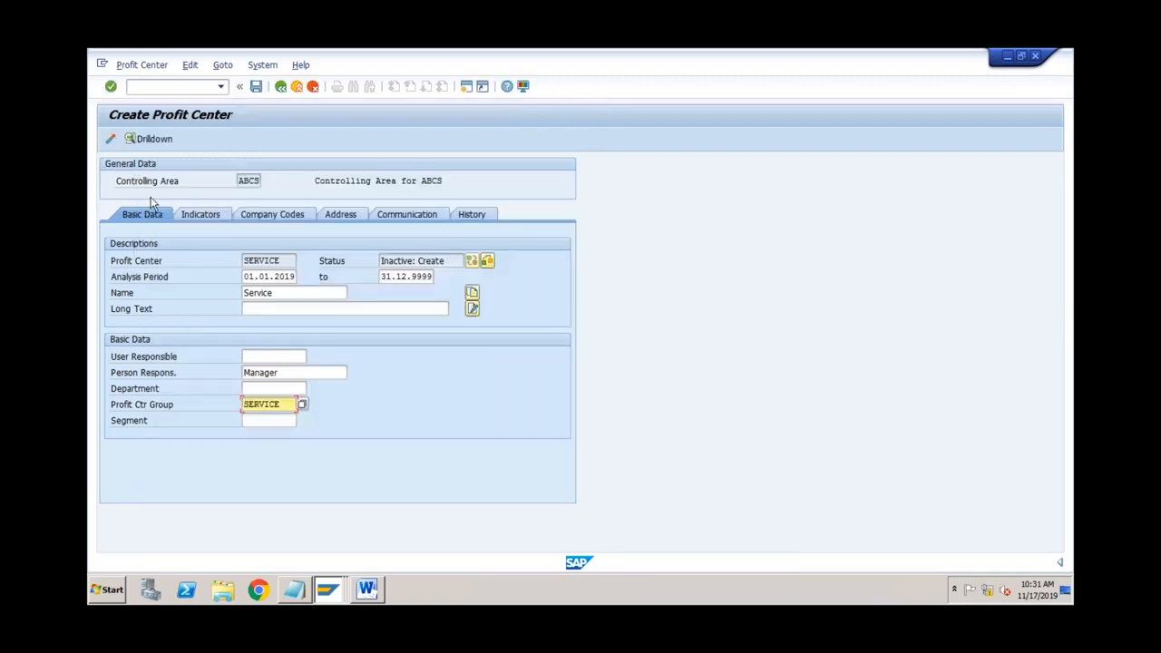
click(111, 139)
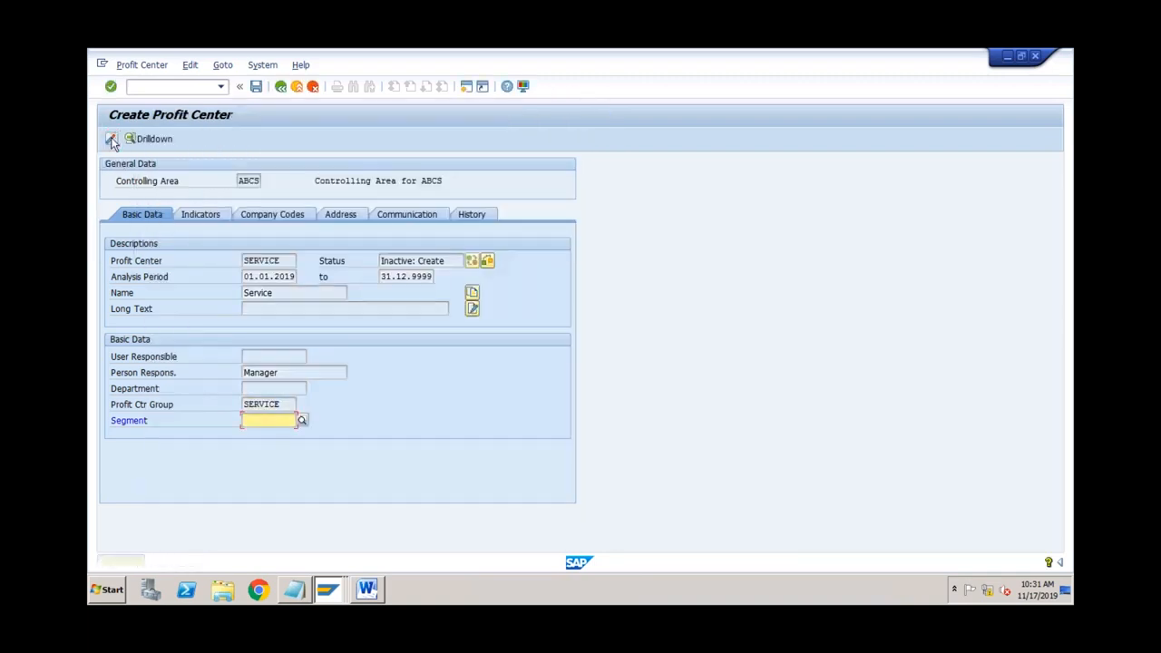
click(111, 140)
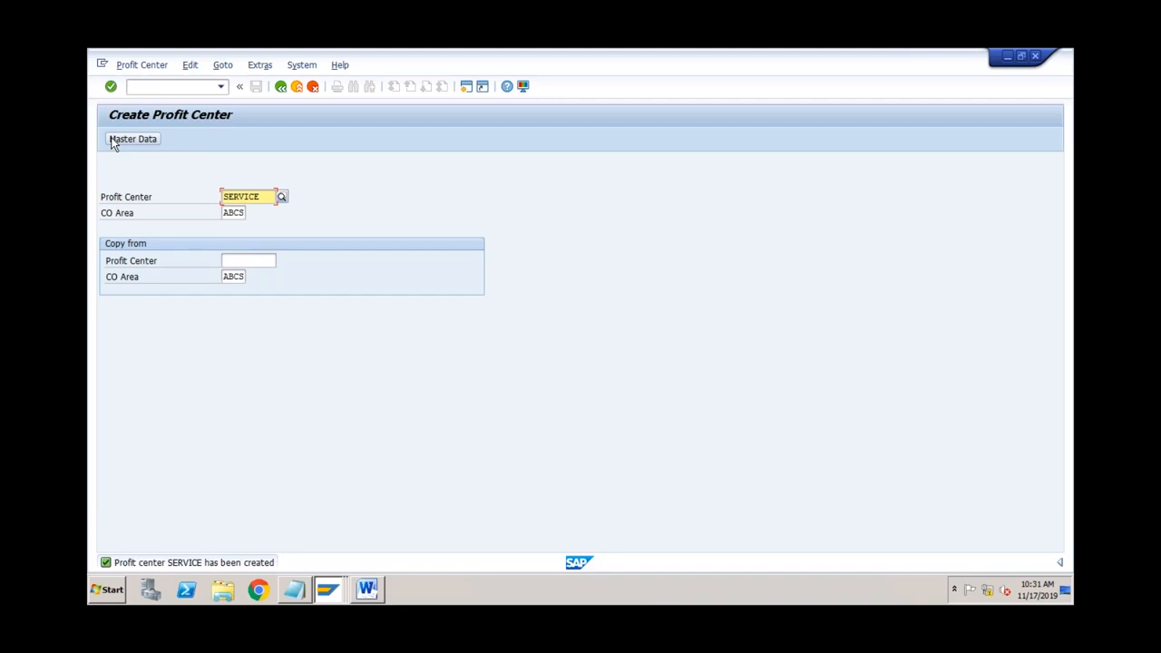
Step: Open profit center SERVICE in KE53 Display
click(296, 86)
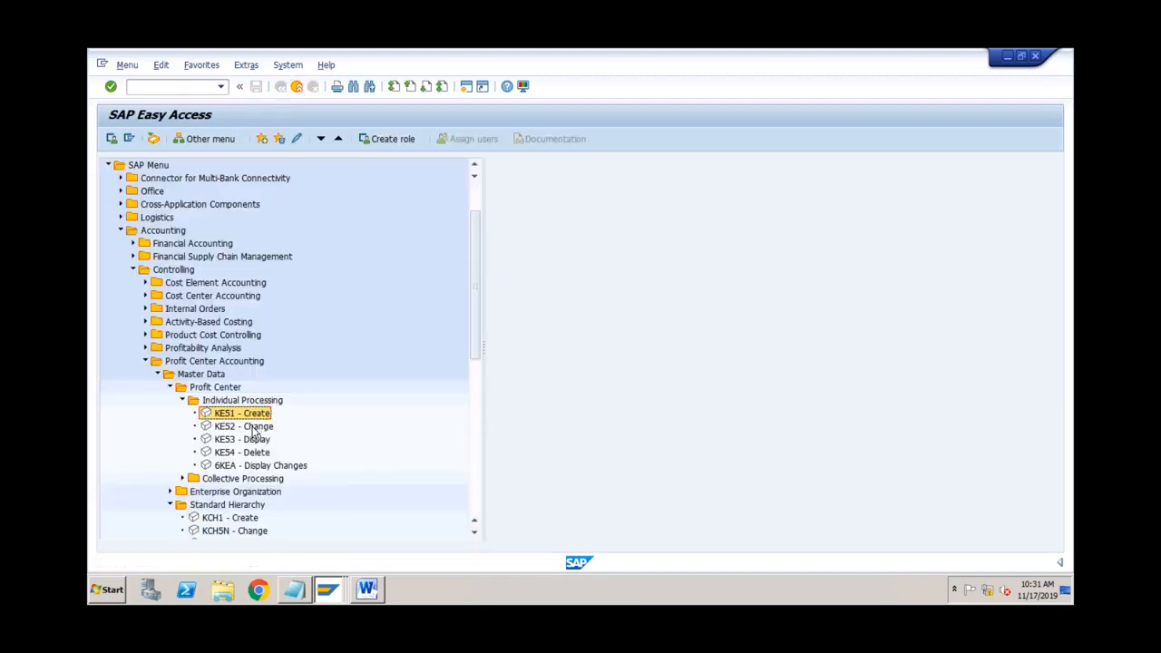
click(252, 428)
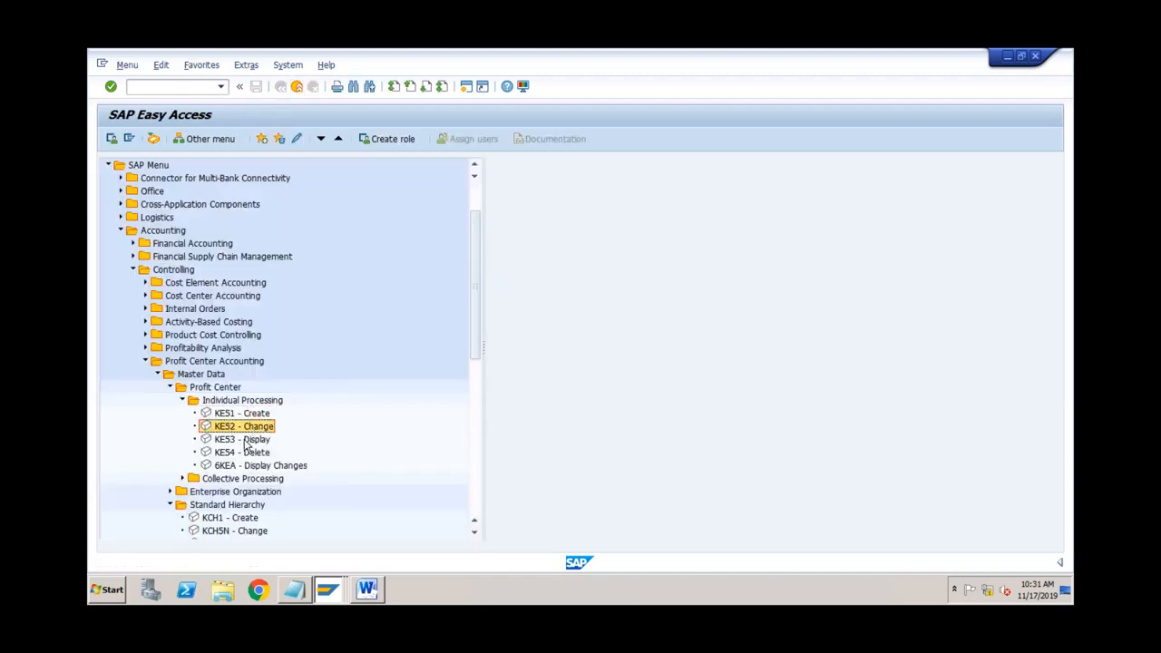
click(247, 441)
double_click(234, 441)
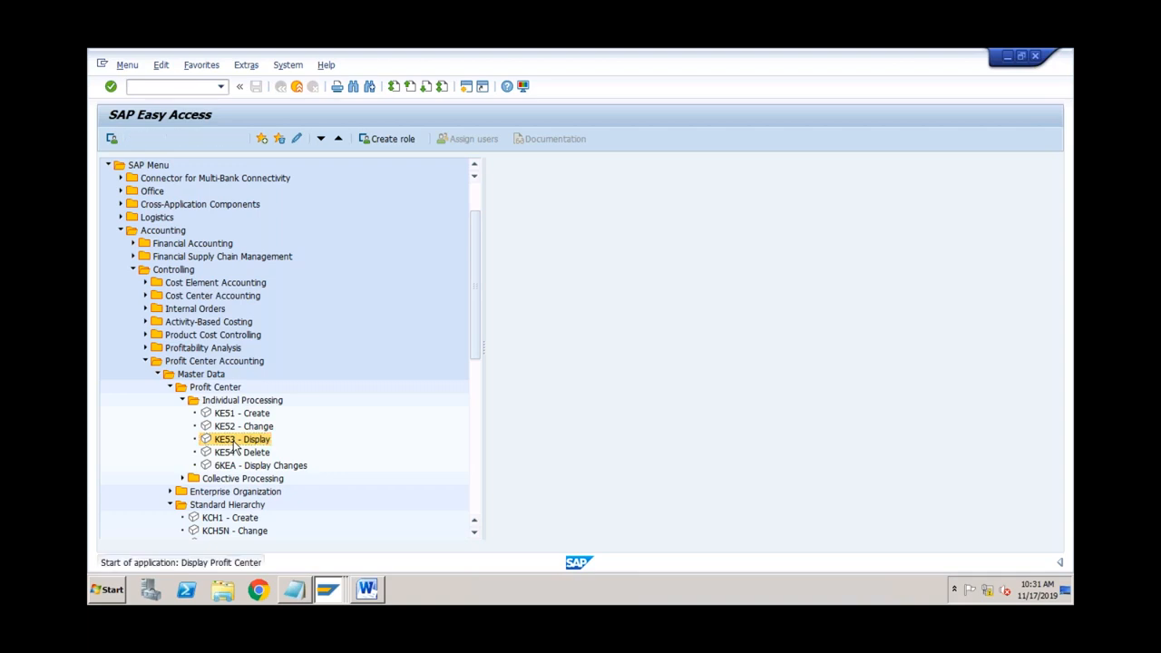
key(Return)
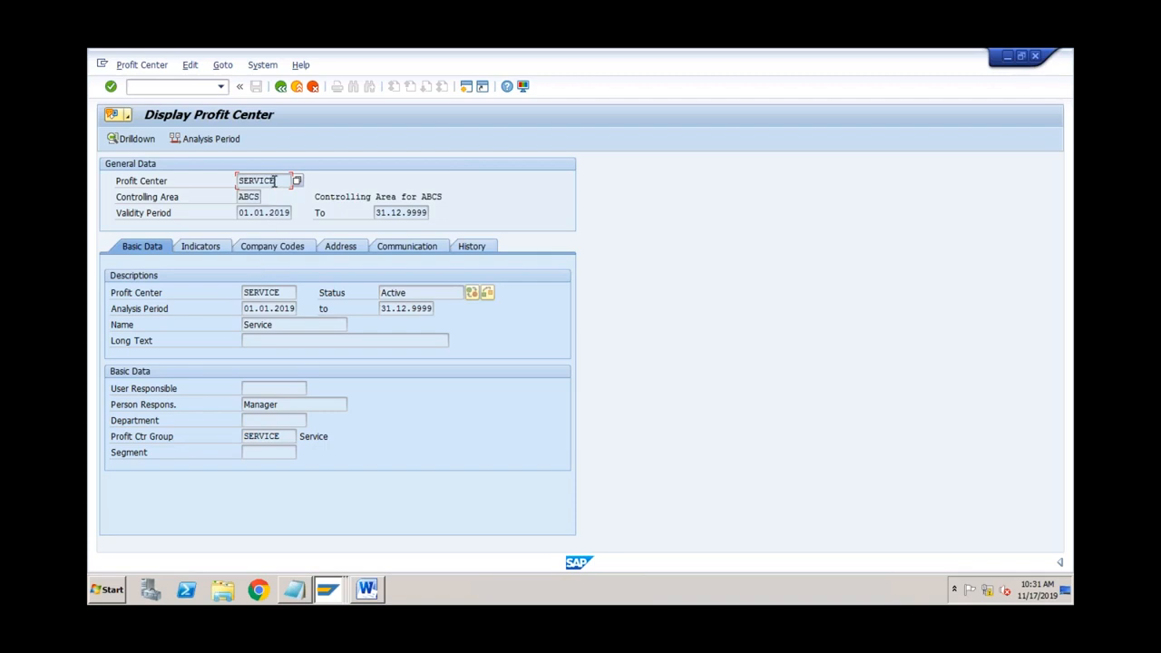
Step: Review SERVICE's CO area ABCS, validity 01.01.2019–31.12.9999, name Service, and its Indicators
click(250, 196)
click(249, 212)
click(396, 212)
click(270, 214)
click(284, 292)
click(270, 308)
click(272, 325)
click(202, 246)
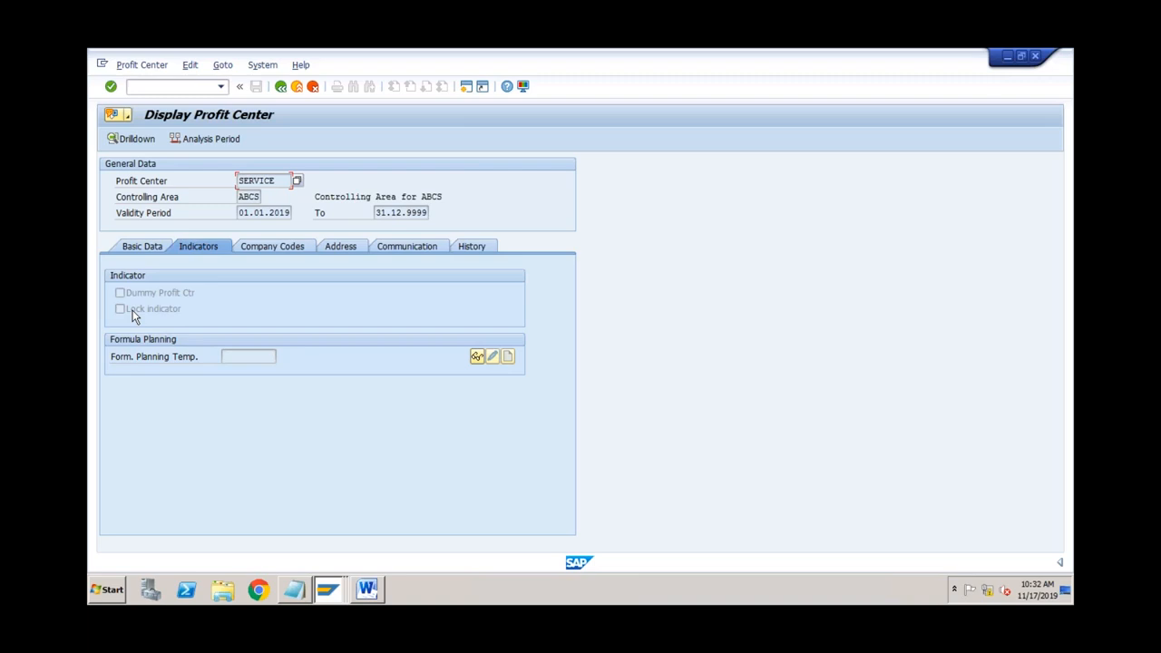
Step: Step through SERVICE's Company Codes, Address, Communication and History tabs, ending on entry date 17.11.2019
click(267, 246)
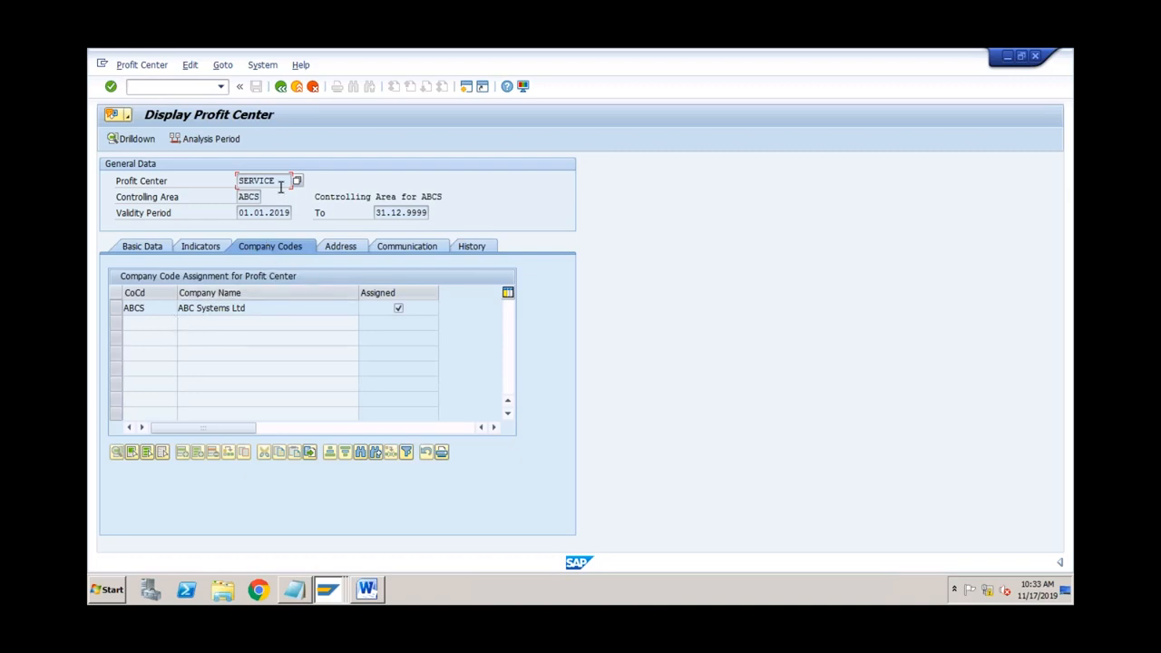
click(253, 199)
click(282, 180)
click(349, 247)
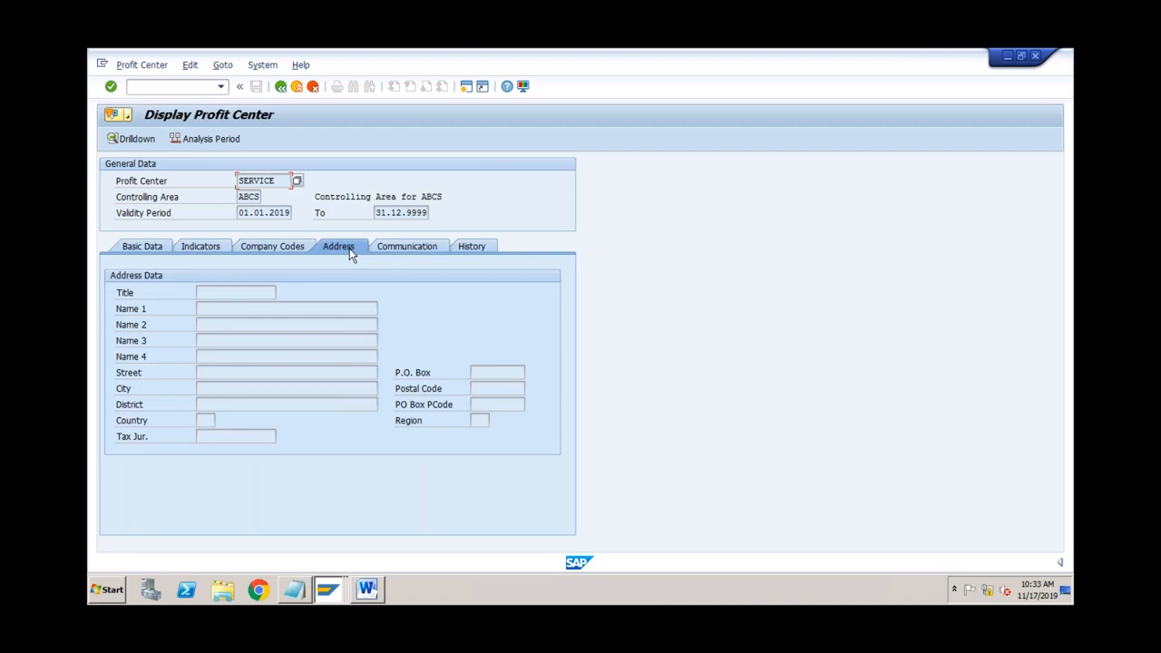
click(263, 293)
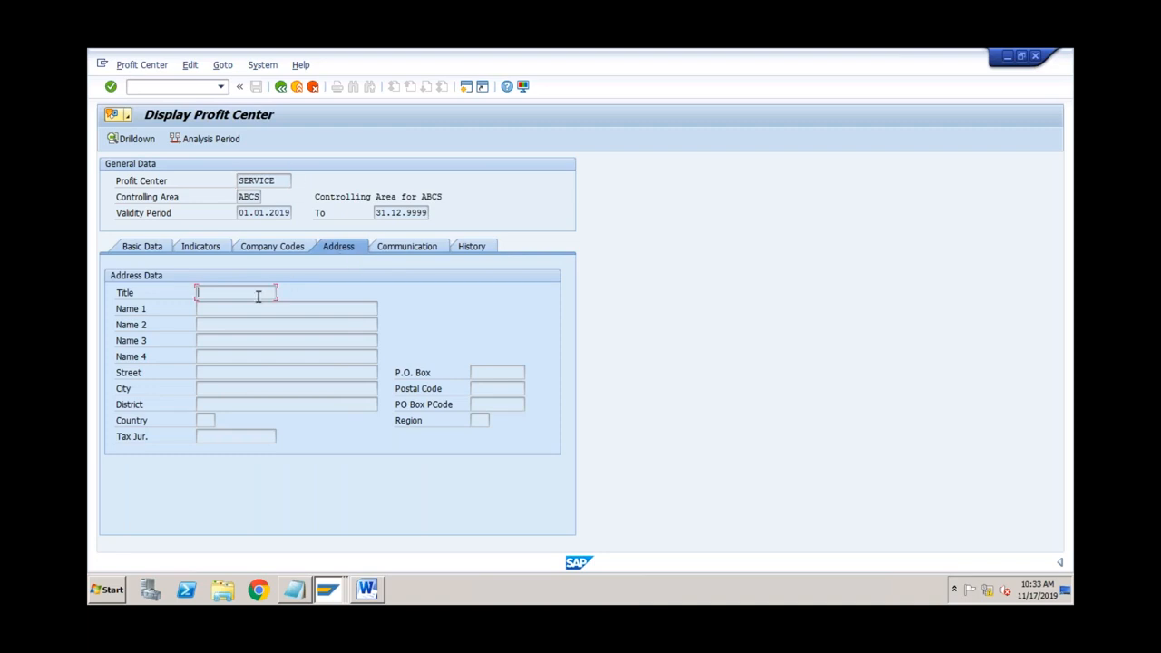
click(283, 180)
click(402, 245)
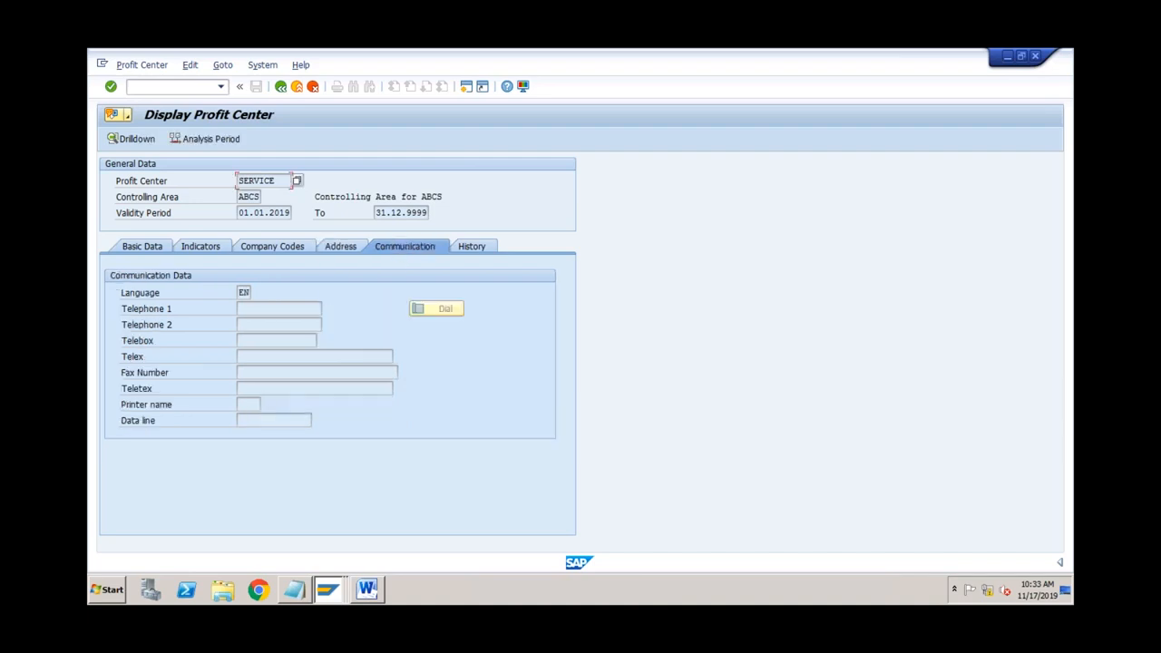
click(246, 308)
click(475, 251)
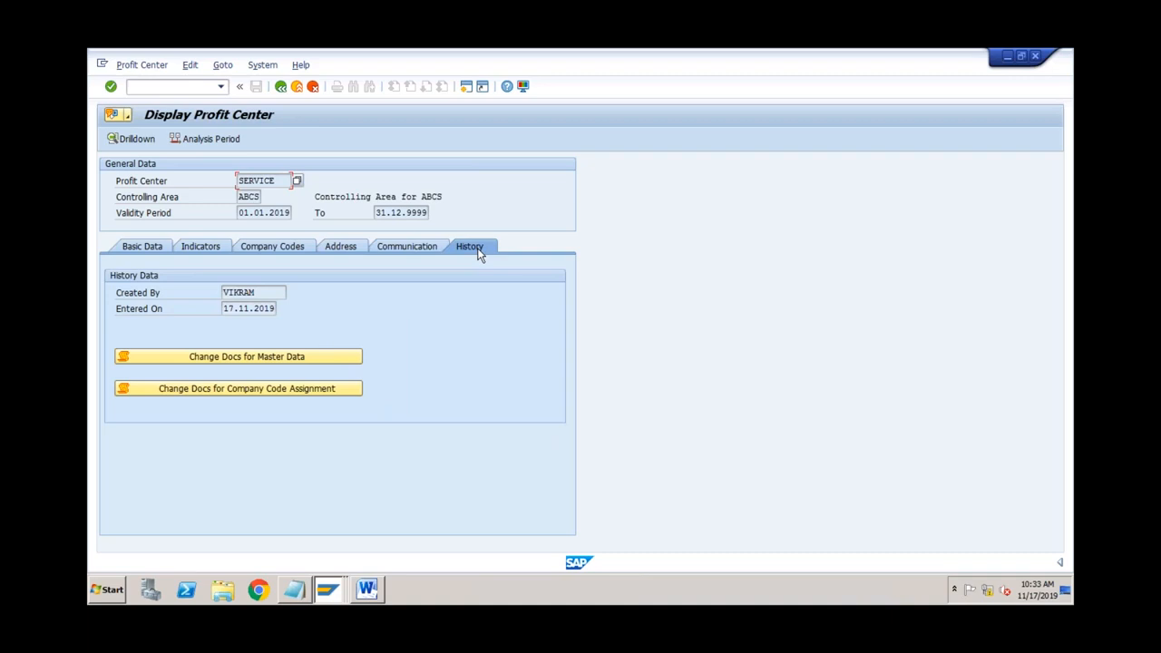
Step: Return to SERVICE's Address data and inspect the empty Tax Jur. field
click(353, 252)
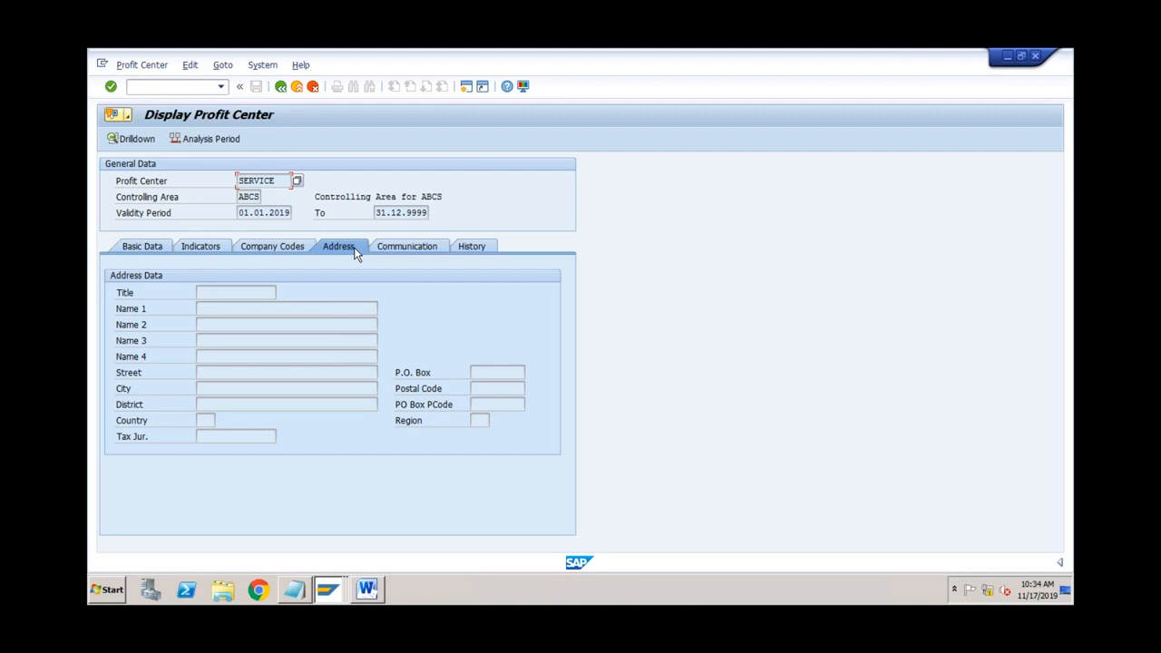
click(227, 436)
click(281, 182)
click(210, 433)
Step: Reopen SERVICE in KE52 Change and list the tax jurisdictions for its address's Tax Jur. field
click(281, 86)
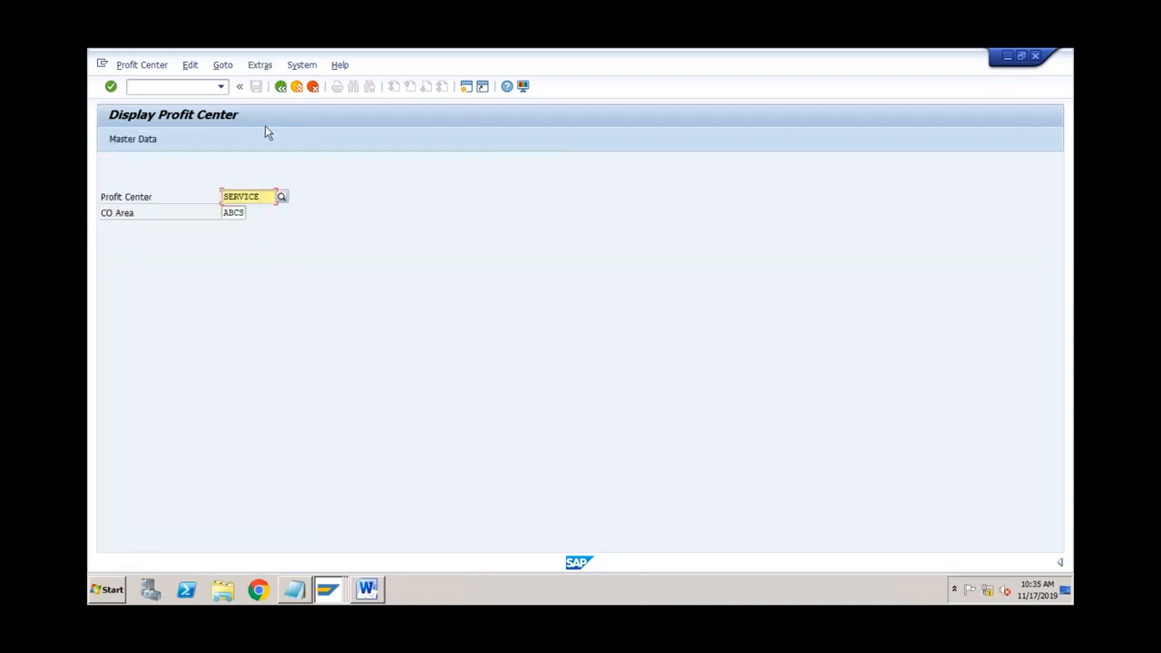
click(279, 87)
double_click(231, 426)
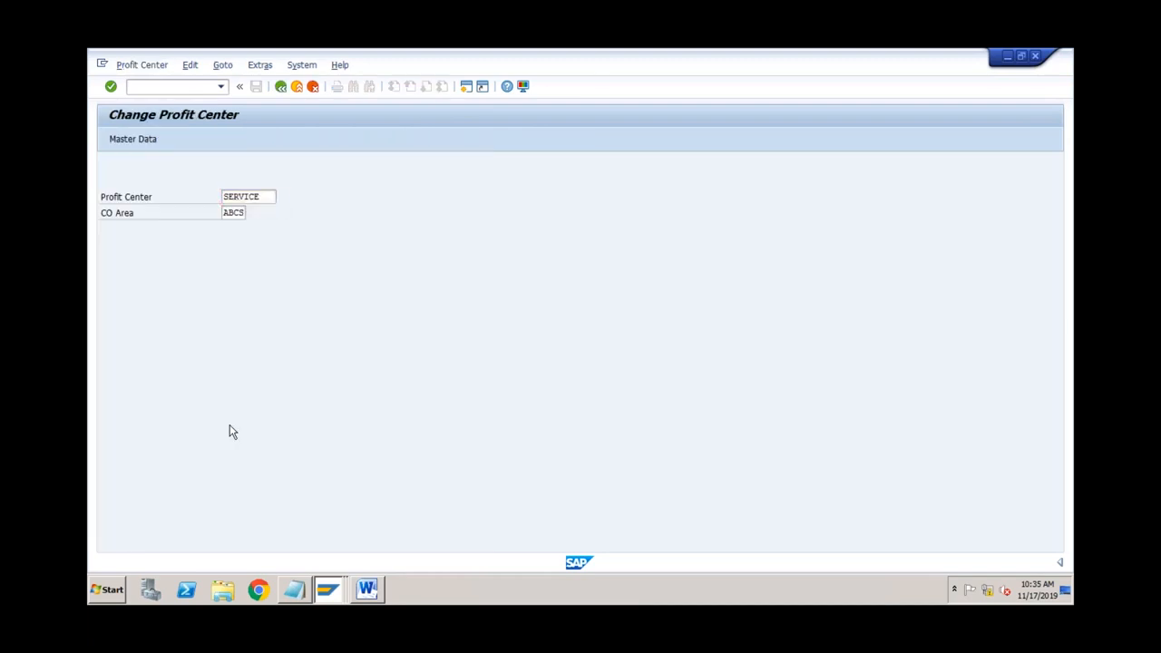
key(Return)
click(340, 247)
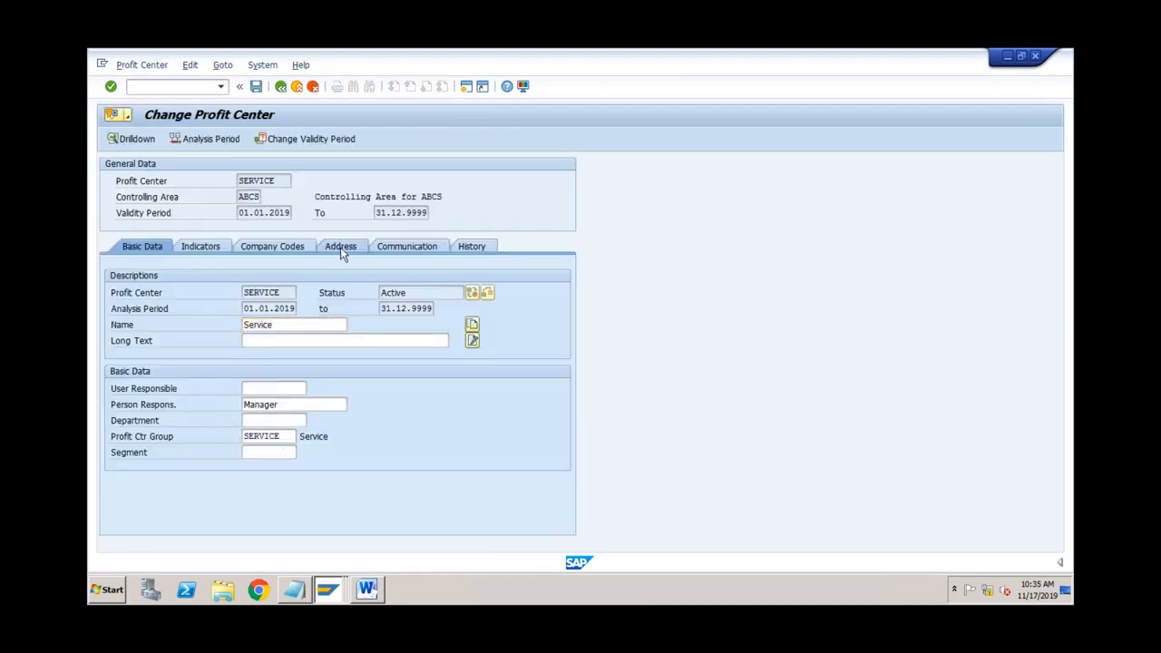
click(269, 435)
click(282, 436)
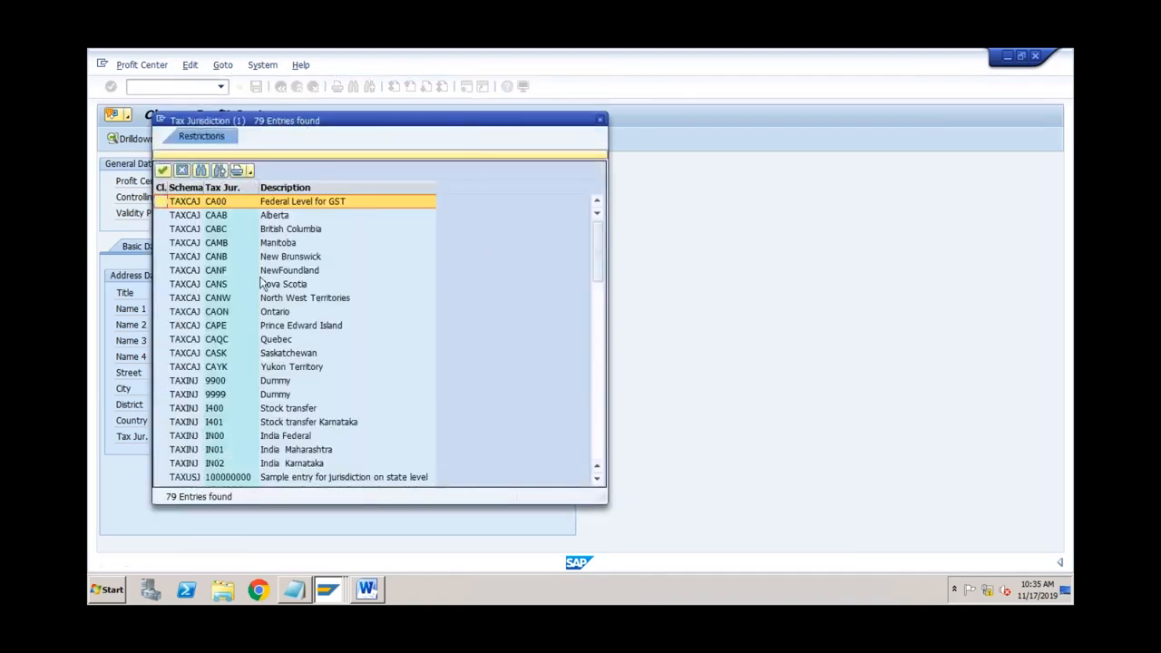
Step: Highlight the CAAB Alberta jurisdiction, then close the list without choosing it, leaving Tax Jur. empty
click(236, 218)
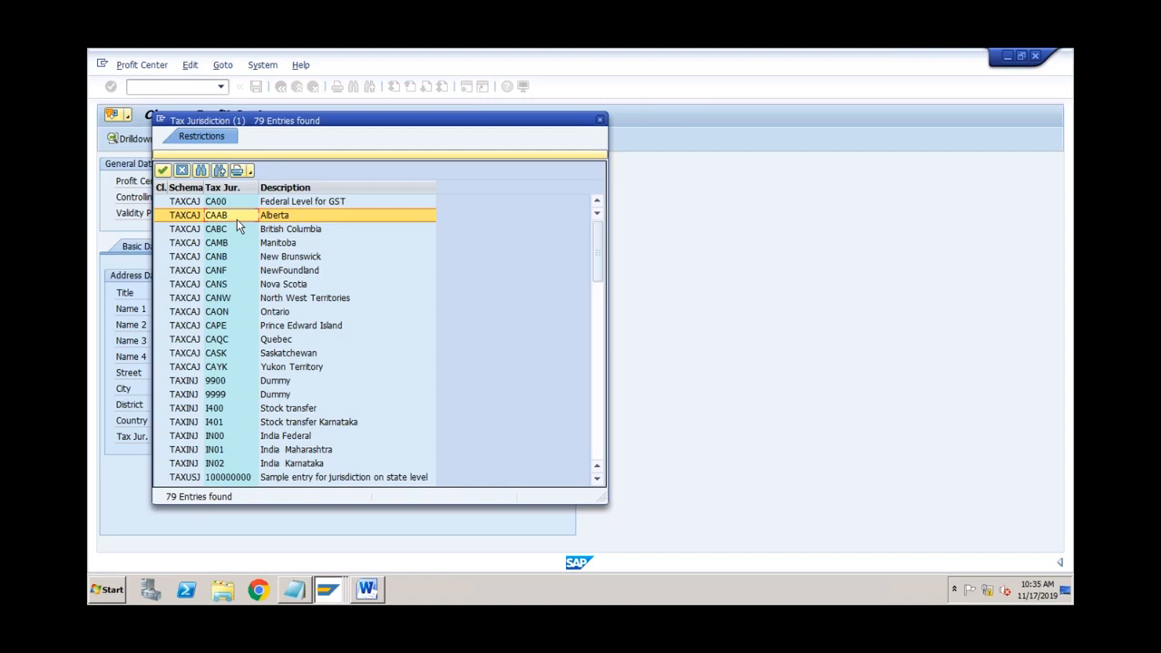
click(600, 122)
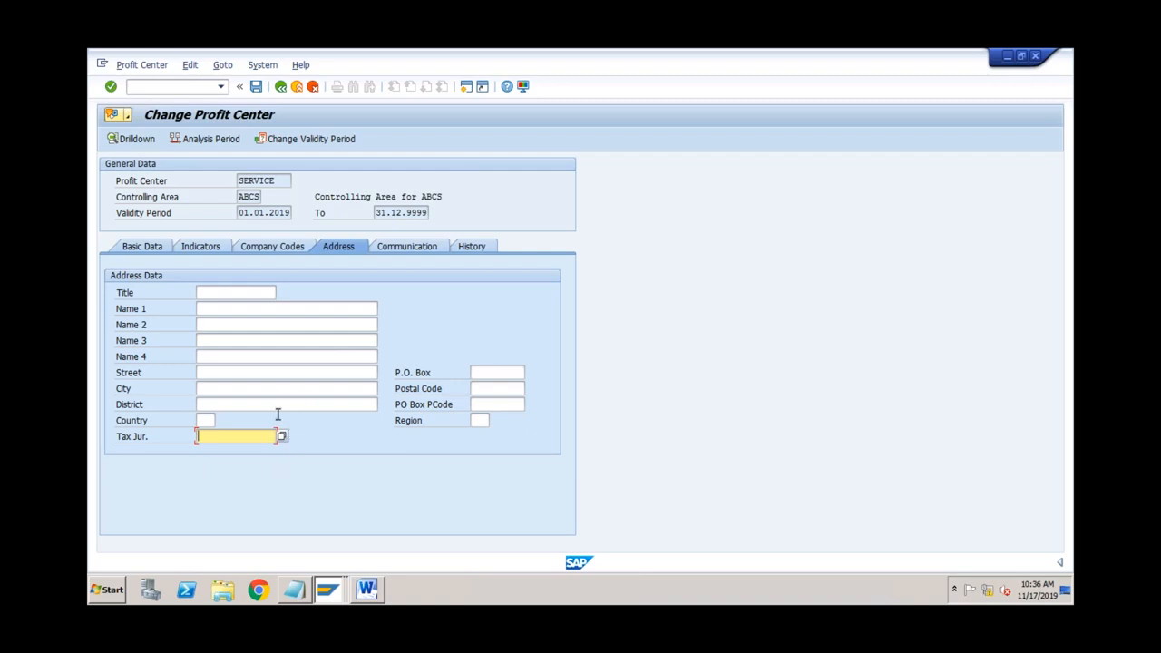
Step: Select profit center SERVICE and bring up its Tax Jur. value list of 79 codes again
click(283, 181)
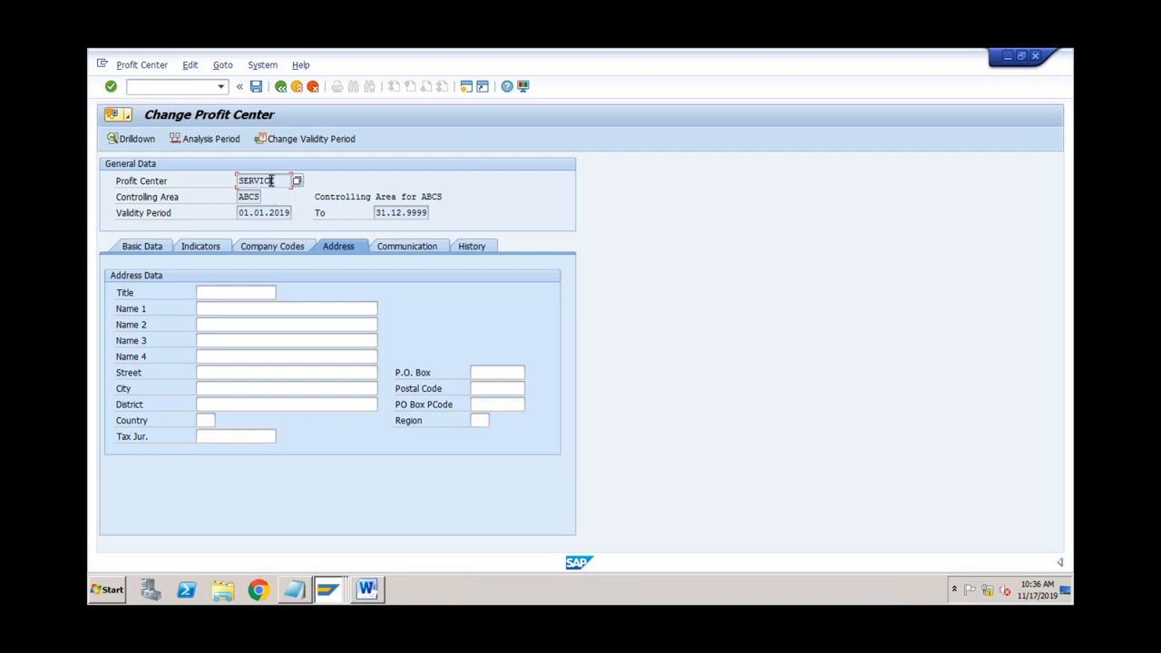
click(238, 436)
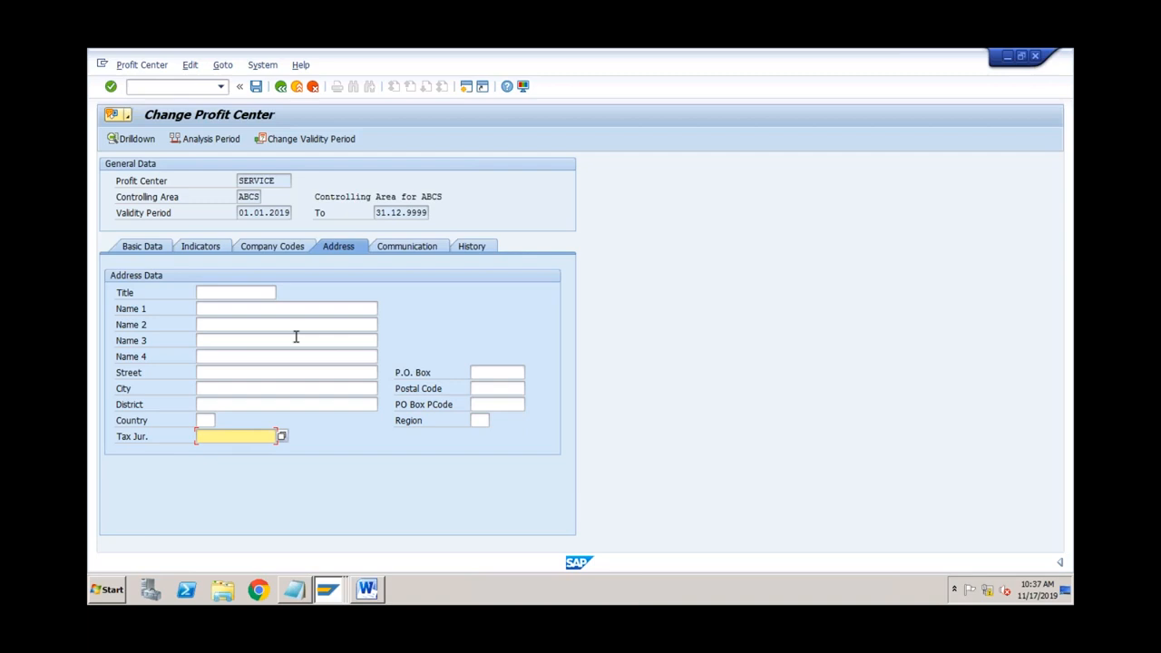
click(282, 437)
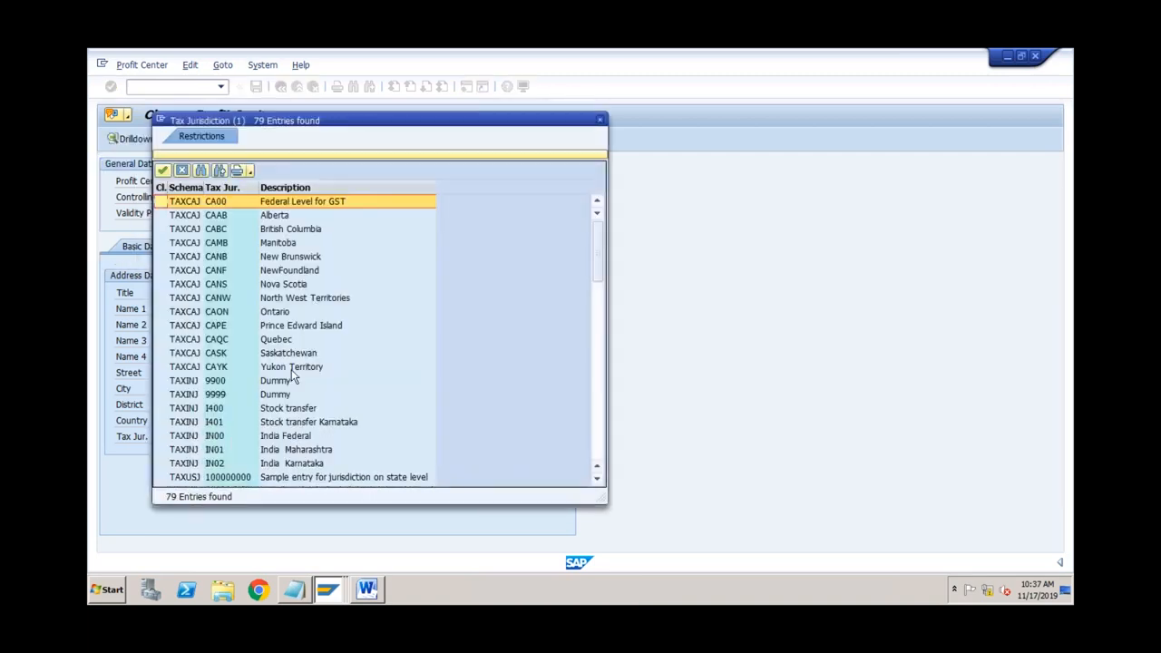
Step: Dismiss the 79-entry tax jurisdiction list again without selecting any code
click(601, 122)
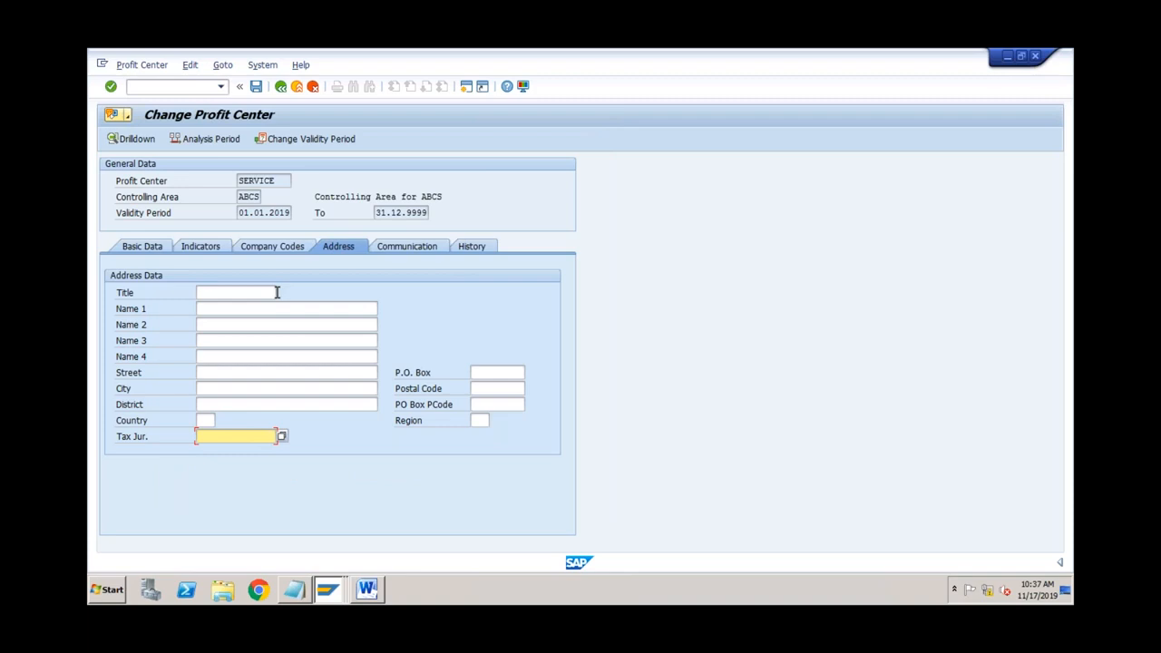
click(281, 182)
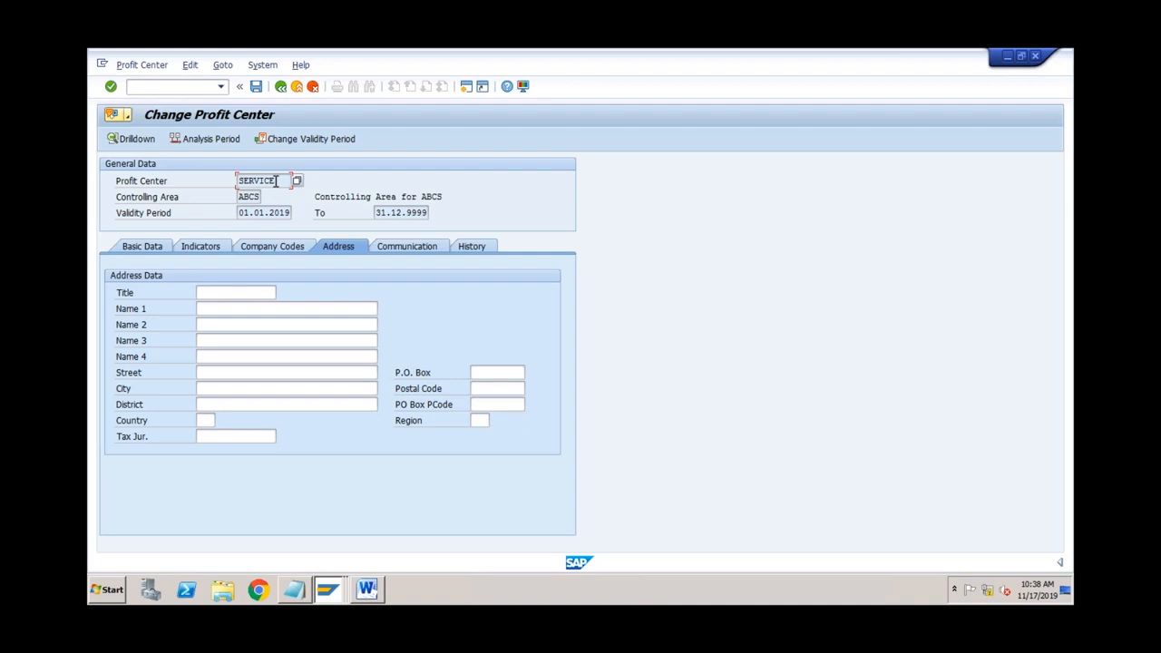
click(233, 438)
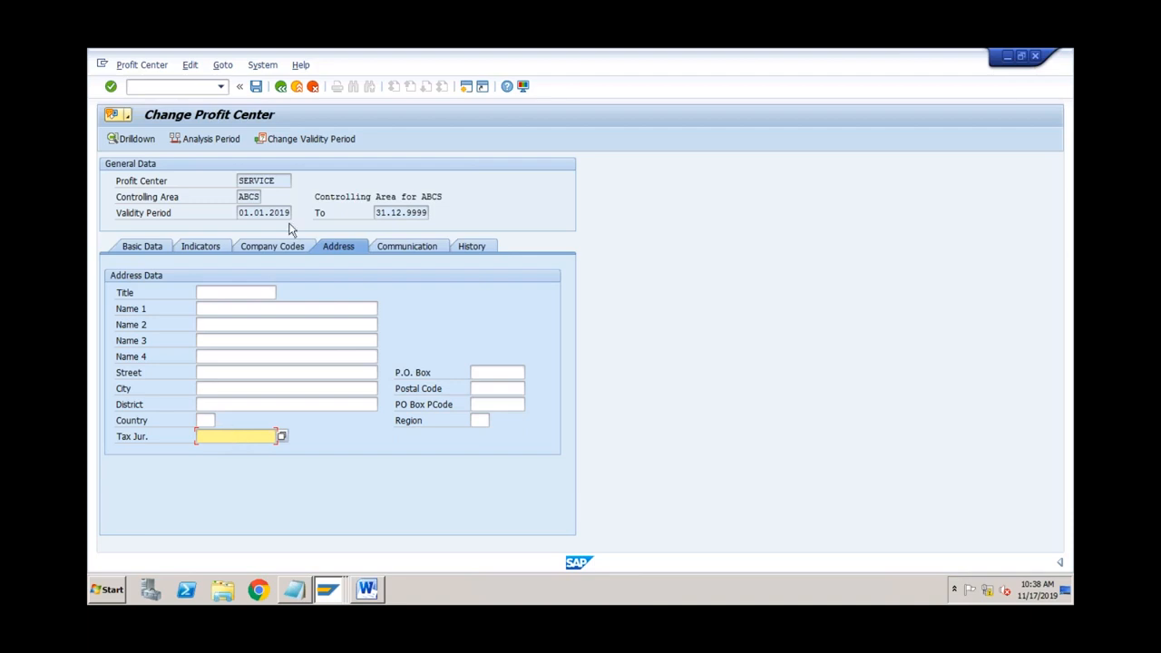
click(283, 180)
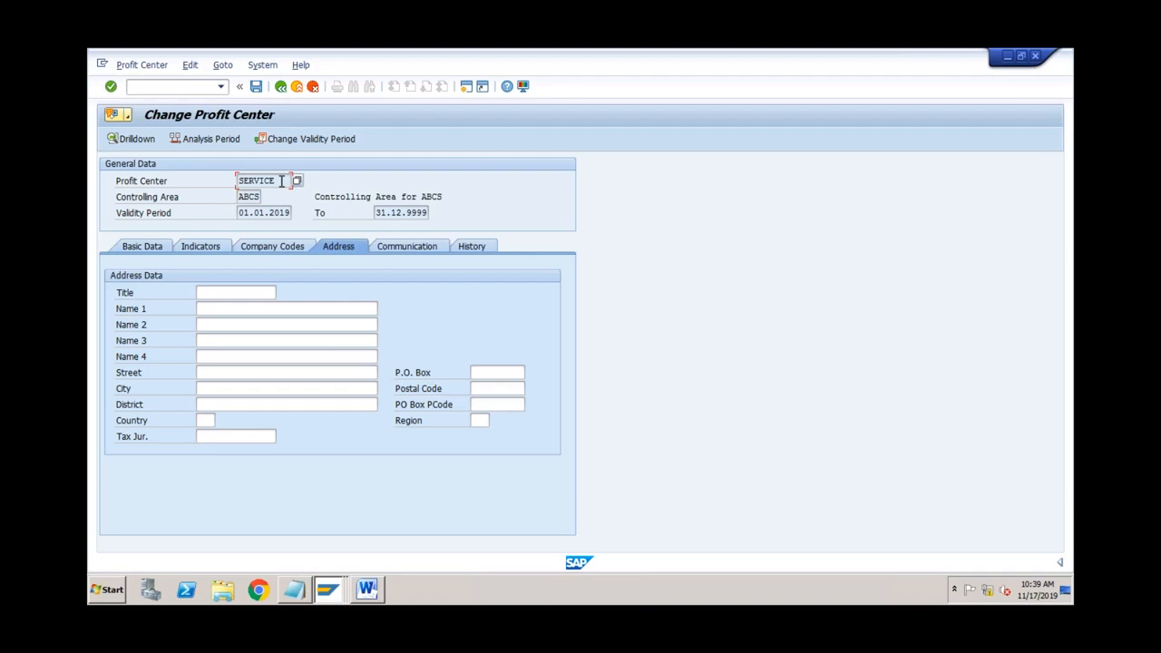
Step: Revisit SERVICE's empty Tax Jur. field, then show its communication data with language EN
click(230, 436)
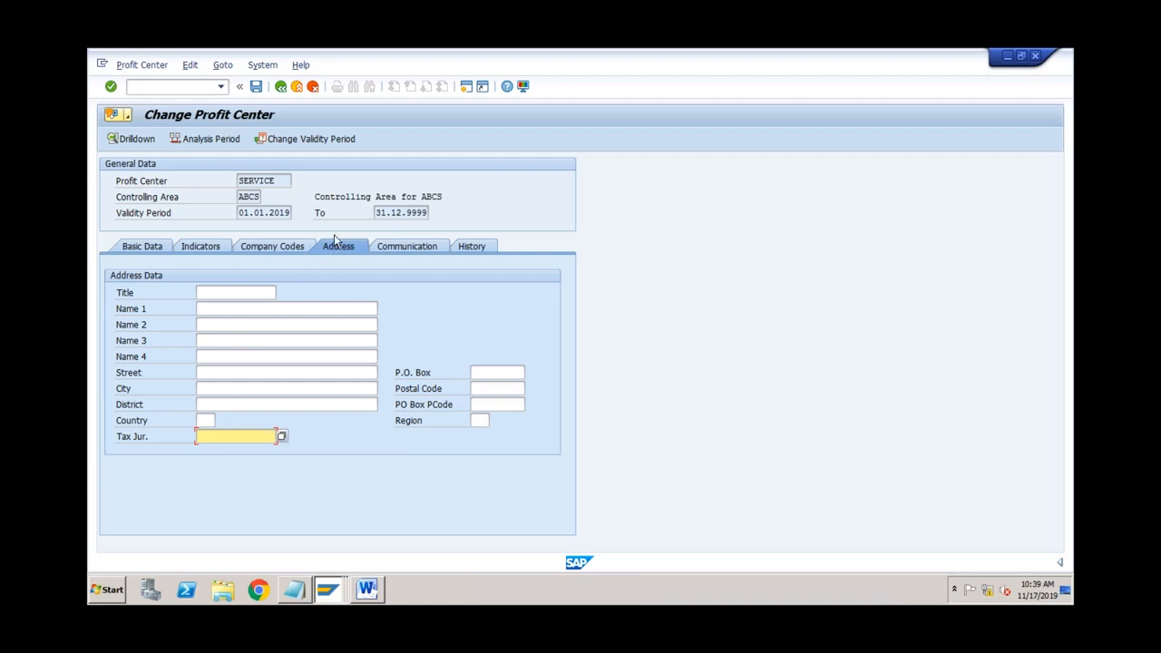
click(282, 186)
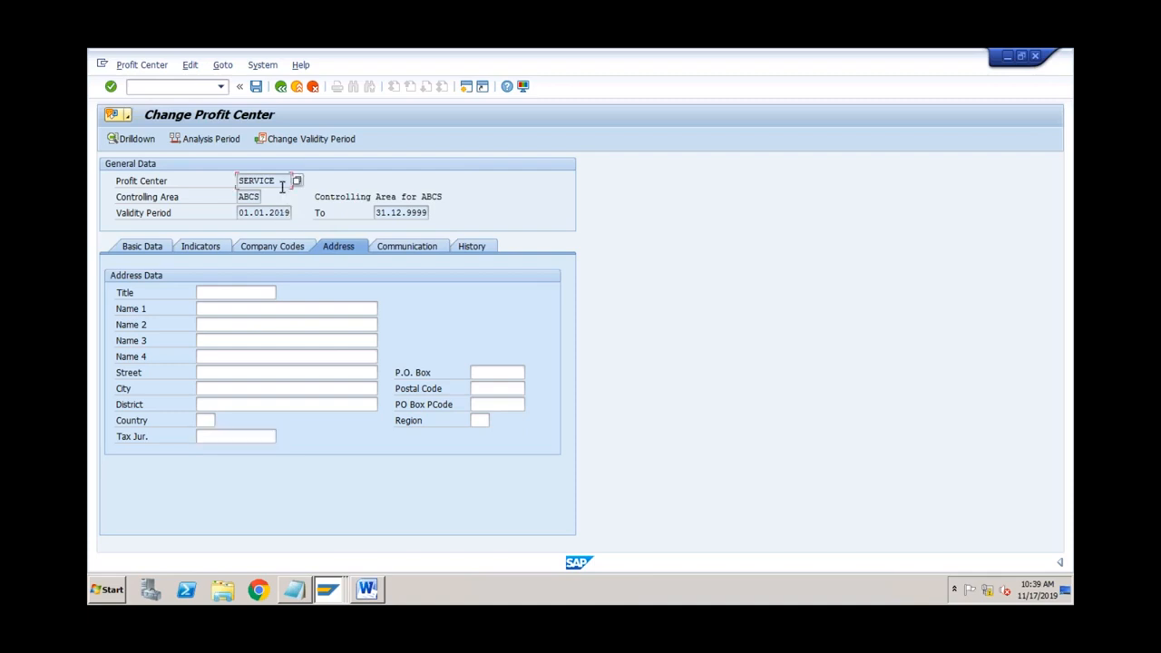
click(245, 436)
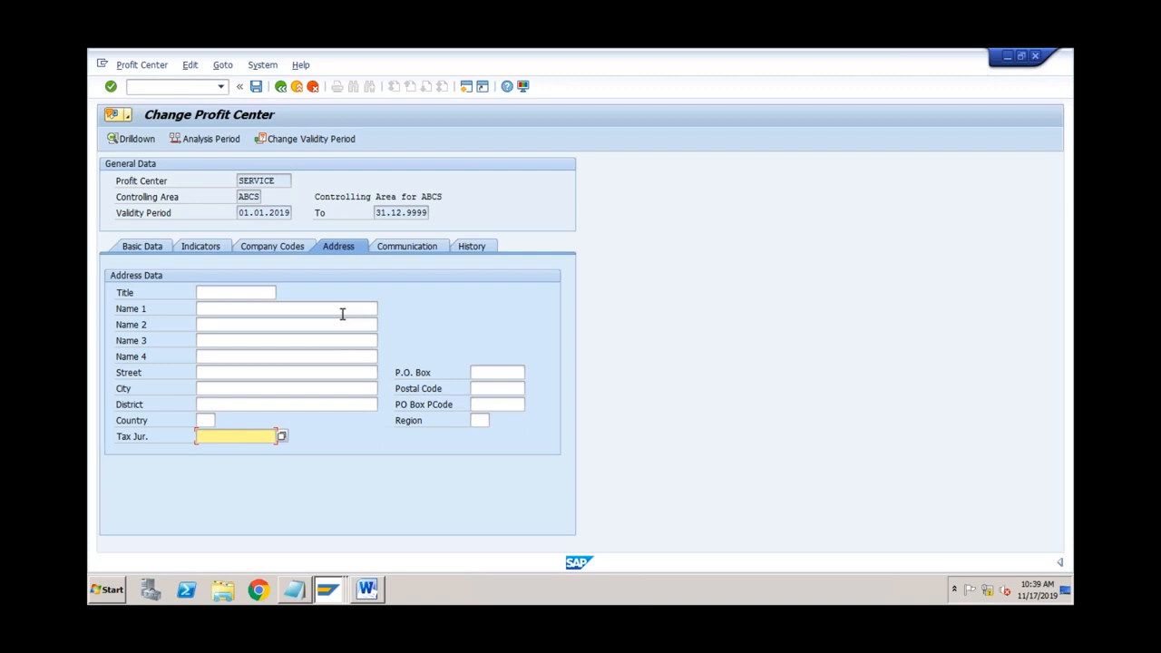
click(283, 182)
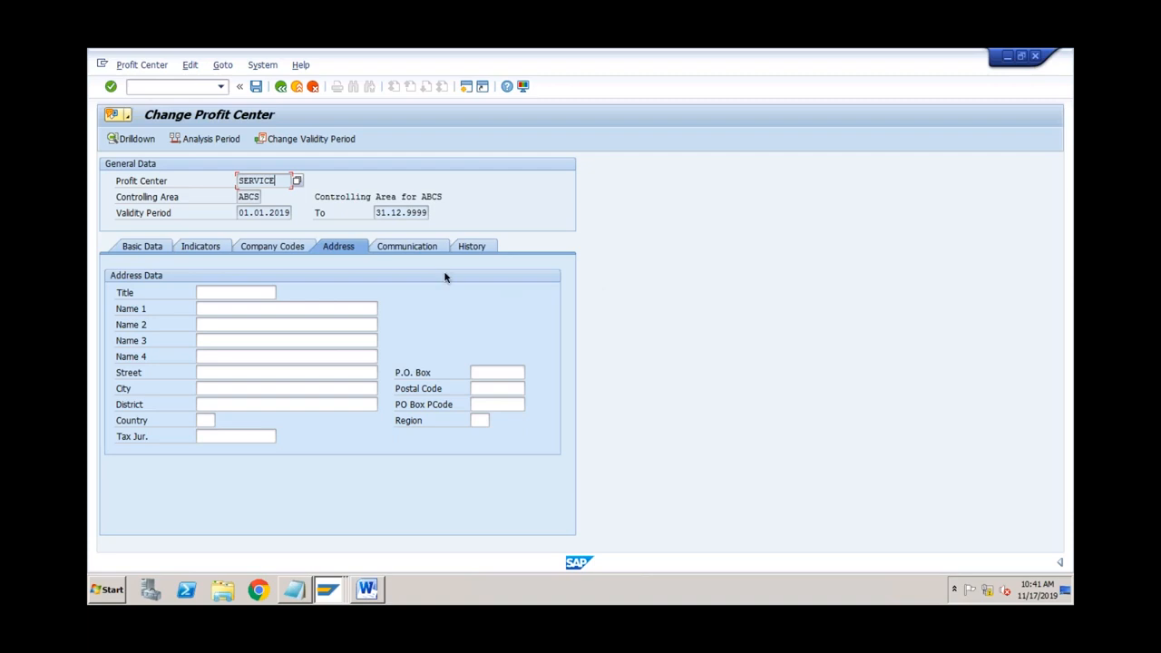
click(419, 250)
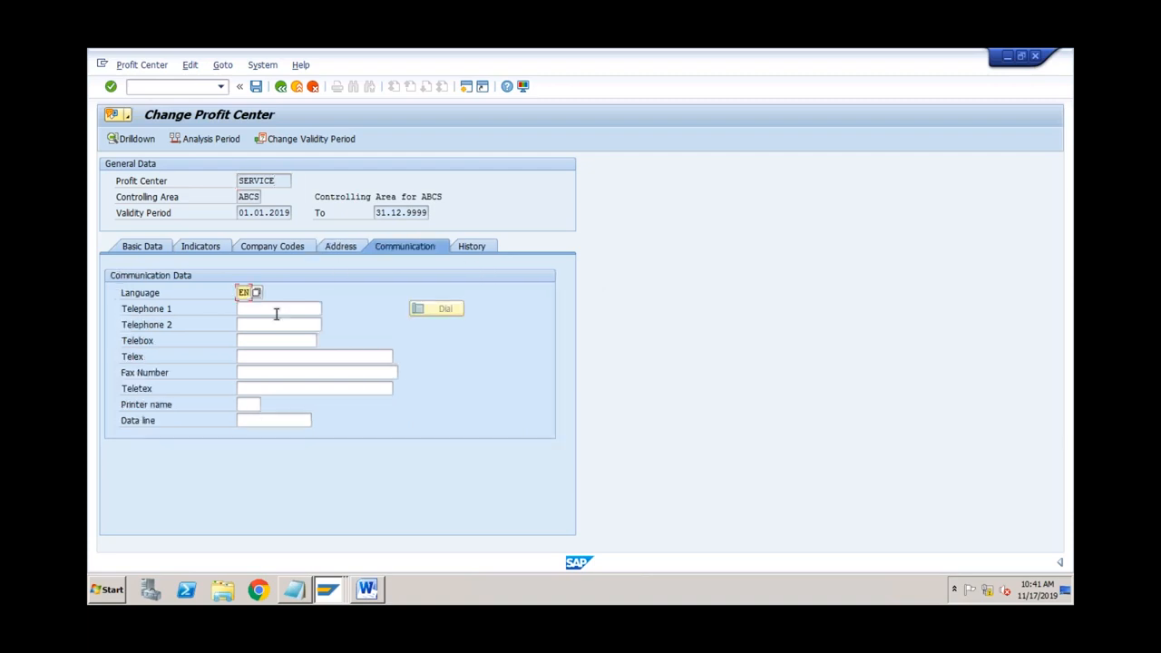
Step: Show SERVICE's history data and inspect its Created By and Entered On fields
click(480, 251)
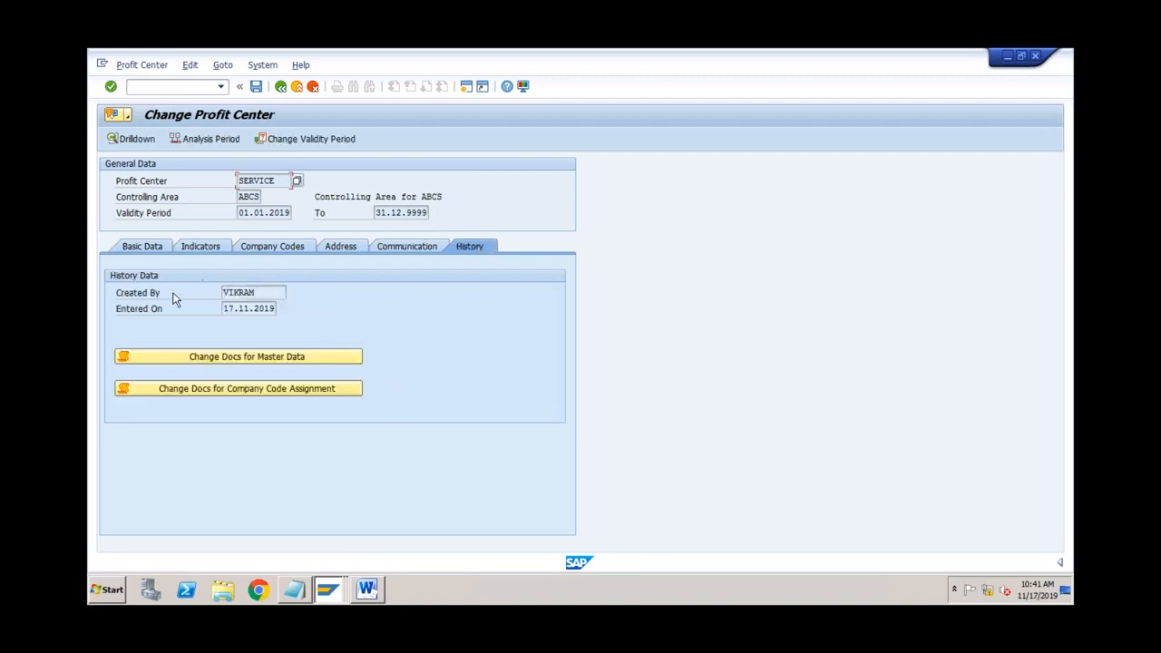
click(258, 293)
click(257, 309)
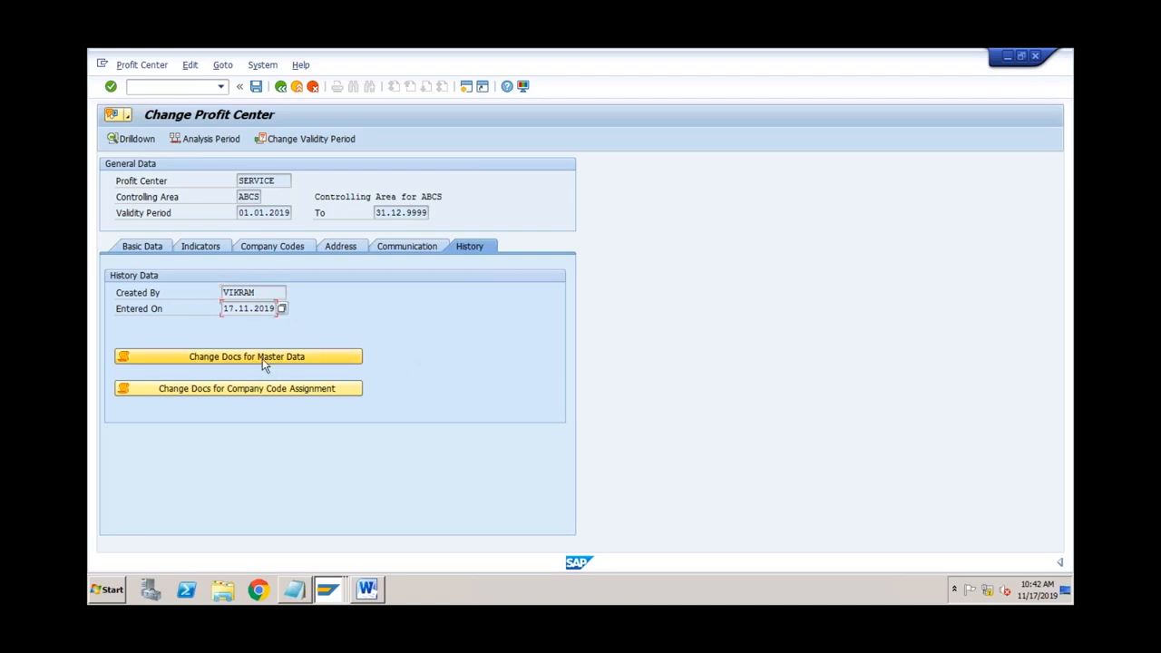
click(256, 294)
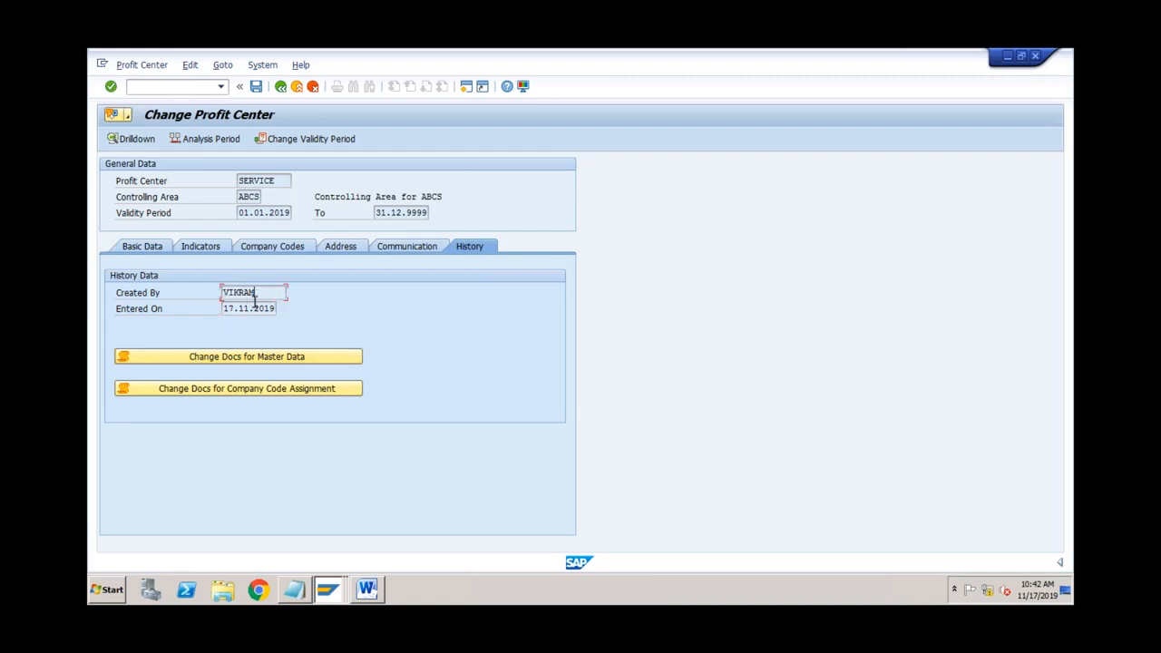
click(240, 309)
Step: Append 1 to make person responsible Manager1, save past the Segment warnings, and reopen SERVICE
click(157, 245)
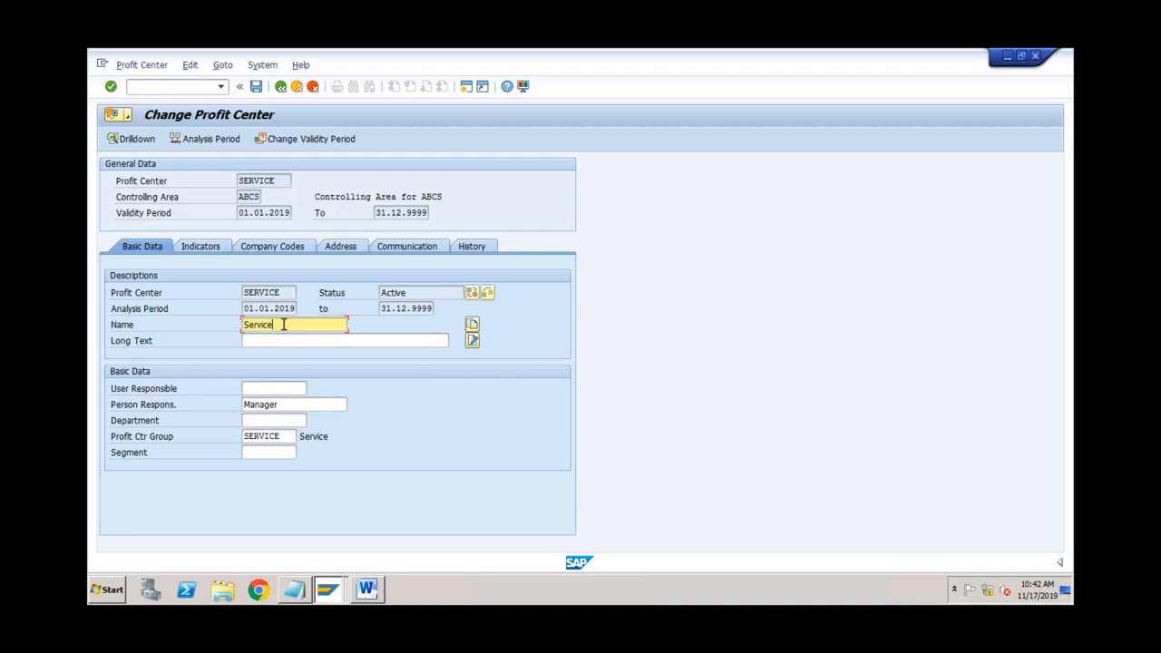
click(292, 404)
text(1)
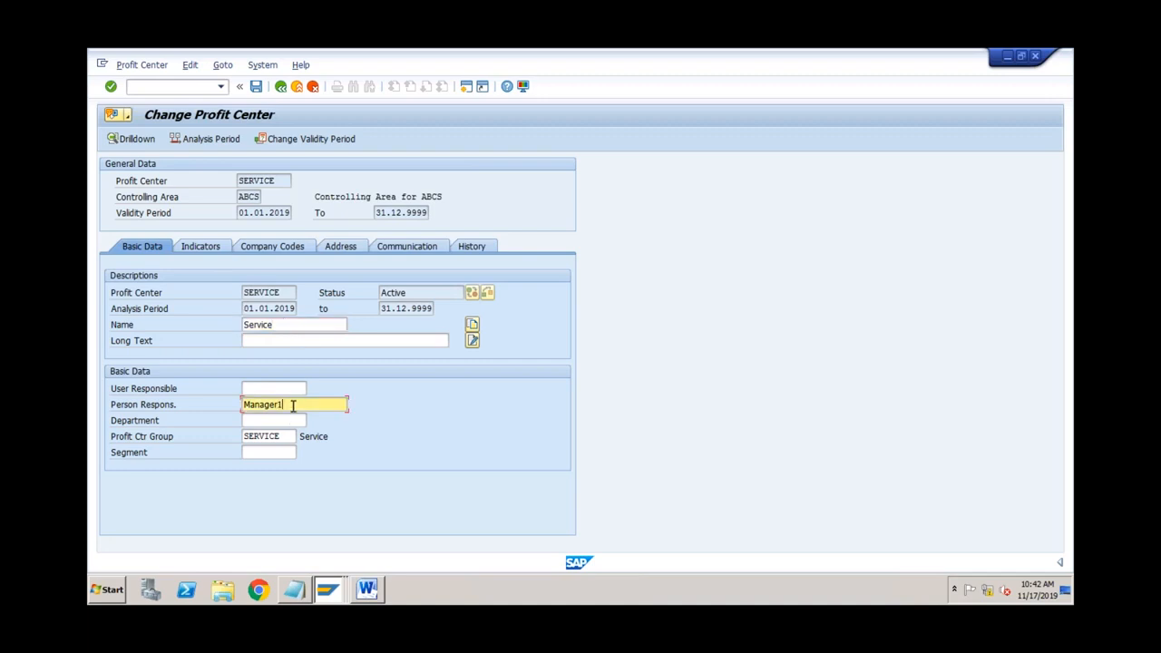
click(256, 86)
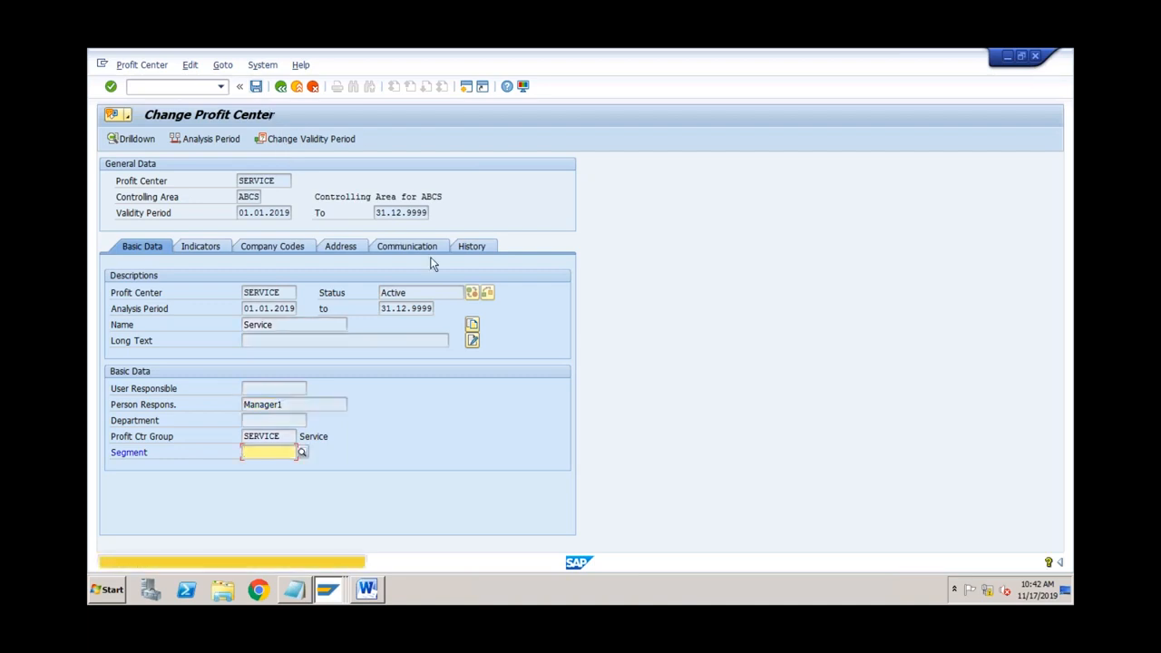
key(Return)
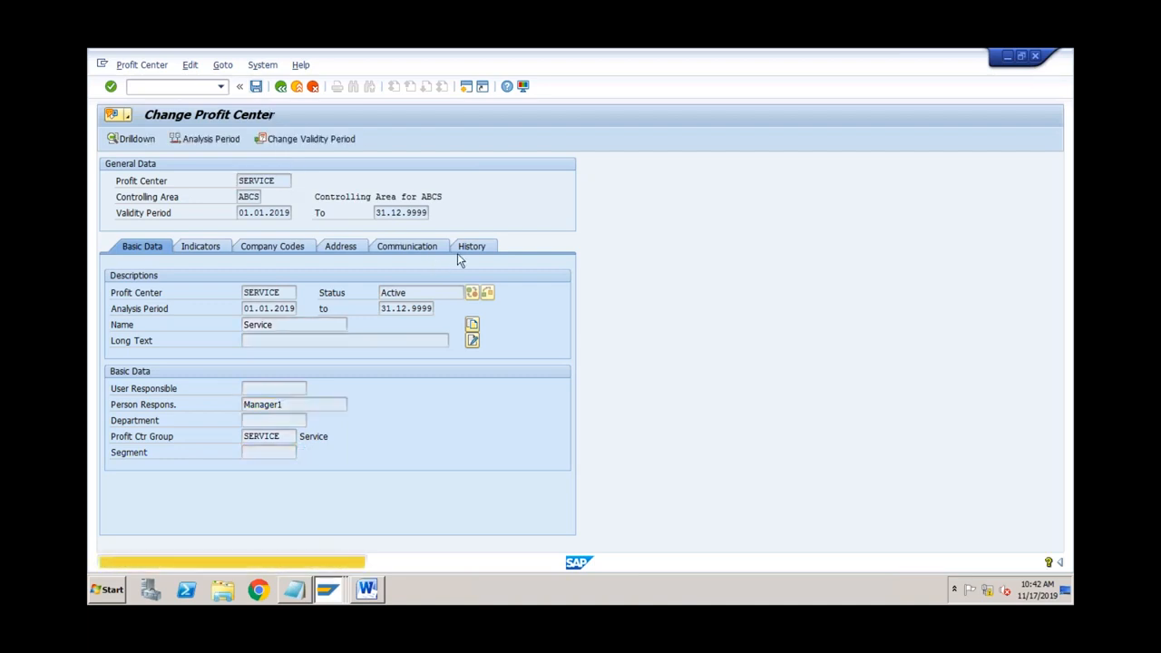
key(Return)
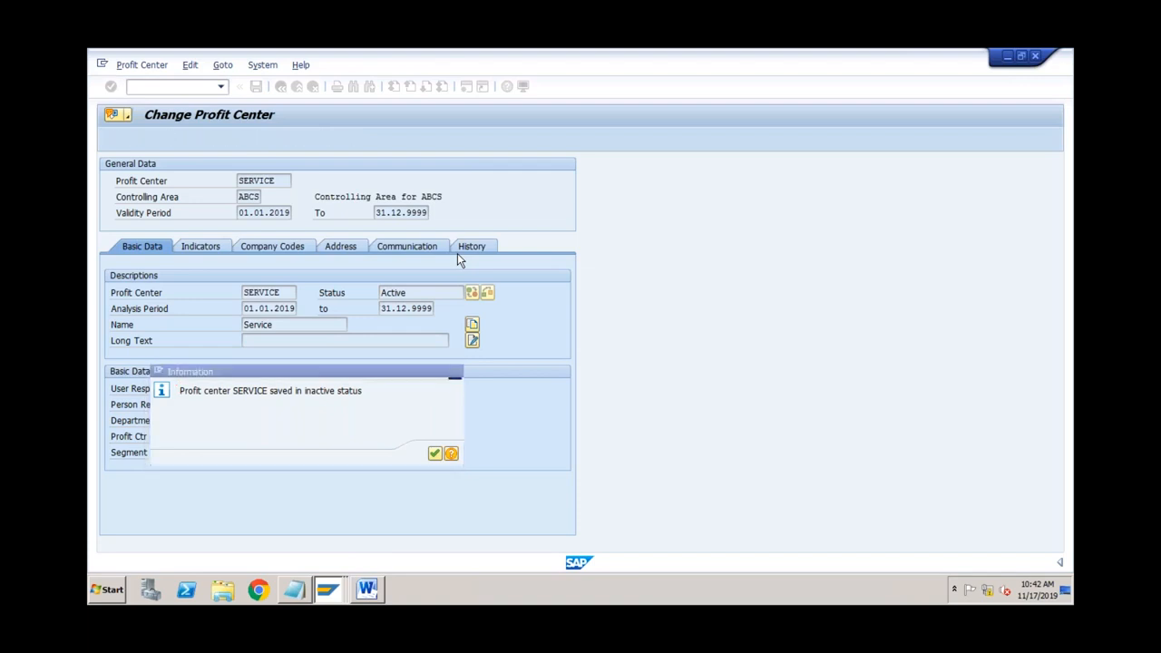
click(111, 140)
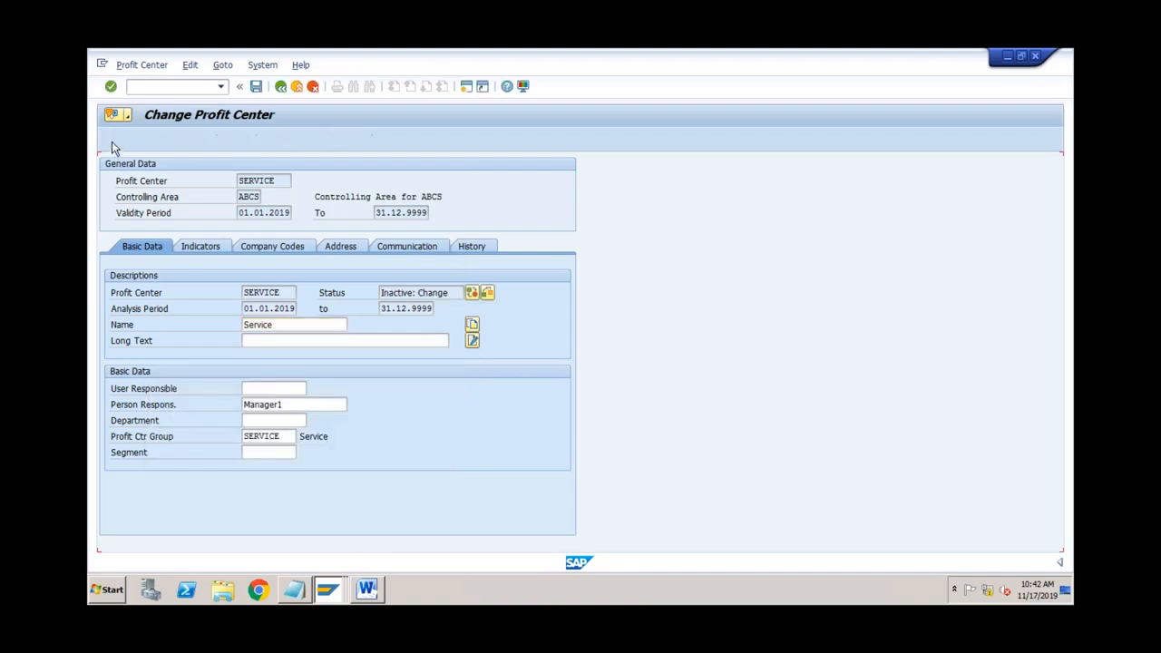
key(Return)
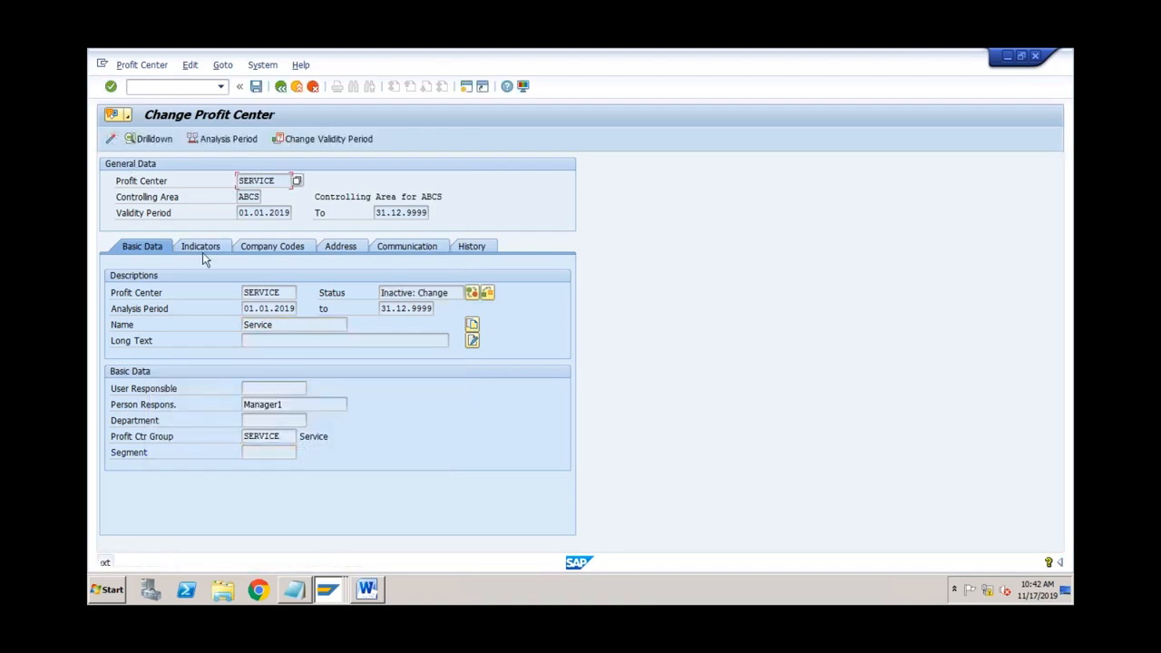
key(Return)
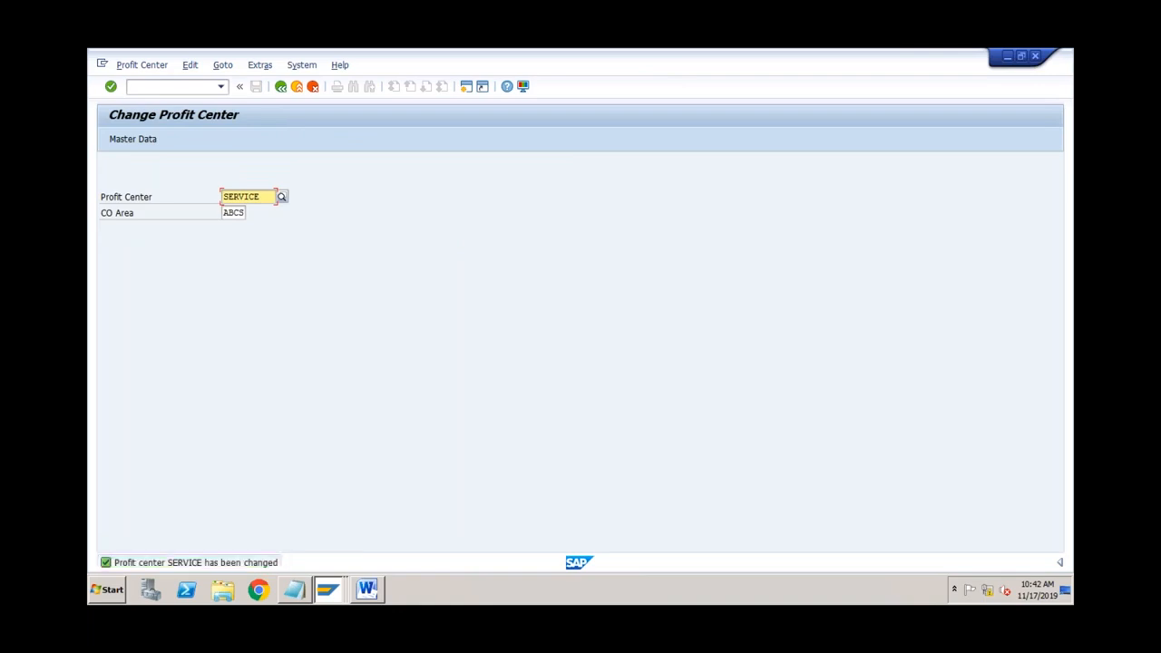
key(Return)
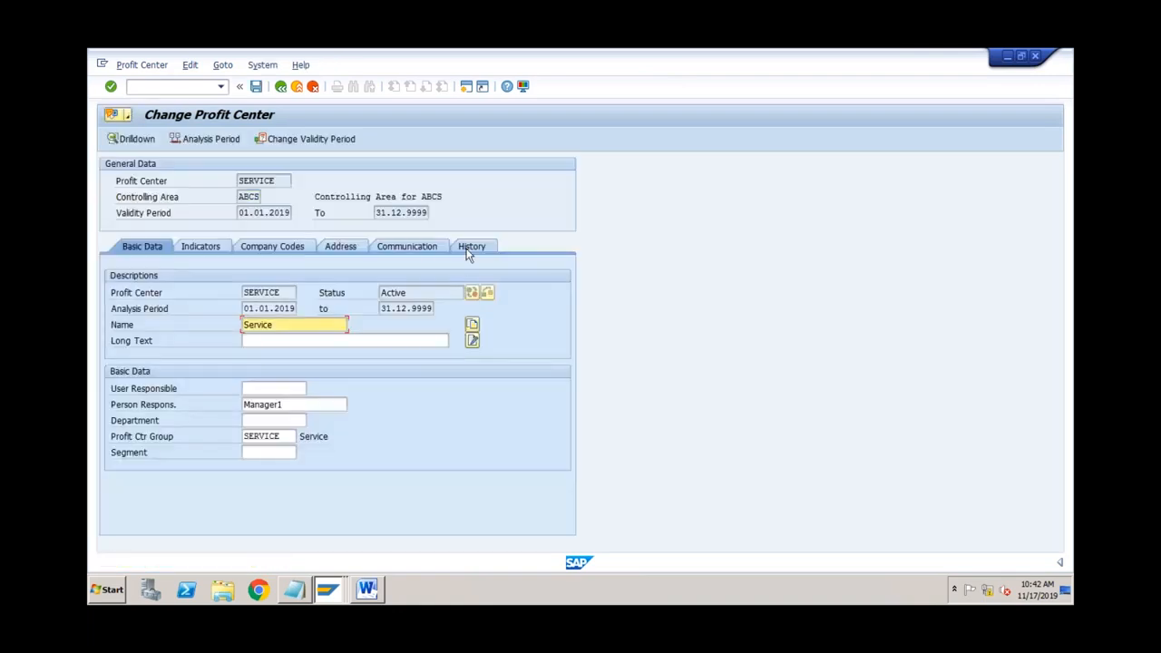
Step: Open SERVICE's master data change documents and inspect the Person Responsible change from Manager to Manager1
click(470, 247)
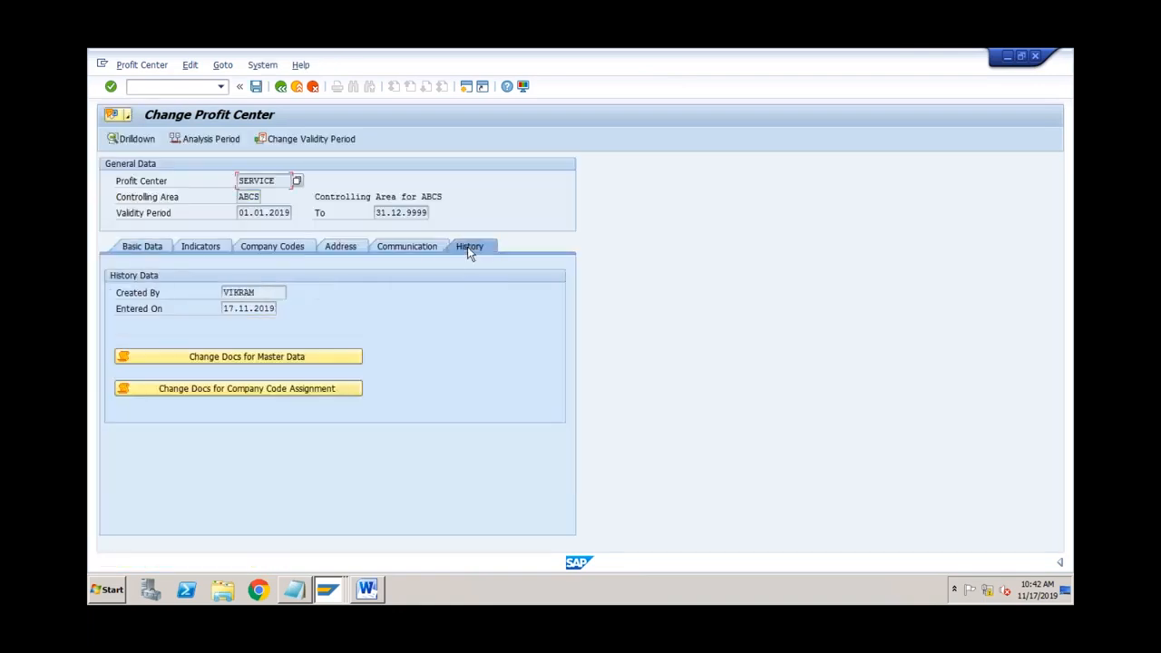
click(258, 357)
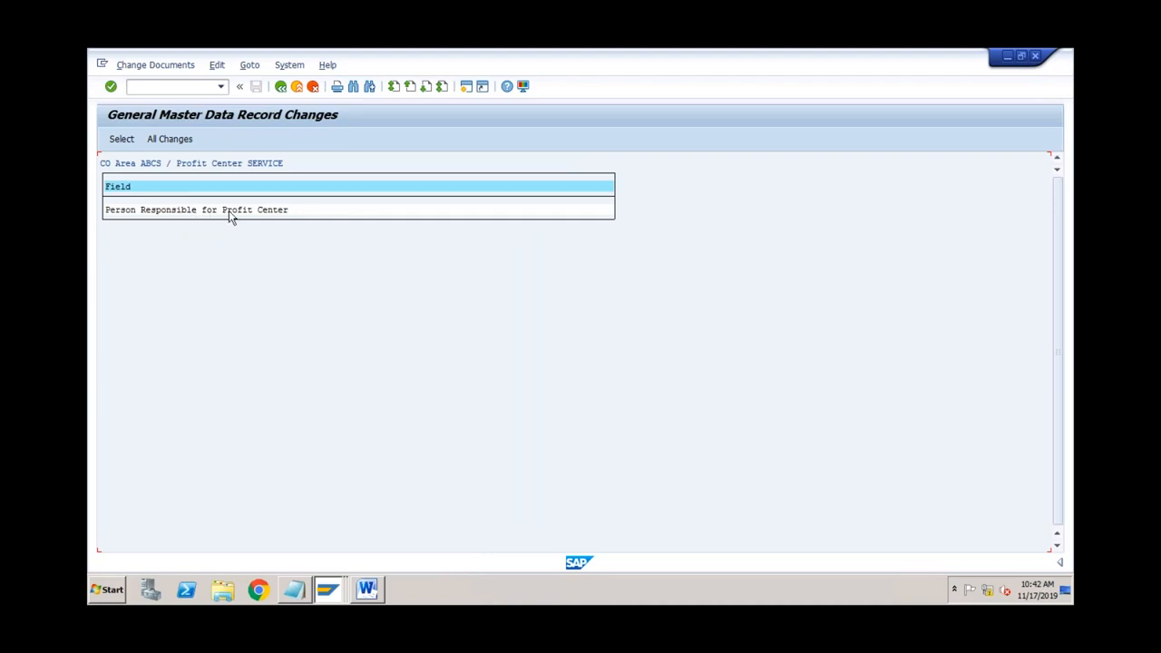
double_click(229, 211)
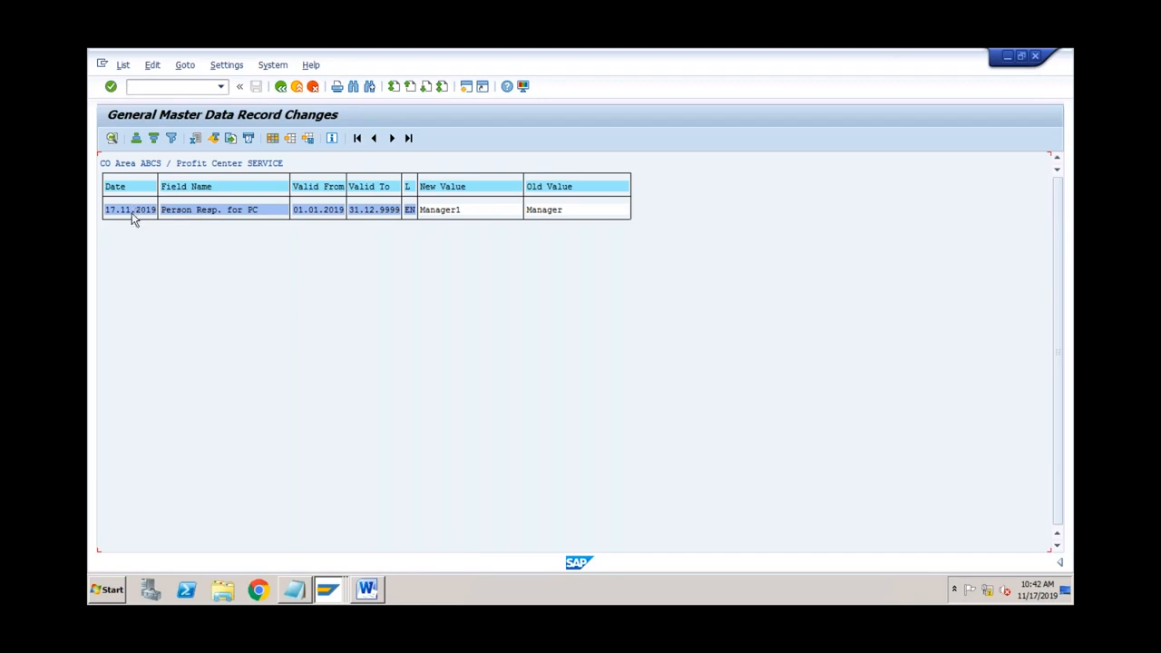
click(192, 210)
click(536, 209)
click(446, 210)
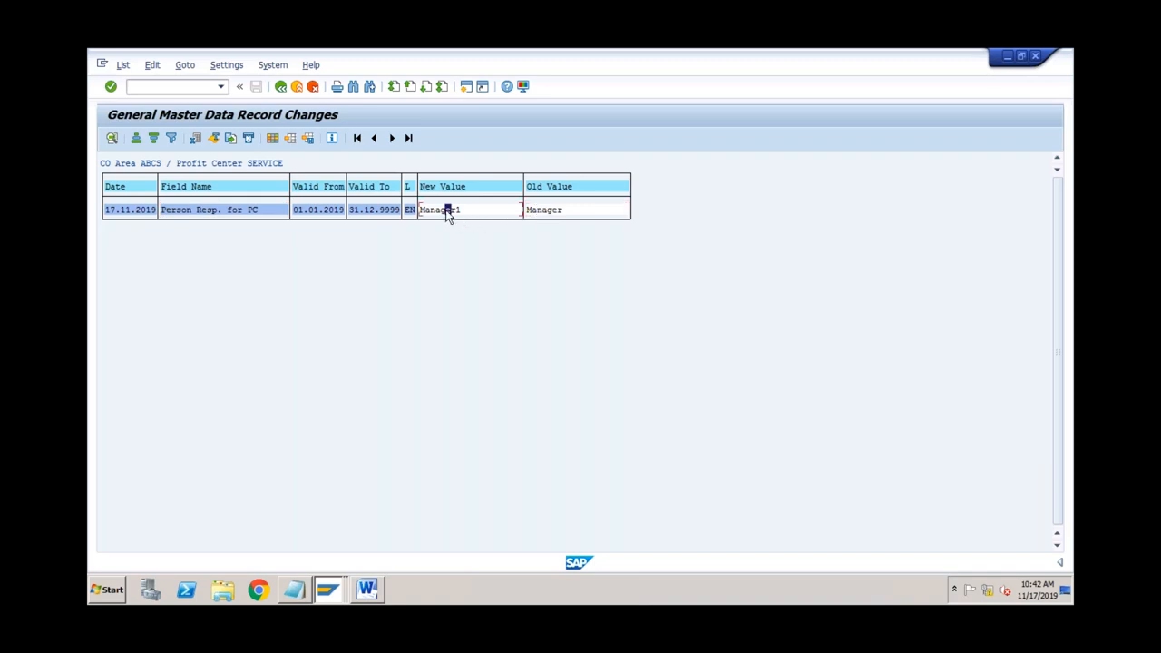
click(252, 211)
click(255, 210)
click(281, 88)
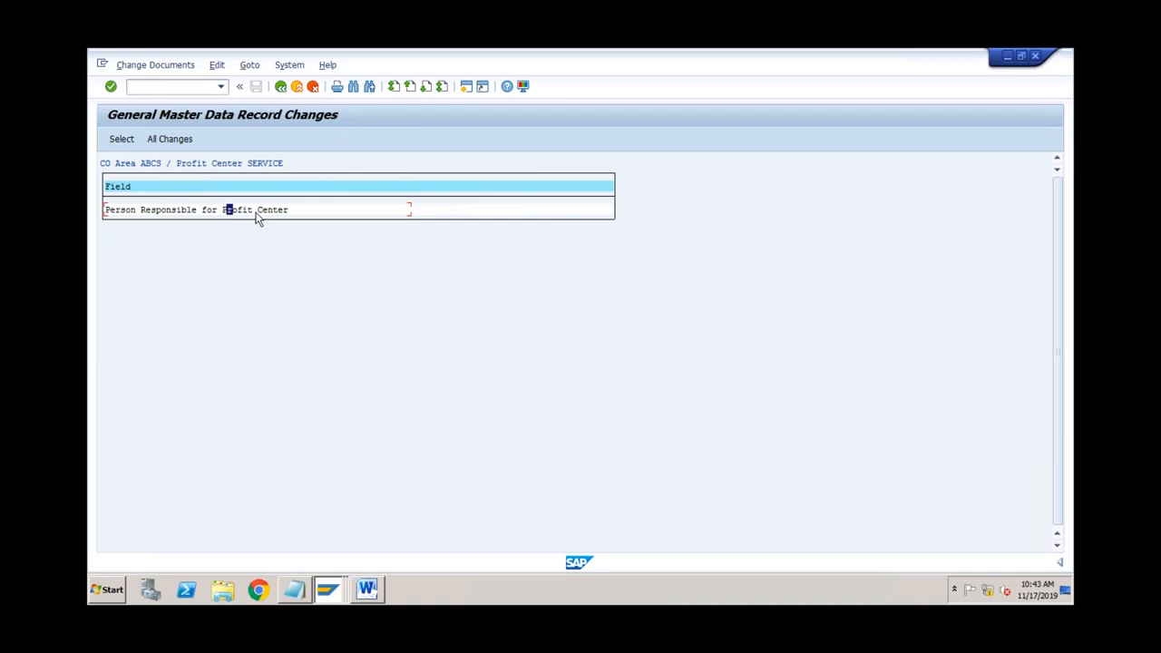
double_click(219, 211)
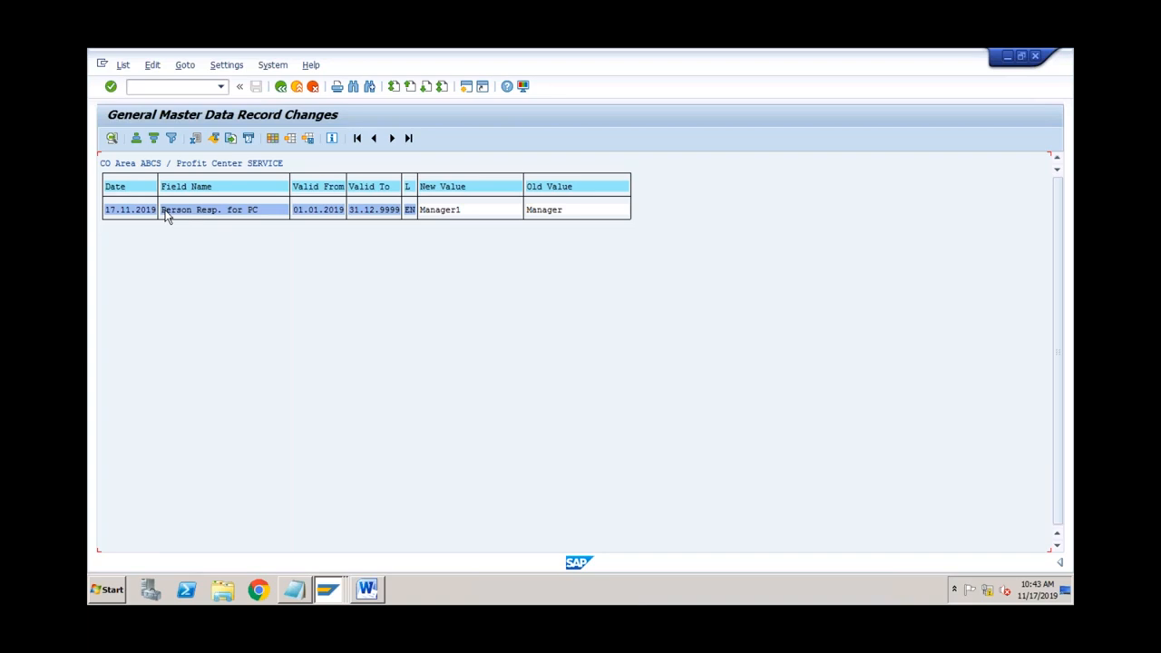
click(250, 215)
click(328, 590)
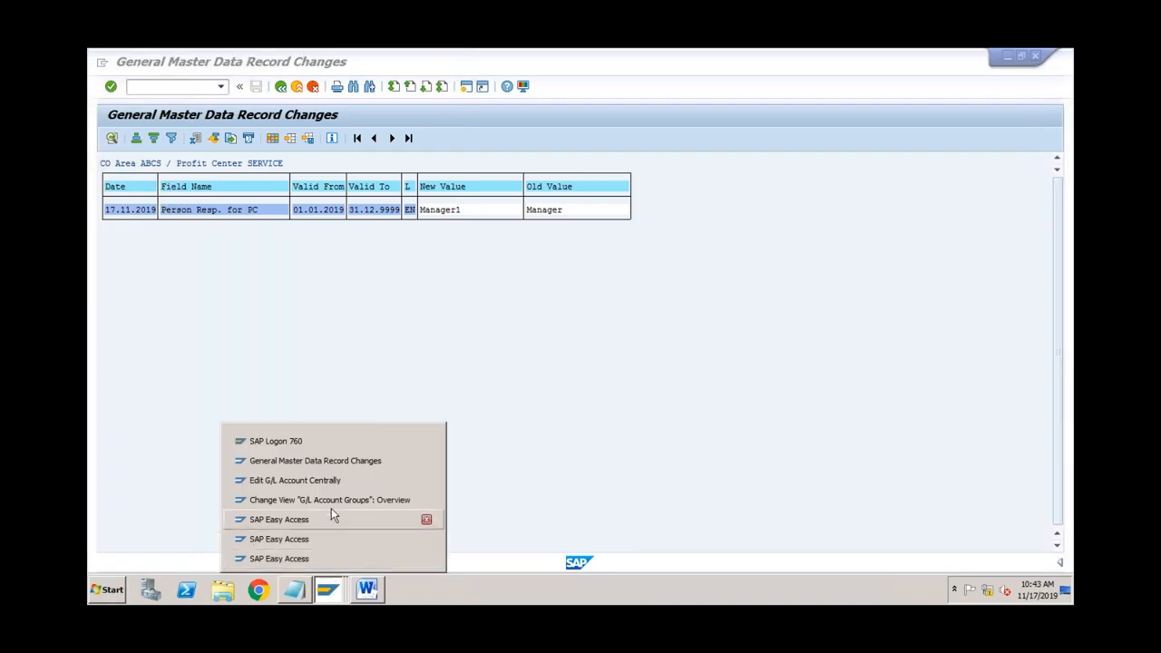
Step: In the FS00 session, load G/L account 4000 for company code ABCS and browse its tabs
click(335, 481)
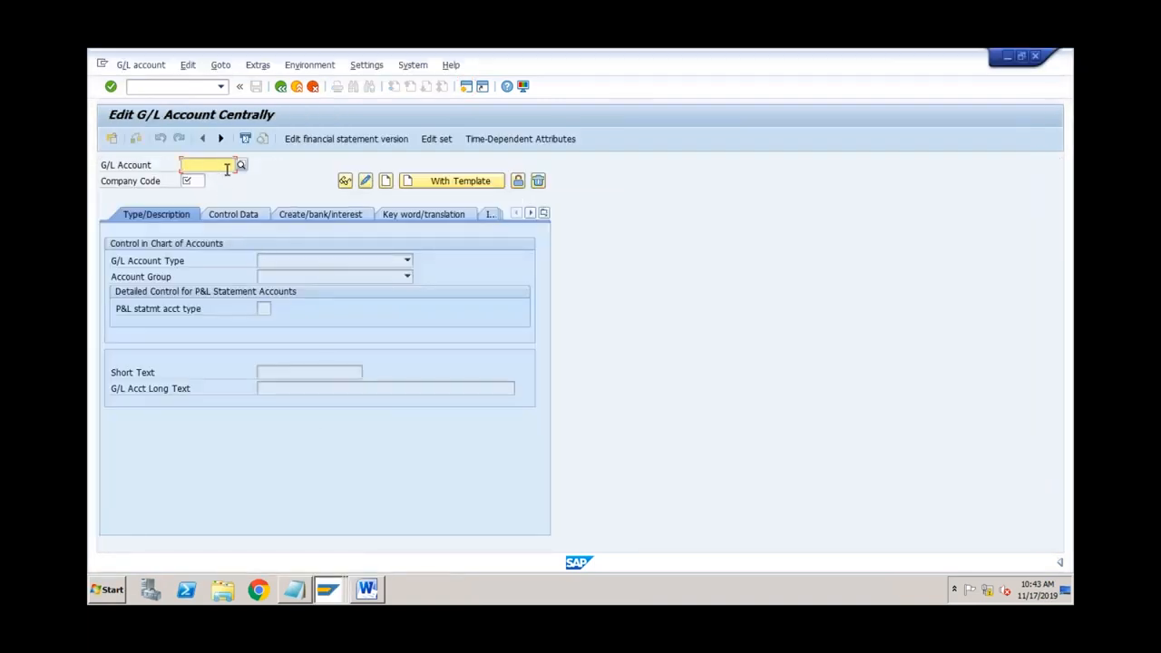
text(4000)
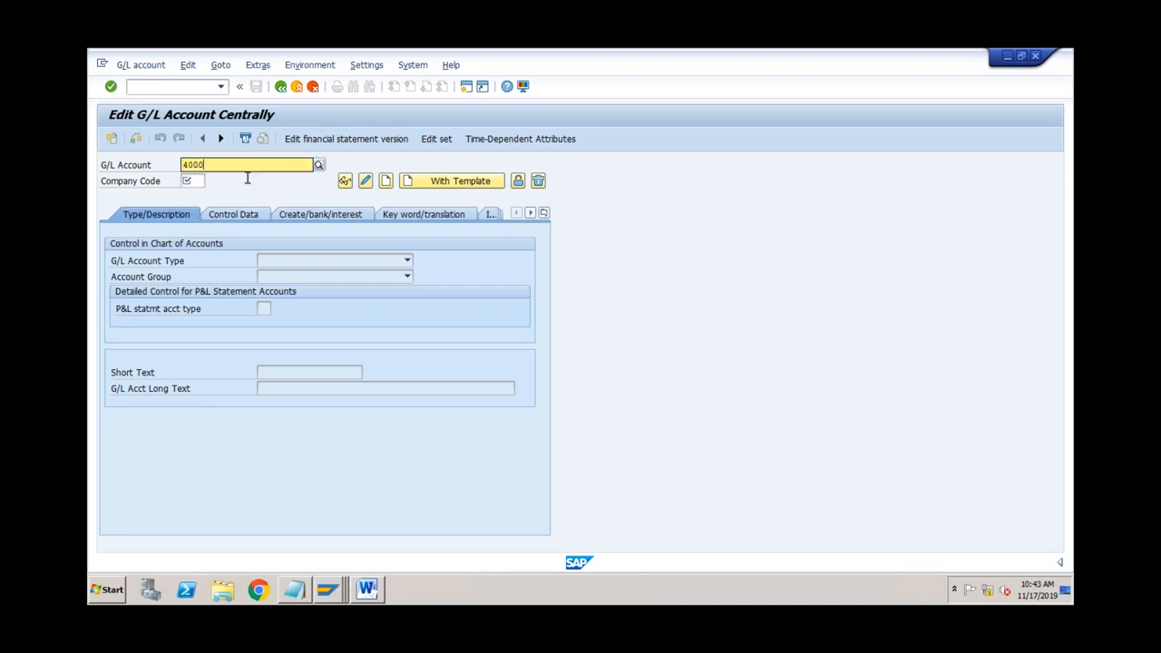
key(Tab)
text(abcs)
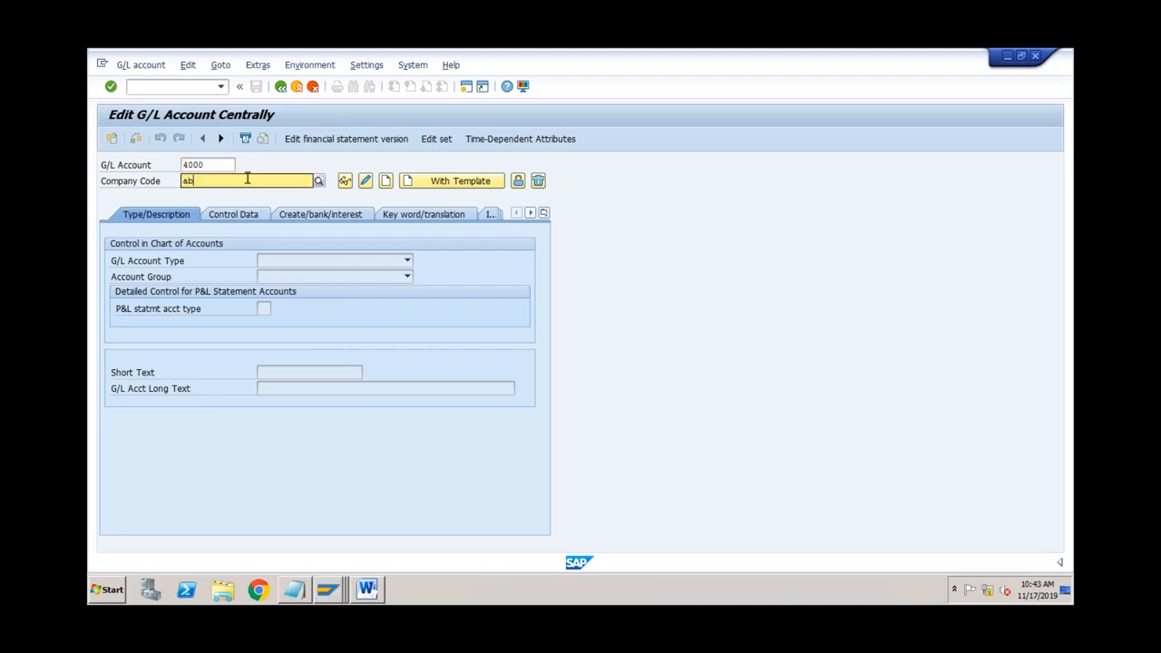
key(Return)
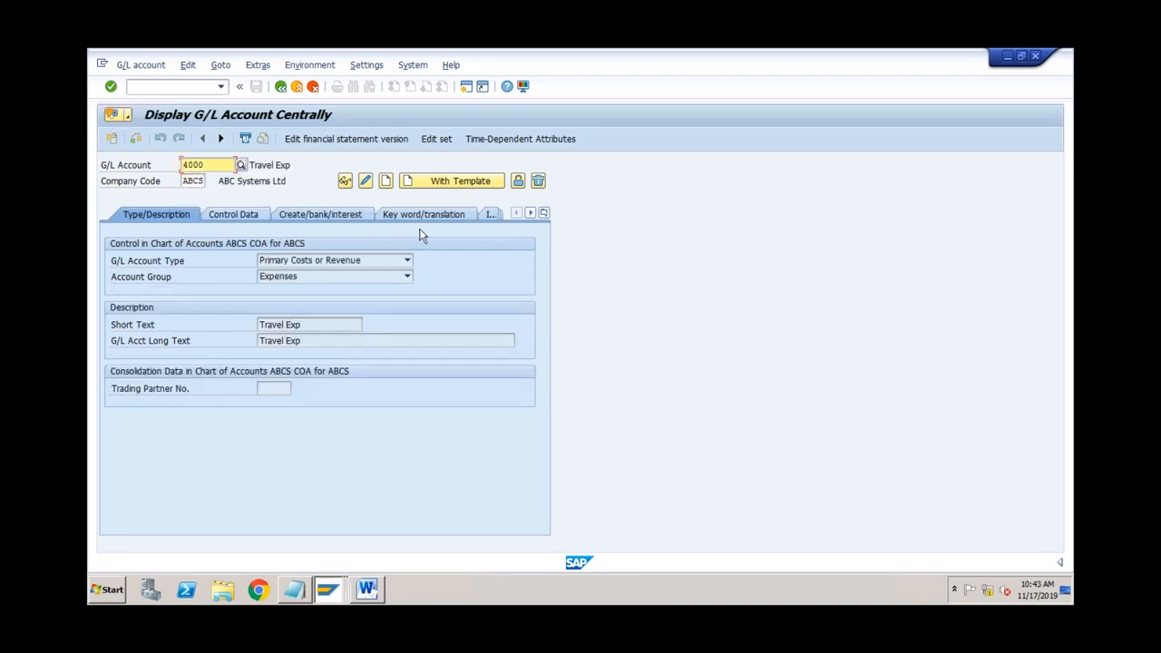
click(530, 214)
click(529, 214)
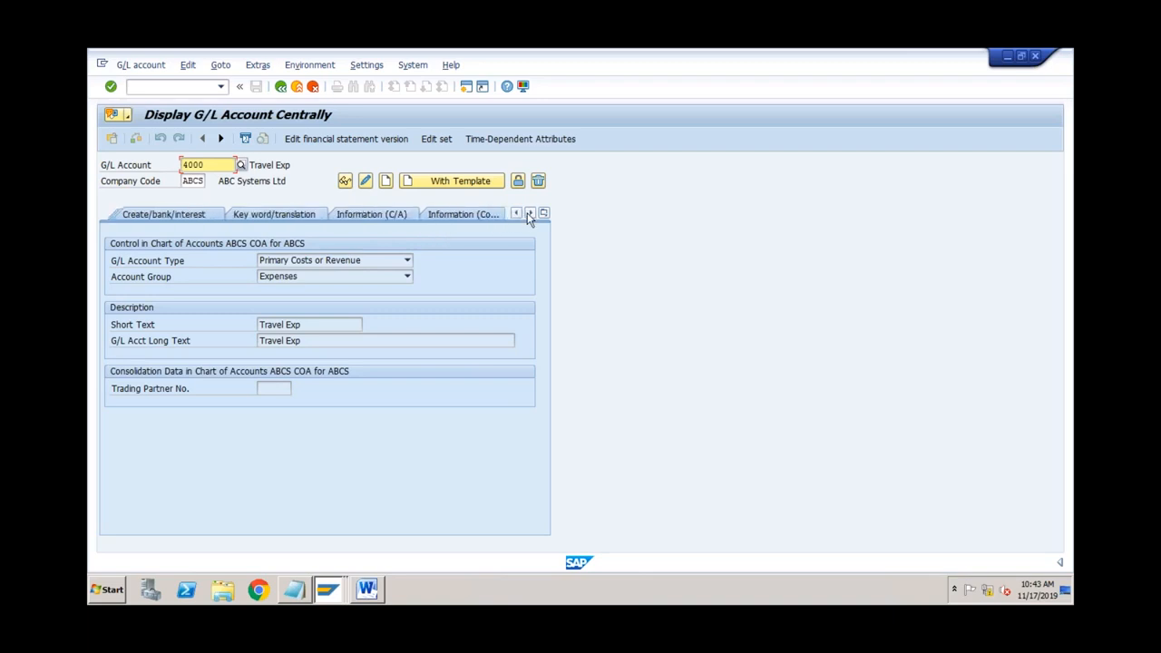
click(389, 218)
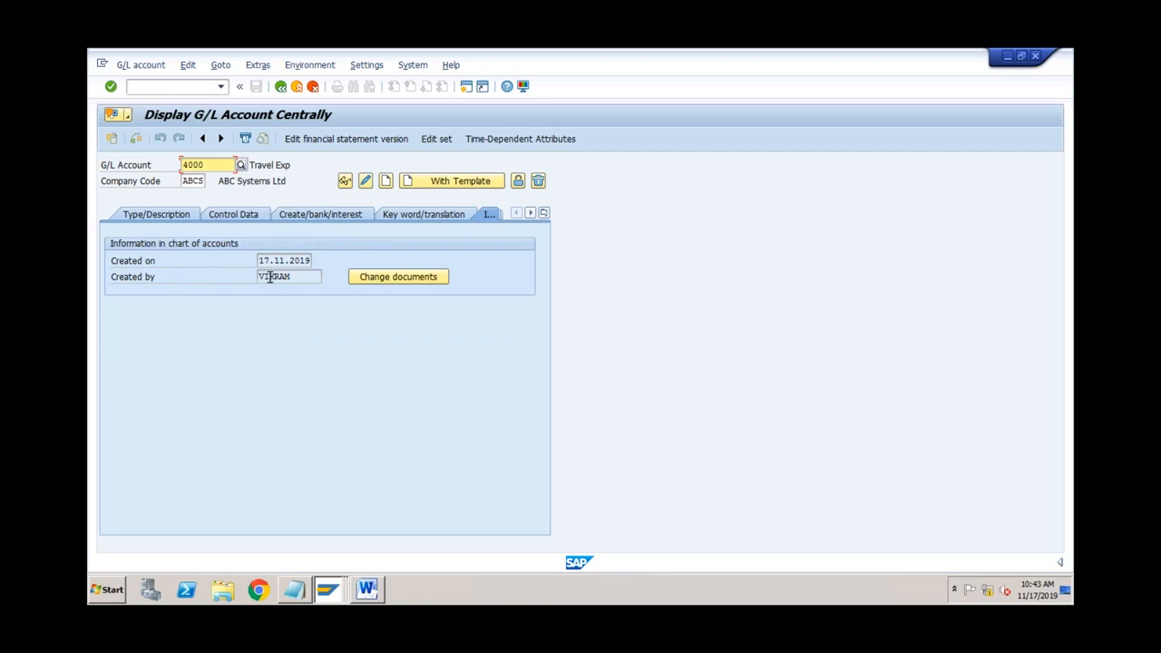
click(176, 214)
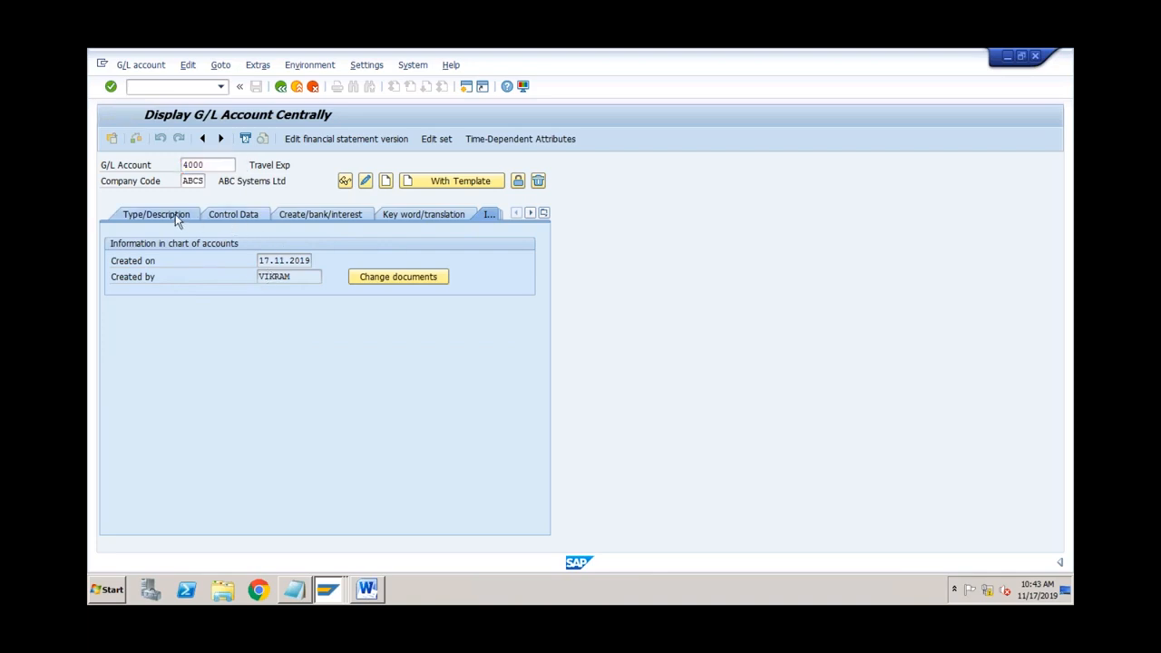
Step: Switch to change mode, append 1 to the long text making it Travel Exp1, and save
click(366, 181)
click(314, 342)
text(1)
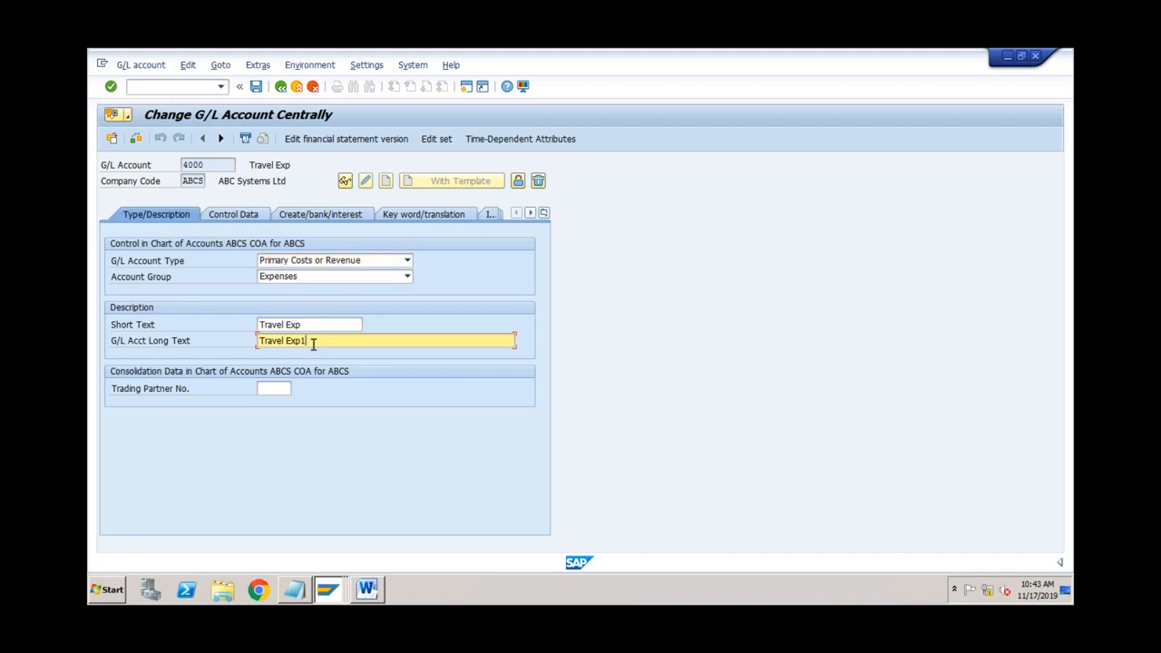
click(256, 86)
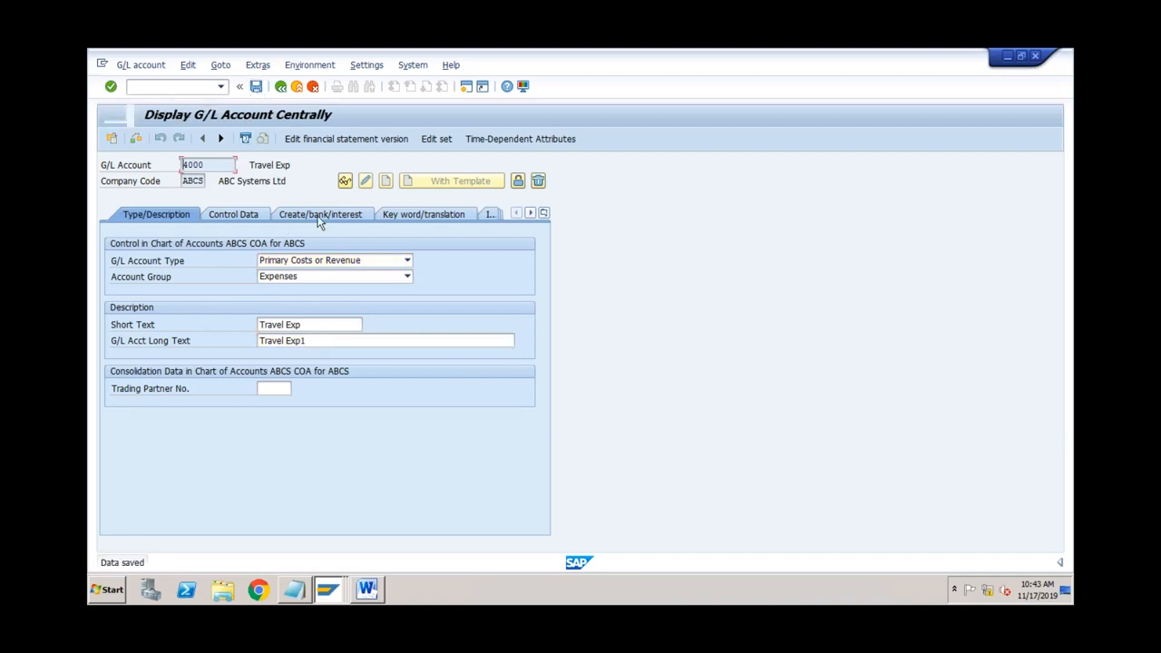
Step: Open account 4000's change documents from the Information (C/A) tab and show the long text row
click(530, 212)
click(530, 212)
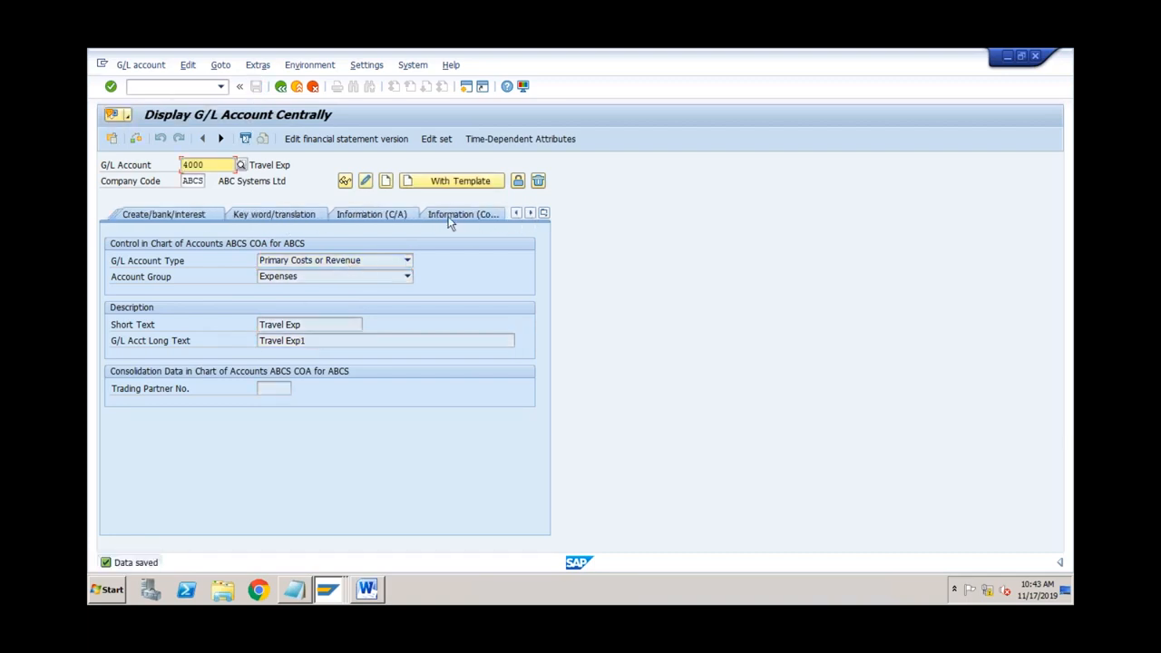
click(396, 224)
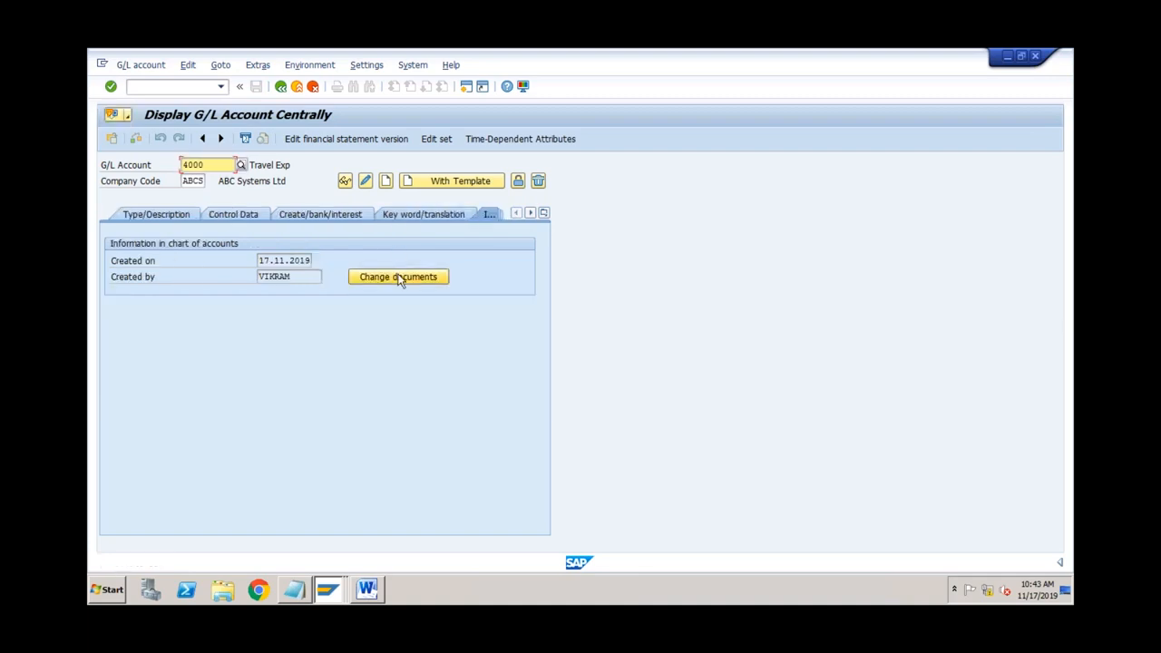
click(396, 276)
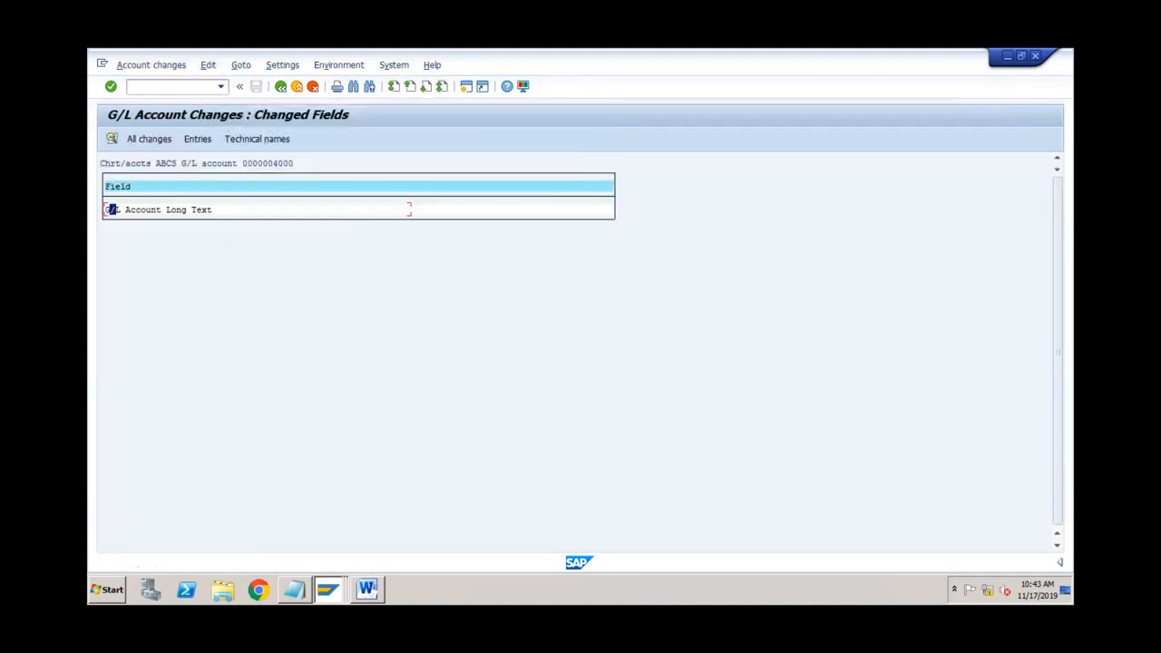
double_click(194, 213)
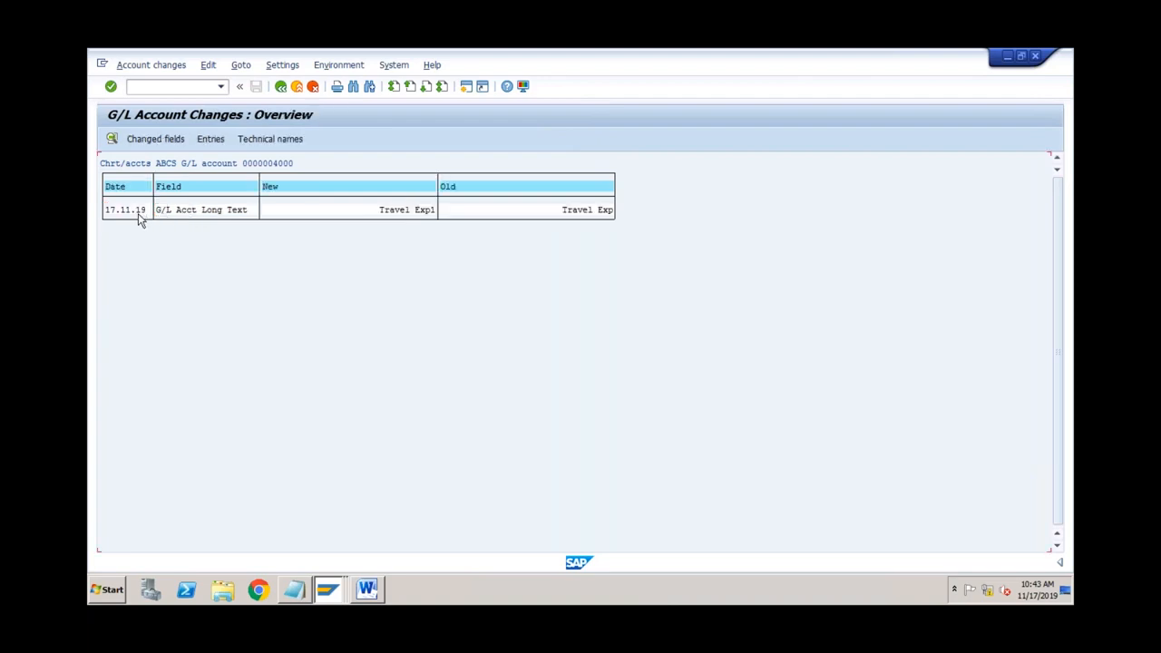
Step: Inspect the long text change from Travel Exp to Travel Exp1, then return to the account display
click(187, 210)
click(508, 210)
click(385, 211)
double_click(329, 216)
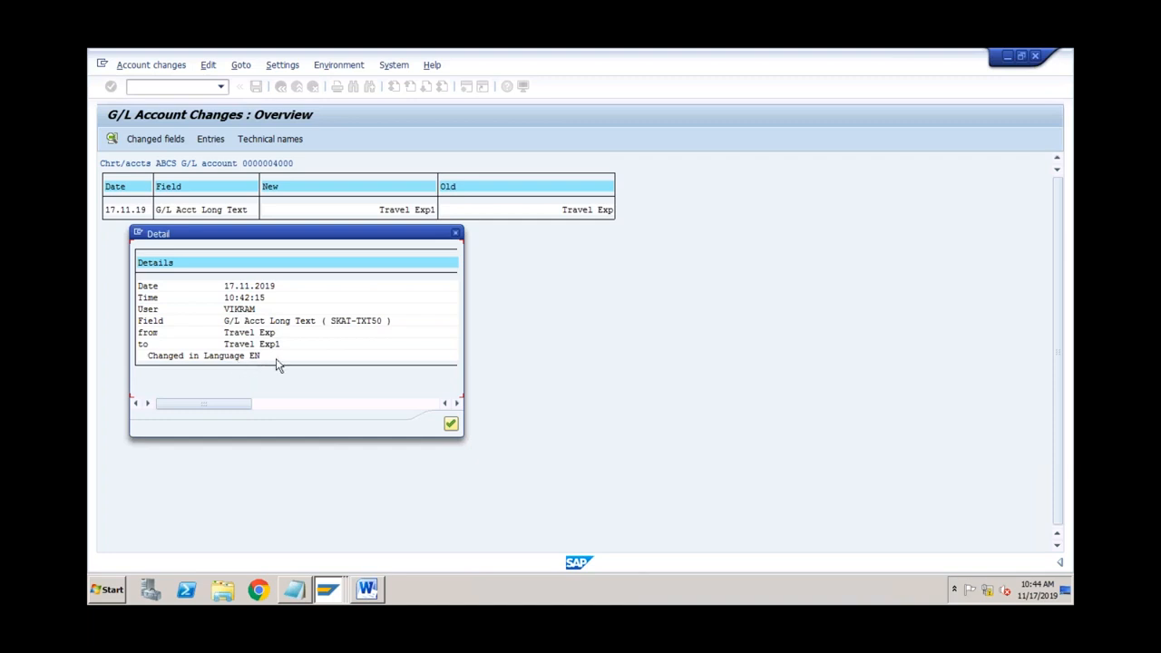
click(450, 422)
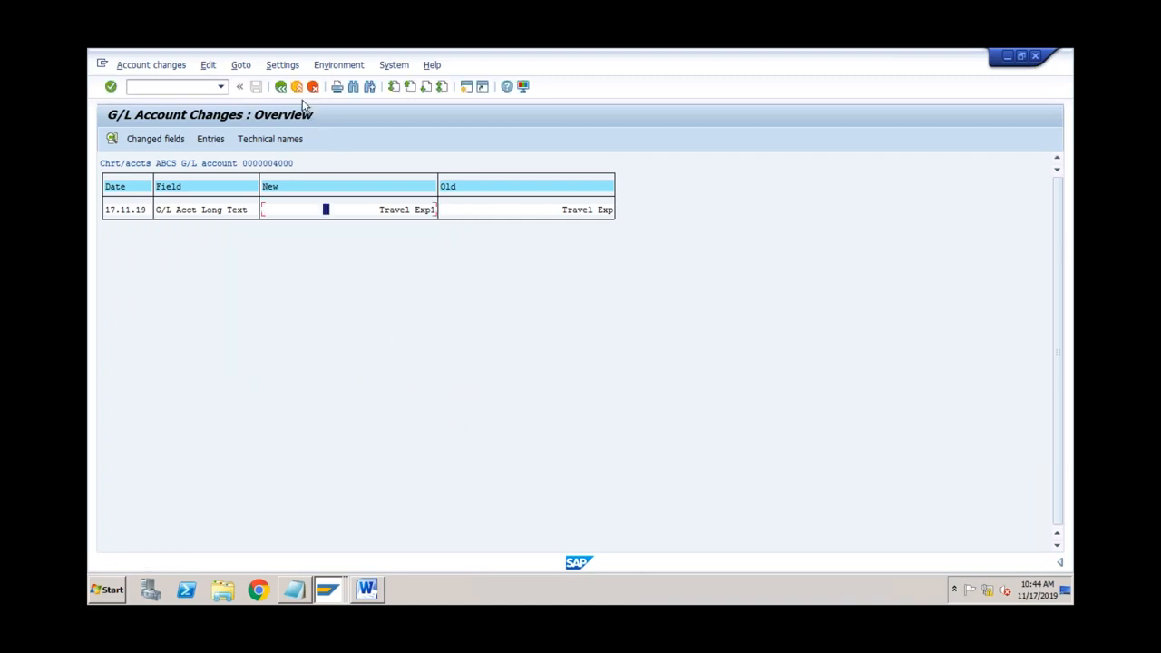
click(299, 89)
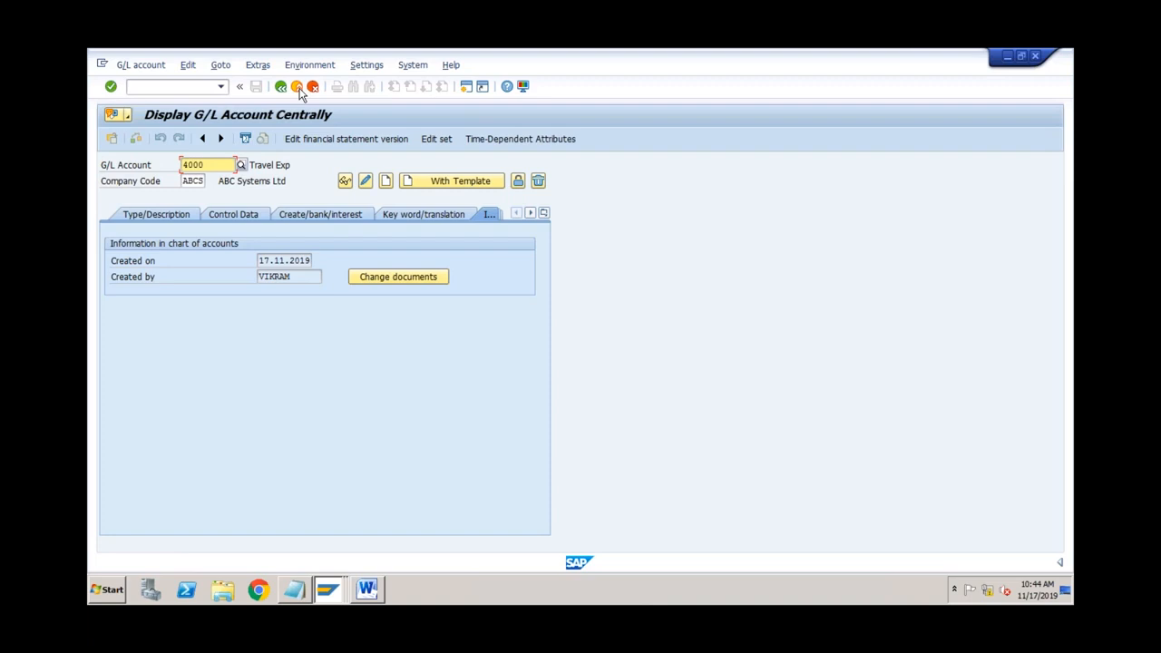
Step: Exit to SAP Easy Access and collapse the Controlling folder
click(298, 87)
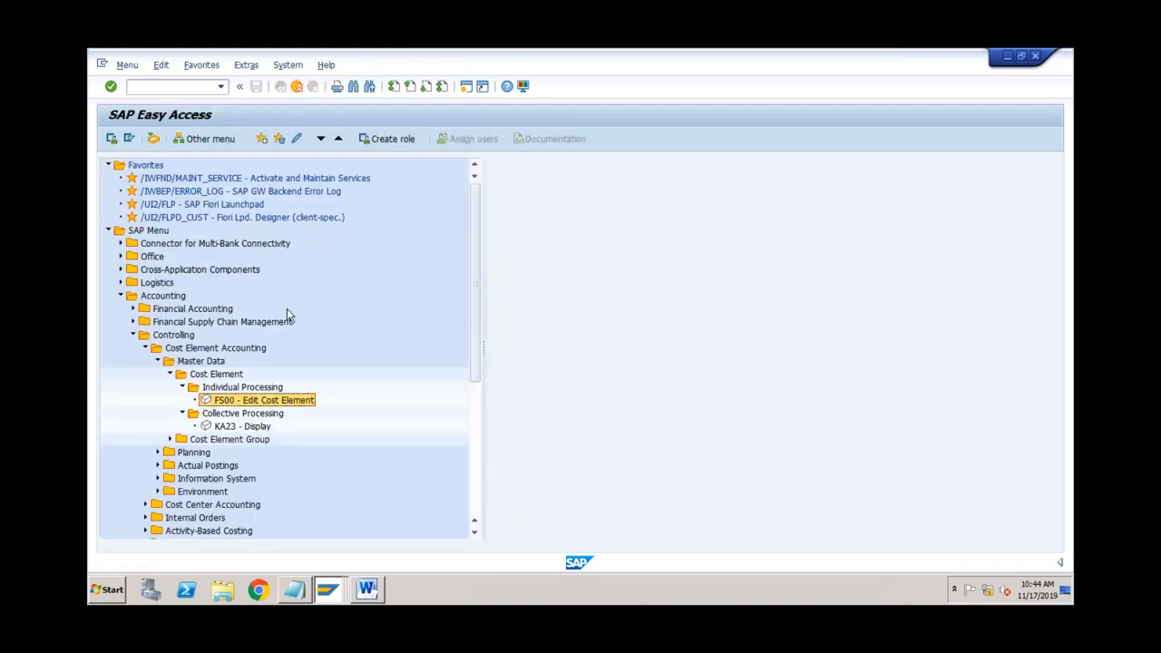
click(133, 335)
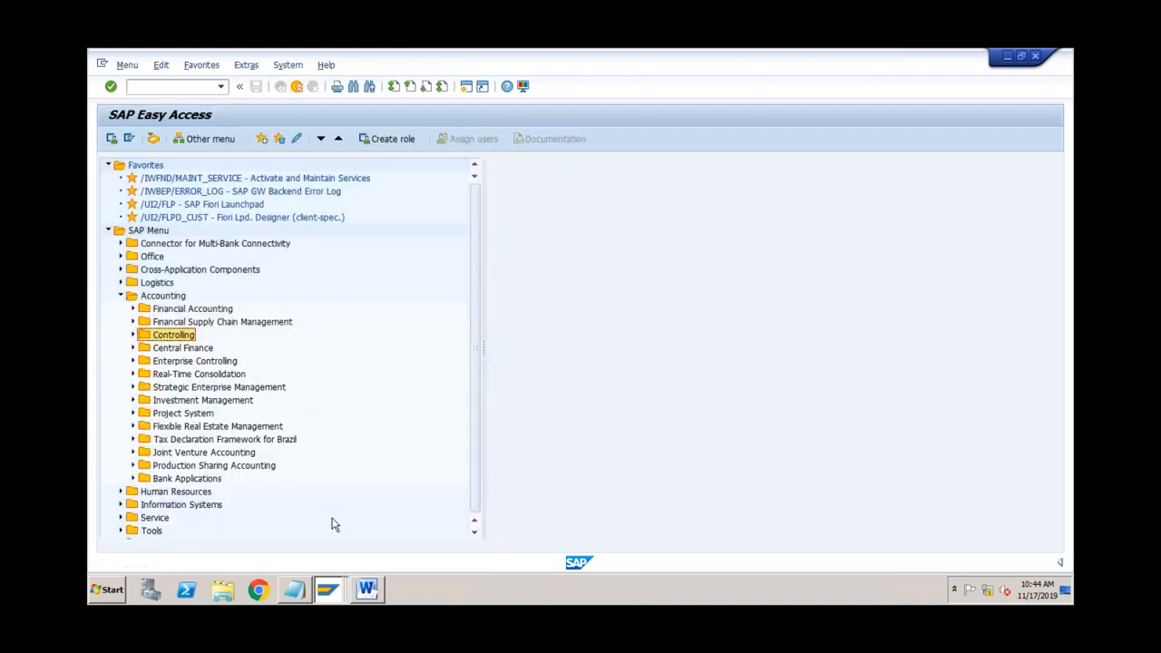
click(329, 591)
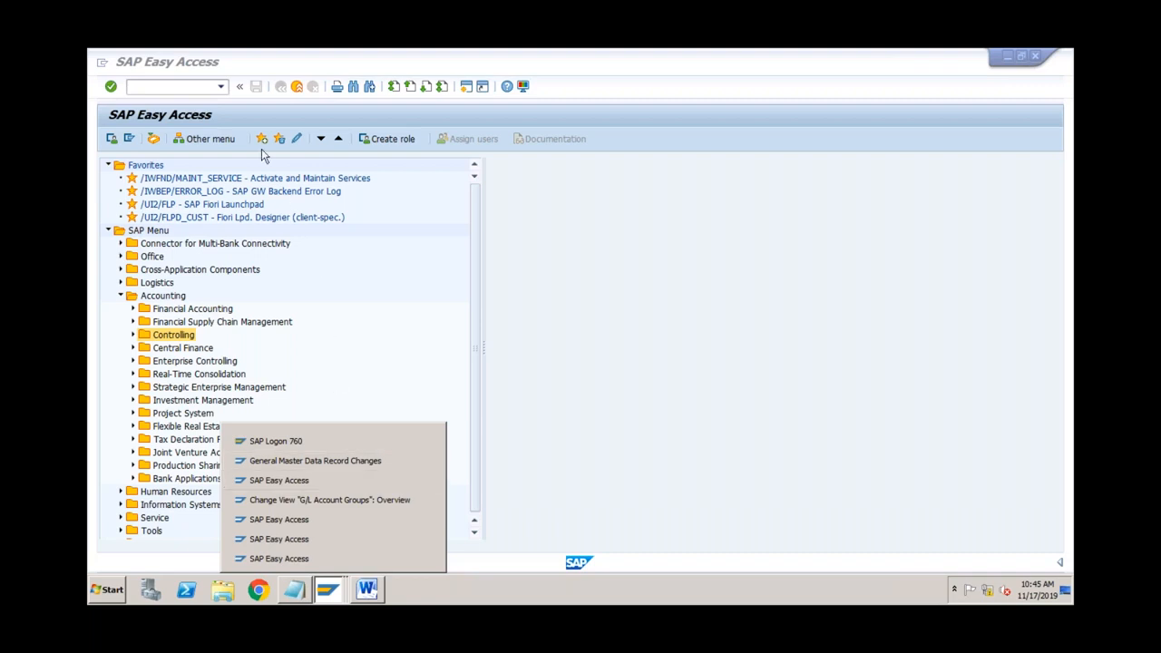
Step: Rerun /nfs00 from the command history to reload account 4000 and view the G/L Account Type options
click(222, 87)
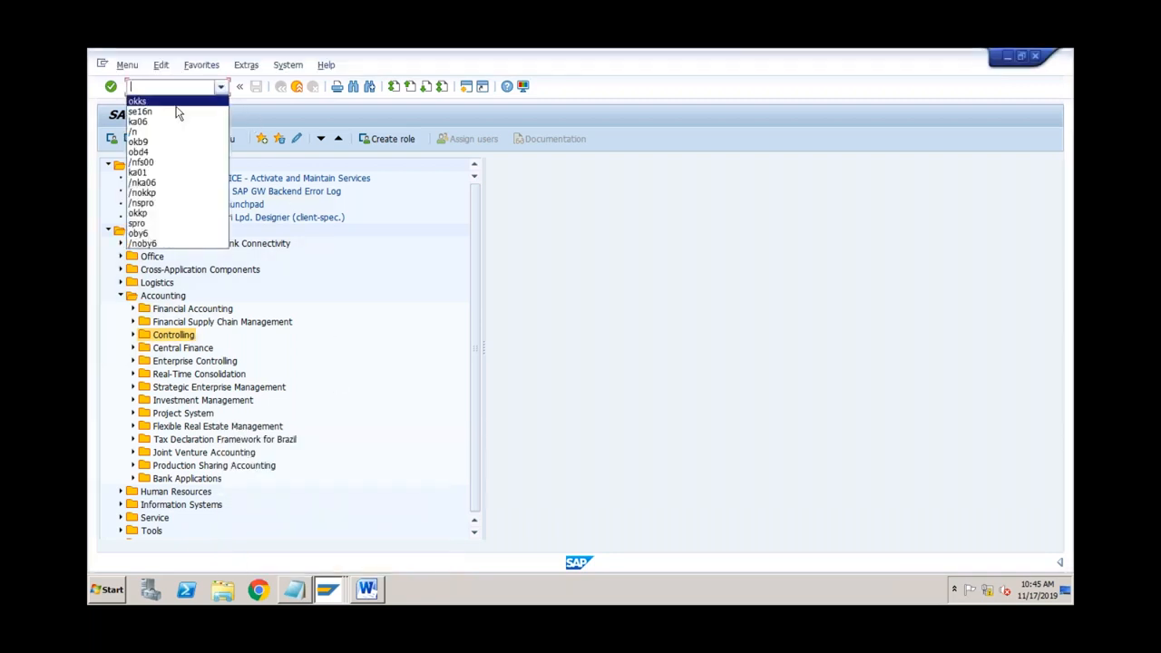
click(160, 162)
key(Return)
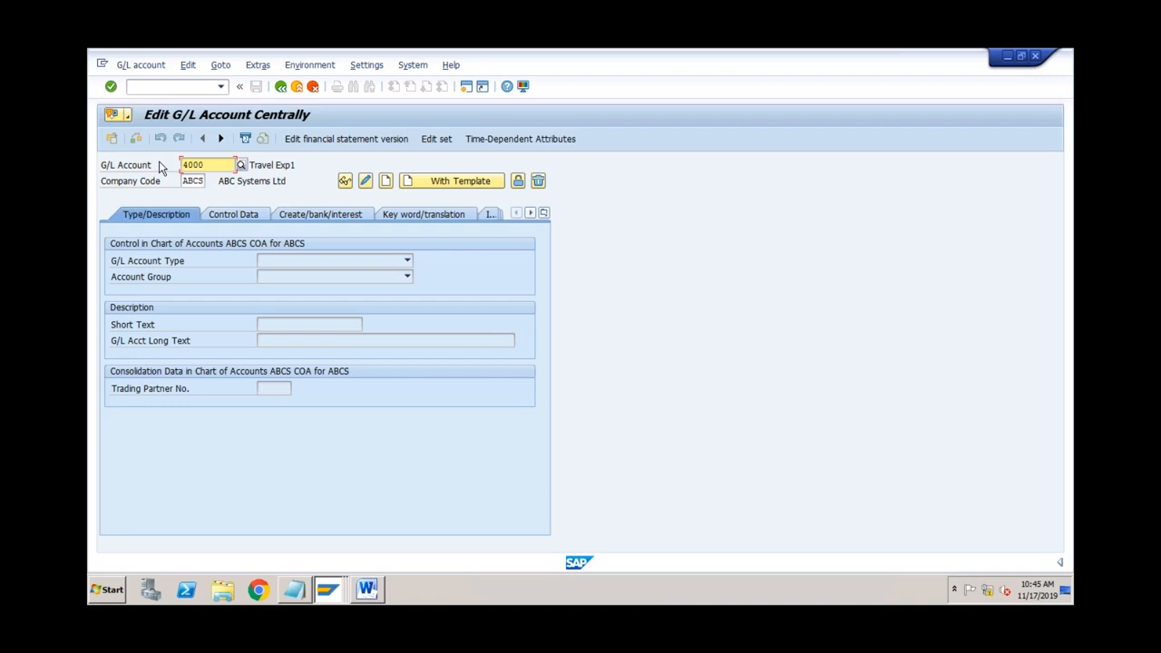
click(335, 260)
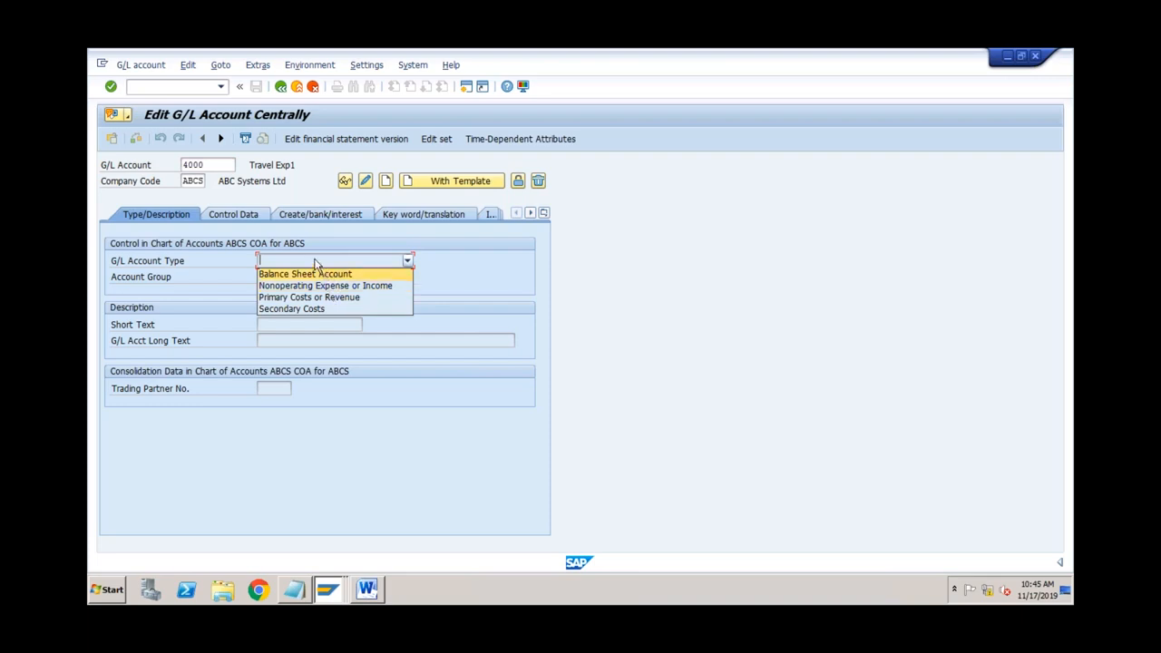
click(317, 262)
click(223, 167)
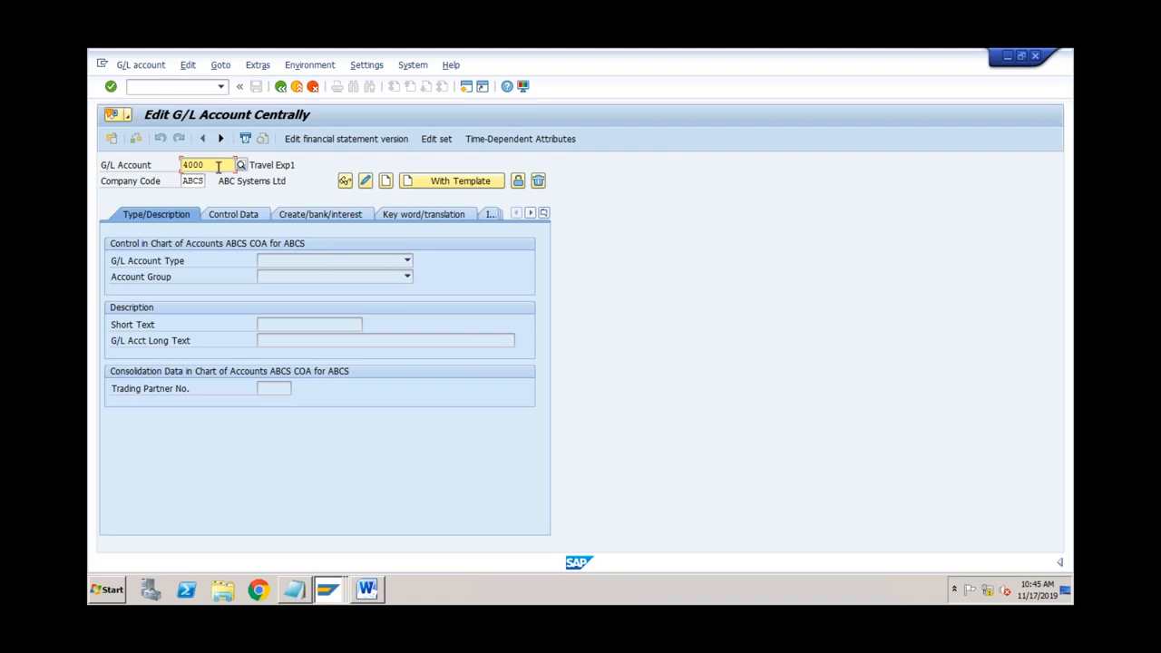
click(278, 260)
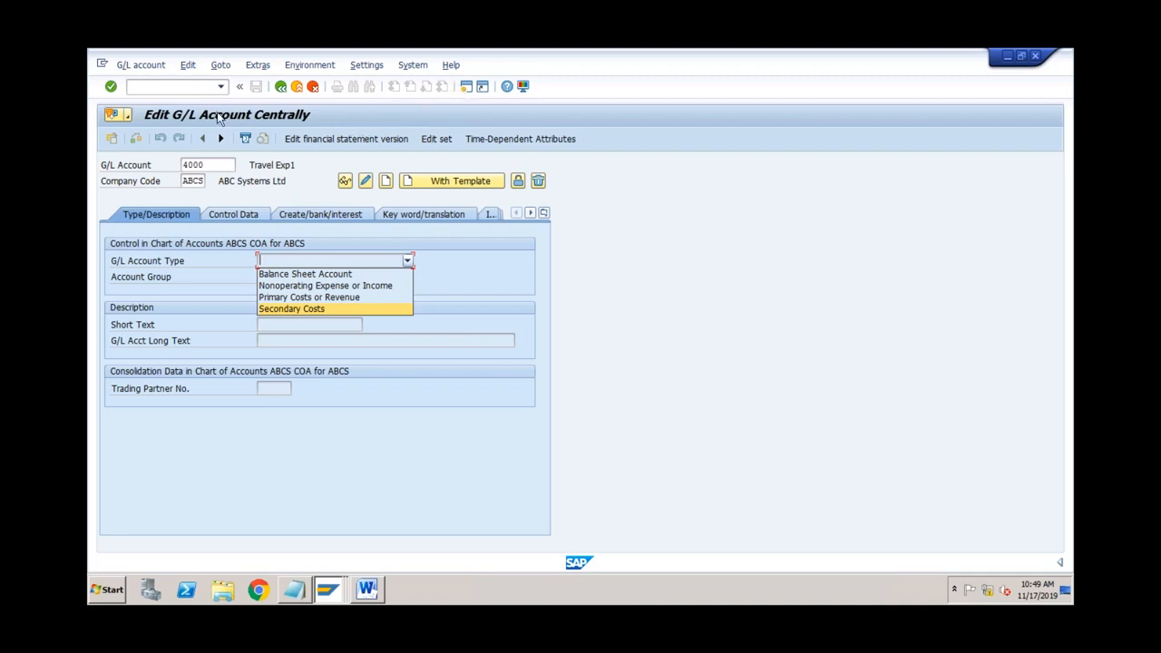
Step: Close the account type list and run transaction LTMC from the command field
click(191, 88)
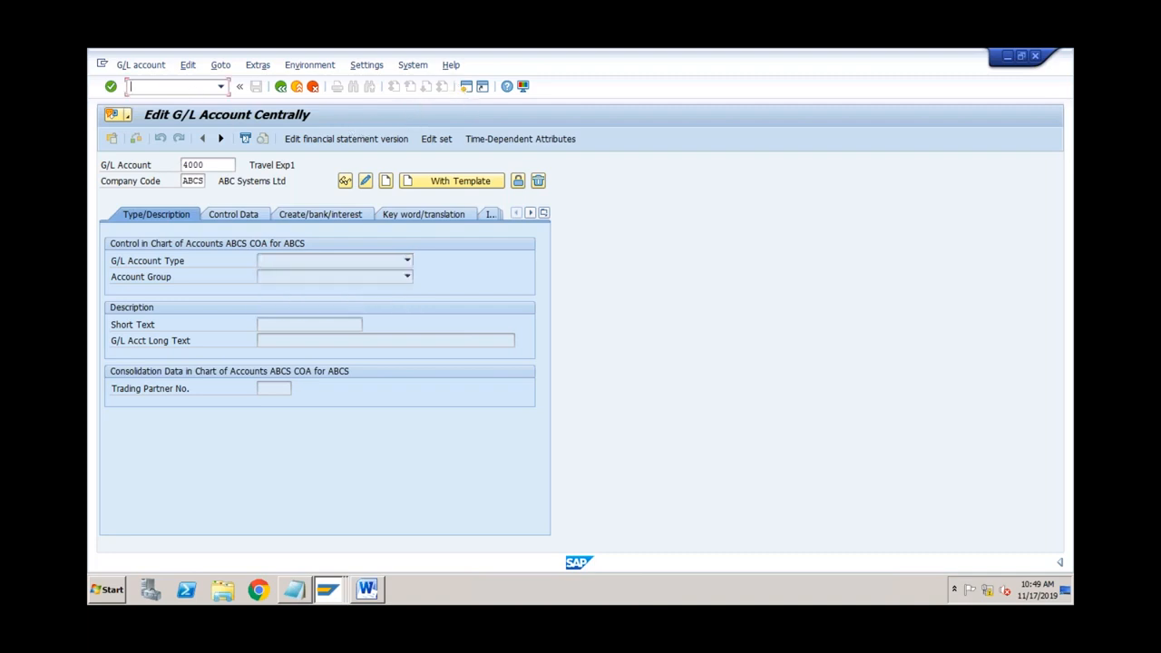
text(/nt)
text(mc)
key(Return)
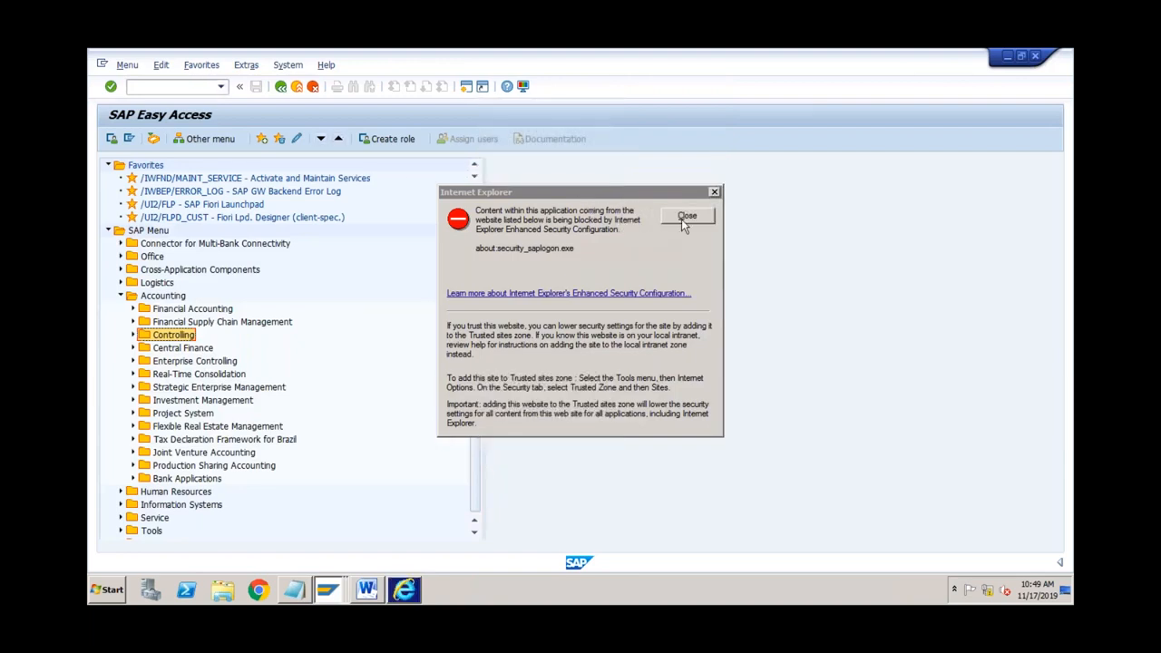
Step: Dismiss the security and add-ons notices, copy the Migrate Your Data address, and launch Chrome
click(687, 217)
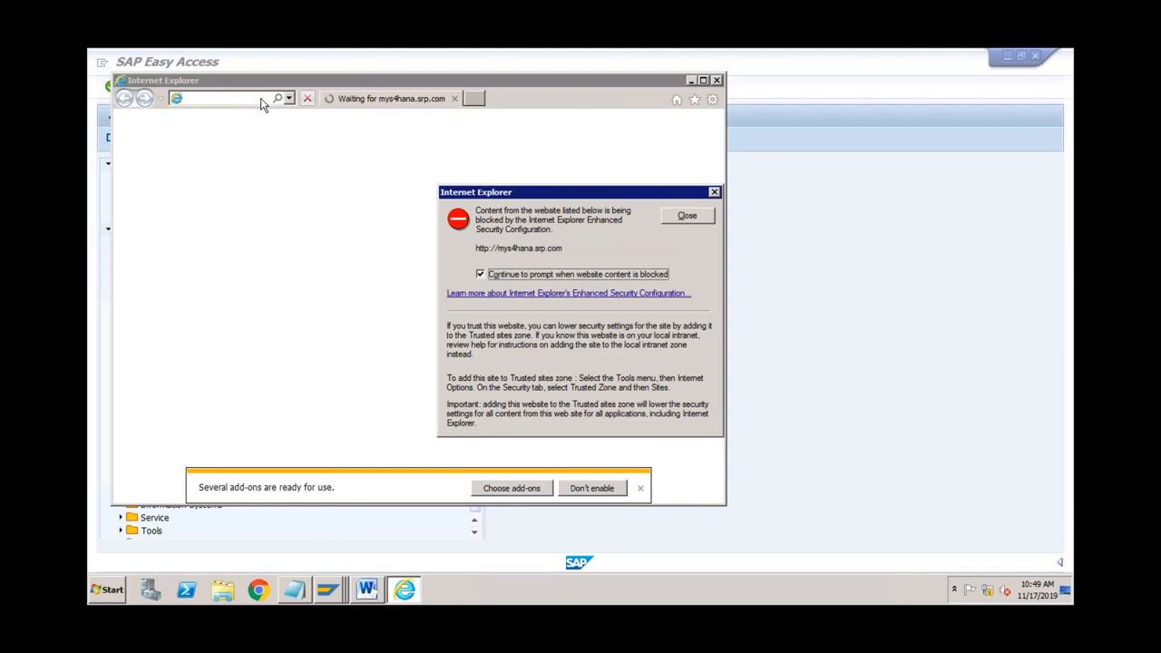
click(682, 215)
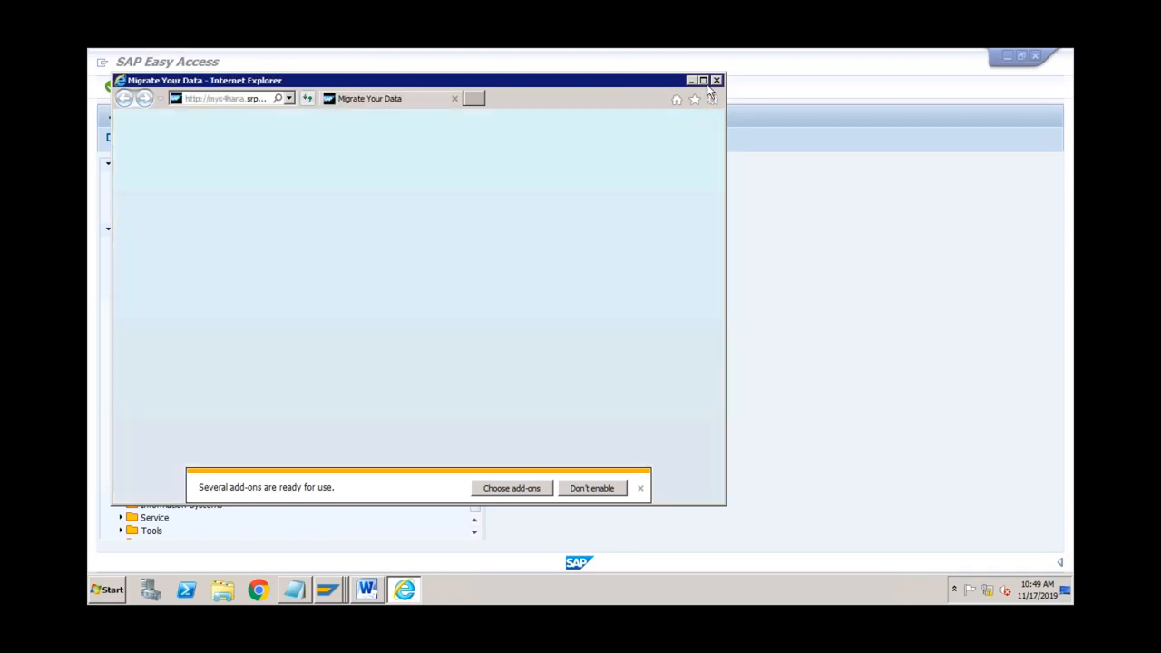
click(703, 80)
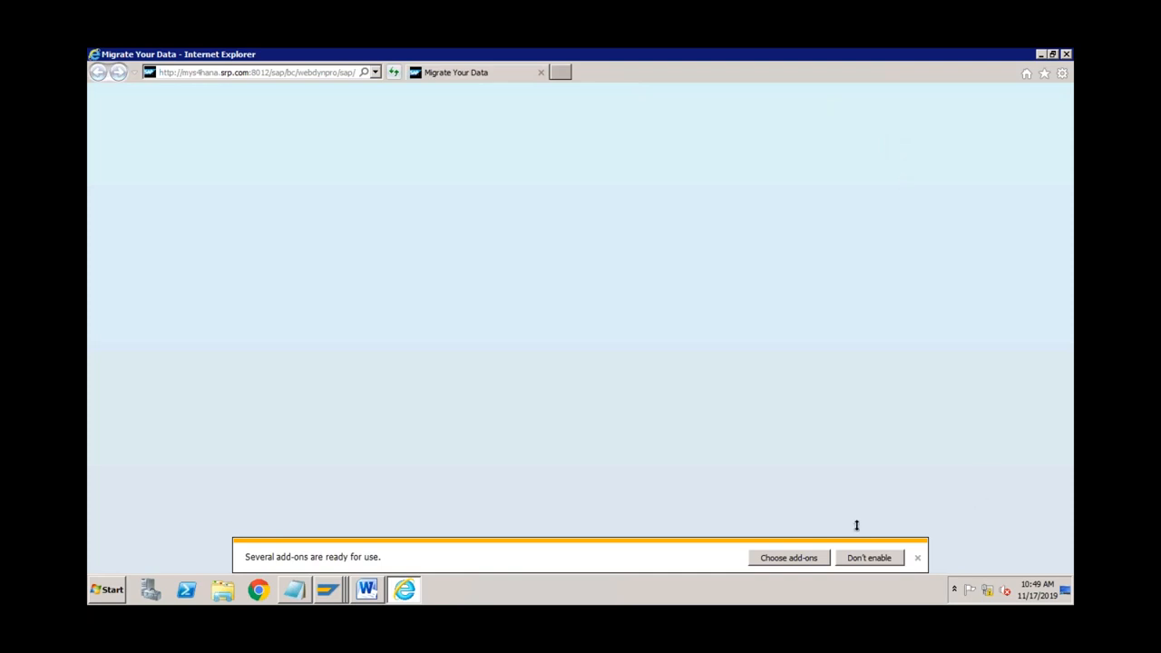
click(866, 557)
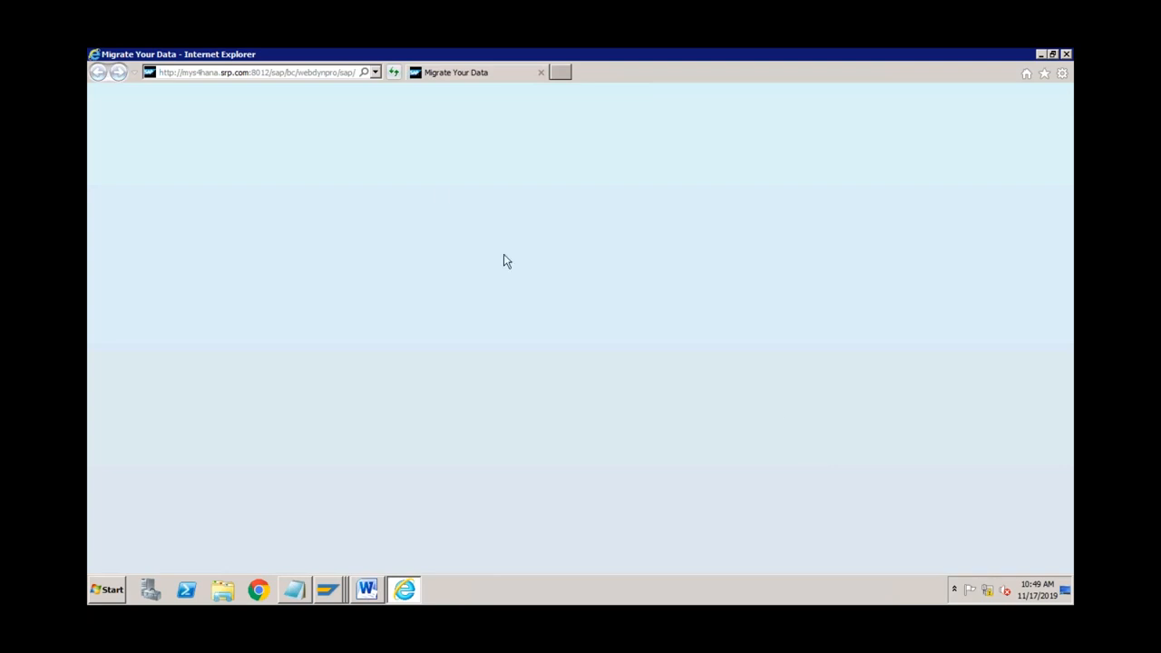
click(330, 73)
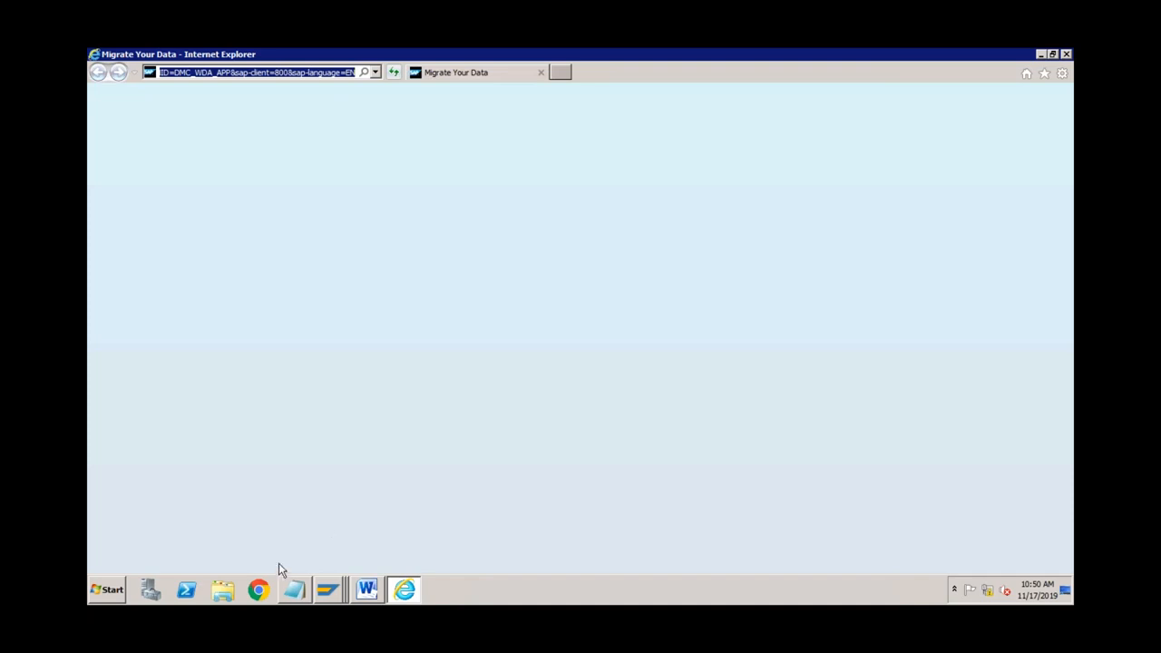
click(263, 588)
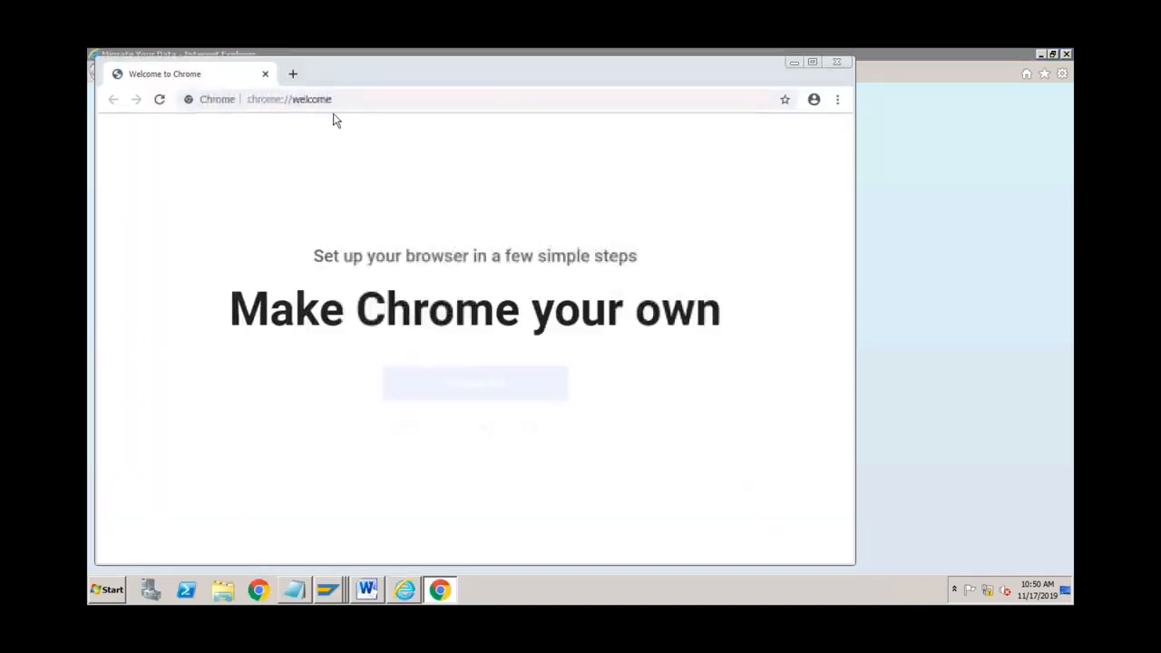
Step: Load the pasted Migrate Your Data address in Chrome and maximize the window
click(333, 102)
text(http://mys4hana.srp.com:8012/sap/bc/webdynpro/sap/dmc_wda?WDCONFIGURATIONID=DMC_WDA_APP&sap-client=800&sap-language=EN)
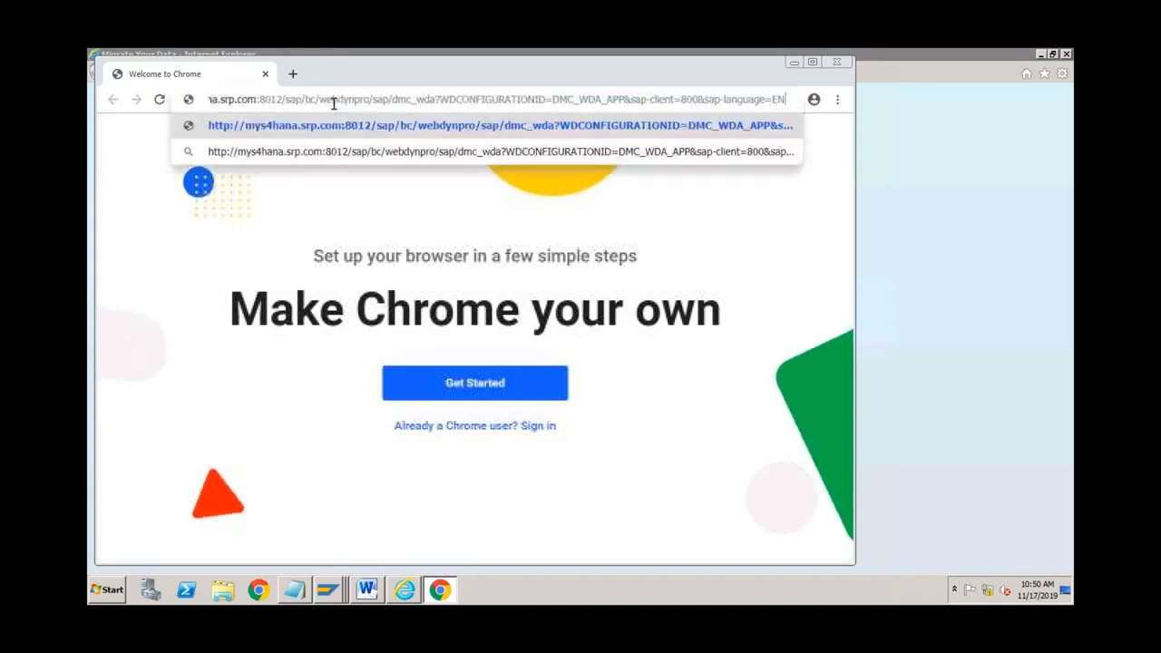
key(Return)
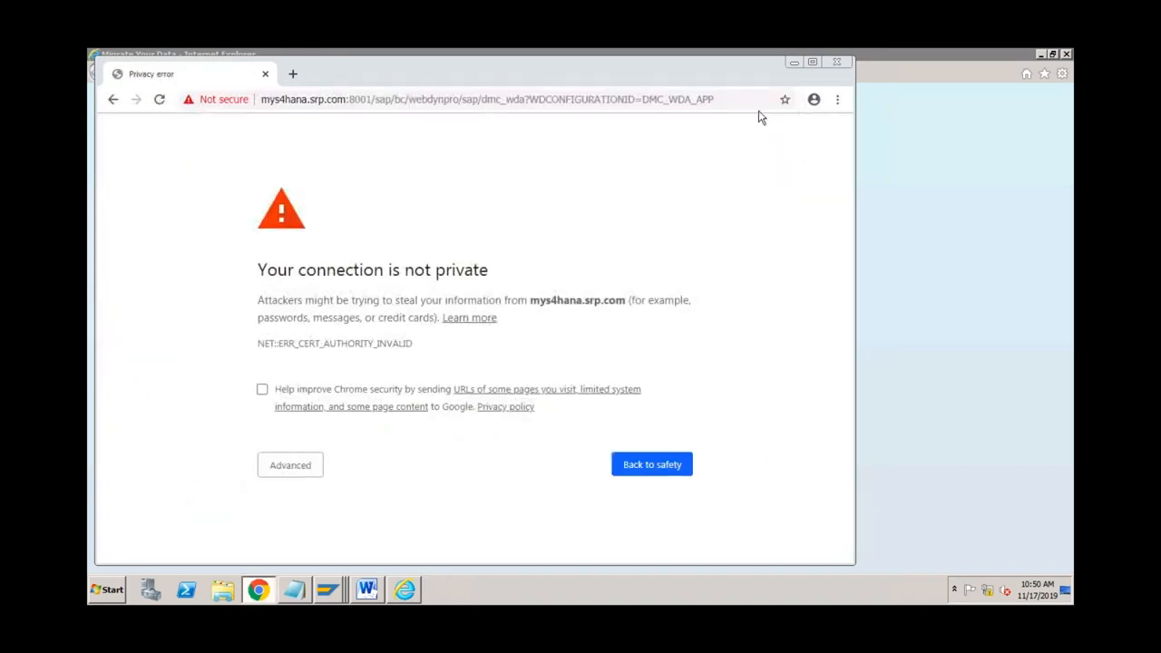
click(811, 62)
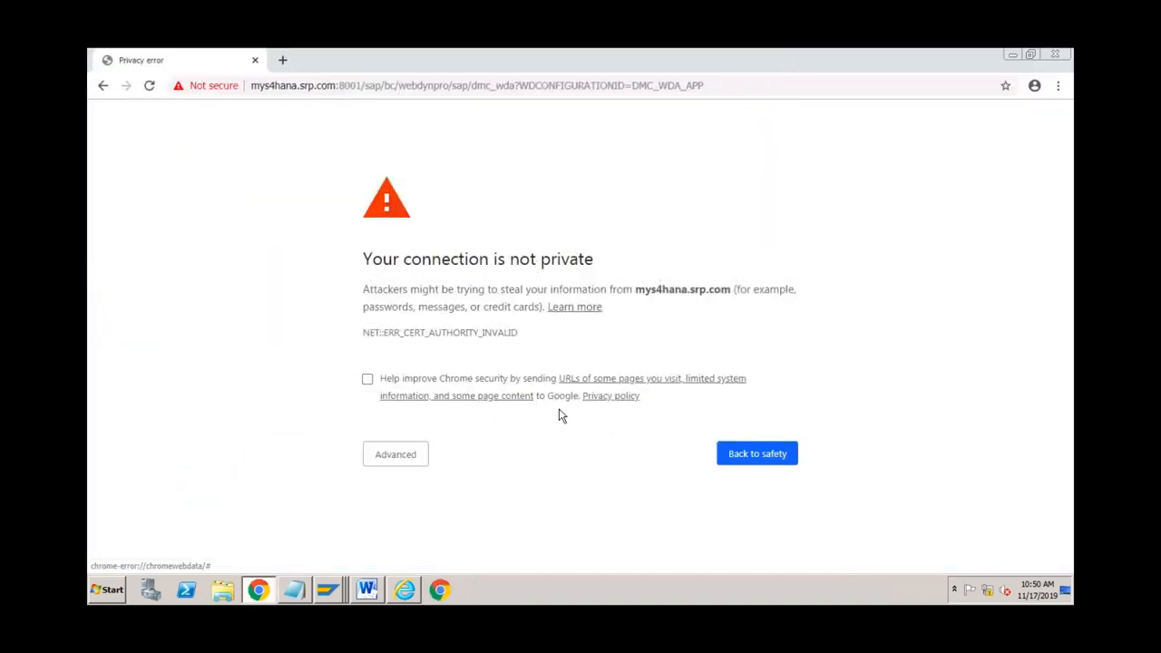
Step: Proceed past the certificate warning to mys4hana.srp.com and confirm resubmitting the form
click(409, 456)
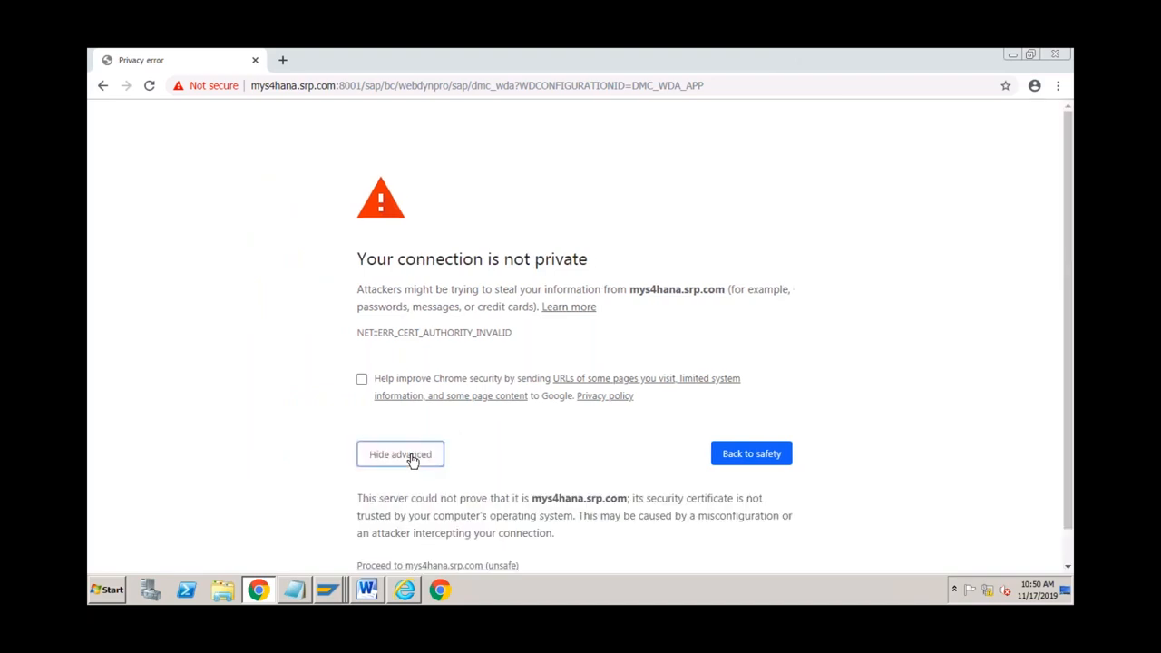
click(485, 565)
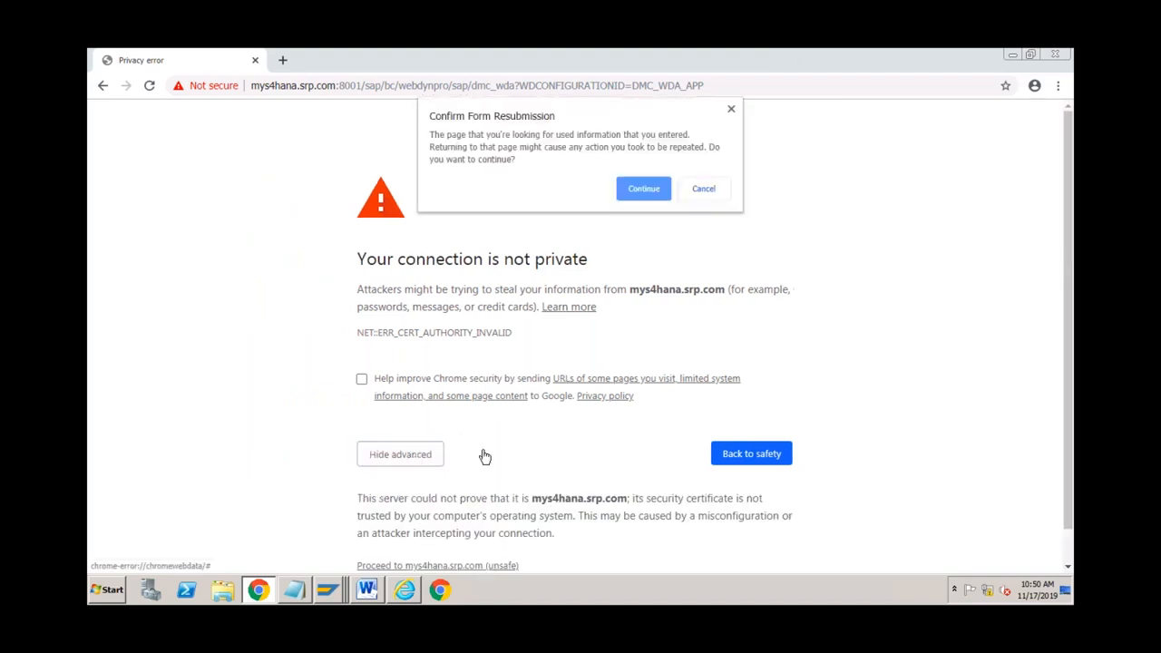
click(641, 187)
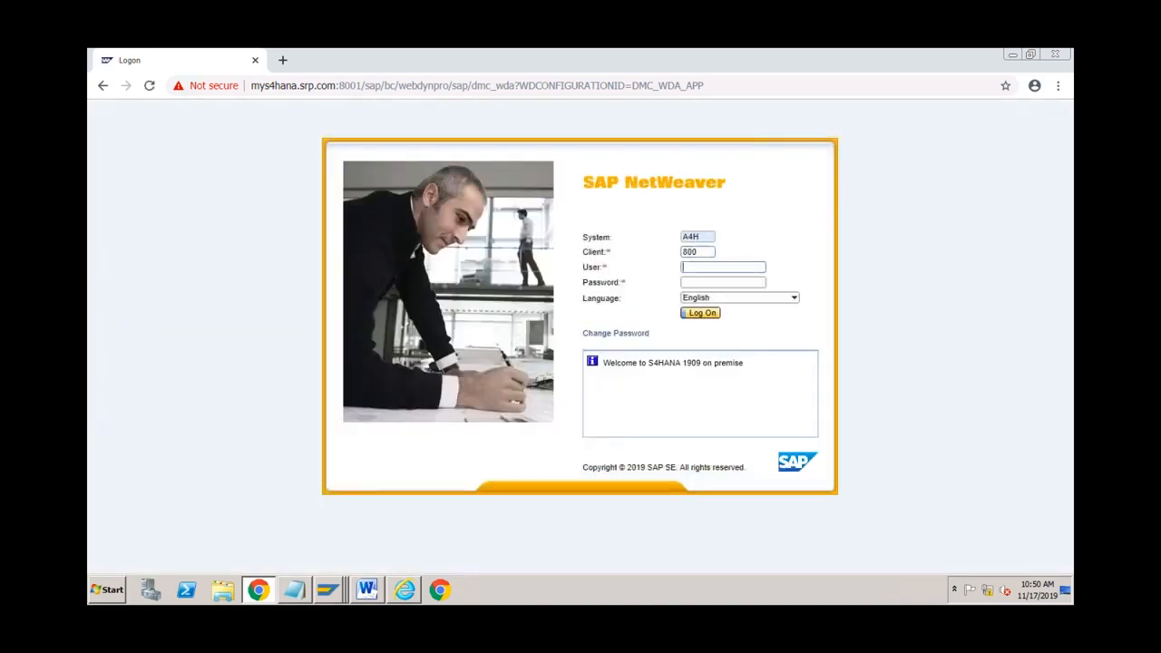
Step: Log on with the user credentials, cancel existing logons, and start a new migration project
text(vikram*********)
key(Return)
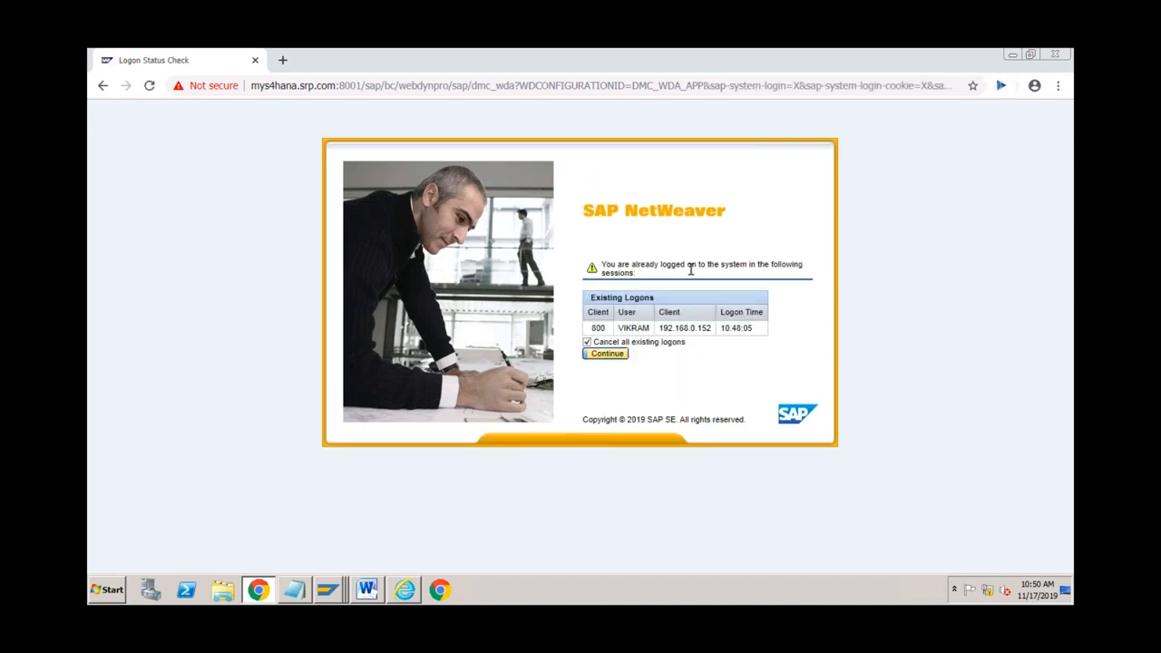
click(605, 354)
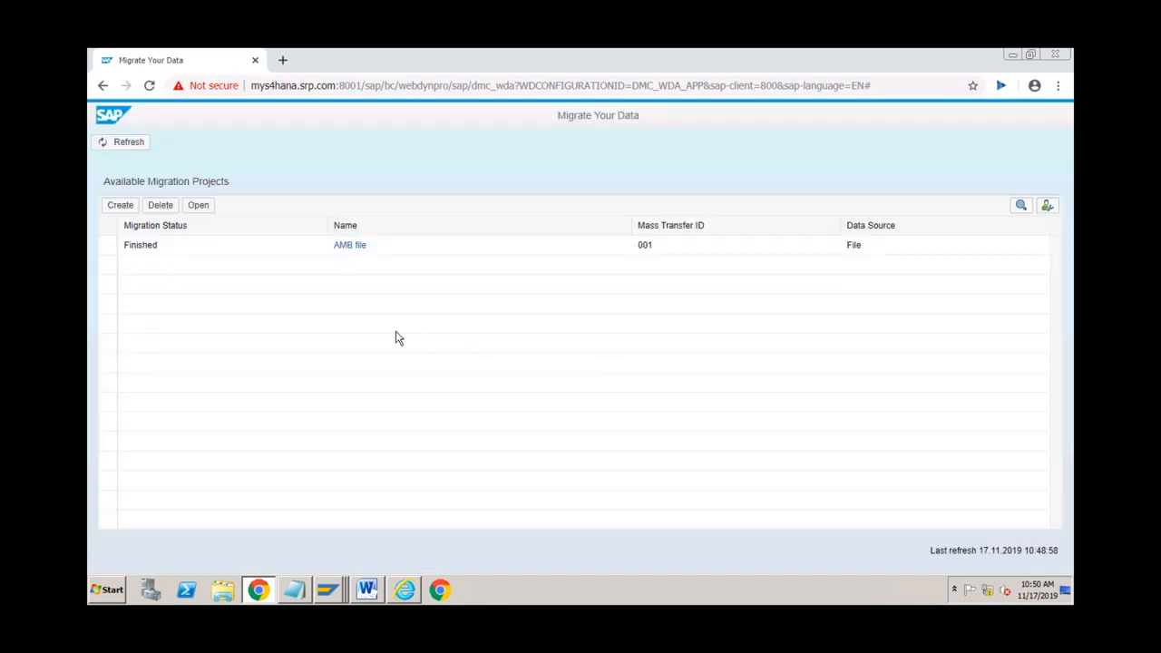
click(120, 206)
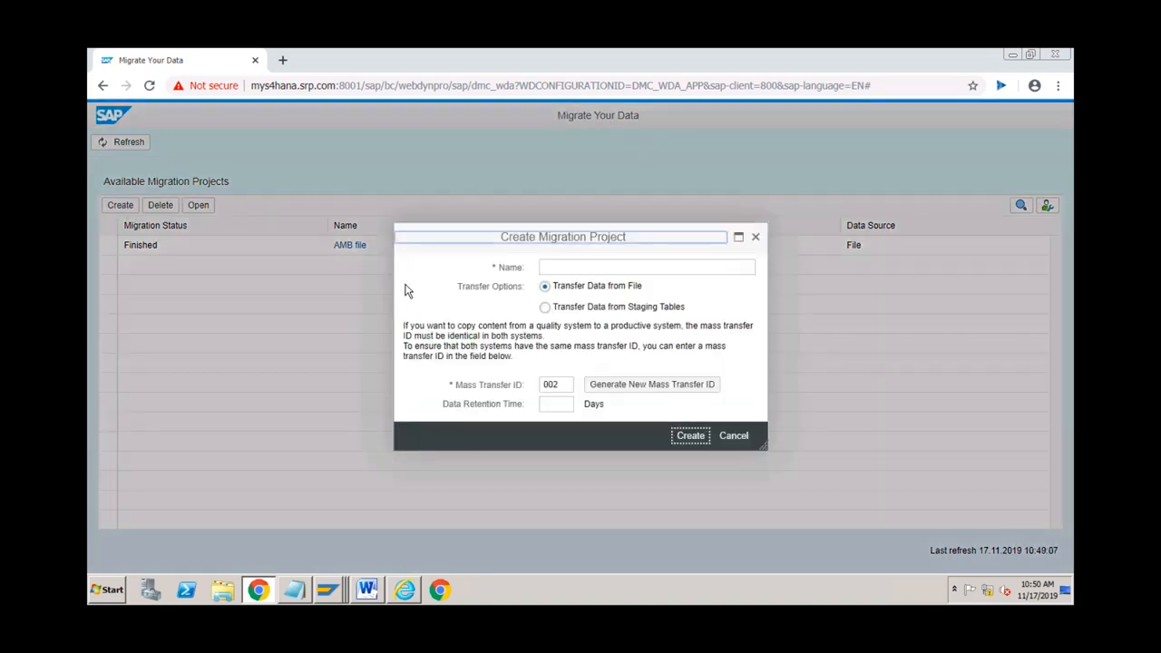
Step: Name the file-based project 'Cost Centers' with mass transfer ID 002 and create it
click(563, 266)
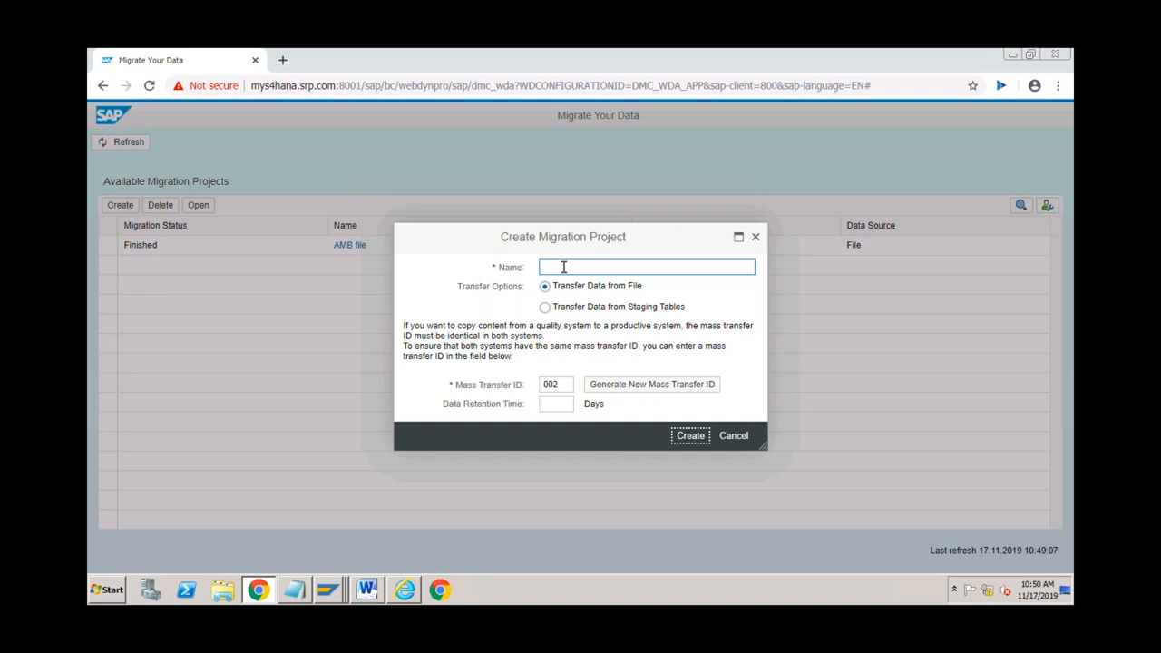
text(Cost Centers)
click(690, 439)
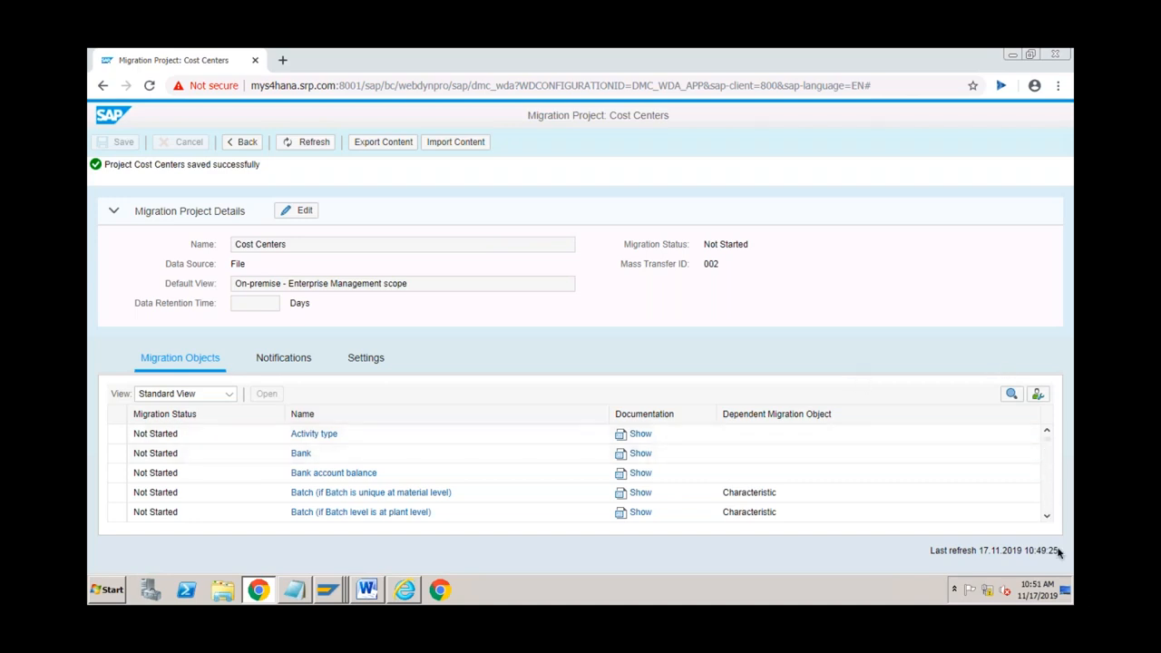
Step: Add the Cost center object to the project, then download and open EN_Cost center.xml
click(1047, 517)
click(1046, 516)
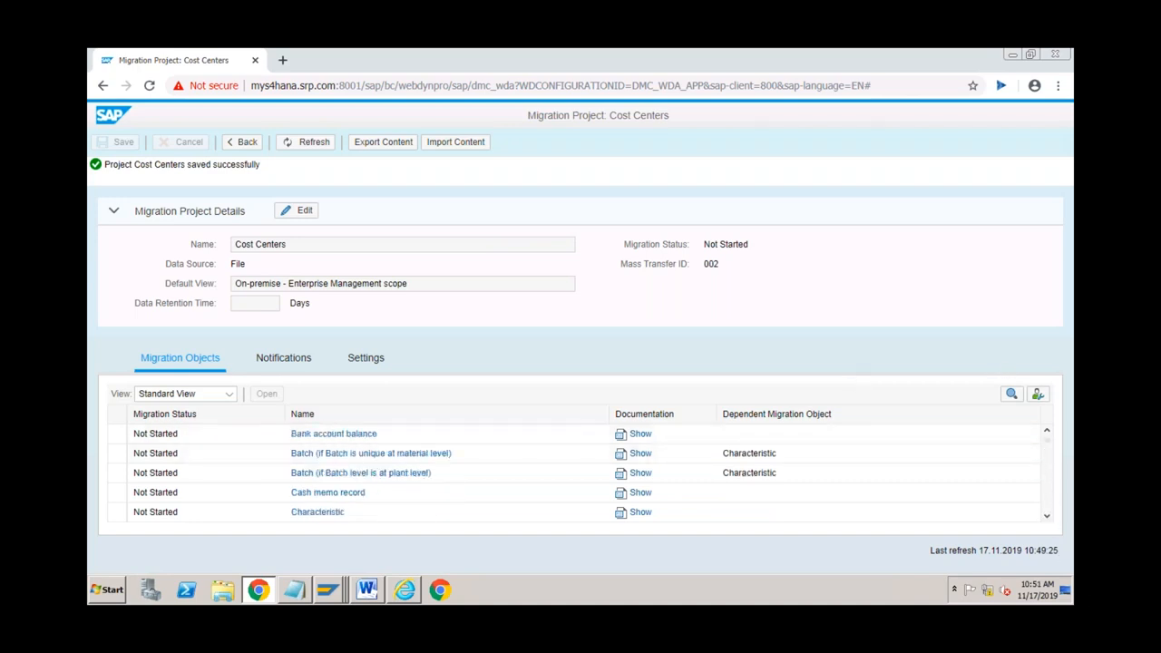
click(1047, 516)
click(1046, 516)
click(1046, 516)
scroll(1047, 490, down, 3)
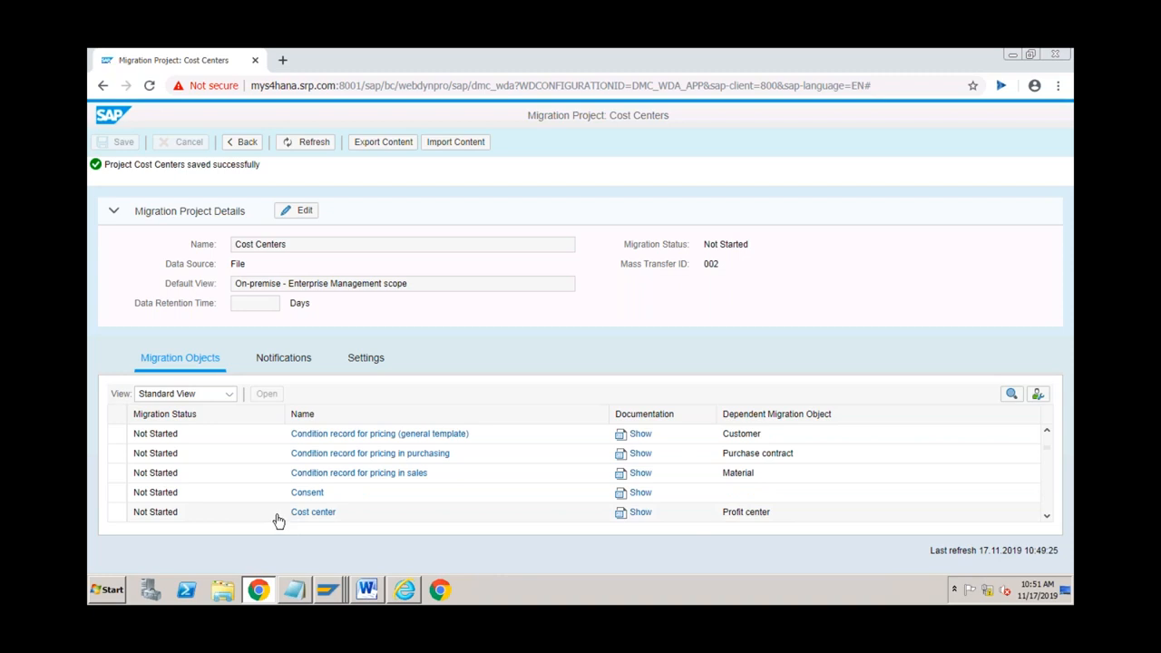
click(313, 512)
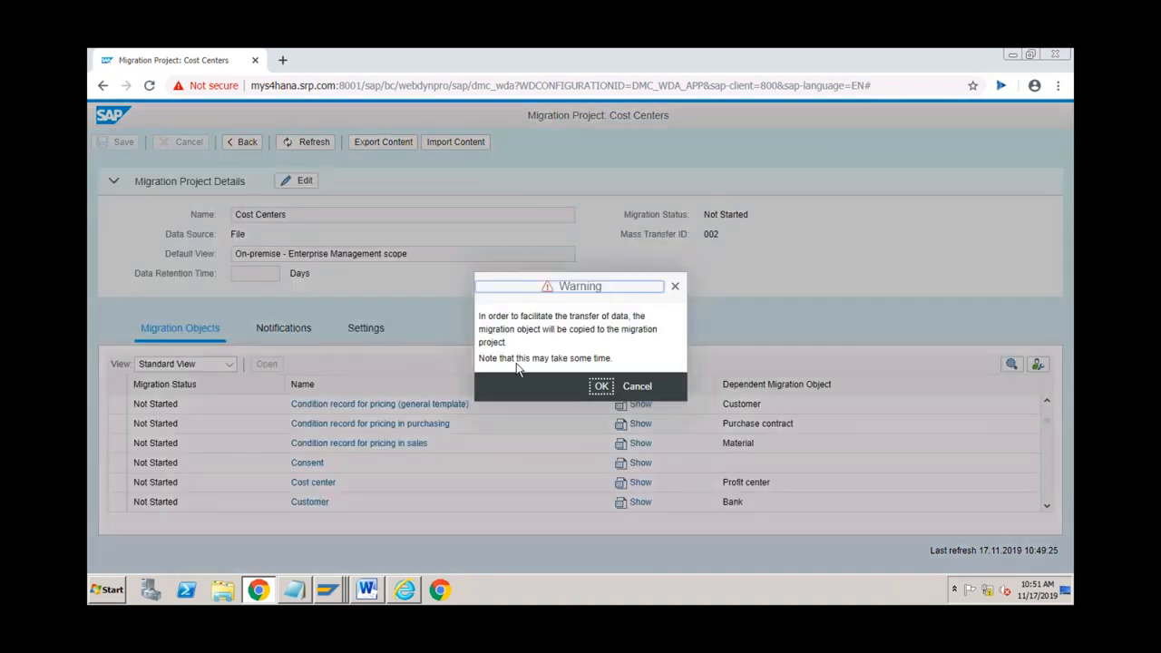
click(601, 386)
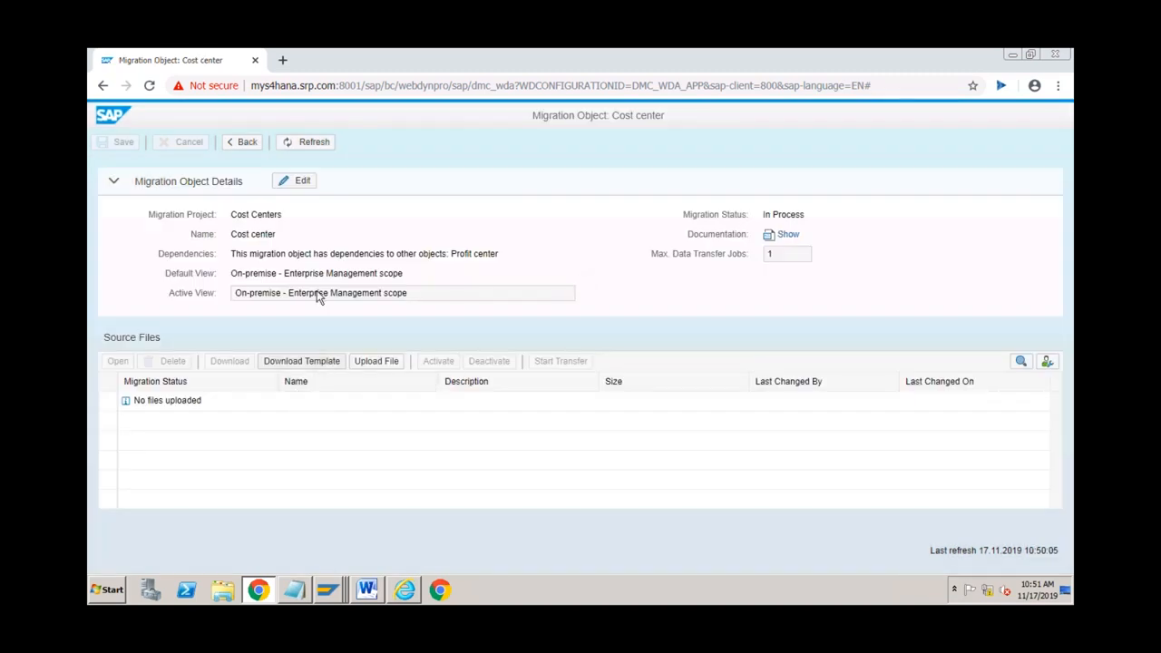
click(306, 363)
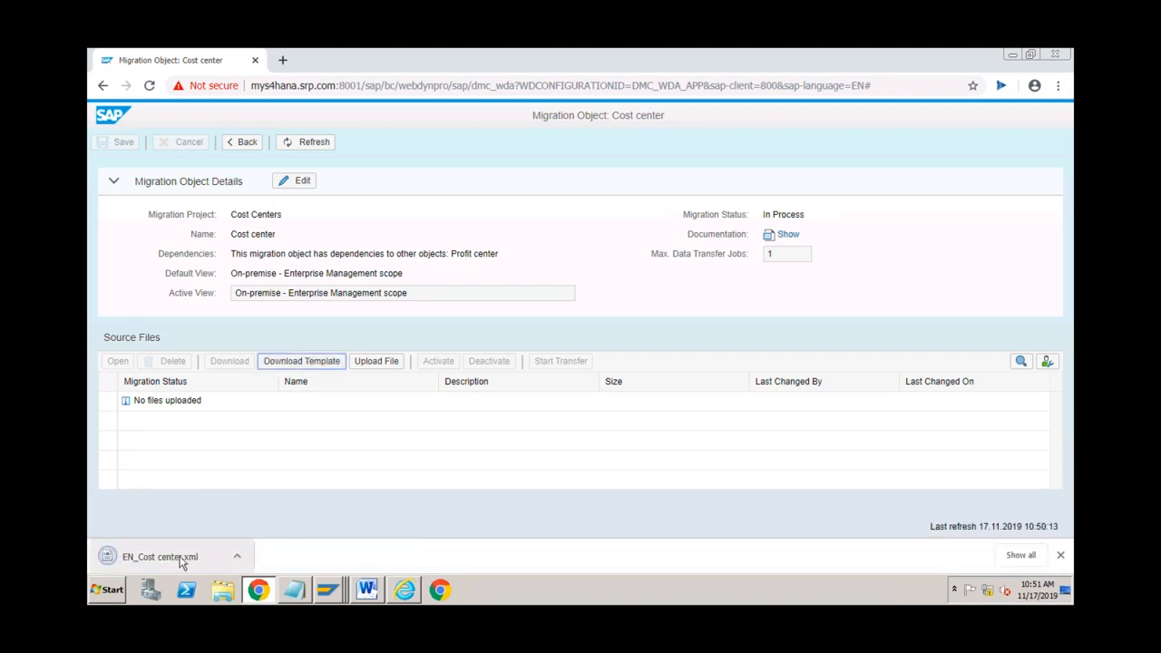
click(181, 557)
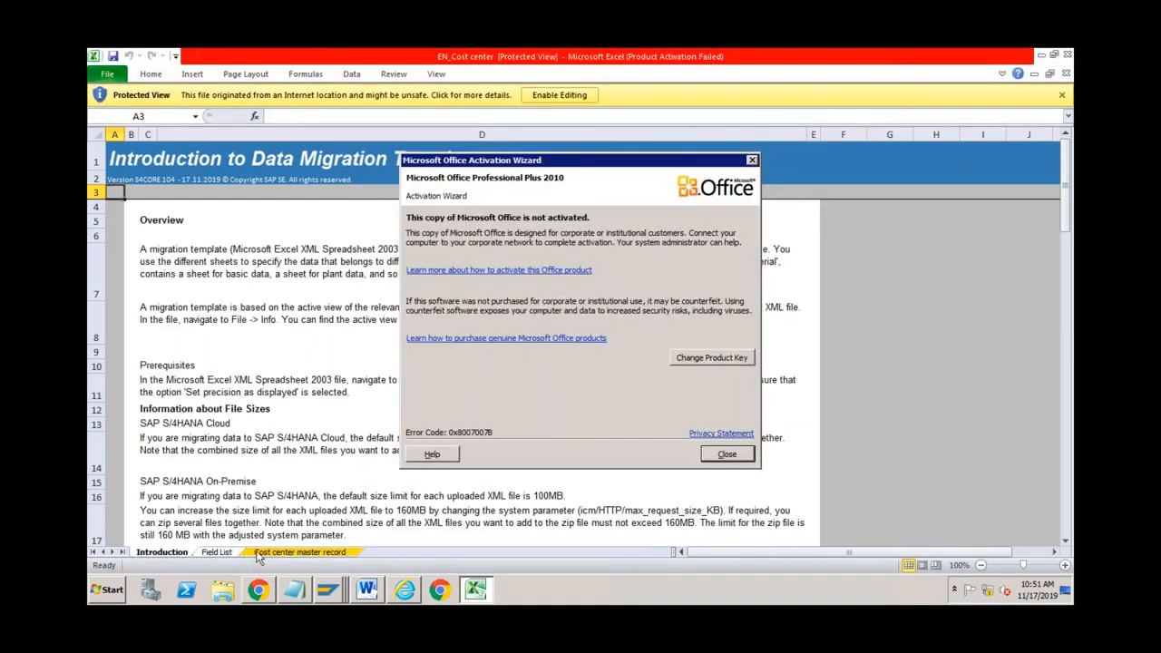
Step: Dismiss the activation notice and review row 9's columns on the Cost center master record sheet
click(724, 454)
click(309, 552)
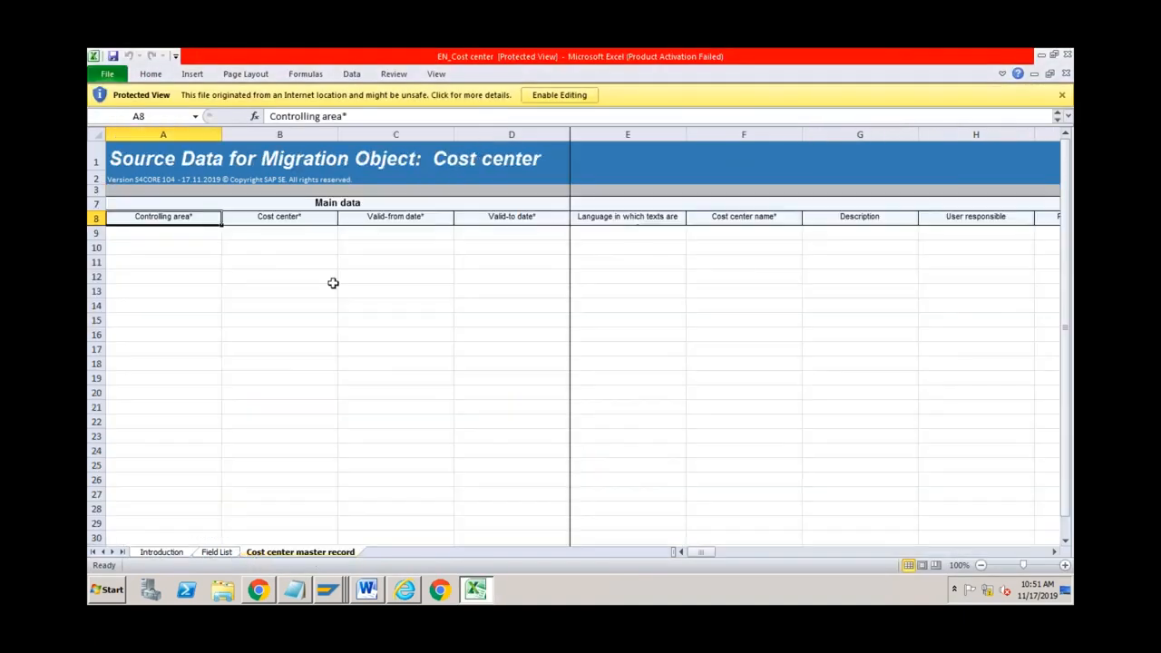
click(282, 262)
key(Left)
key(Up)
key(Up)
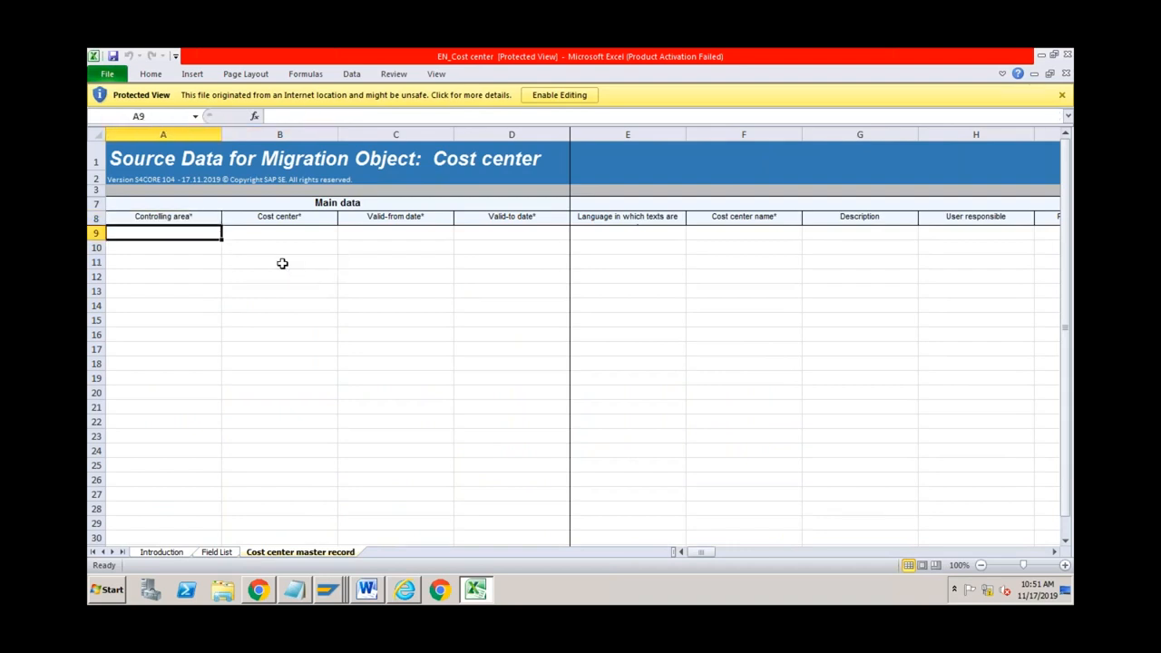
key(Right)
key(Right)
key(Right)
key(Right)
key(Right)
key(Right)
key(Right)
key(Right)
key(Right)
key(Right)
key(Right)
key(Right)
key(Right)
key(Right)
key(Right)
key(Right)
key(Right)
key(Right)
key(Right)
key(Right)
key(Right)
key(Right)
key(Right)
key(Right)
key(Right)
key(Right)
key(Right)
key(Right)
key(Right)
key(Right)
key(Right)
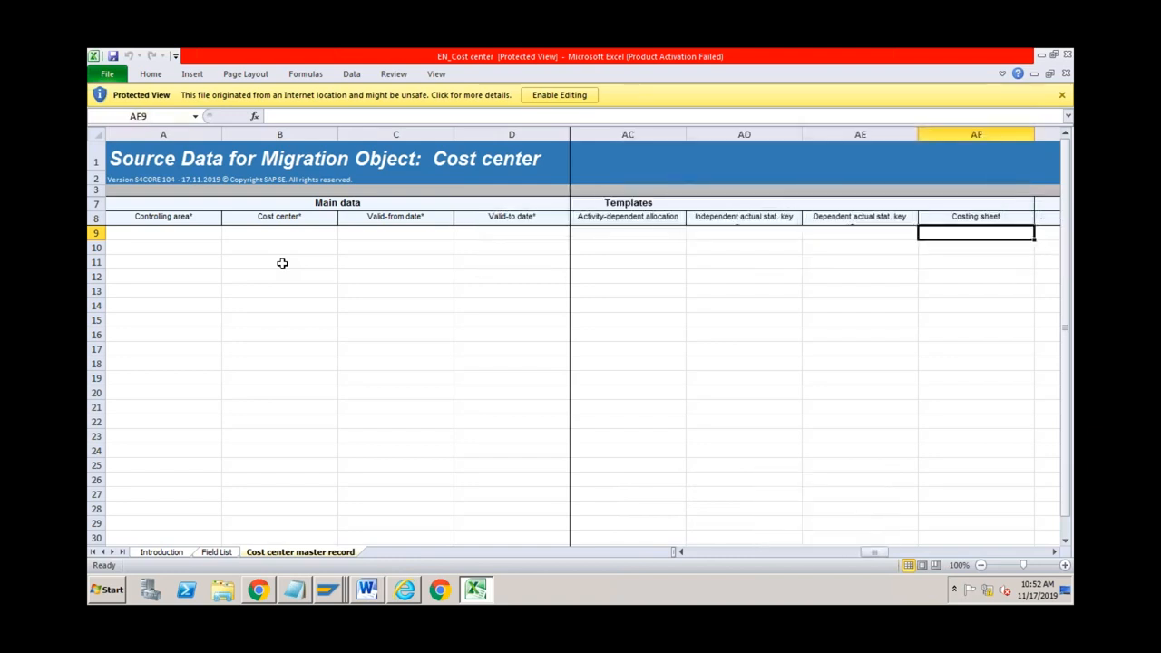
click(441, 591)
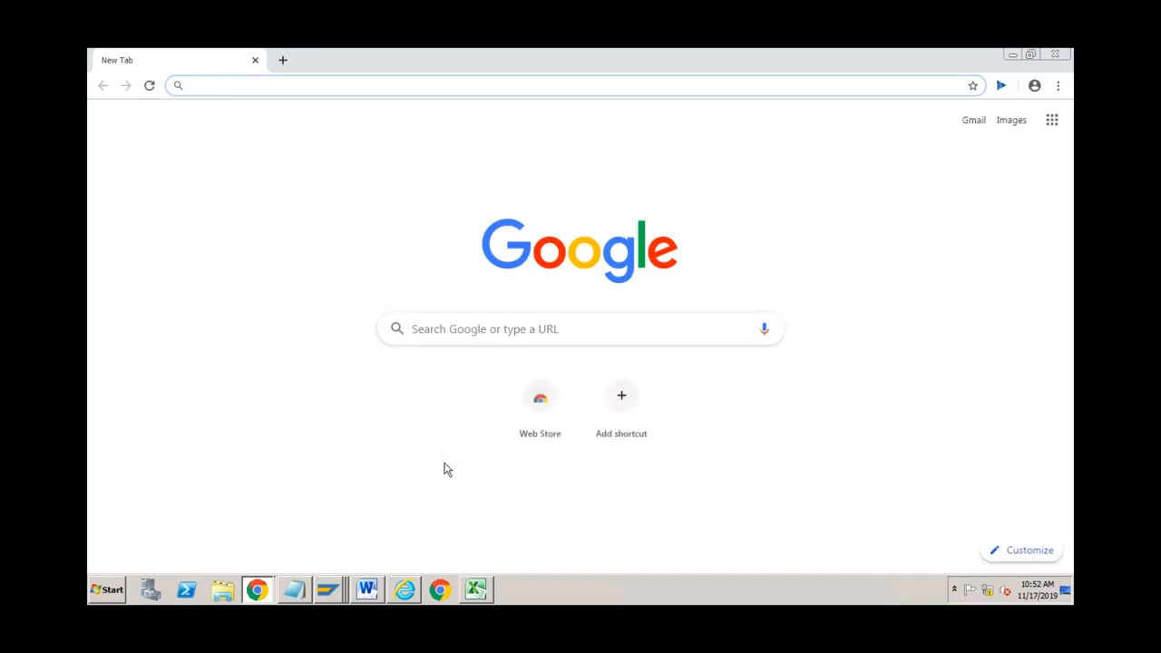
Step: Go back from the Cost center object page to the Cost Centers project, showing In Process
click(258, 591)
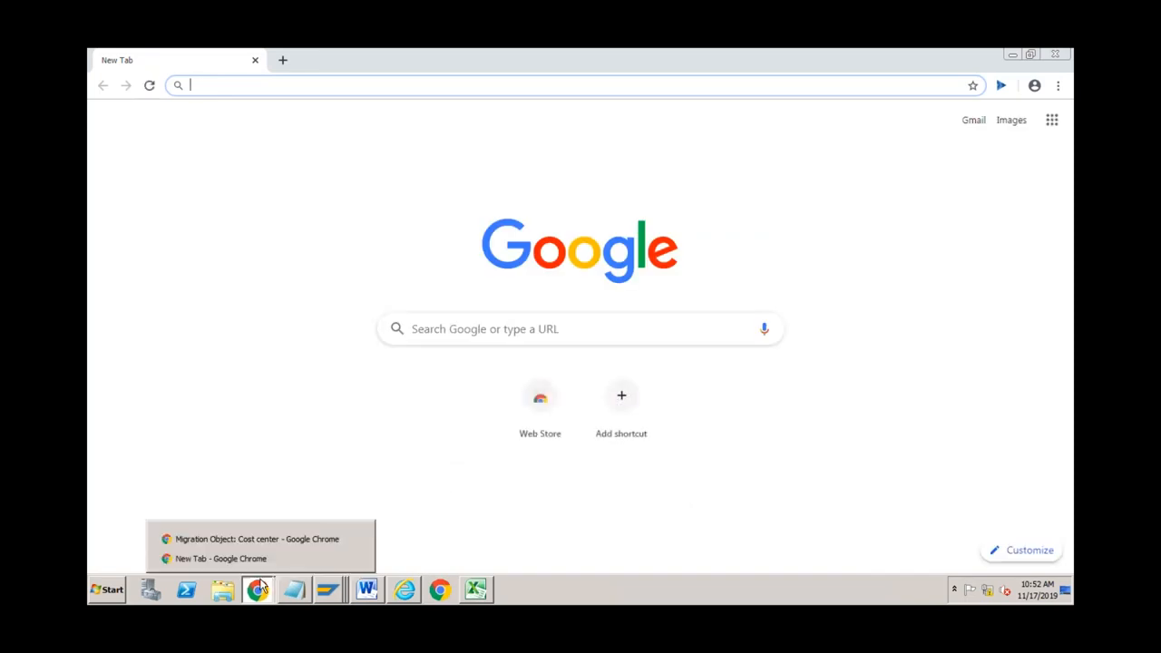
click(267, 539)
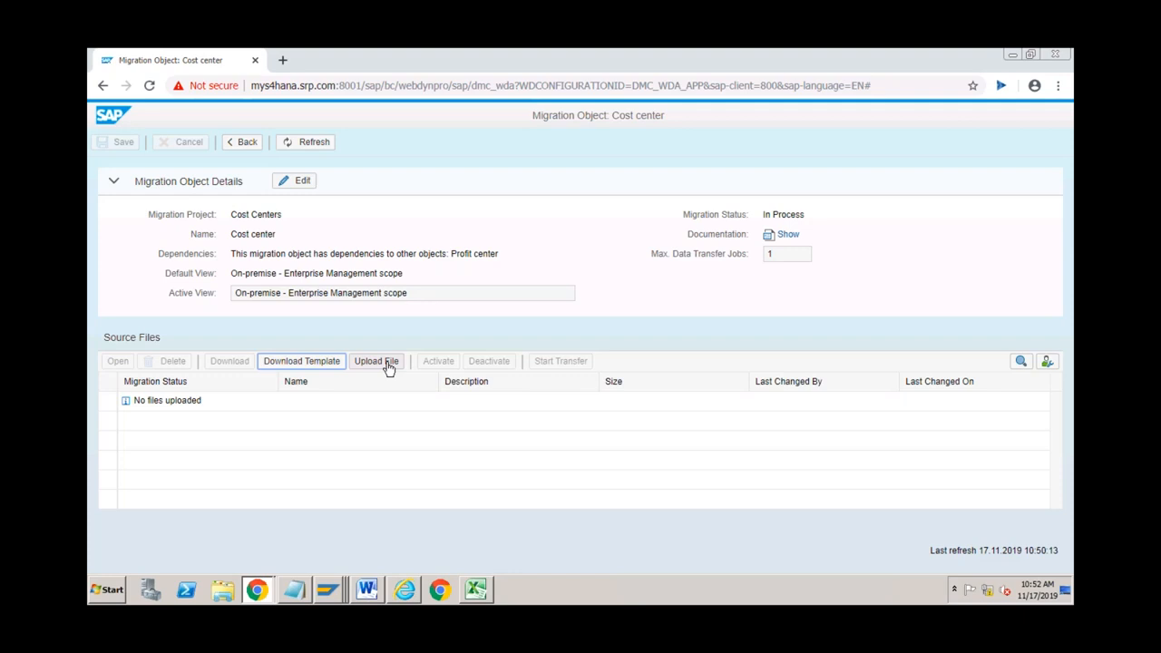
click(254, 145)
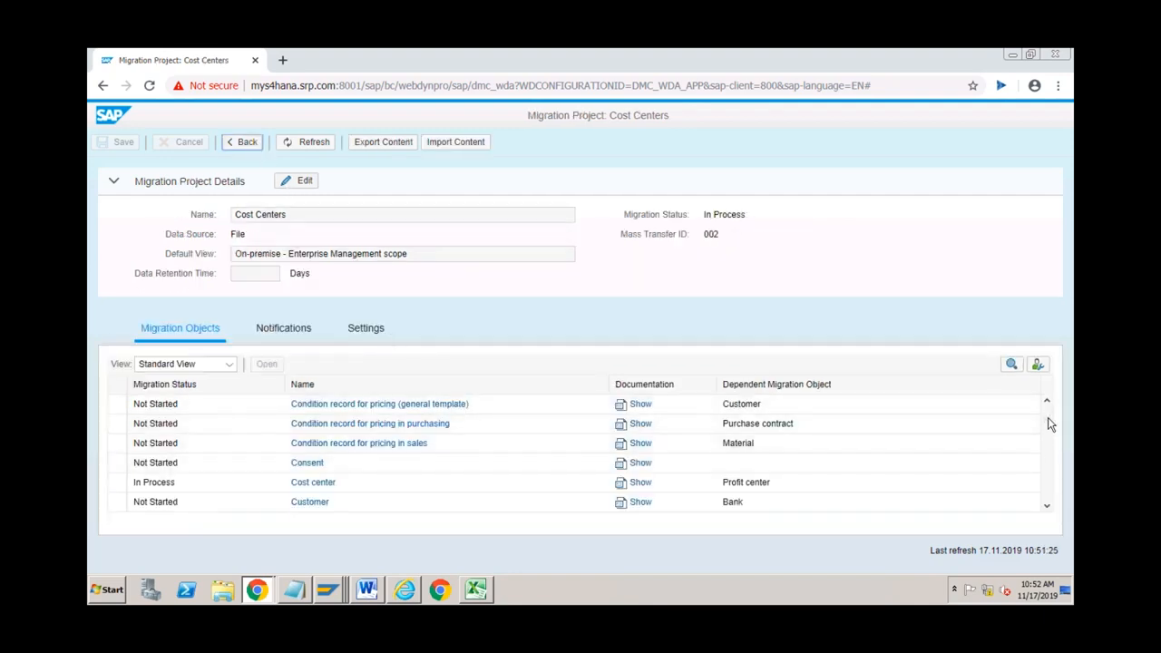
drag(1047, 420, 1049, 407)
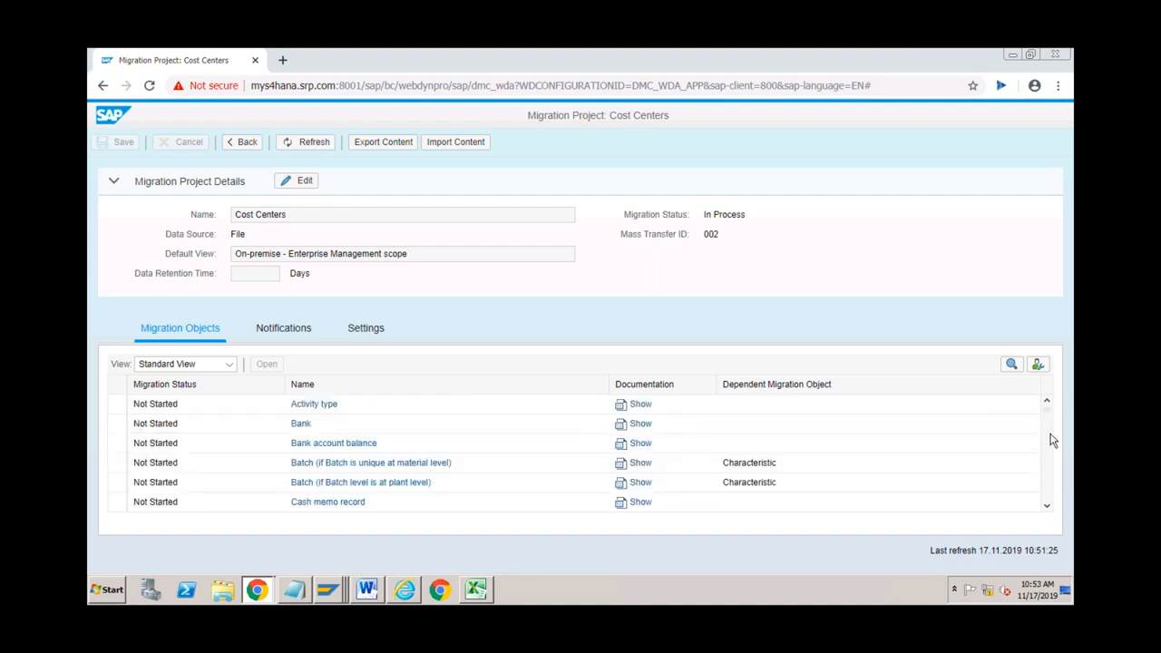
click(1048, 436)
click(1050, 449)
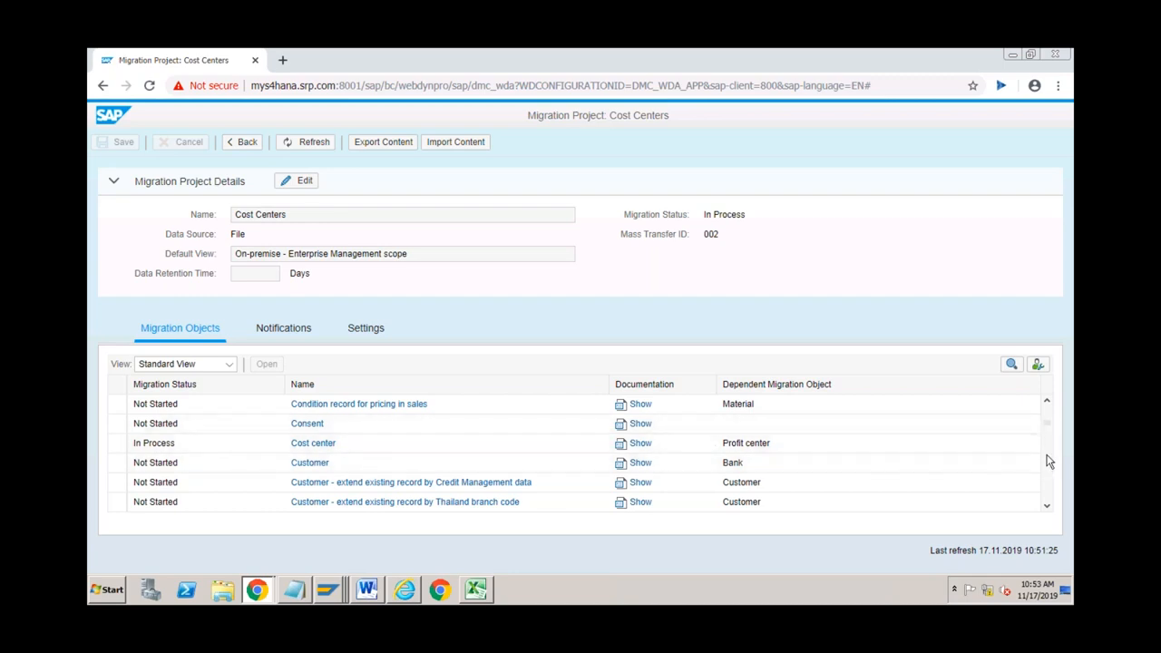
drag(1046, 420, 1047, 403)
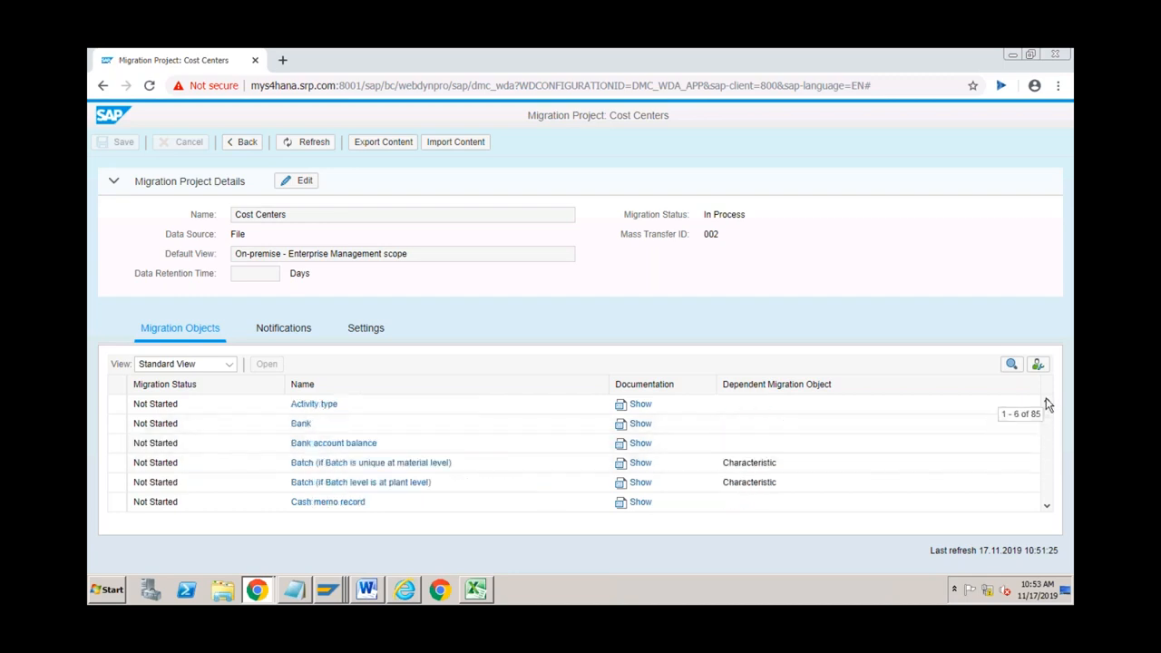
click(334, 590)
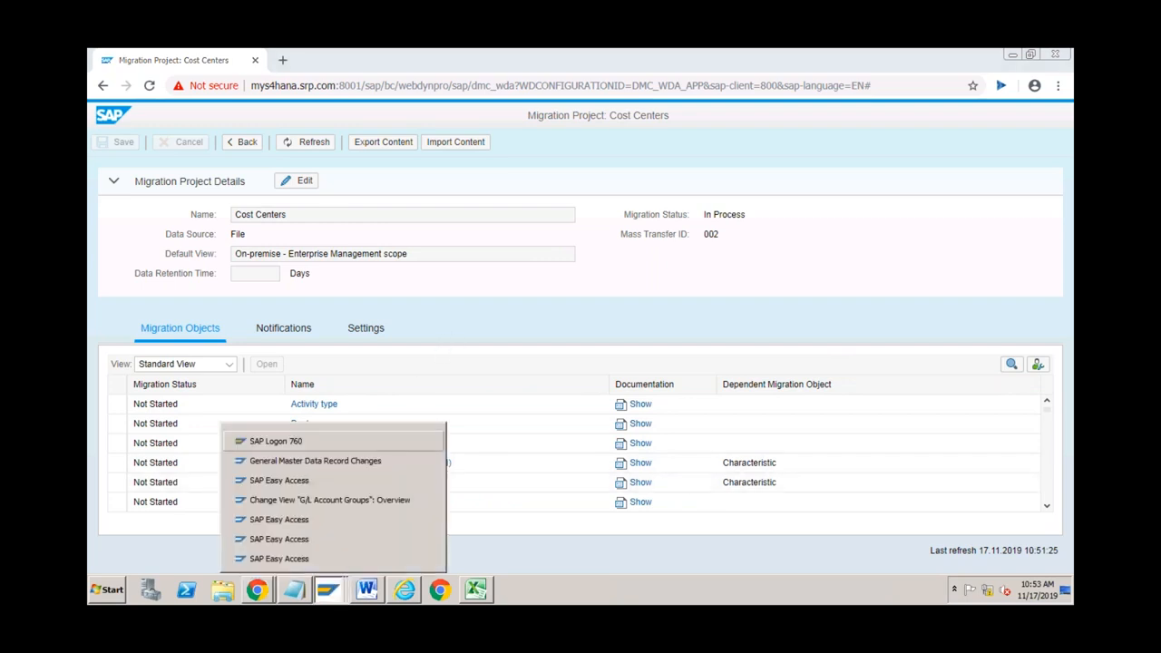
Step: Bring General Master Data Record Changes forward and enter ltmd in its command field
click(309, 463)
click(182, 91)
text(ltmd)
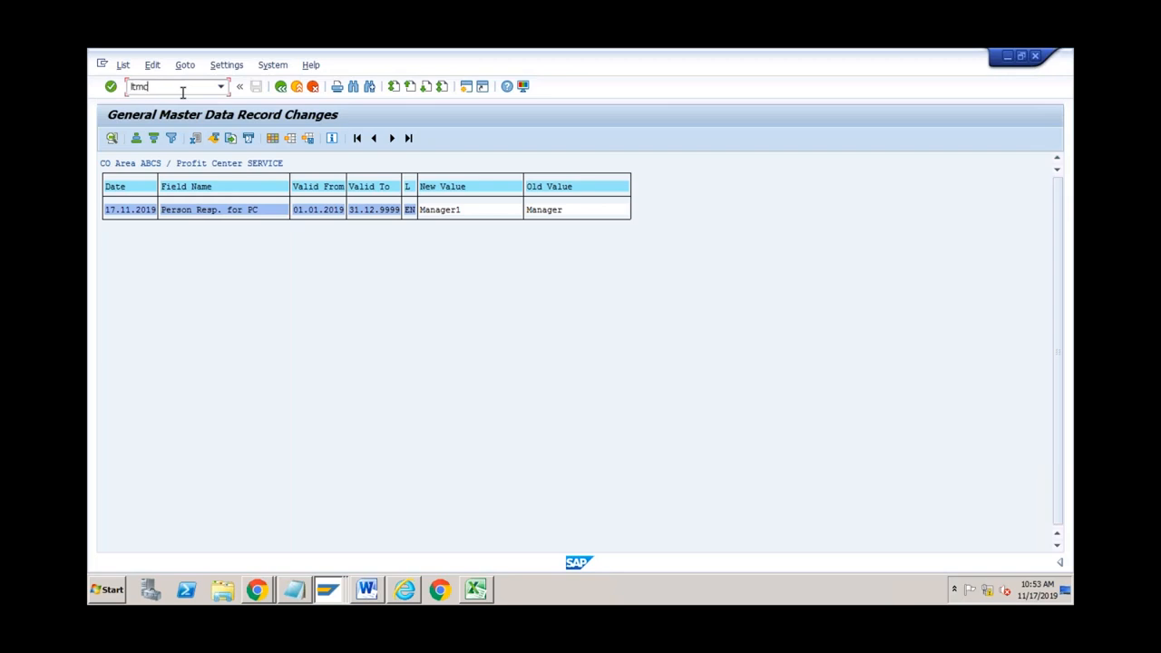
click(367, 590)
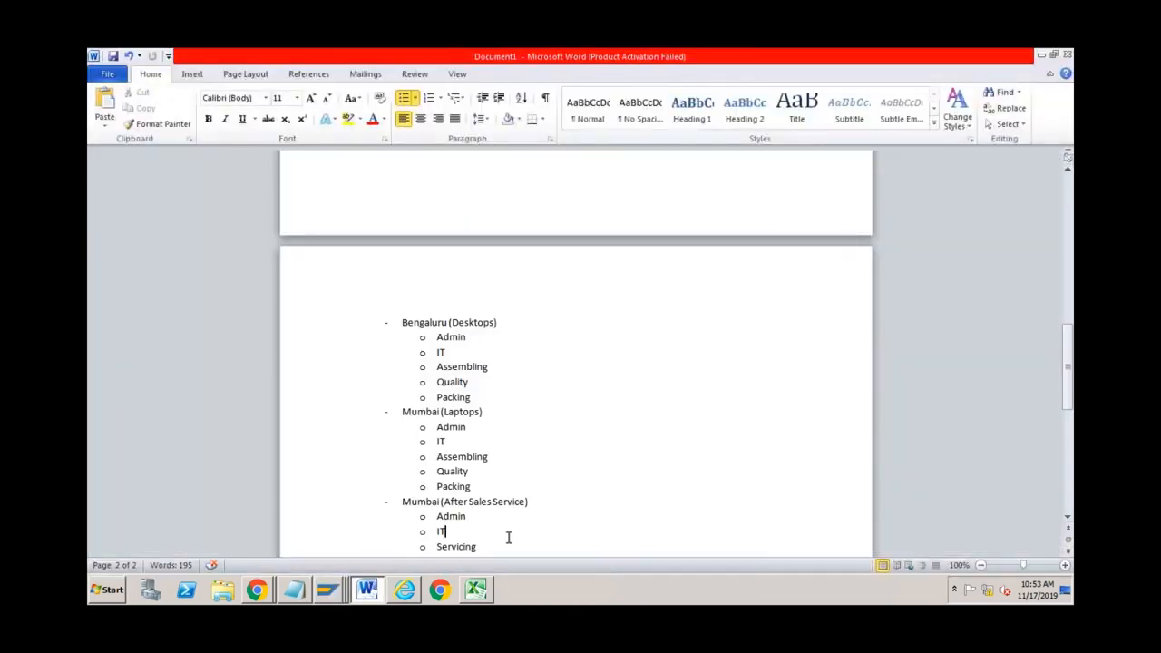
Step: End the bulleted list after Servicing and type LTMC on a new plain line
key(Down)
key(Right)
key(Right)
key(Right)
key(Right)
key(Right)
key(Right)
key(Right)
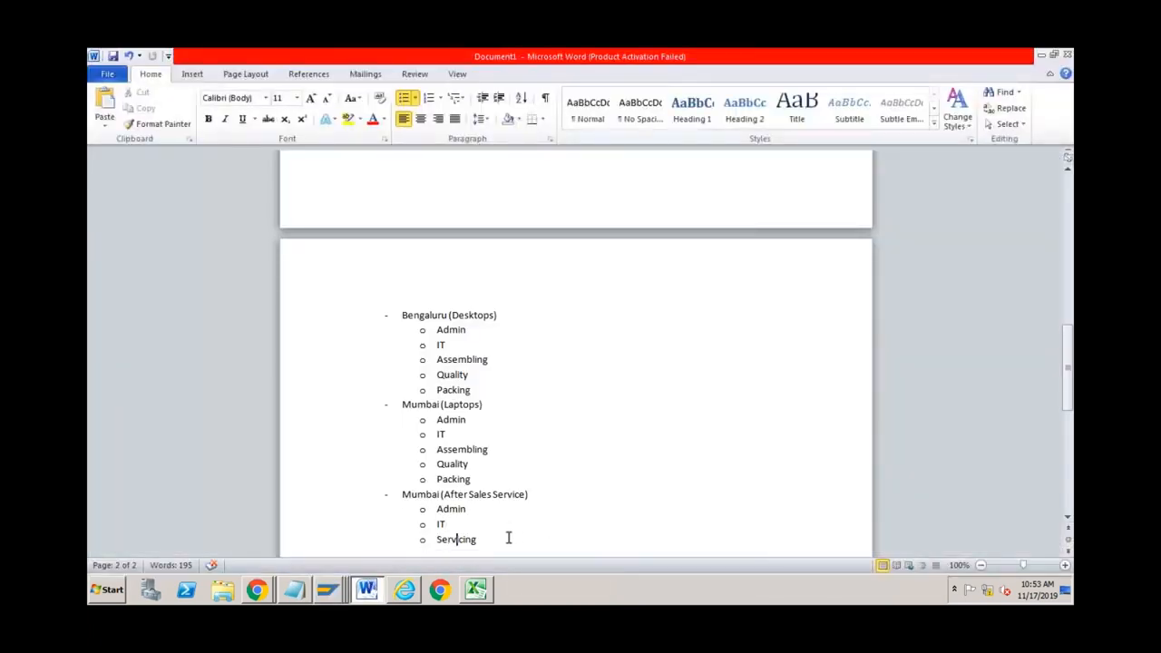
key(Return)
key(Return)
key(Return)
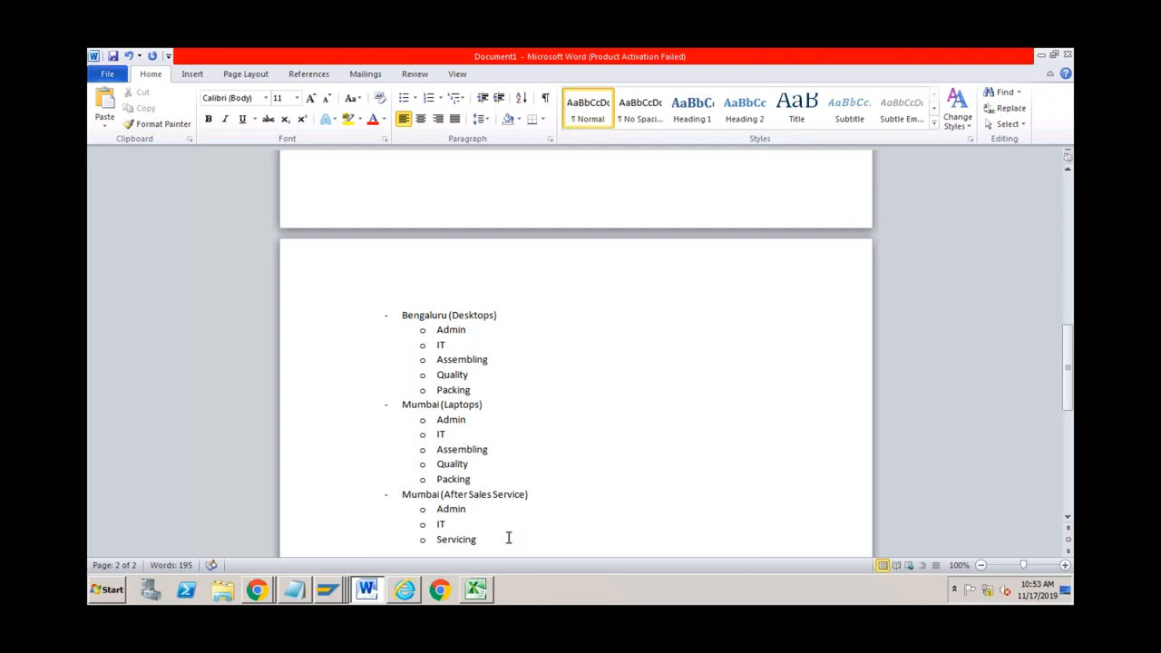
text(LTMC)
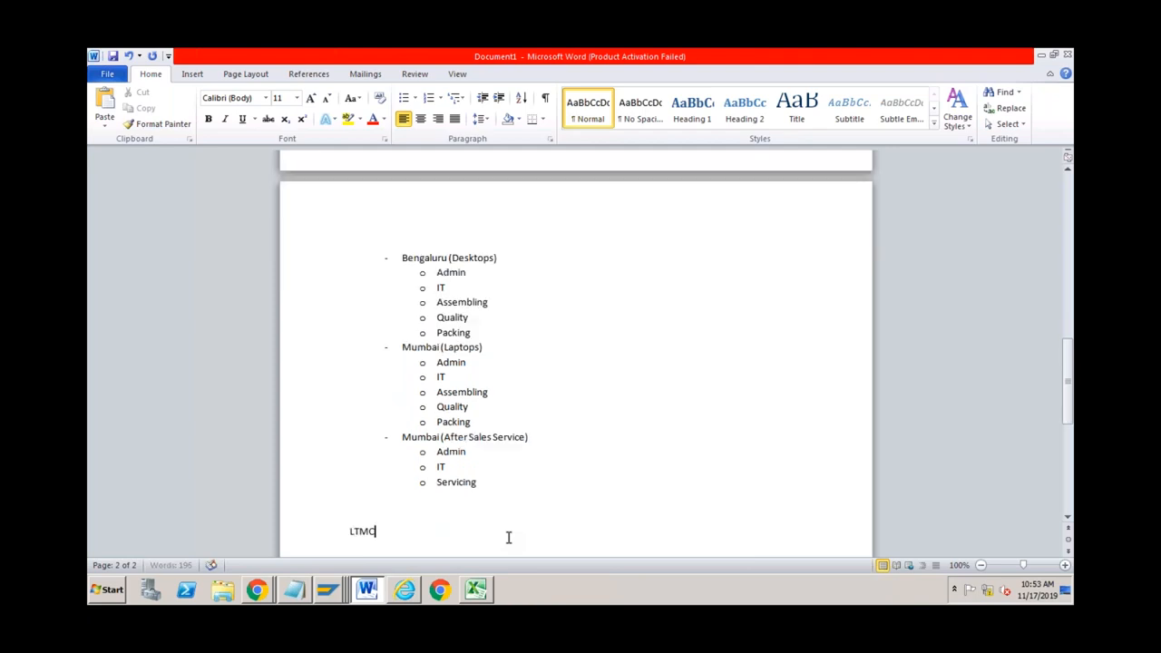